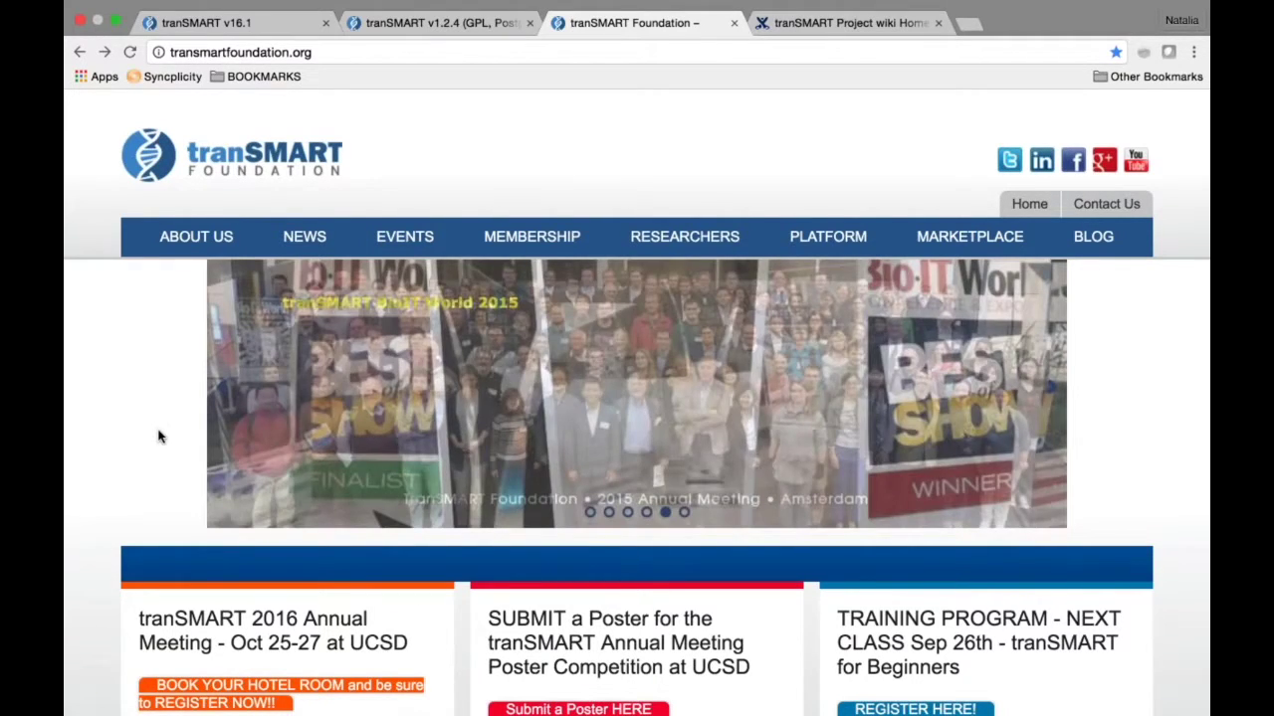
# - Glance at the tranSMART Project wiki, then return to the Foundation site's Our History page
pyautogui.click(832, 23)
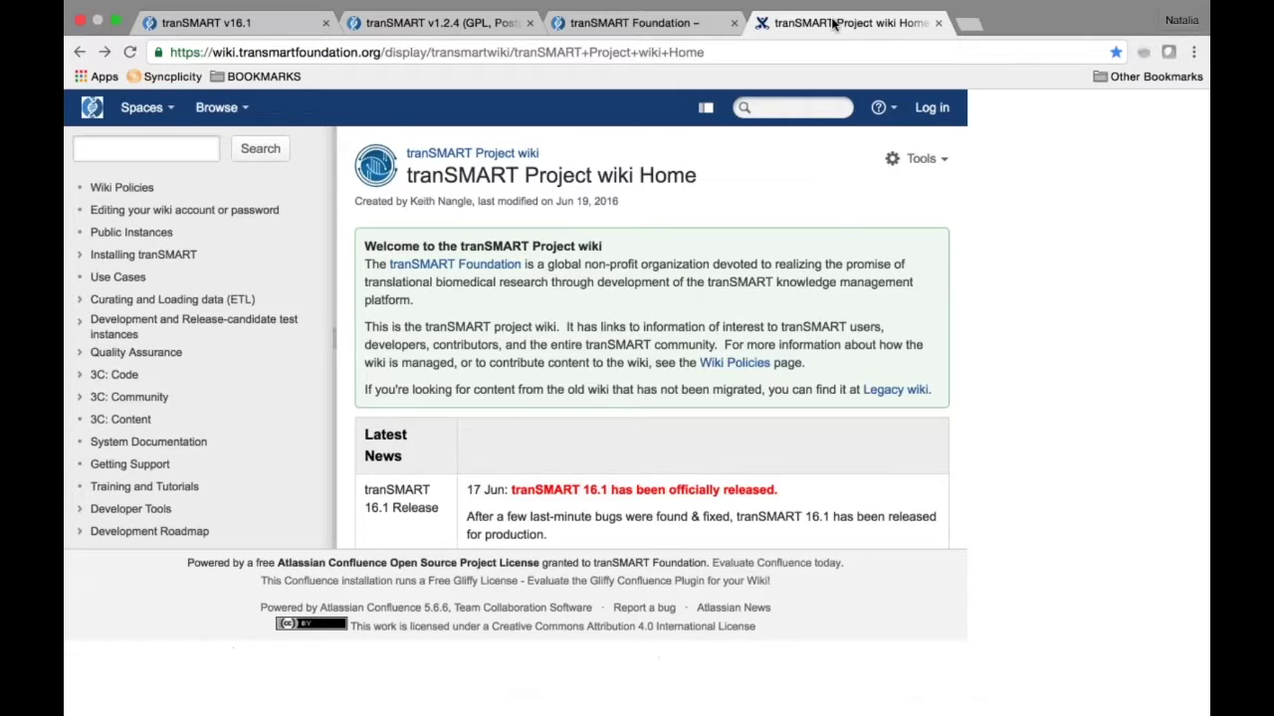
pyautogui.hotkey('ctrl', 'shift', 'Tab')
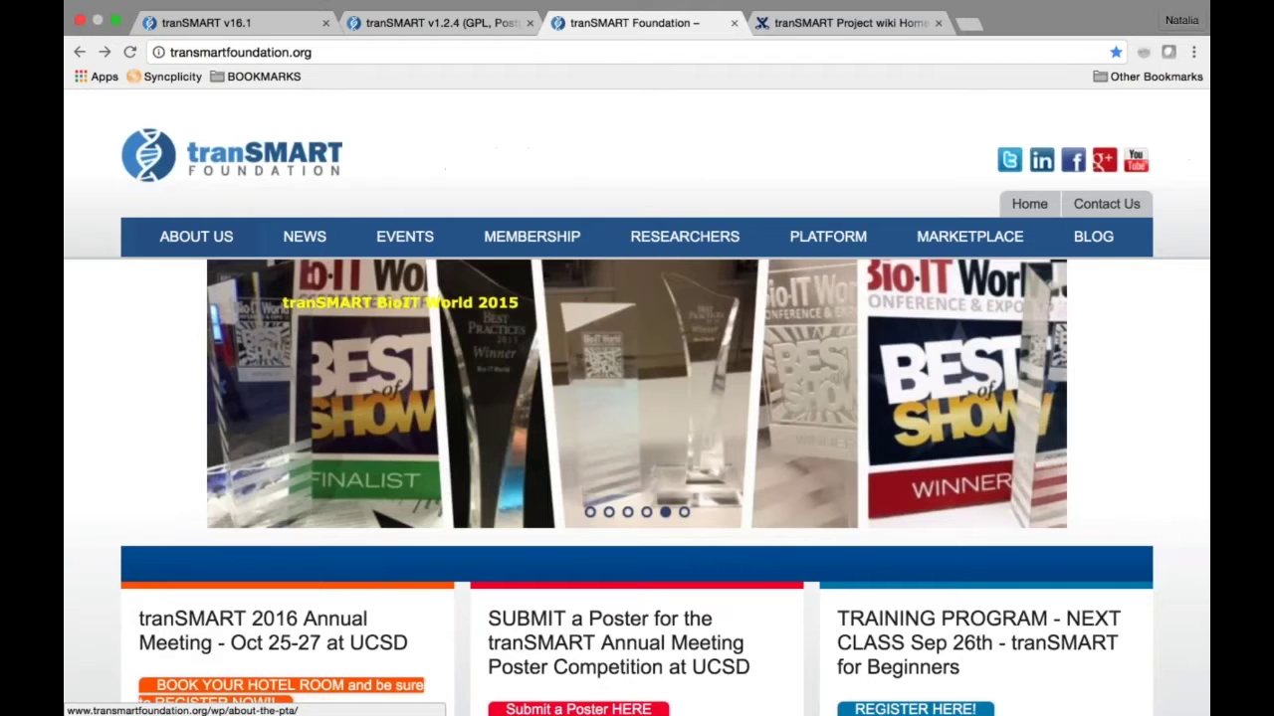
pyautogui.moveTo(196, 236)
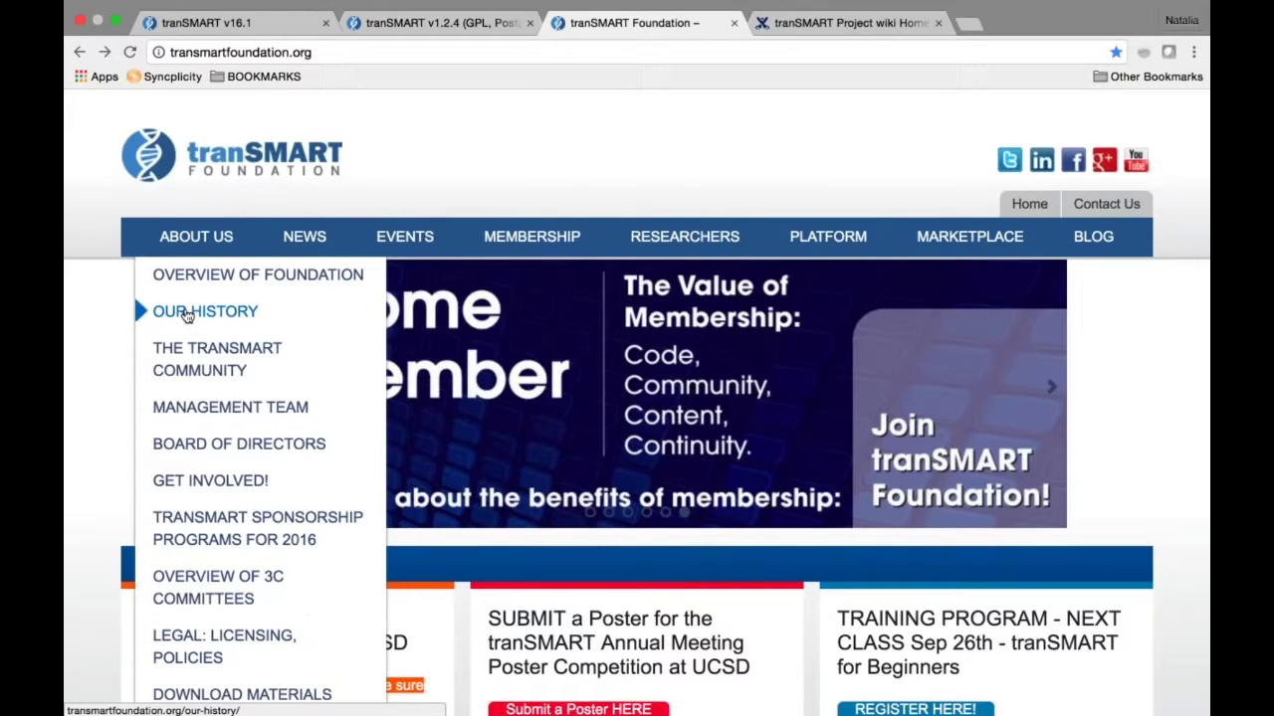
pyautogui.click(187, 315)
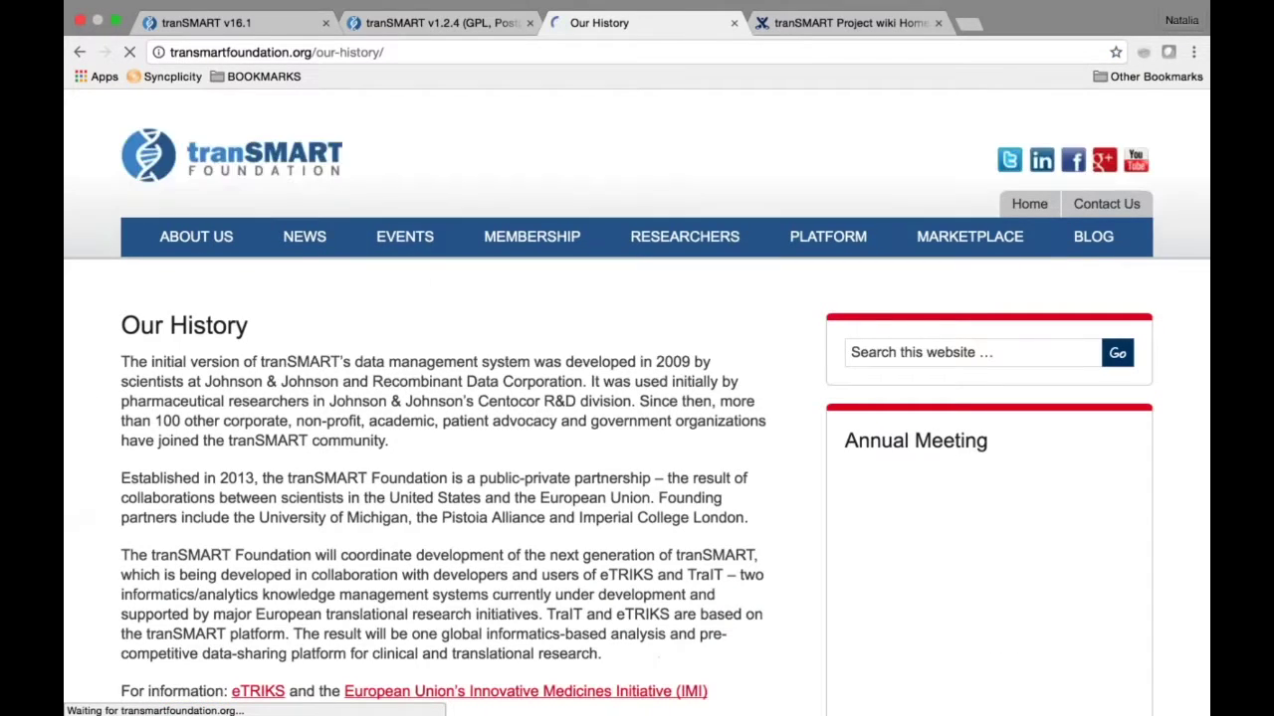
# - Read through the Our History page covering the 2009 origins and 2013 founding partnership
pyautogui.scroll(-2, 525, 344)
pyautogui.scroll(-1, 521, 337)
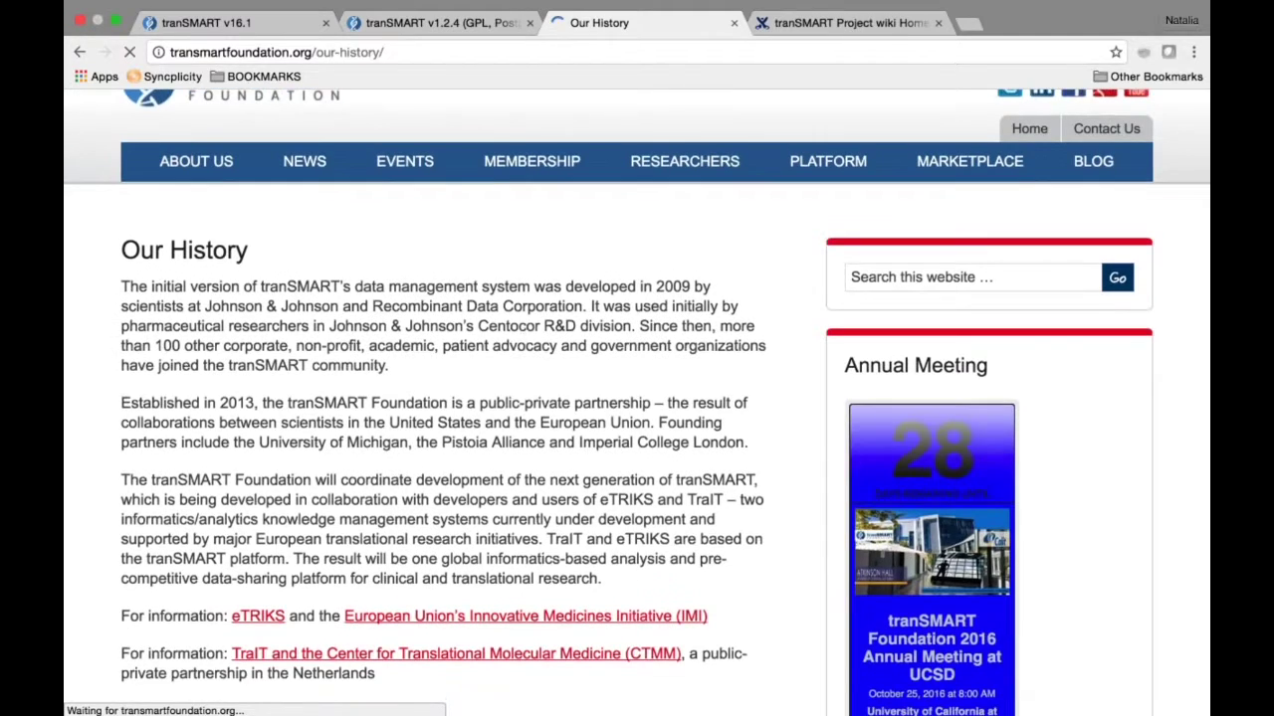
pyautogui.scroll(-1, 522, 337)
pyautogui.scroll(-1, 637, 398)
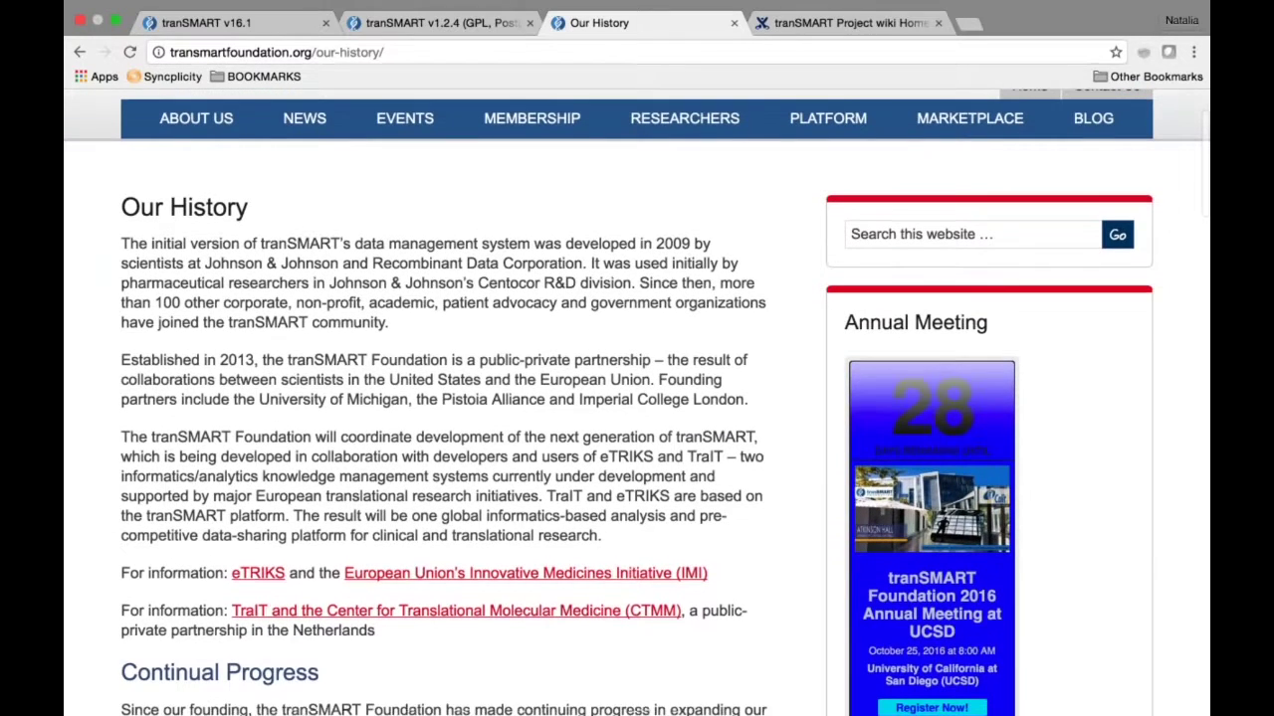
pyautogui.scroll(1, 637, 398)
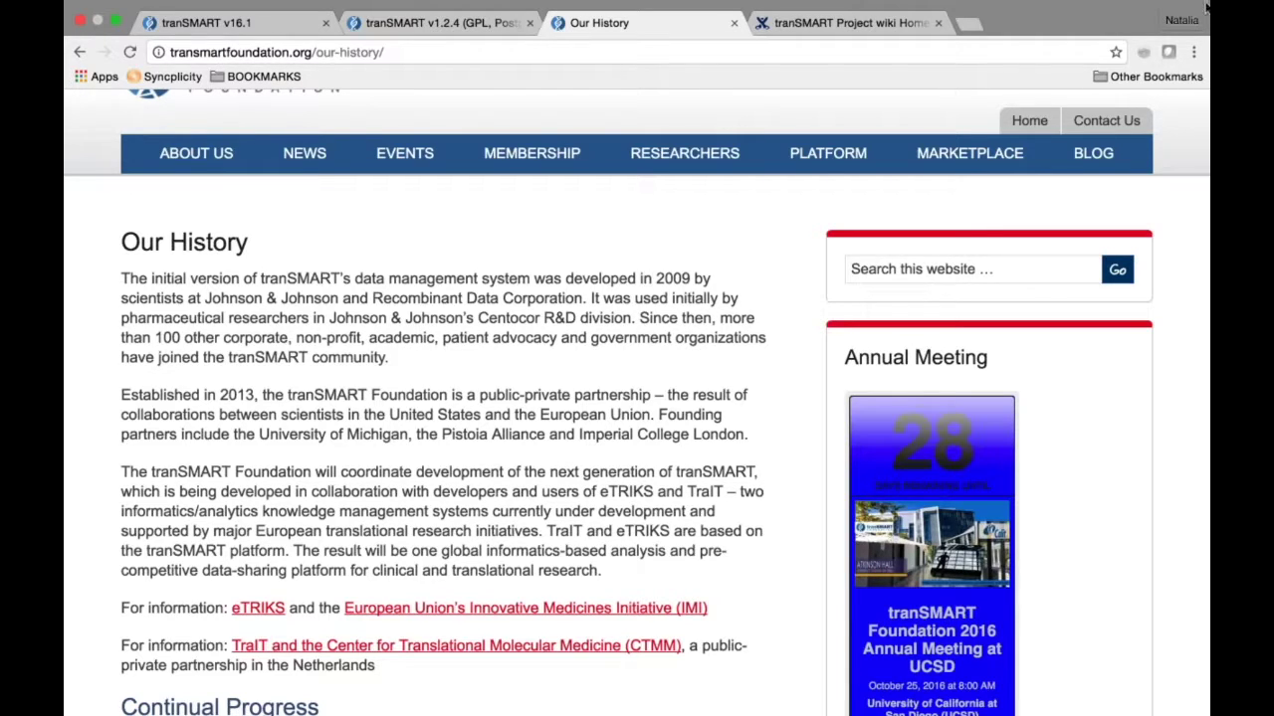
pyautogui.moveTo(1201, 8)
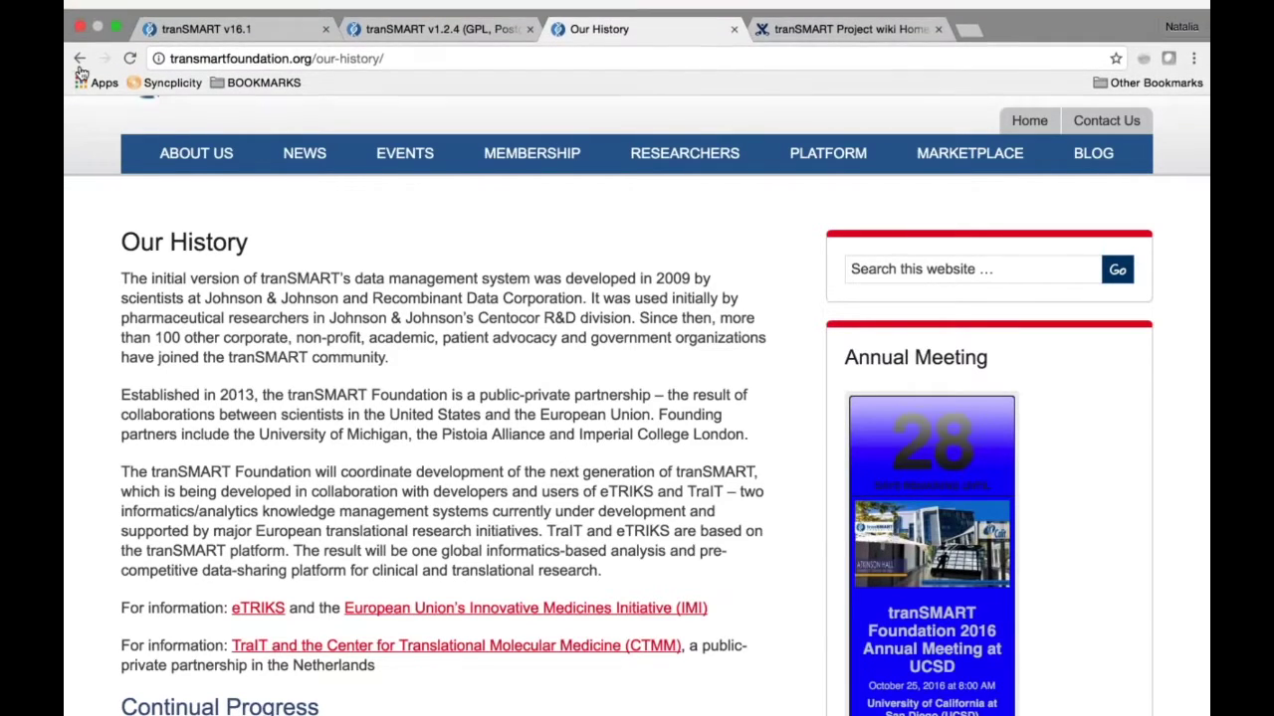
# - Exit browser full screen and bring the training PDF window forward at full height
pyautogui.click(115, 22)
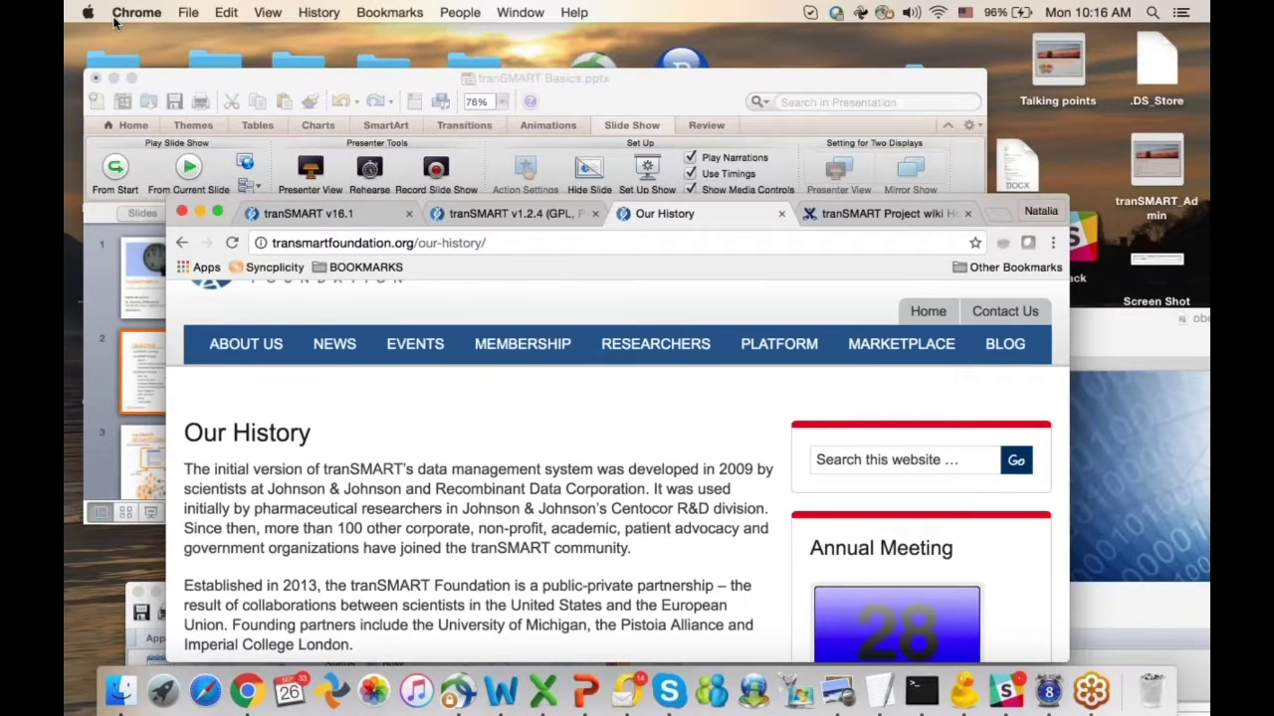
pyautogui.click(1110, 346)
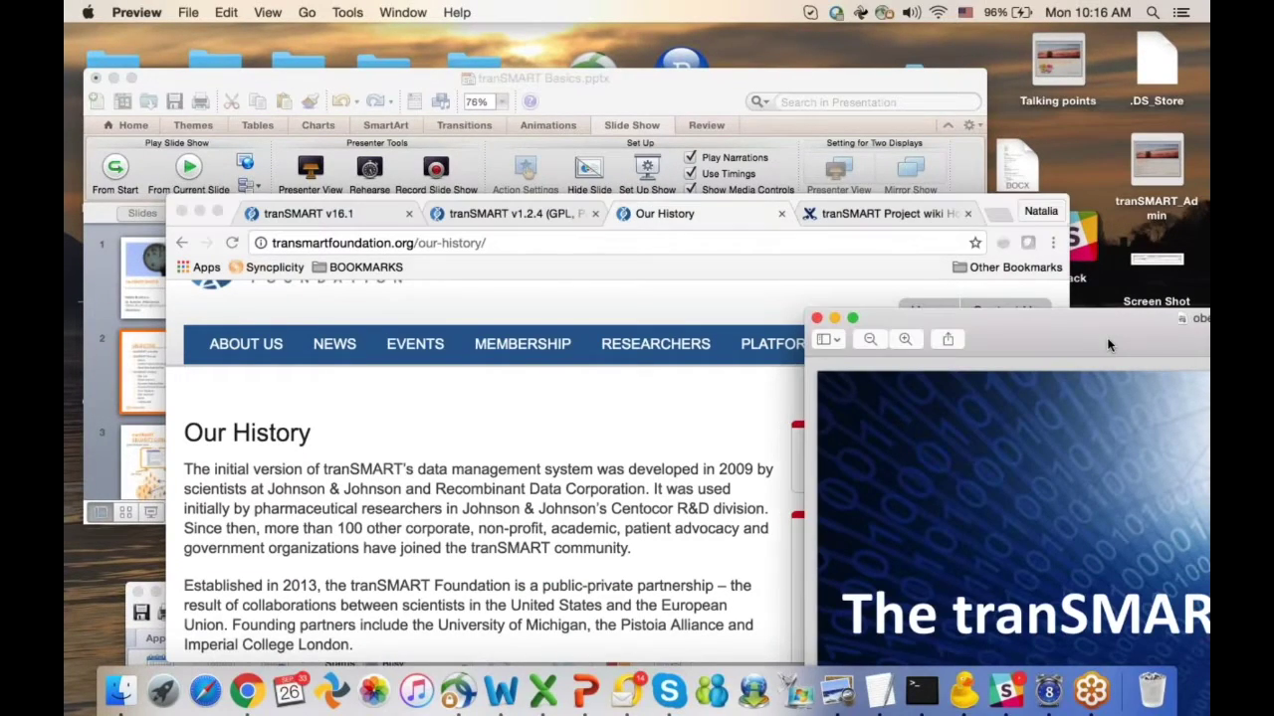
pyautogui.moveTo(1109, 345); pyautogui.dragTo(543, 159)
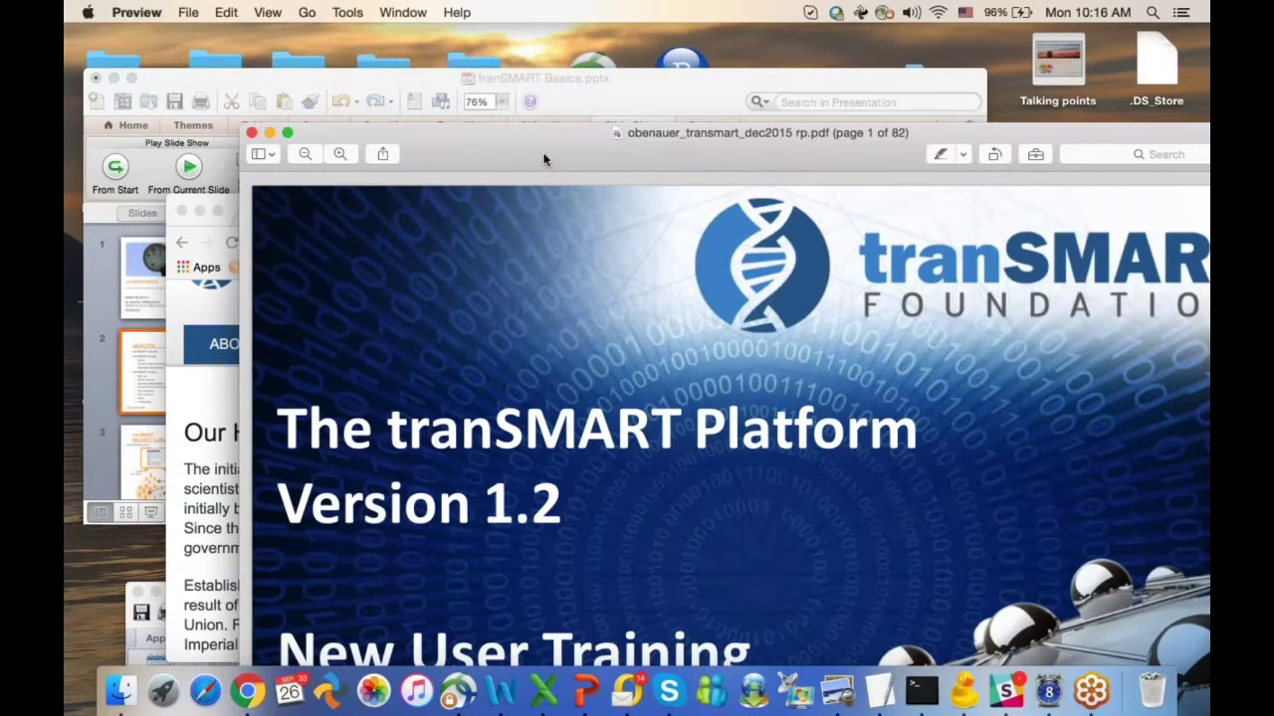
pyautogui.click(287, 133)
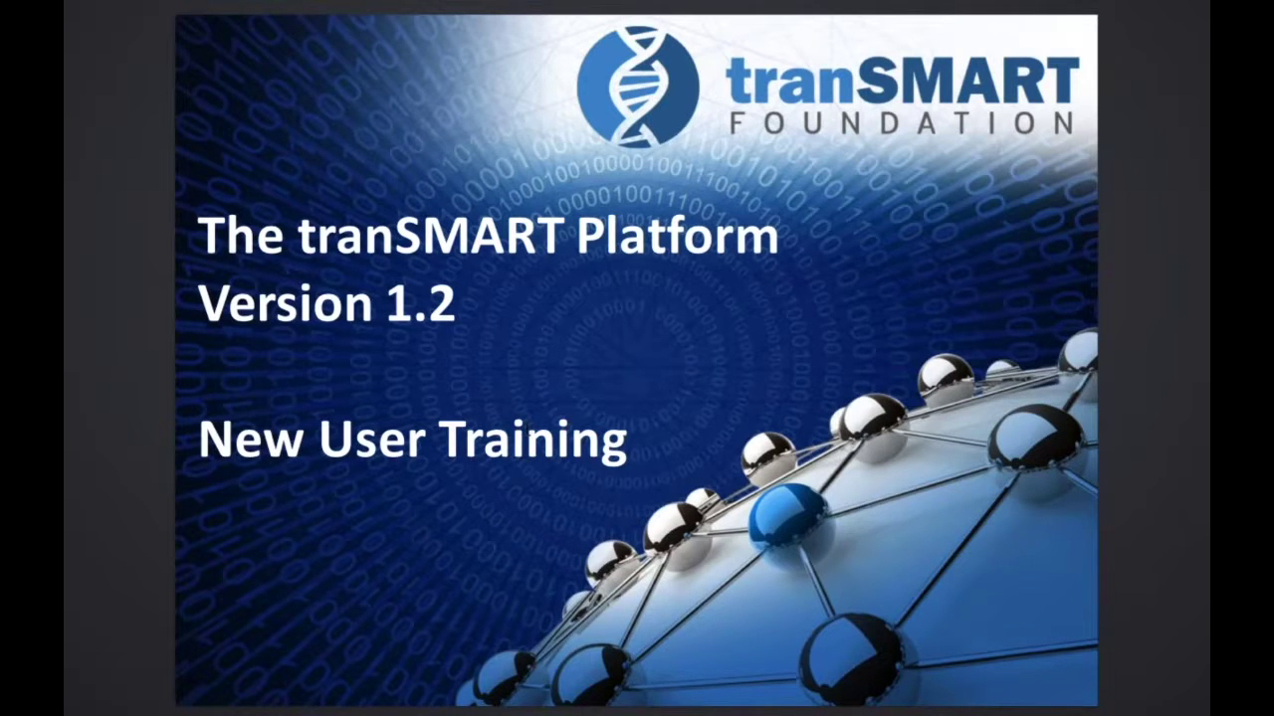
# - Page through the opening New User Training slides, then minimize the PDF window
pyautogui.press('Down')
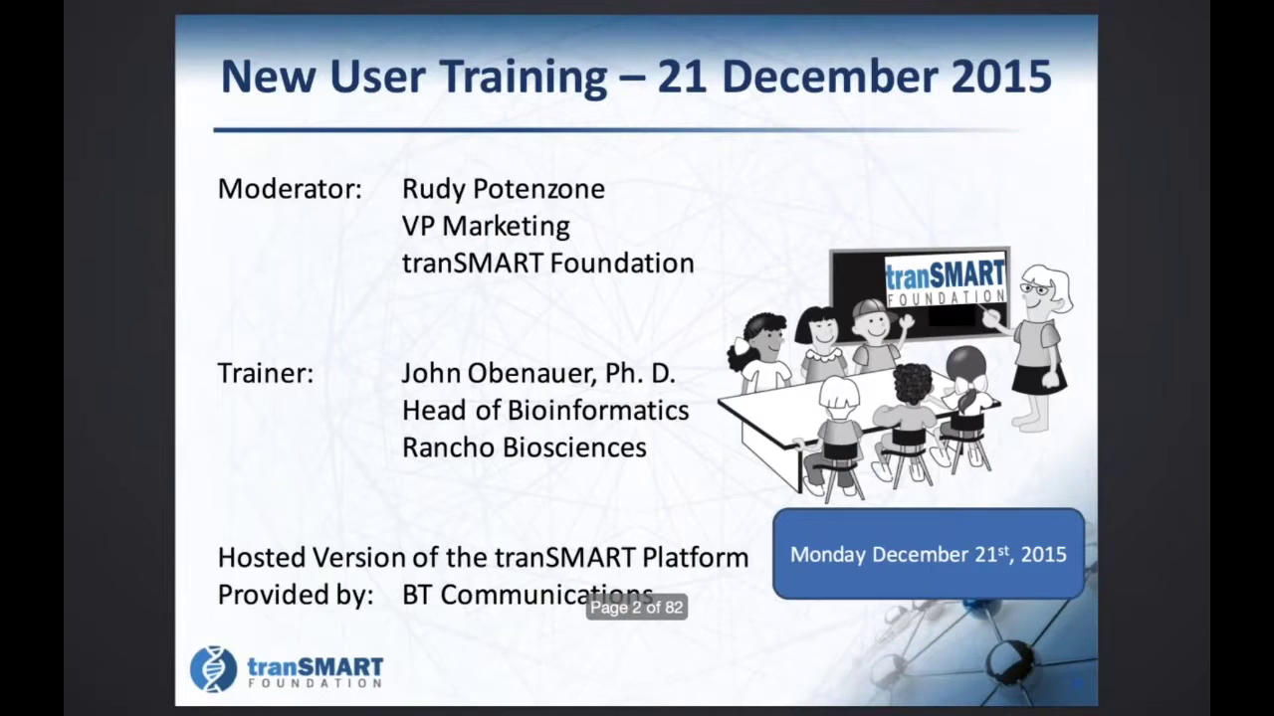
pyautogui.press('Down')
pyautogui.press('Down')
pyautogui.press('Down')
pyautogui.press('Down')
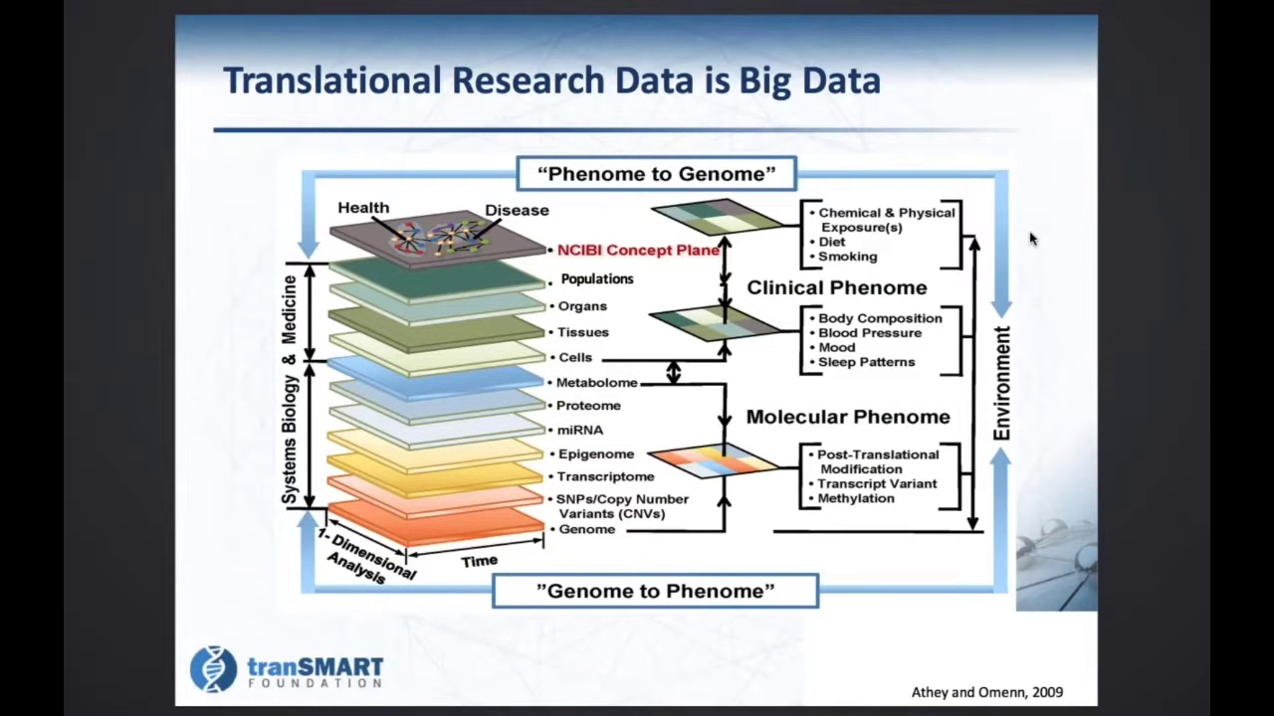
pyautogui.moveTo(1190, 8)
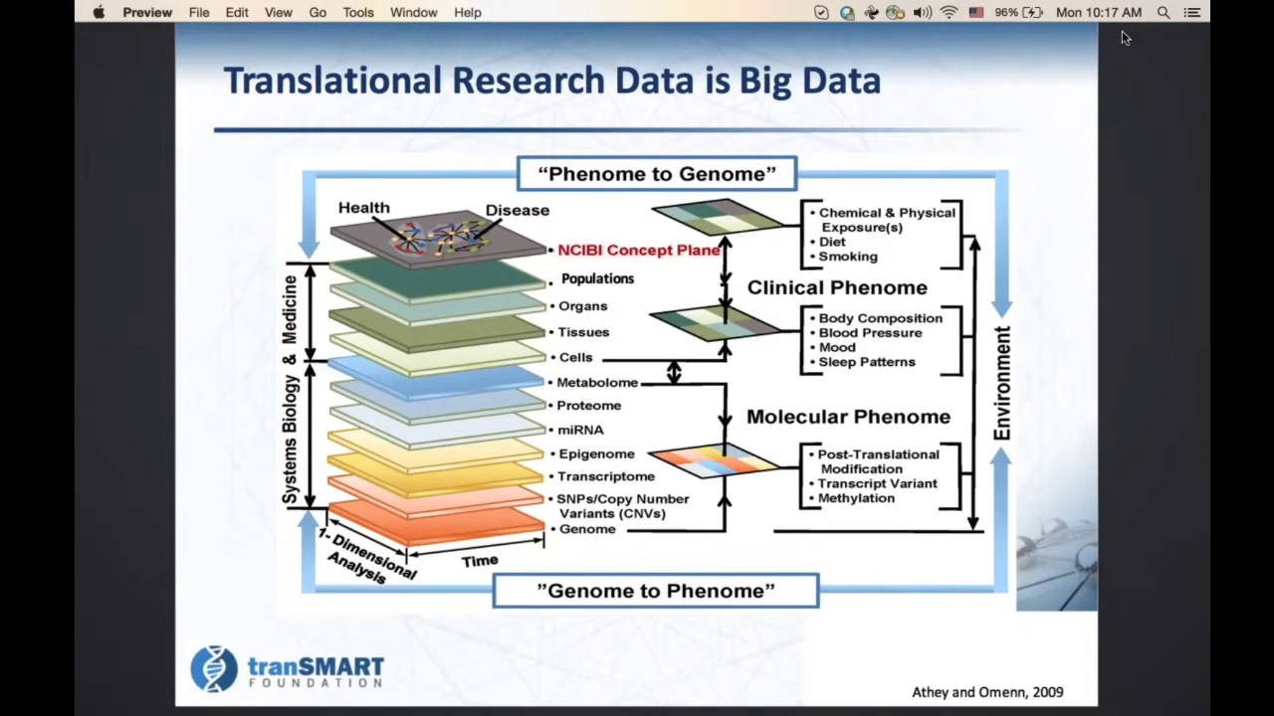
pyautogui.hotkey('ctrl', 'Left')
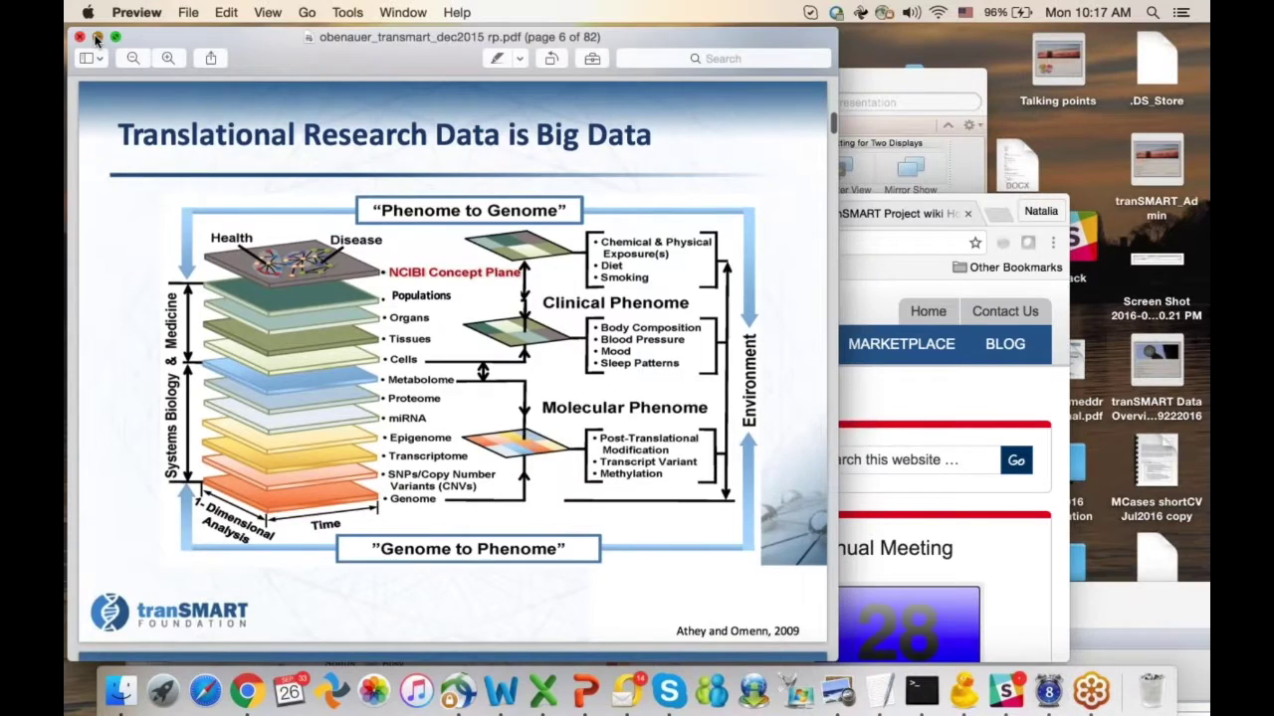
pyautogui.click(96, 37)
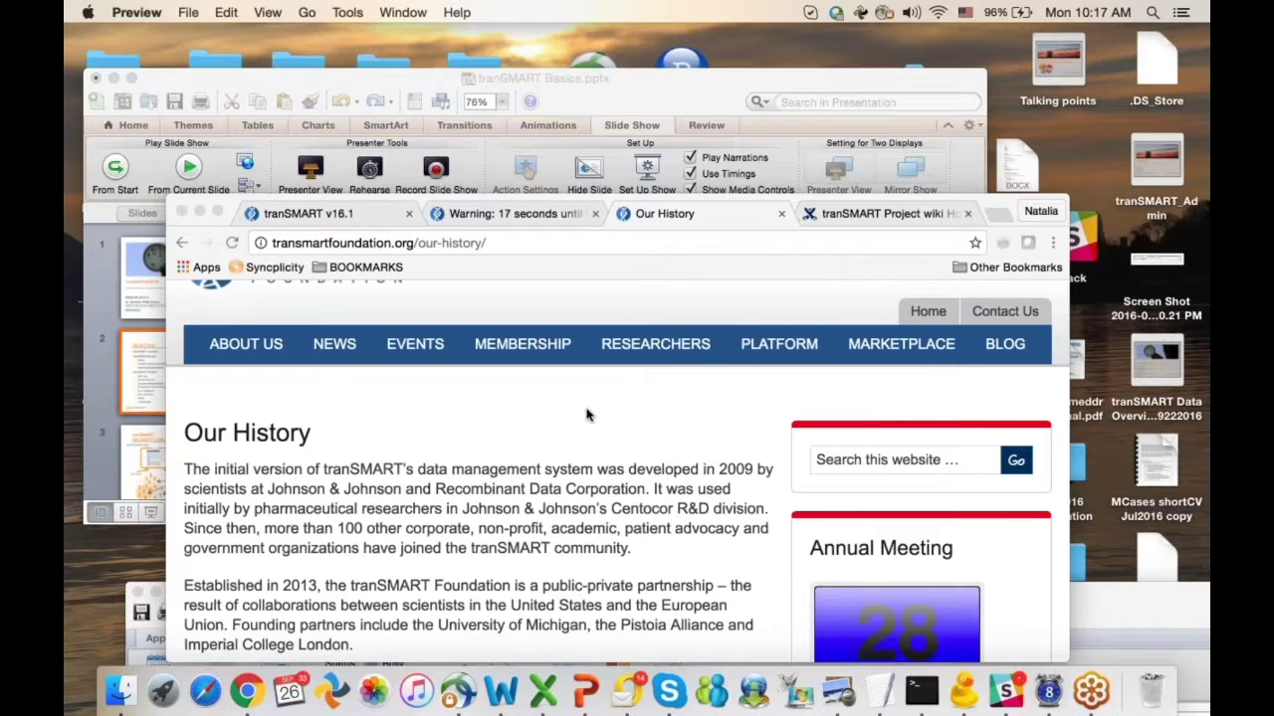
# - Bring the tranSMART wiki forward in a larger browser window and view its Public Instances list
pyautogui.click(882, 215)
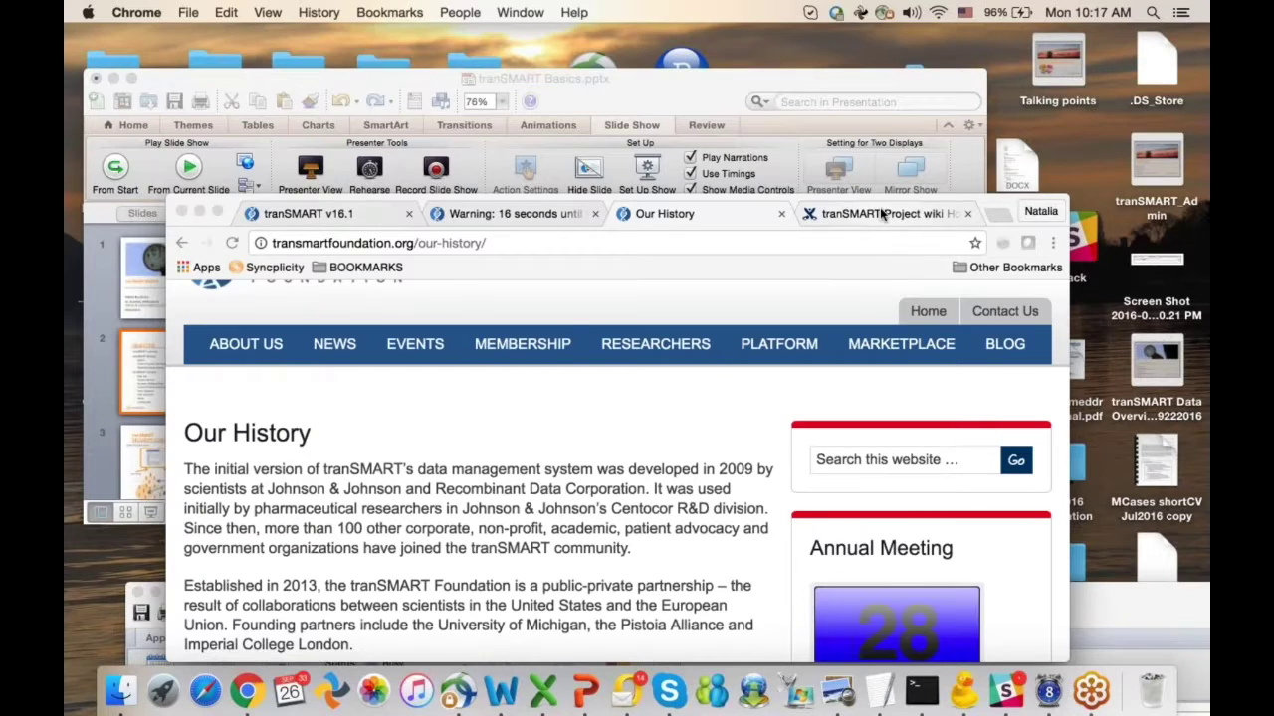
pyautogui.click(882, 215)
pyautogui.moveTo(990, 209); pyautogui.dragTo(991, 50)
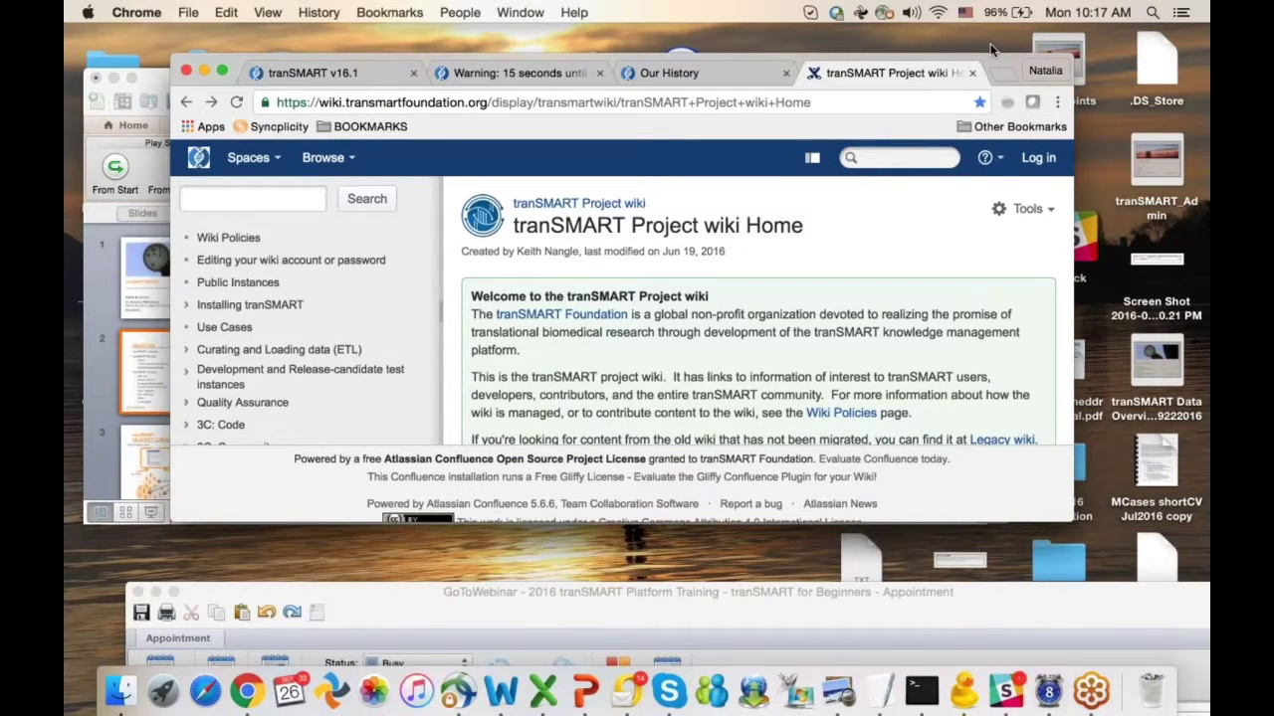
pyautogui.moveTo(990, 50); pyautogui.dragTo(997, 35)
pyautogui.moveTo(1081, 491); pyautogui.dragTo(1122, 633)
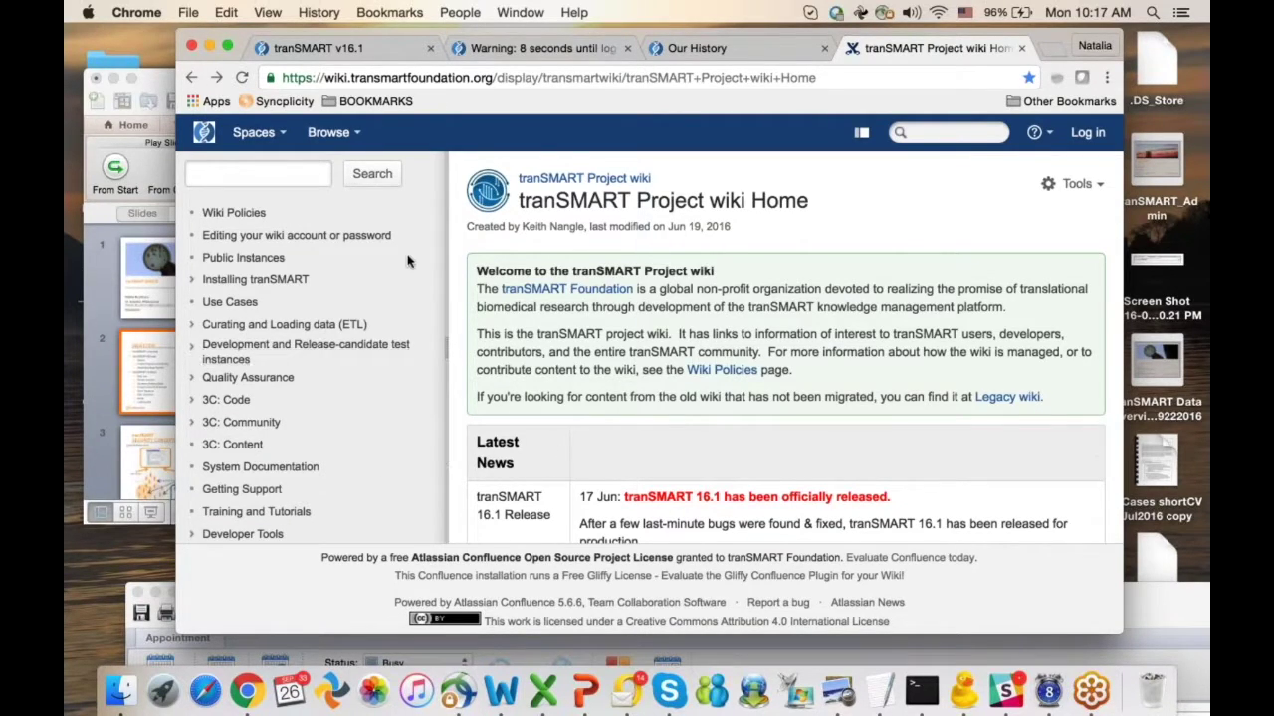
pyautogui.click(255, 261)
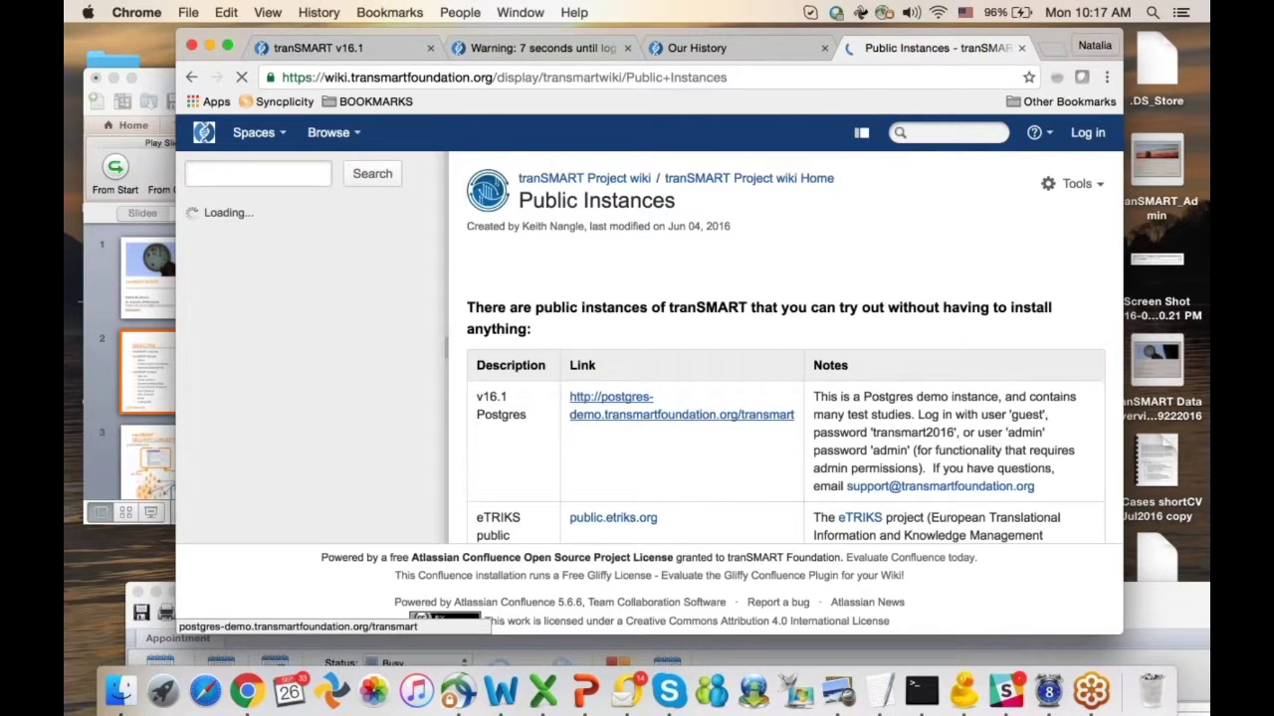
pyautogui.scroll(-2, 682, 406)
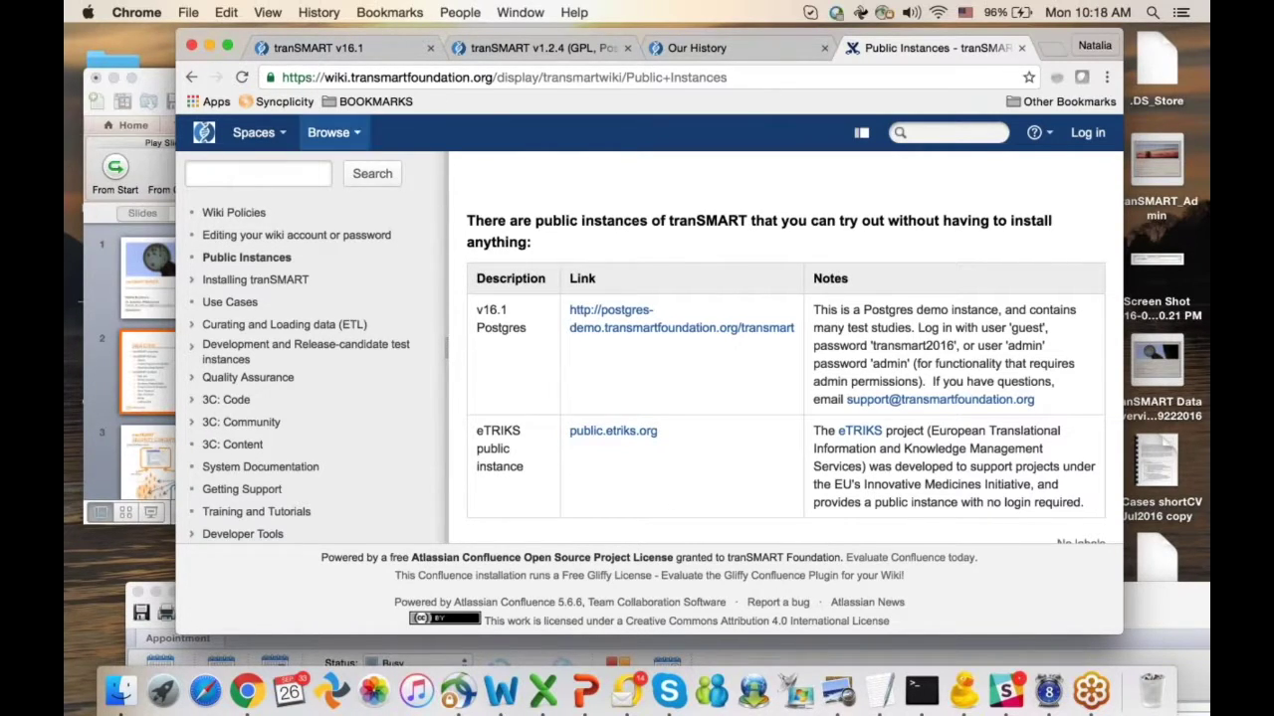
# - Go to the tranSMART v16.1 login page in full screen and log in with the prefilled credentials
pyautogui.click(374, 47)
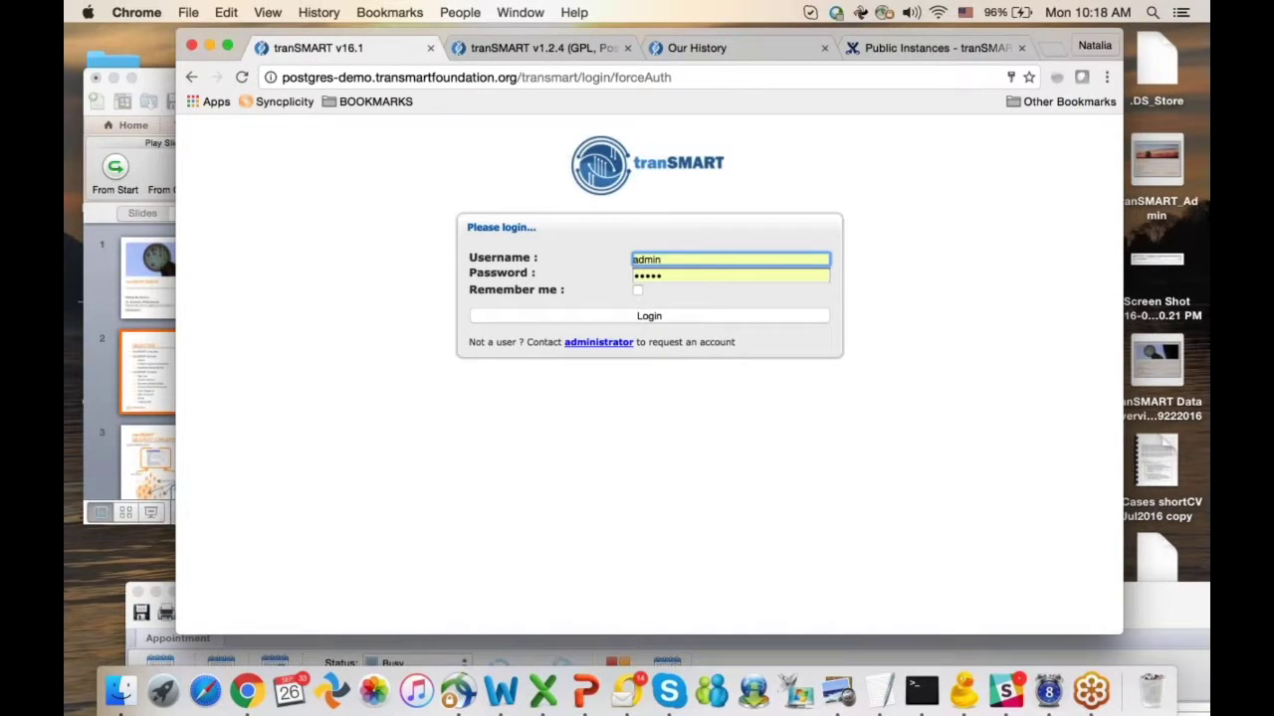
pyautogui.click(227, 47)
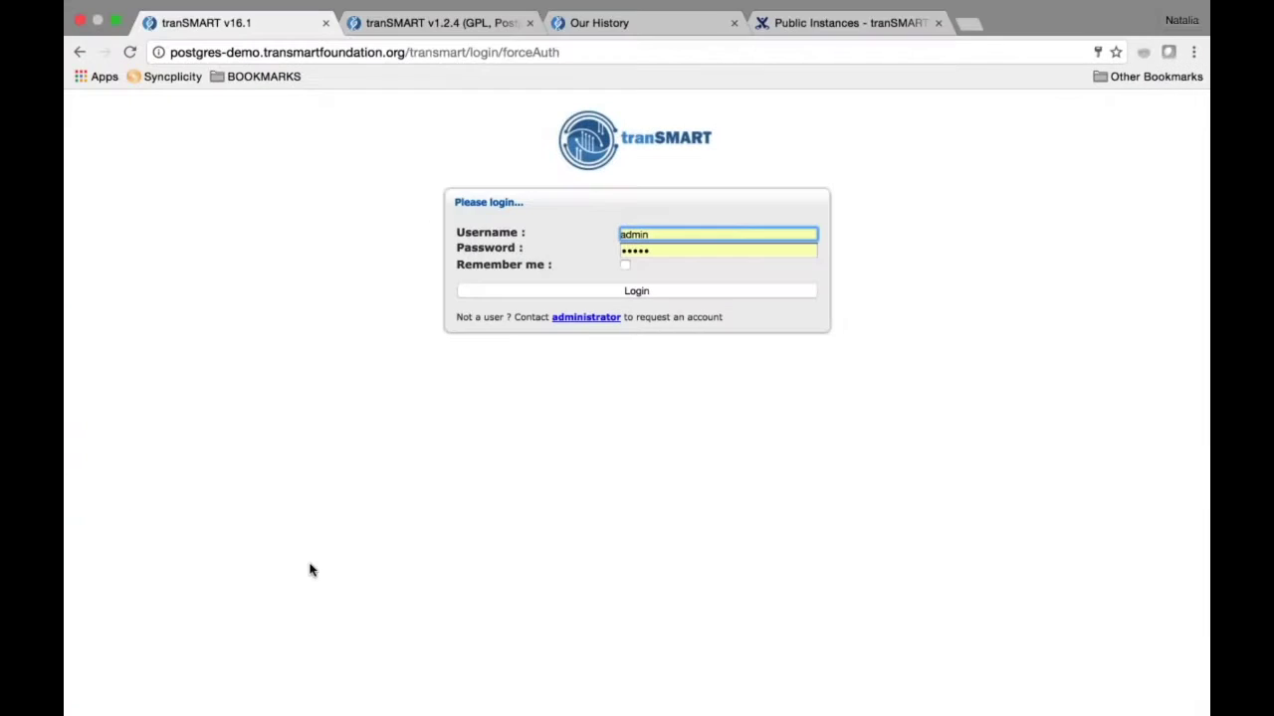
pyautogui.click(514, 290)
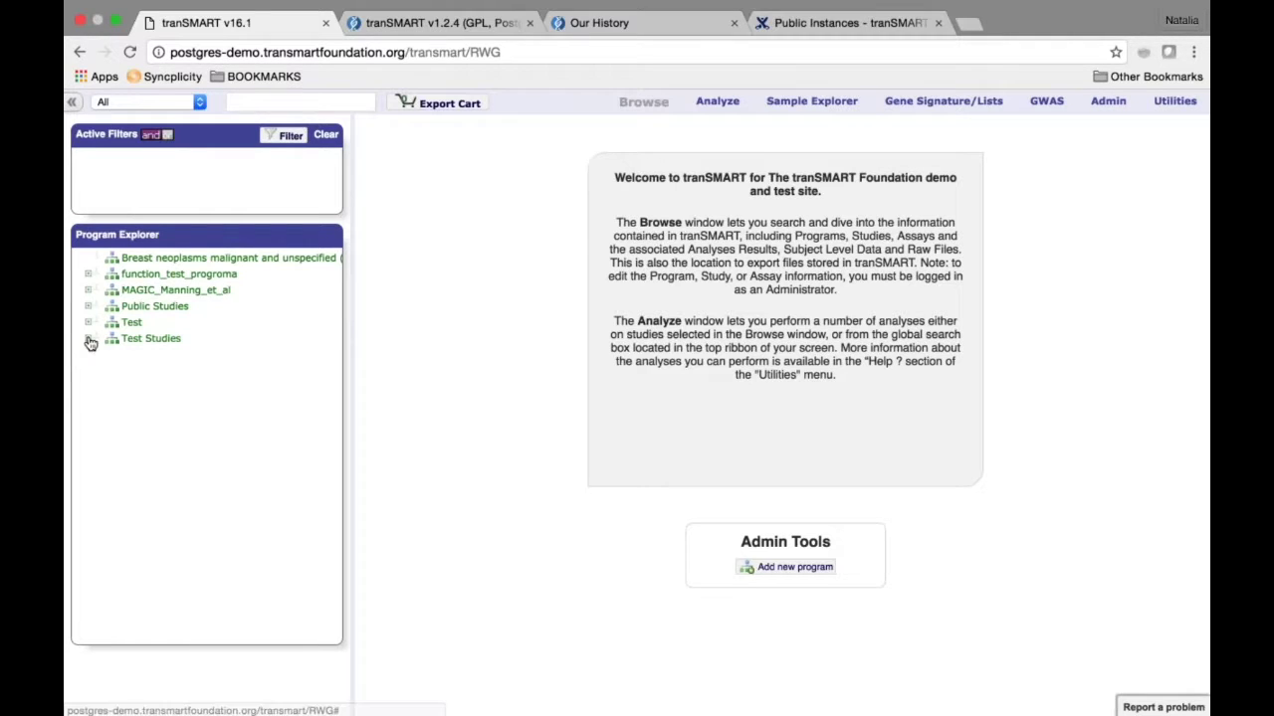
# - Review the Asthma_Choy_GSE23611 study details under Public Studies, then collapse that folder
pyautogui.click(87, 305)
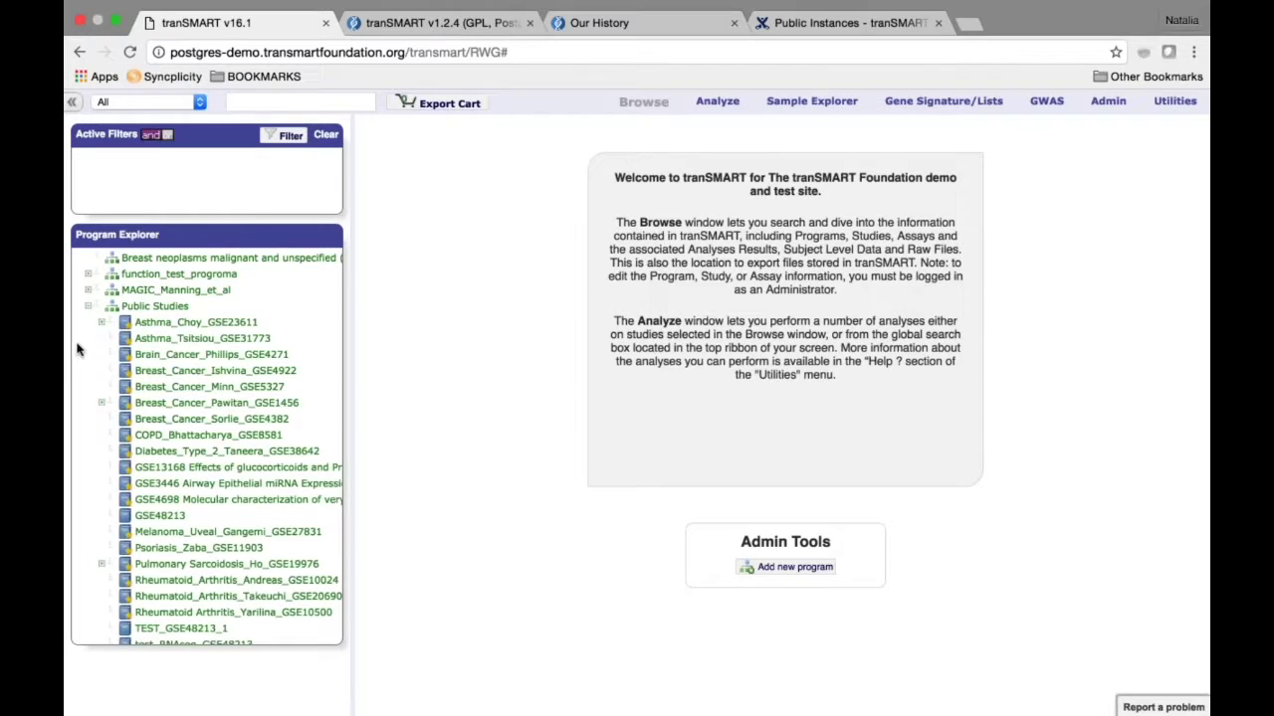
pyautogui.click(100, 324)
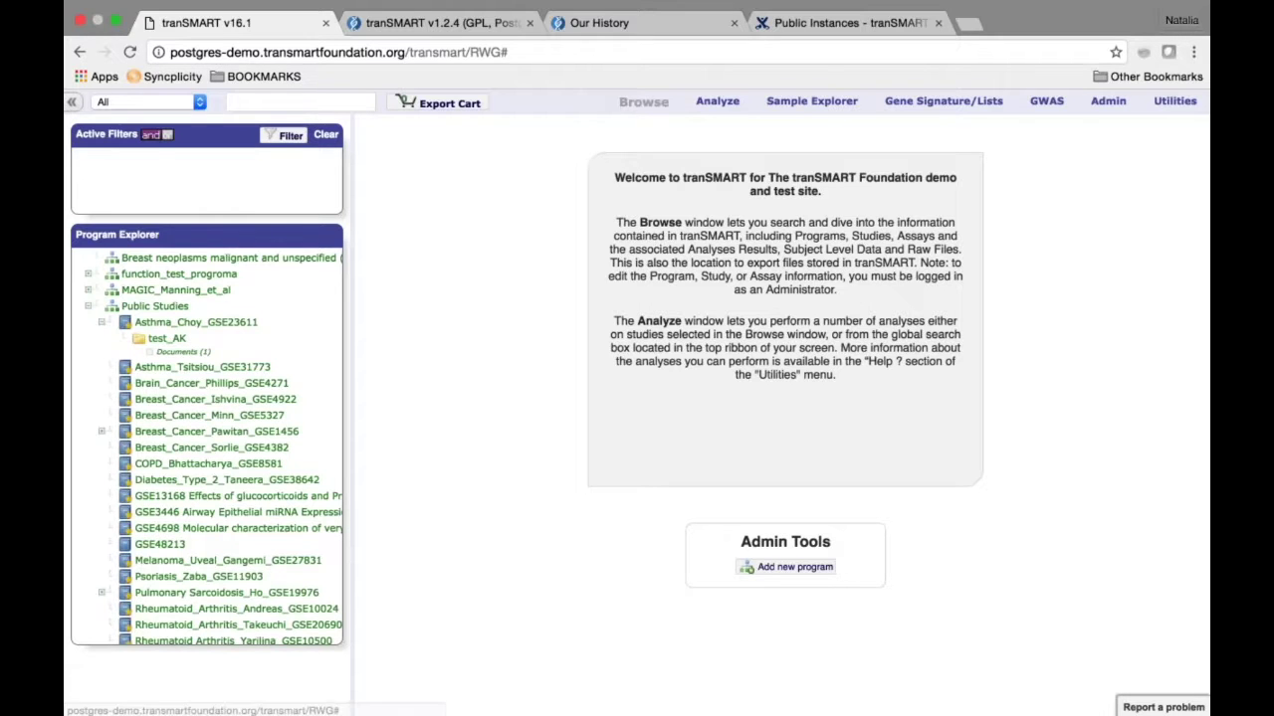
pyautogui.click(185, 323)
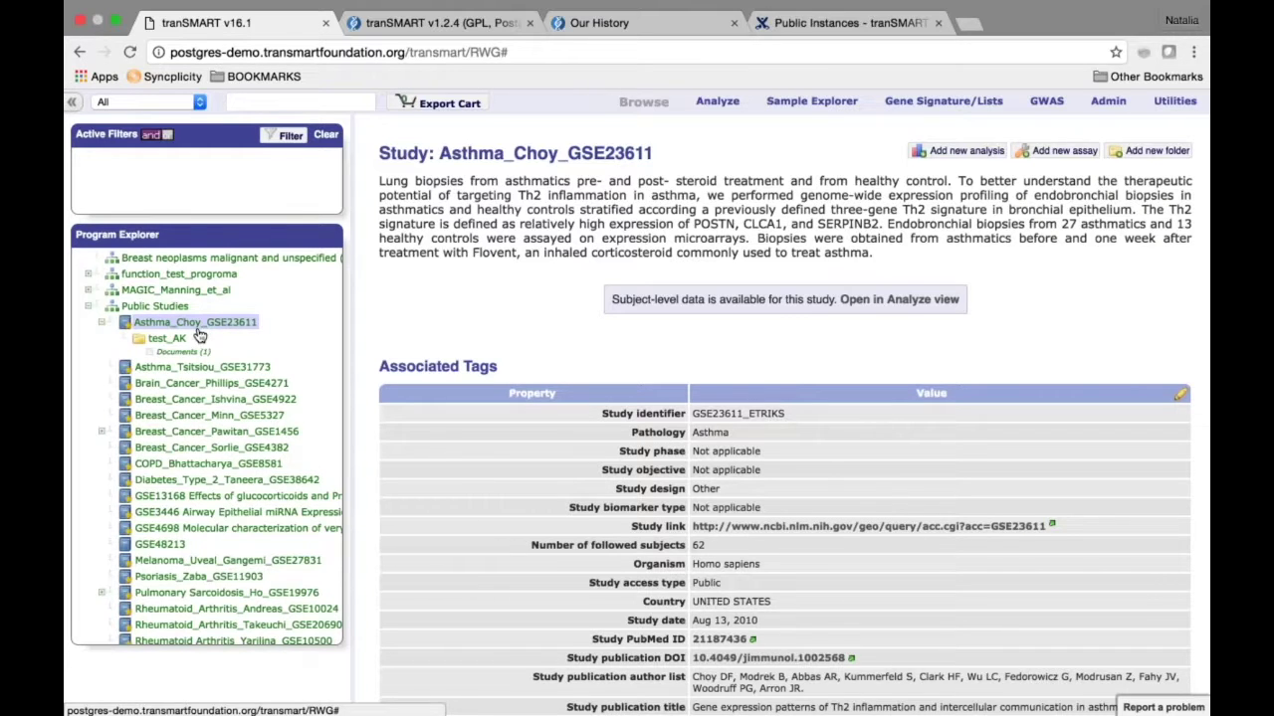
pyautogui.scroll(-1, 444, 299)
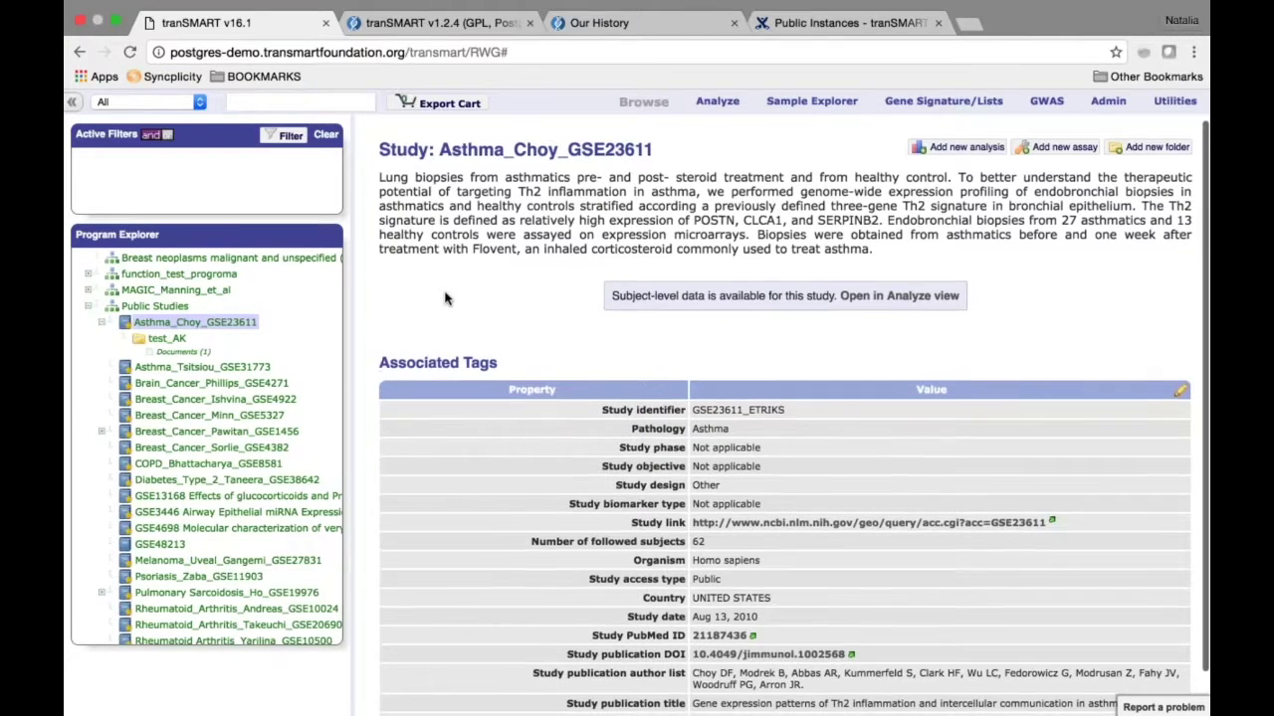
pyautogui.scroll(-1, 444, 298)
pyautogui.scroll(2, 445, 298)
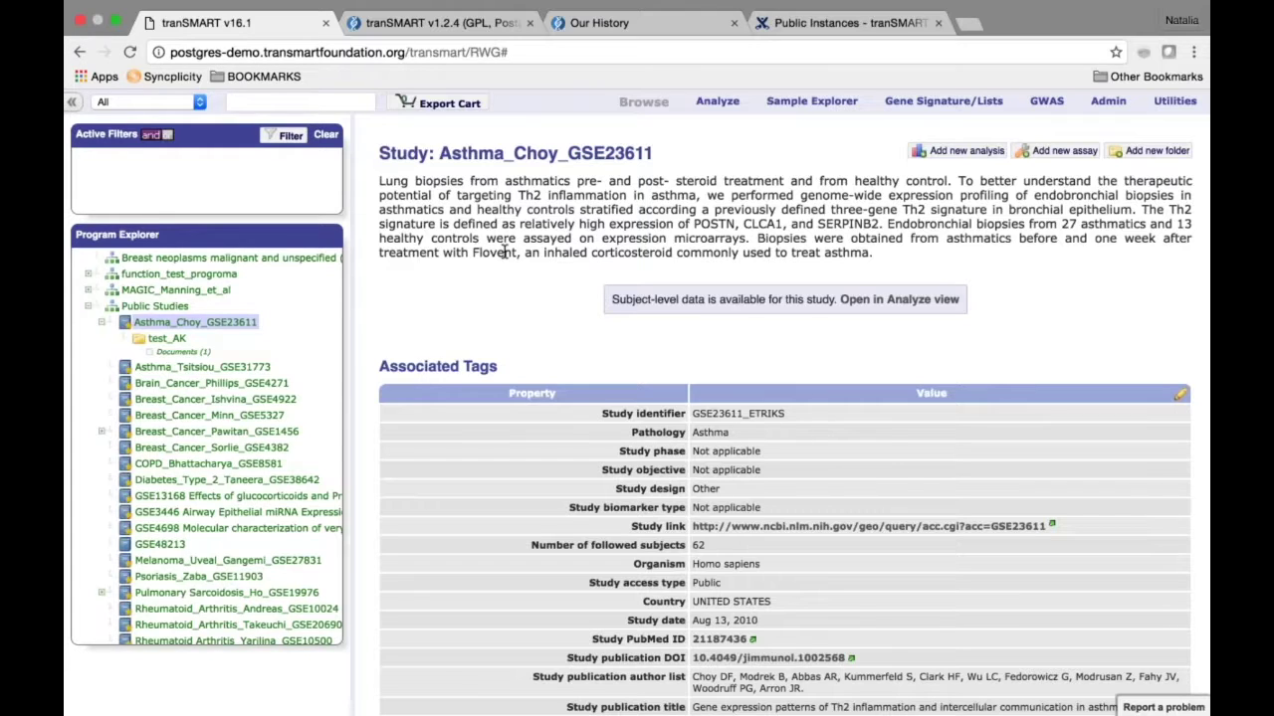
pyautogui.scroll(-1, 460, 409)
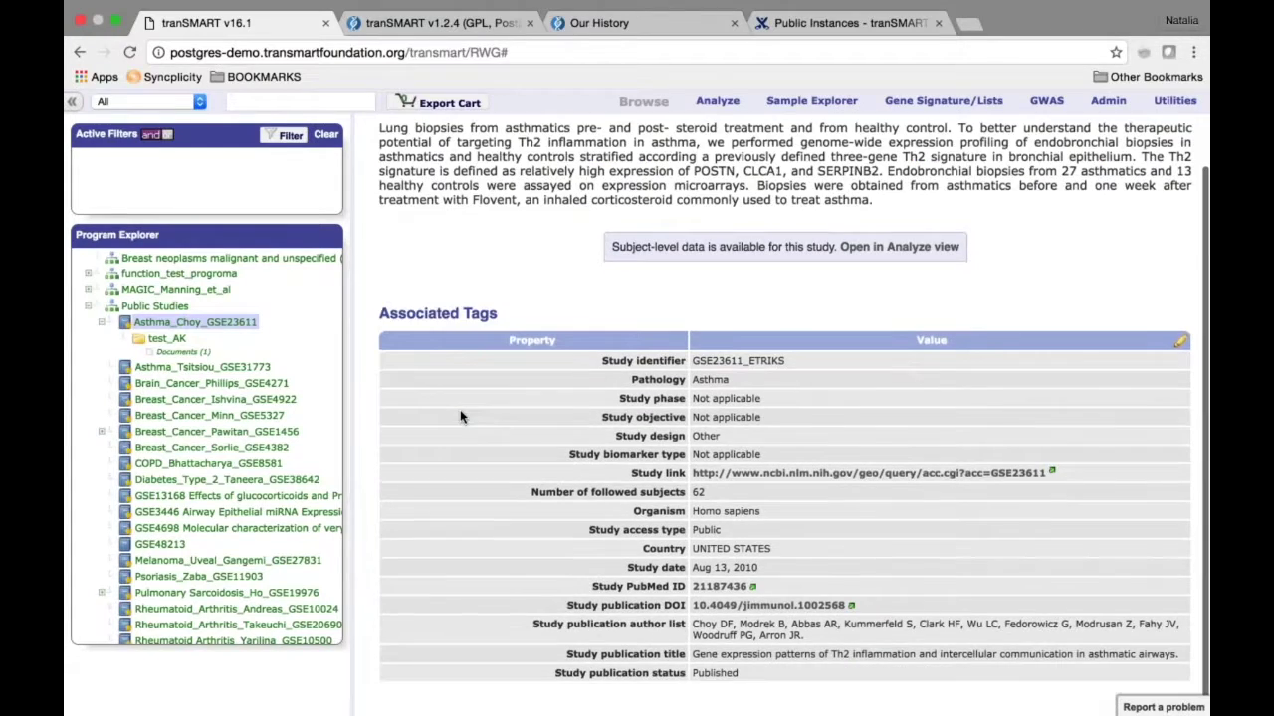
pyautogui.scroll(1, 460, 409)
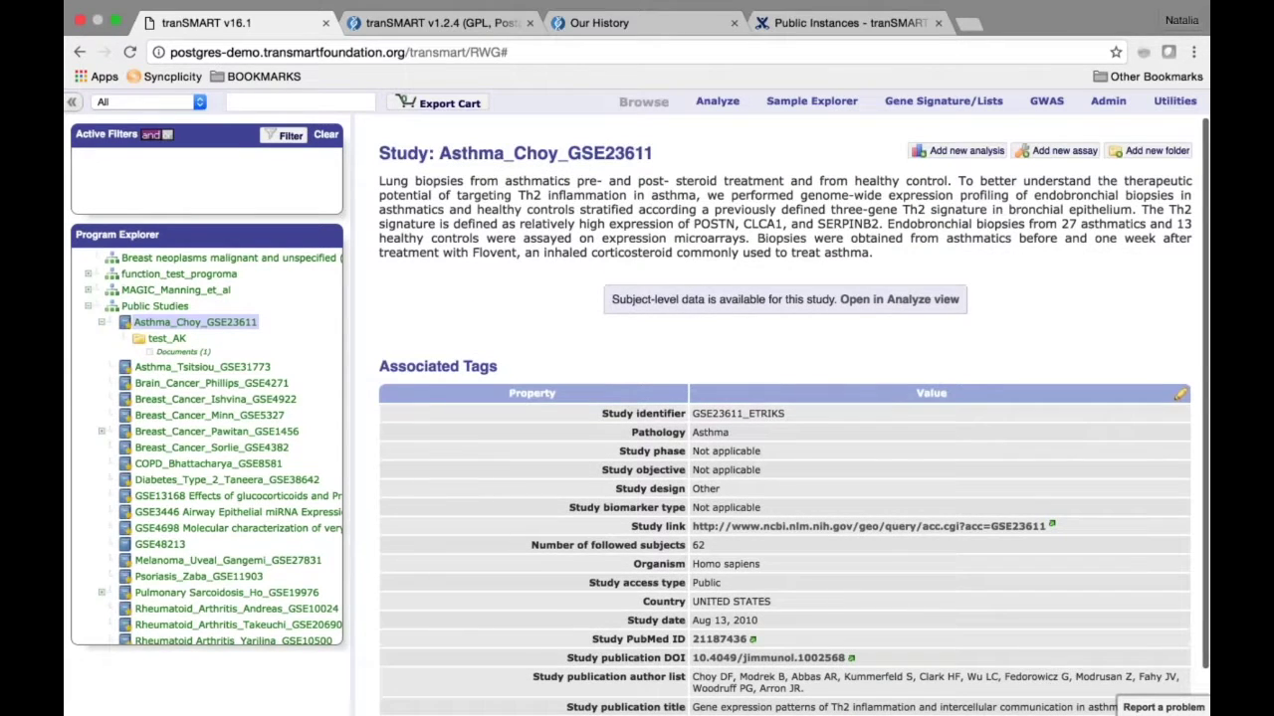
pyautogui.click(87, 308)
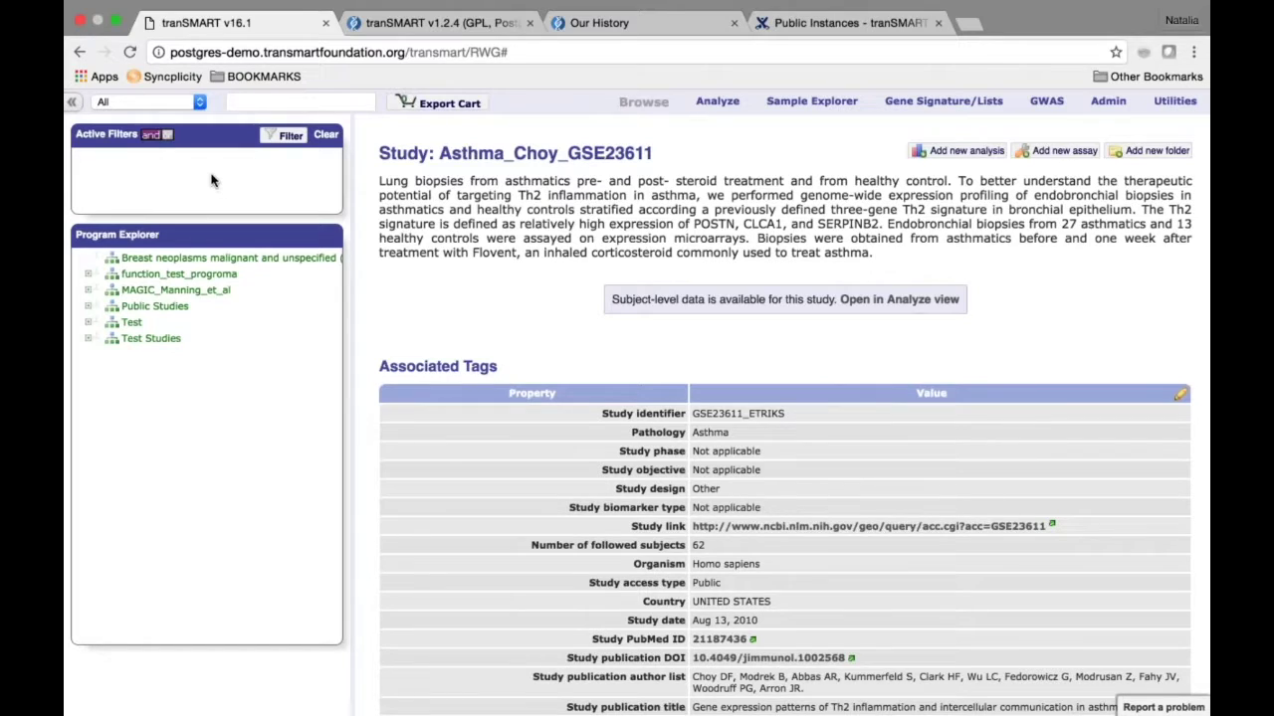
# - Filter the datasets by the free-text term ERBB2
pyautogui.click(252, 101)
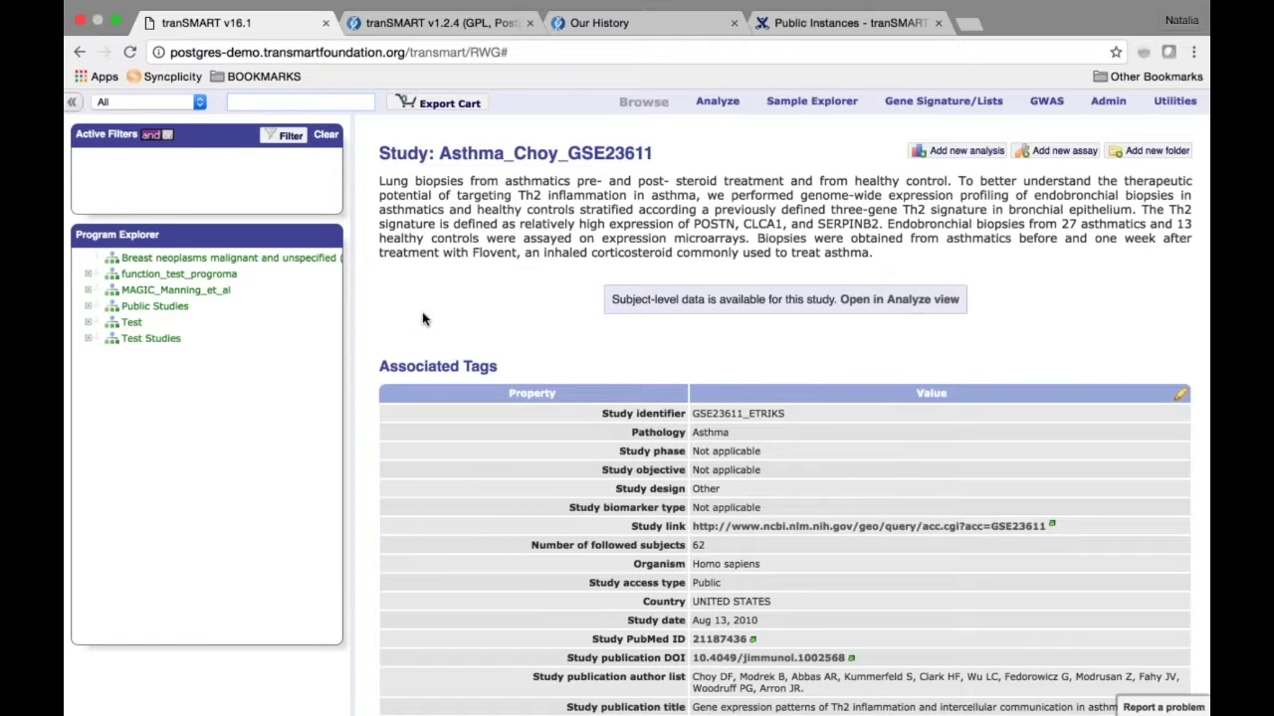
pyautogui.write('ERBB')
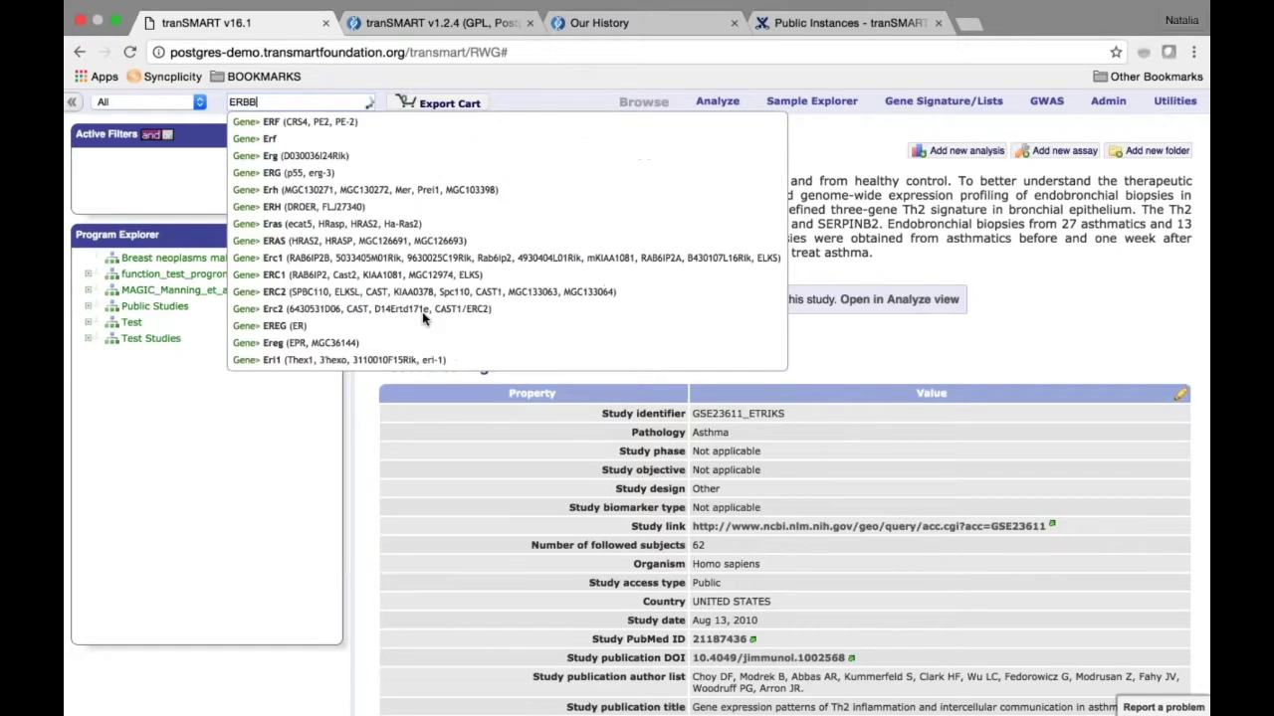
pyautogui.write('2')
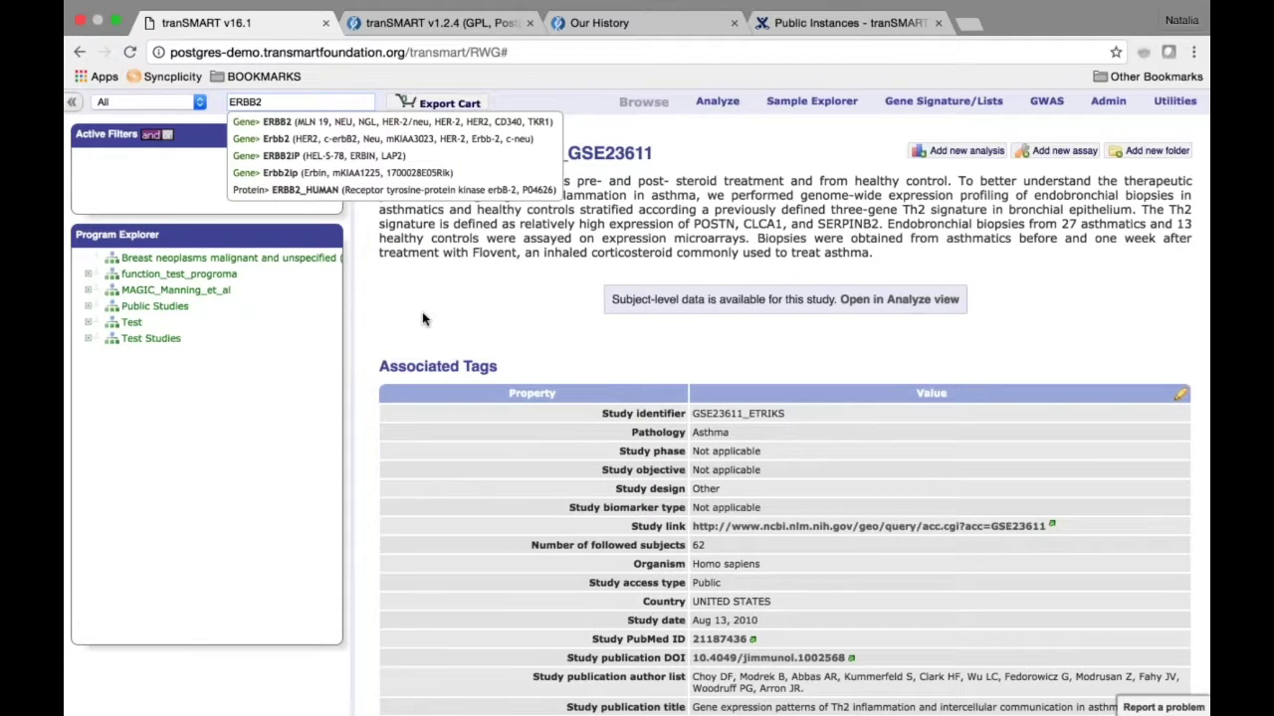
pyautogui.press('Return')
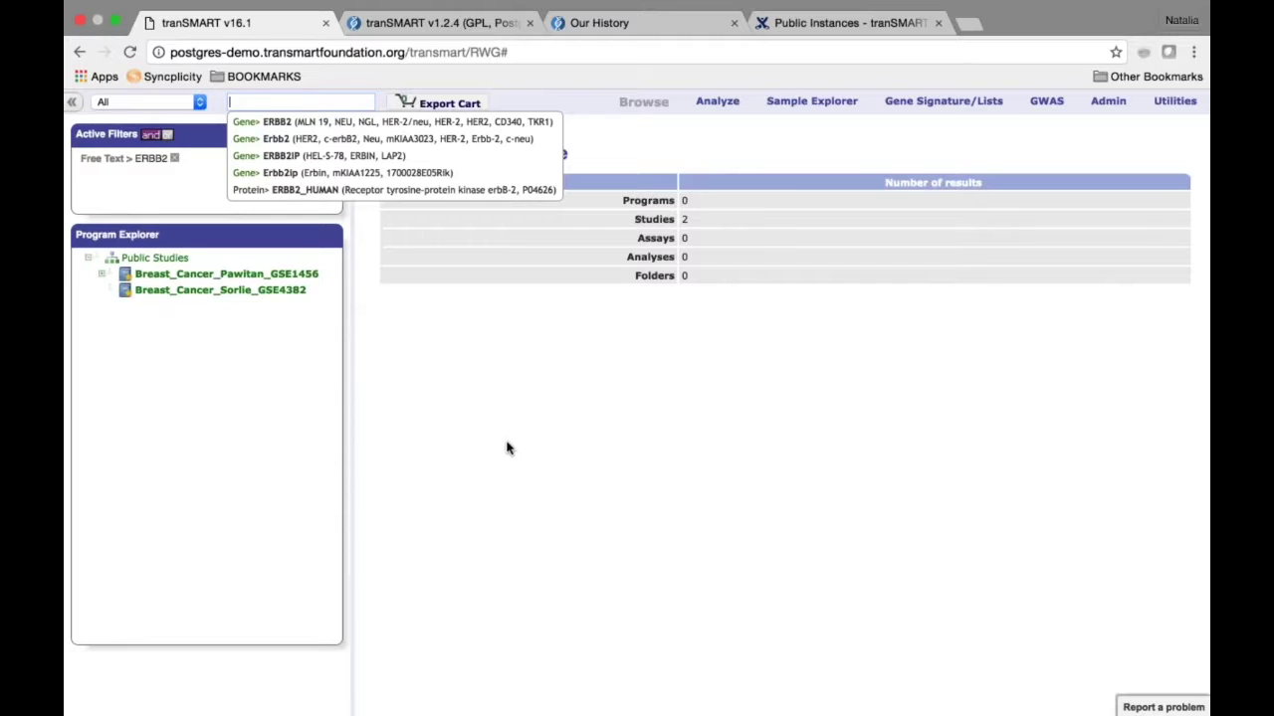
pyautogui.click(196, 179)
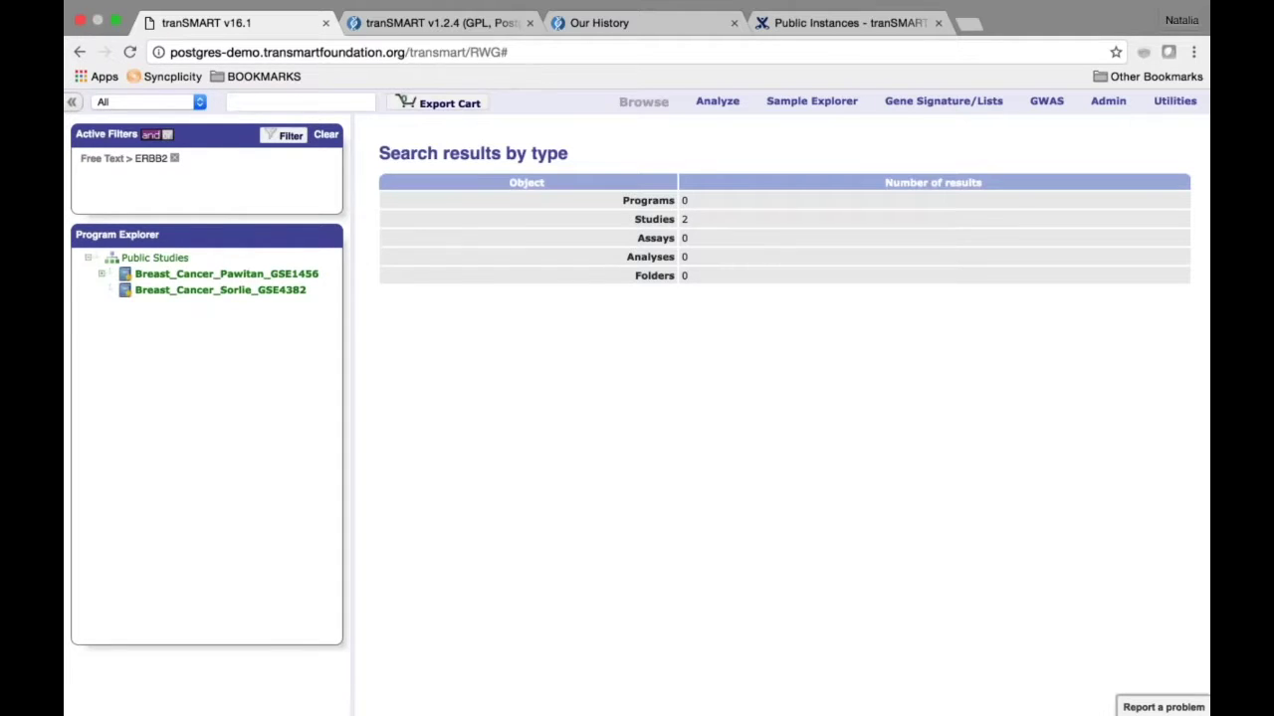
# - Read the ERBB2 mentions in Breast_Cancer_Pawitan_GSE1456 and Breast_Cancer_Sorlie_GSE4382, then remove the ERBB2 filter
pyautogui.click(222, 276)
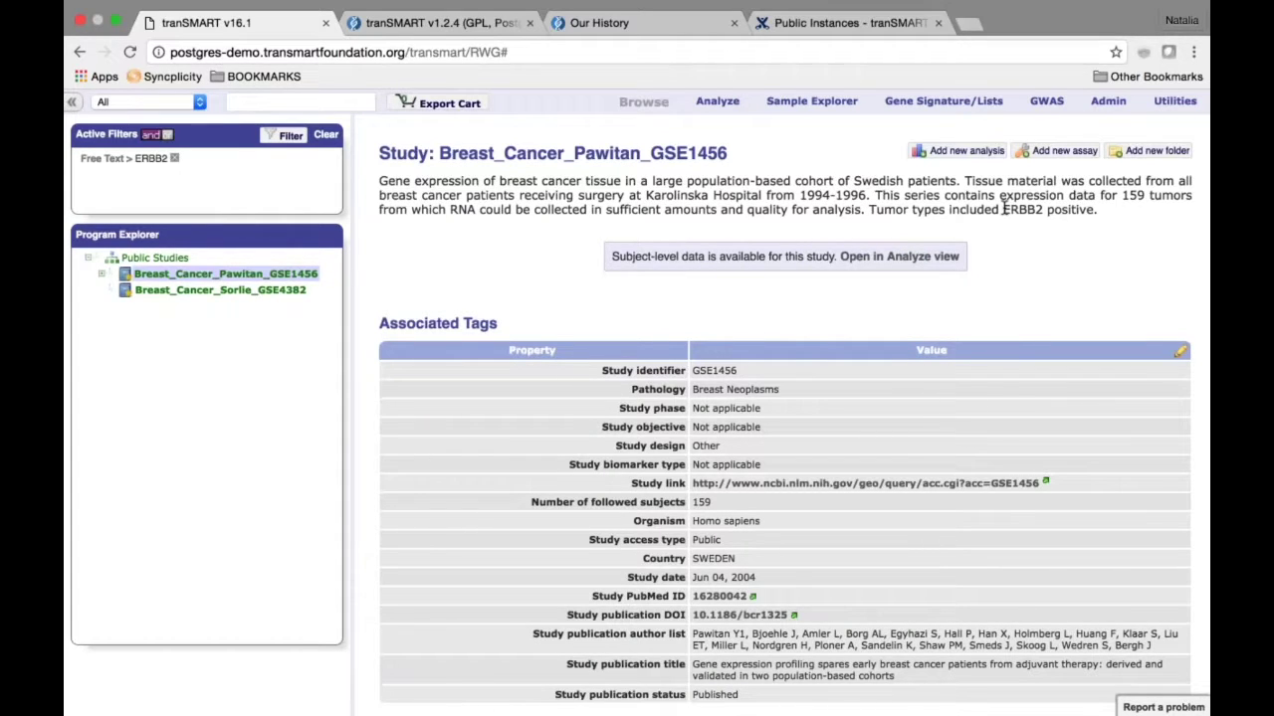
pyautogui.moveTo(1003, 209); pyautogui.dragTo(1043, 212)
pyautogui.click(217, 292)
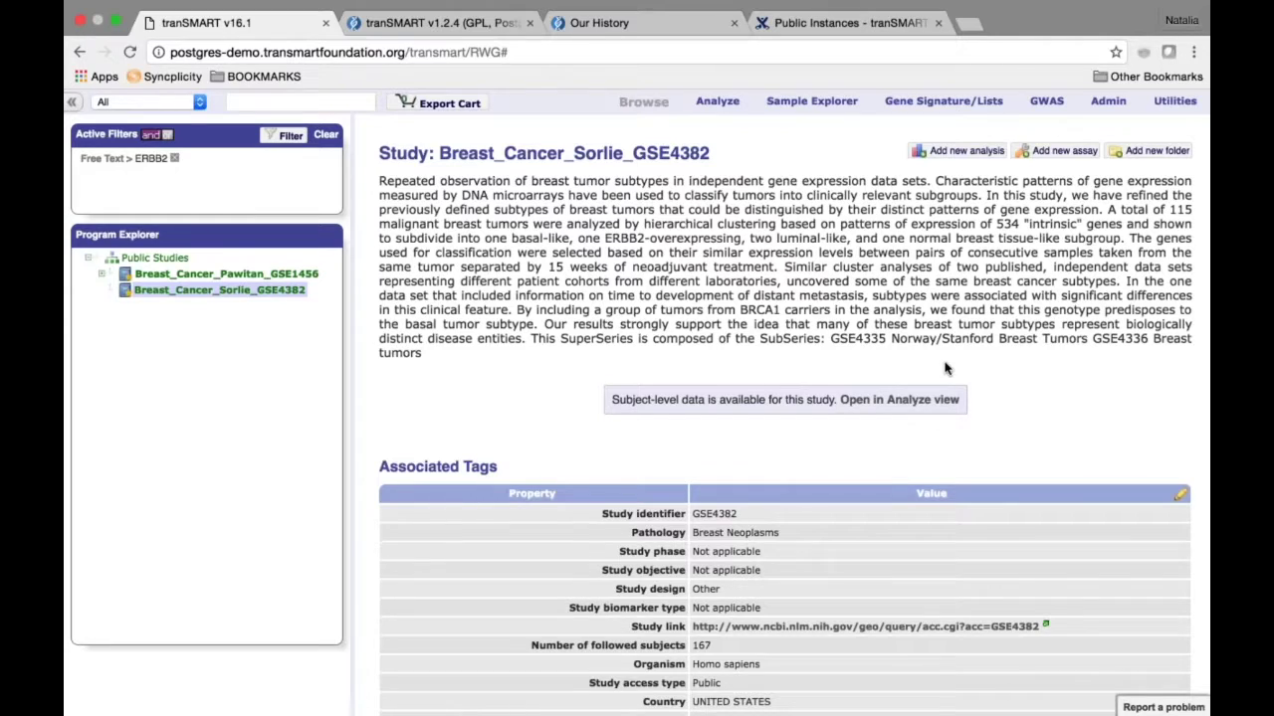
pyautogui.moveTo(603, 239); pyautogui.dragTo(745, 238)
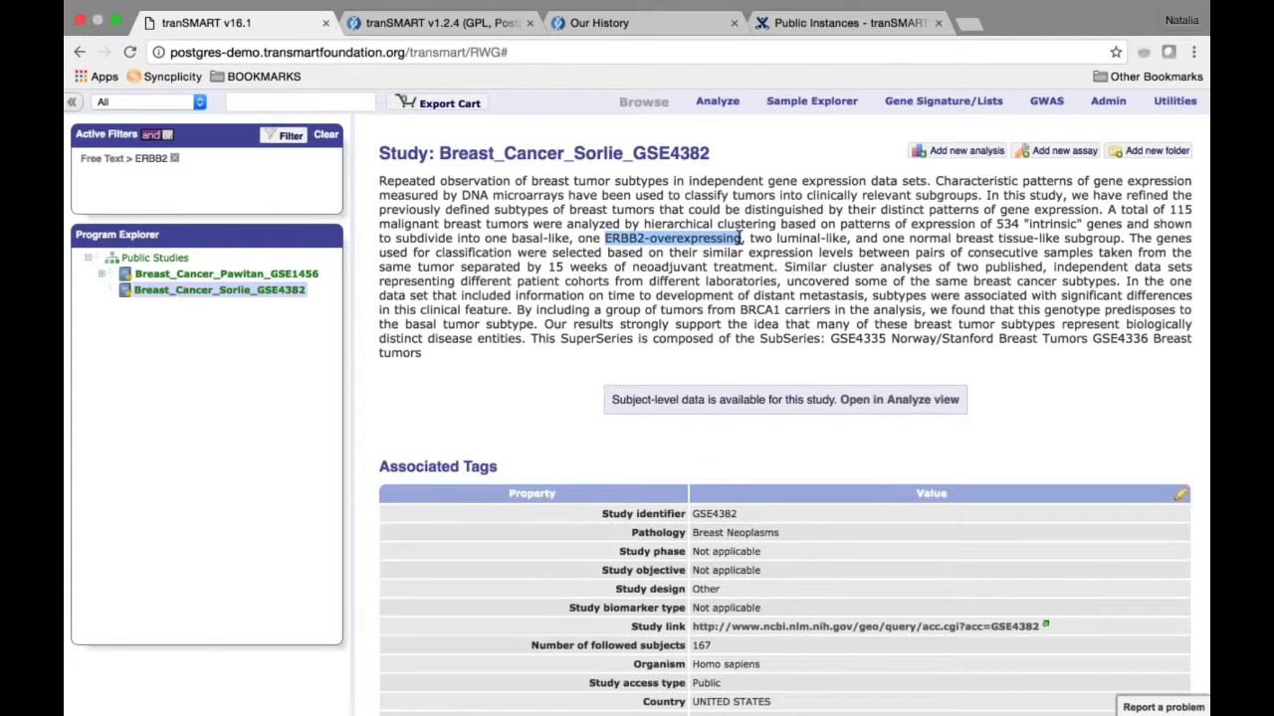
pyautogui.click(500, 408)
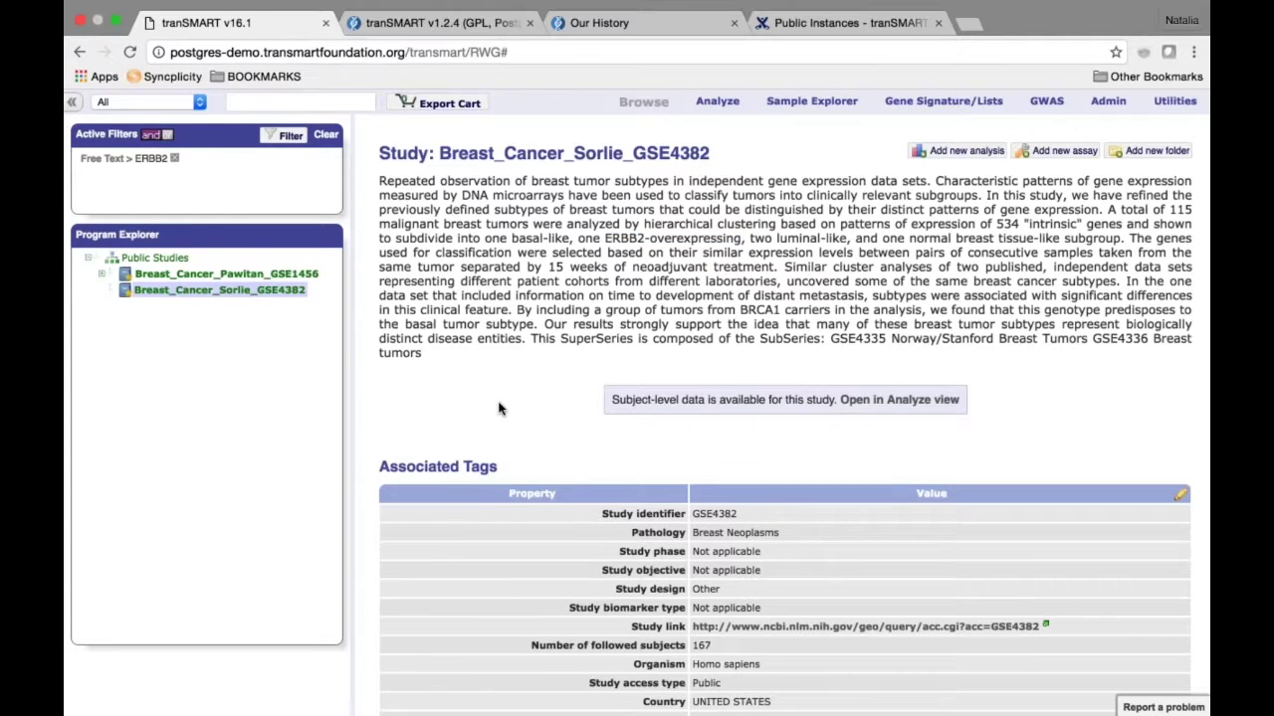
pyautogui.click(174, 158)
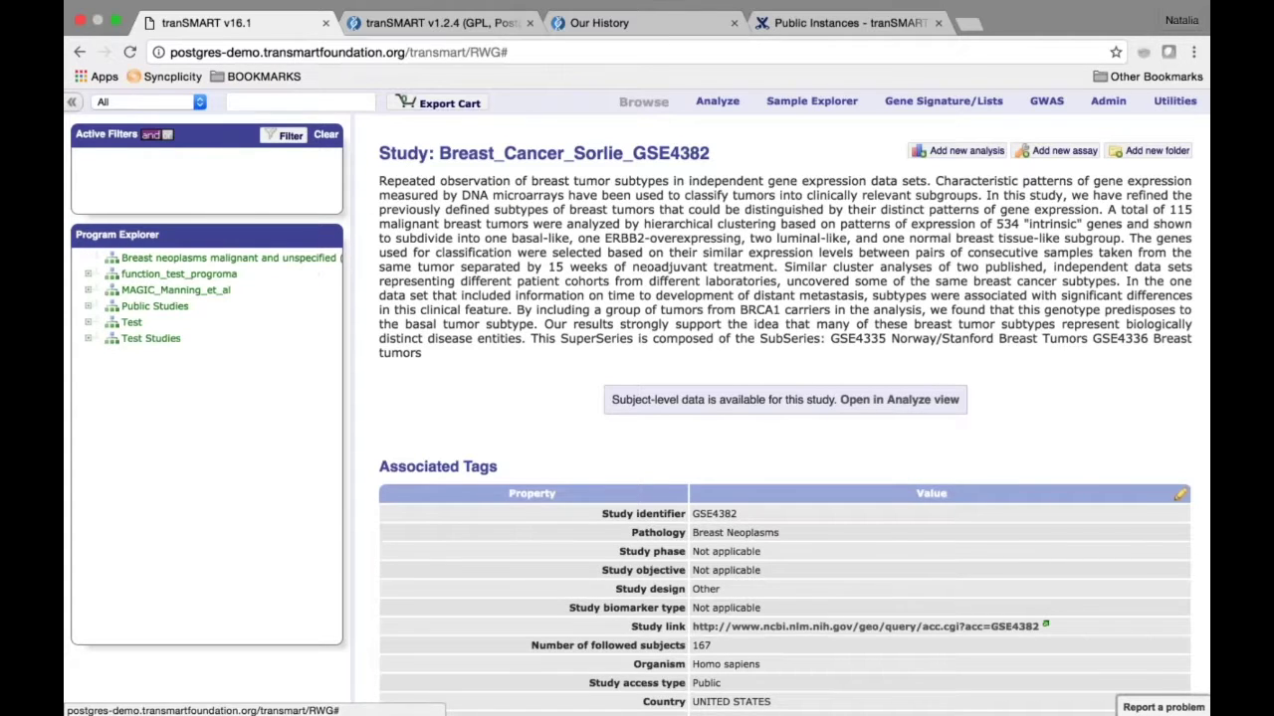
# - Add 'lung' and 'cancer' as free-text filters, showing 1 program and 14 studies
pyautogui.click(249, 101)
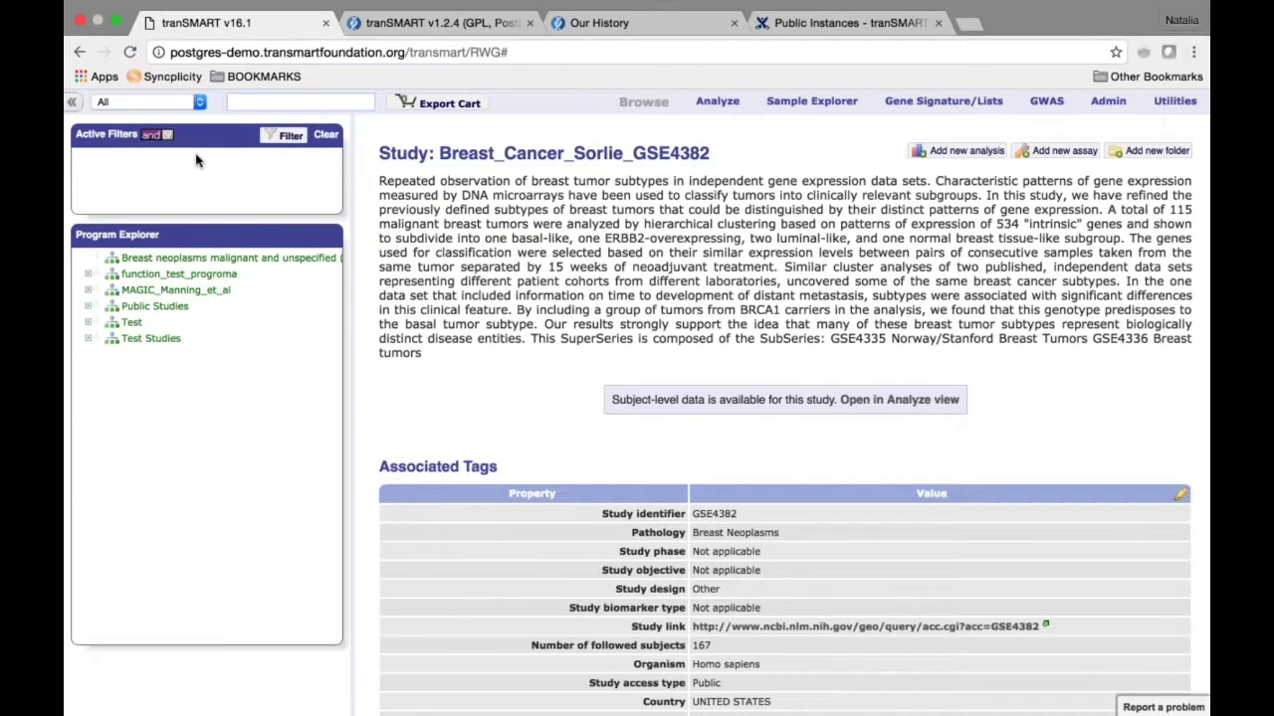
pyautogui.write('lung')
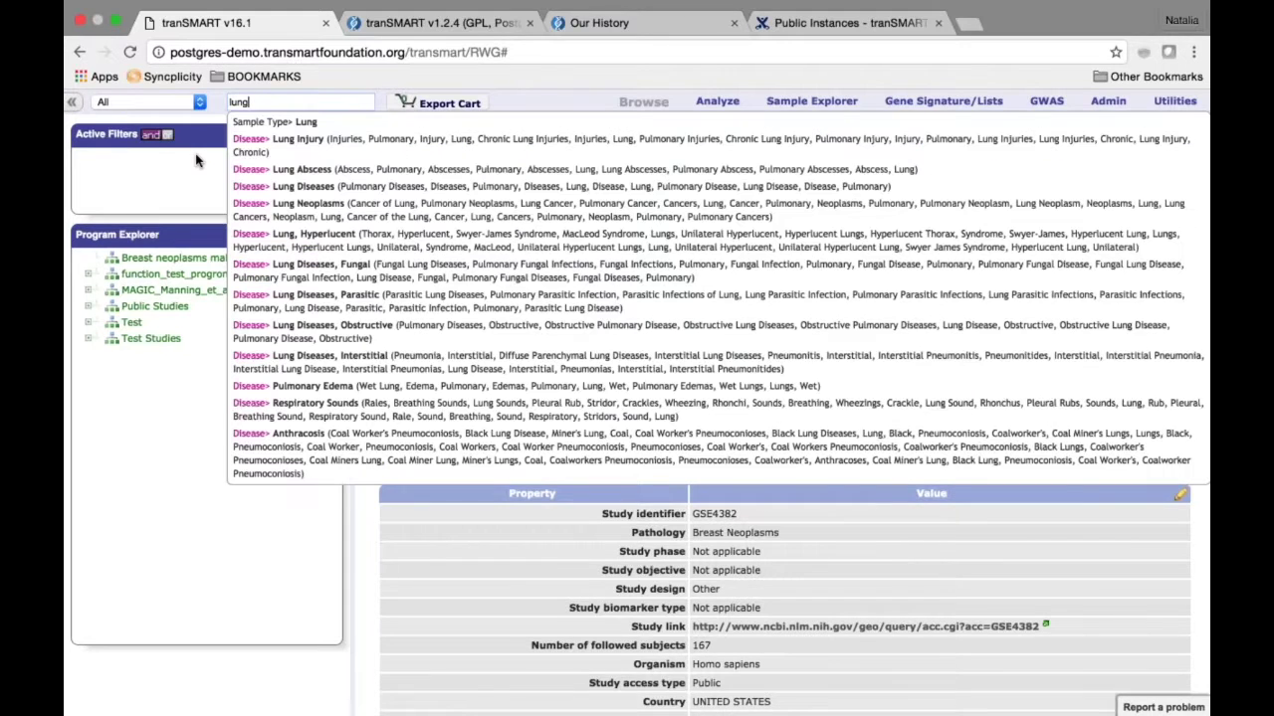
pyautogui.press('Return')
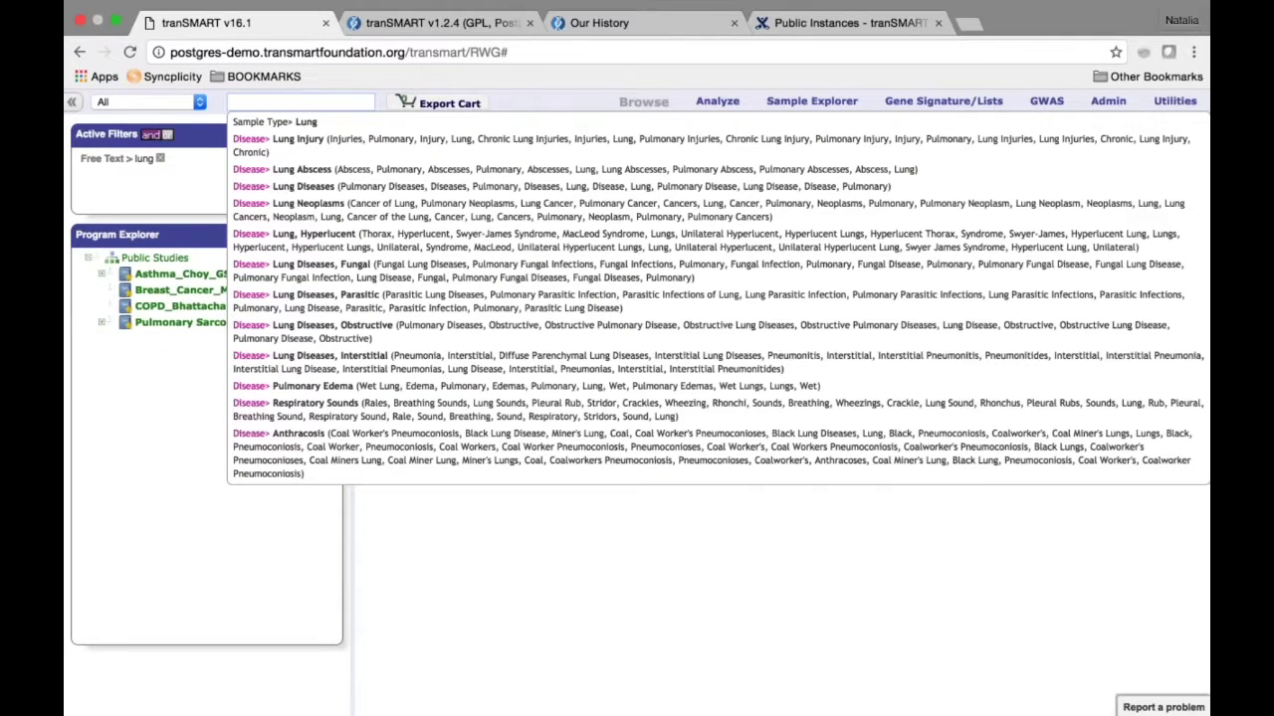
pyautogui.write('cancer')
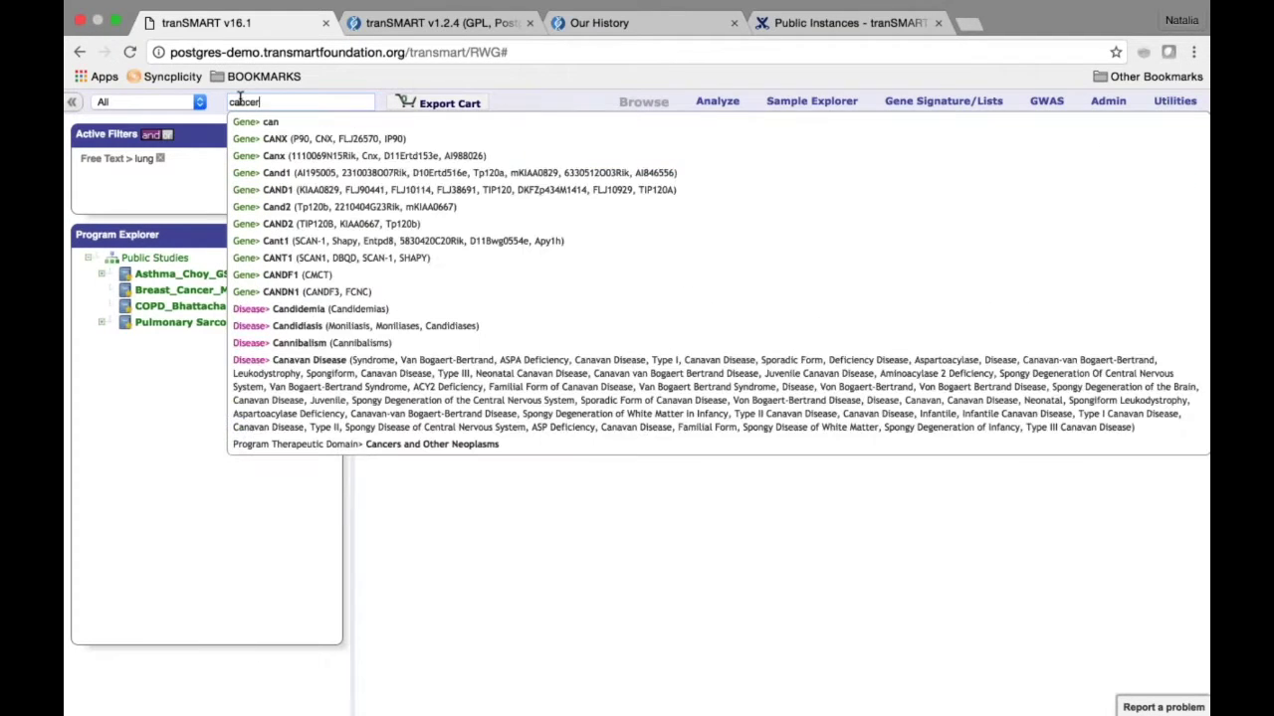
pyautogui.press('Return')
pyautogui.click(152, 197)
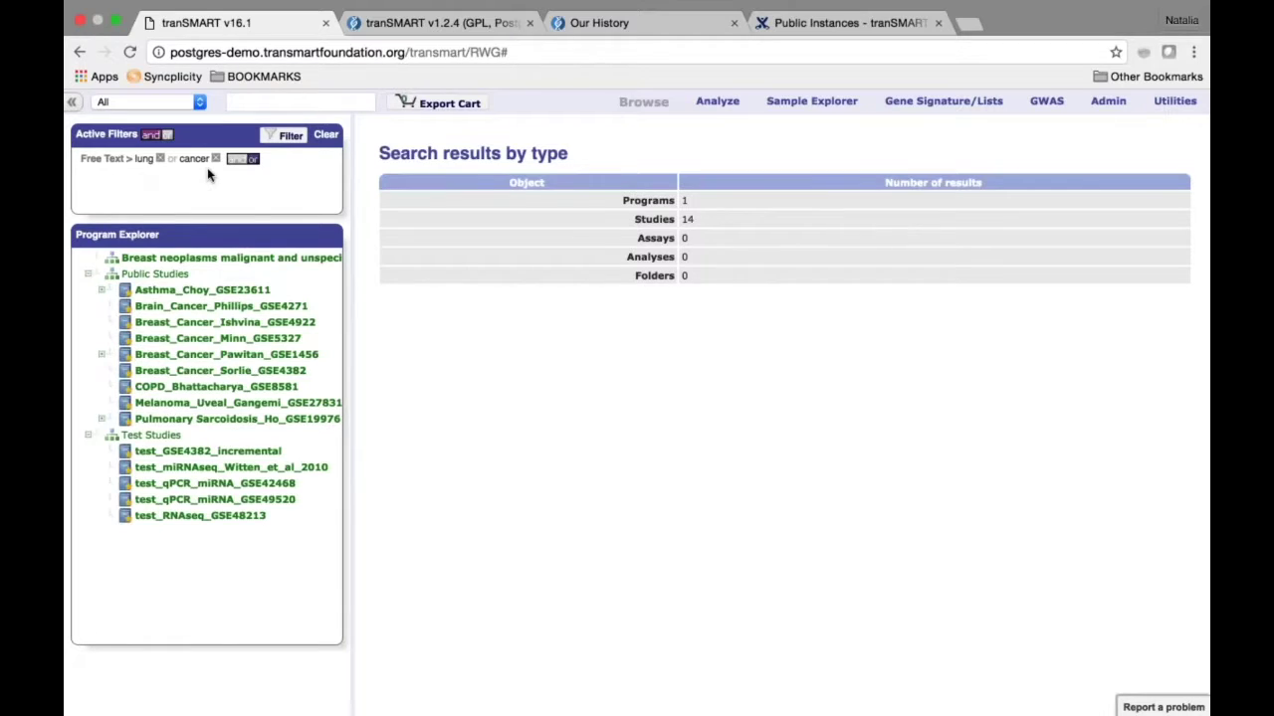
# - Combine filters with 'and', check Breast_Cancer_Minn_GSE5327's description, then remove the lung filter
pyautogui.click(237, 158)
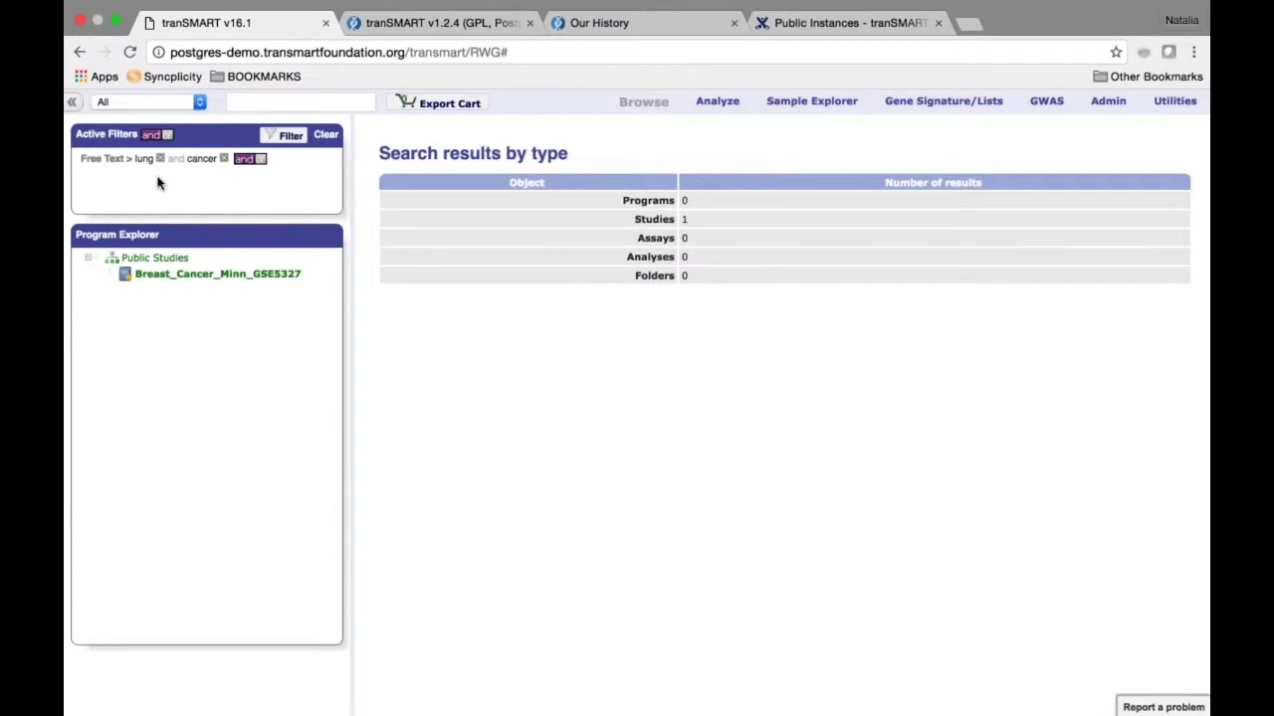
pyautogui.click(181, 275)
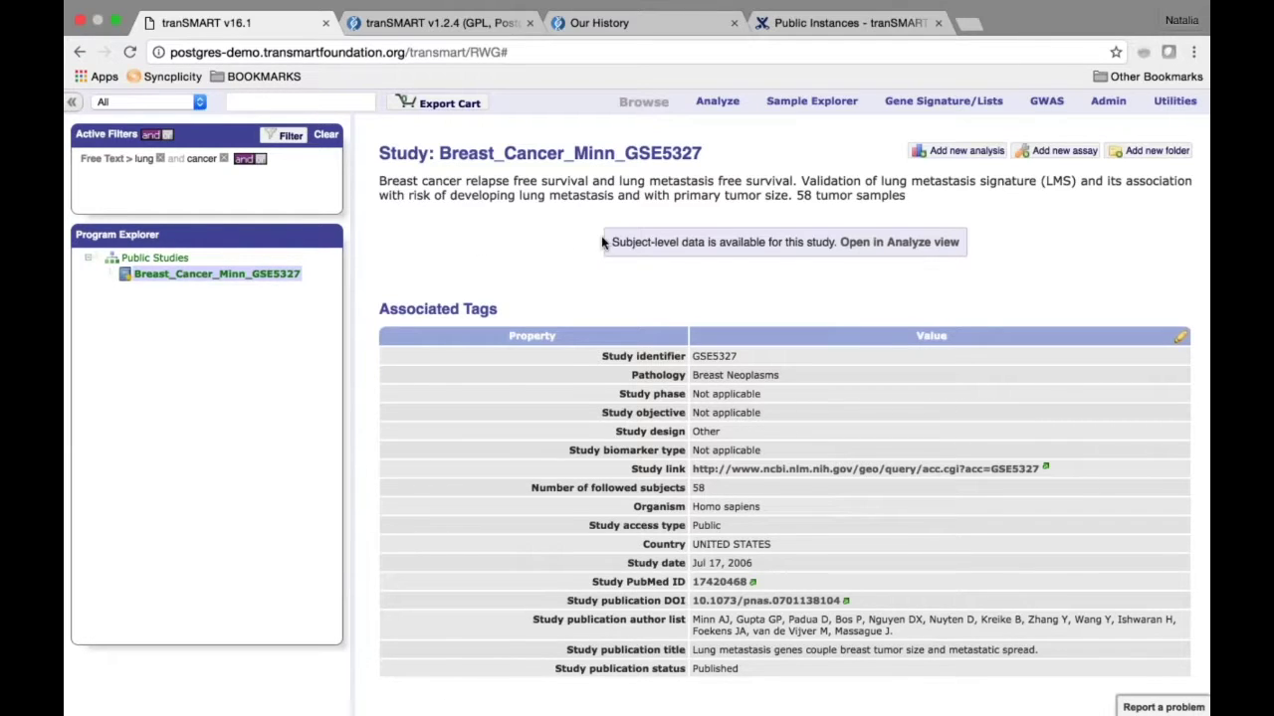
pyautogui.moveTo(618, 181); pyautogui.dragTo(647, 181)
pyautogui.moveTo(422, 181); pyautogui.dragTo(462, 181)
pyautogui.click(459, 195)
pyautogui.click(160, 158)
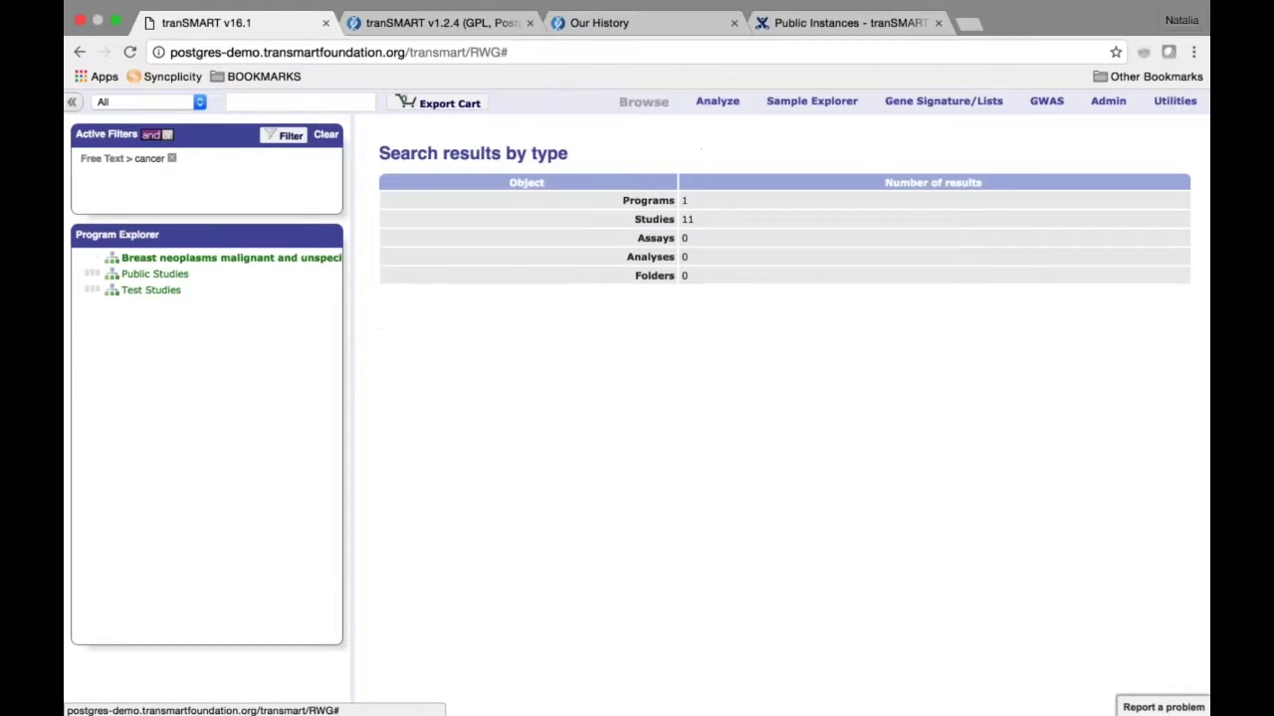
# - Swap the cancer text filter for Program Therapeutic Domain 'Cancers and Other Neoplasms'
pyautogui.click(171, 158)
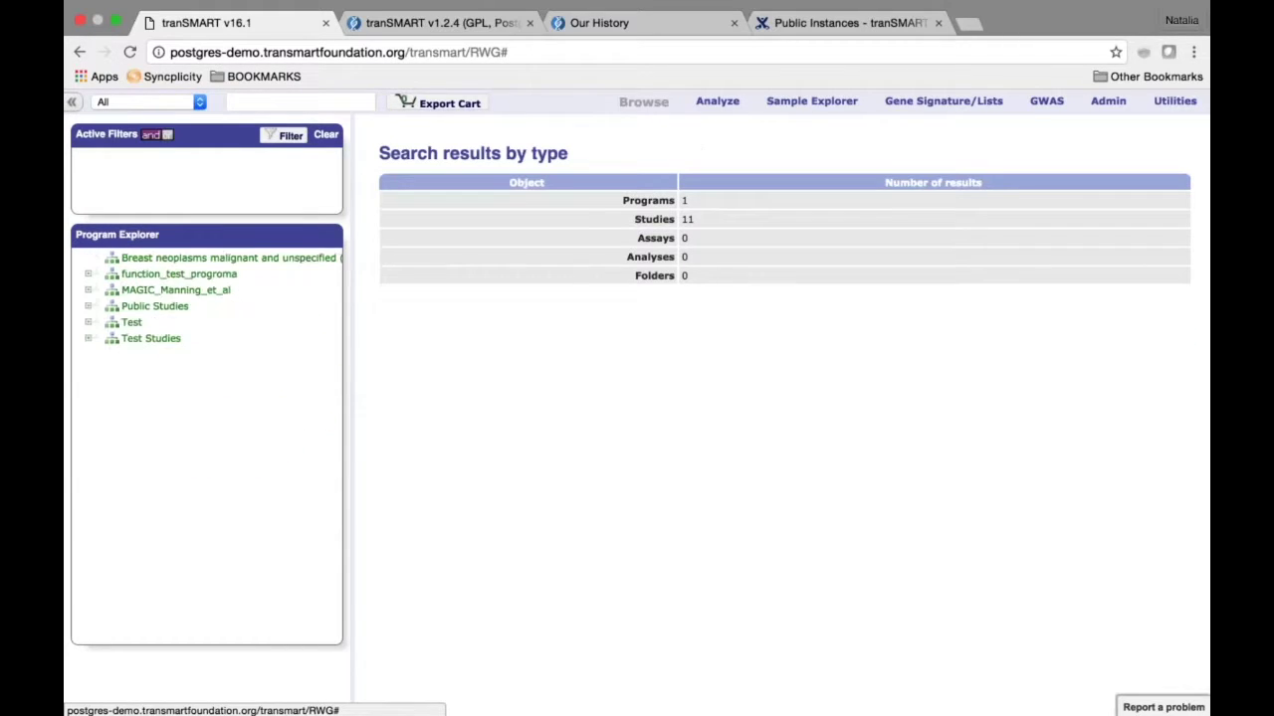
pyautogui.click(286, 137)
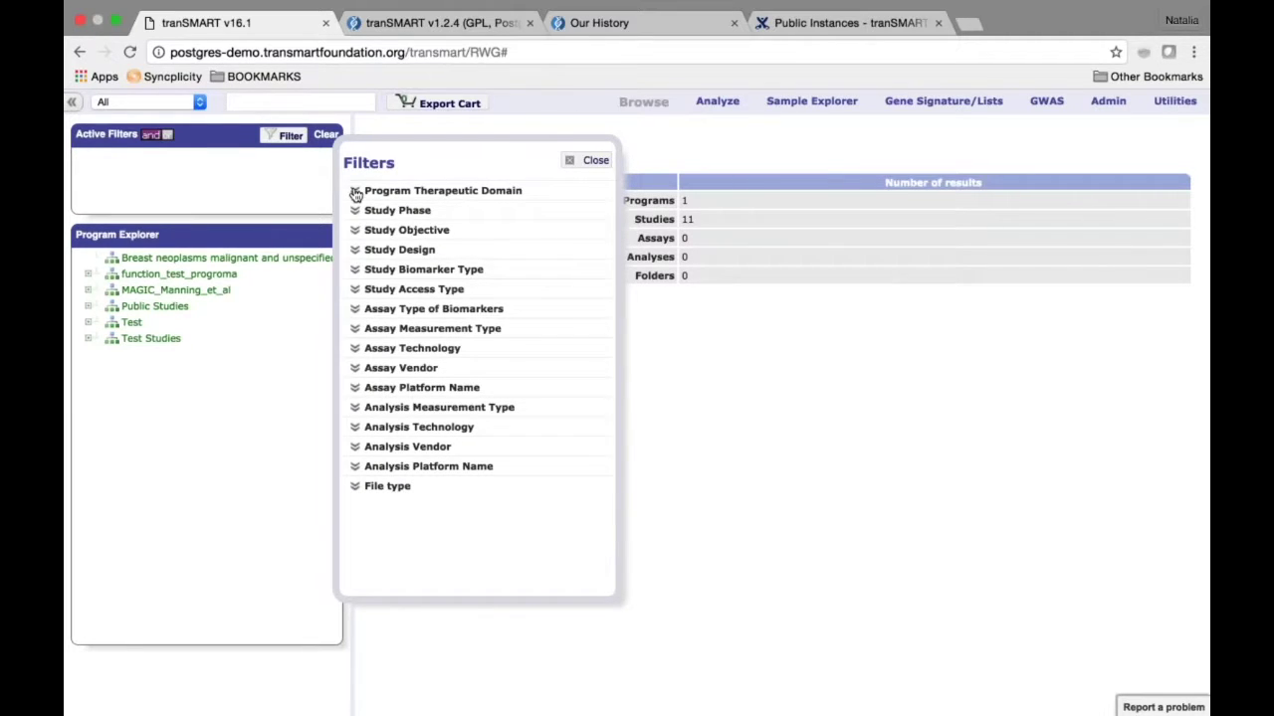
pyautogui.click(355, 192)
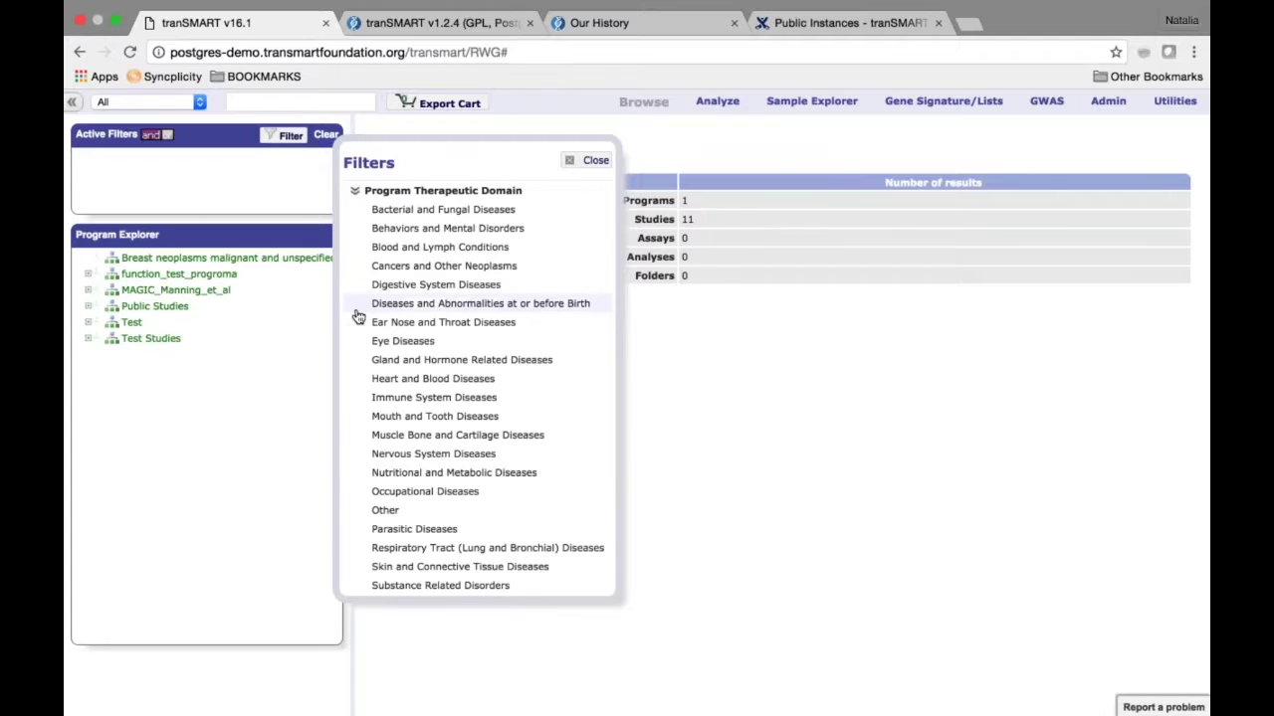
pyautogui.scroll(-1, 358, 317)
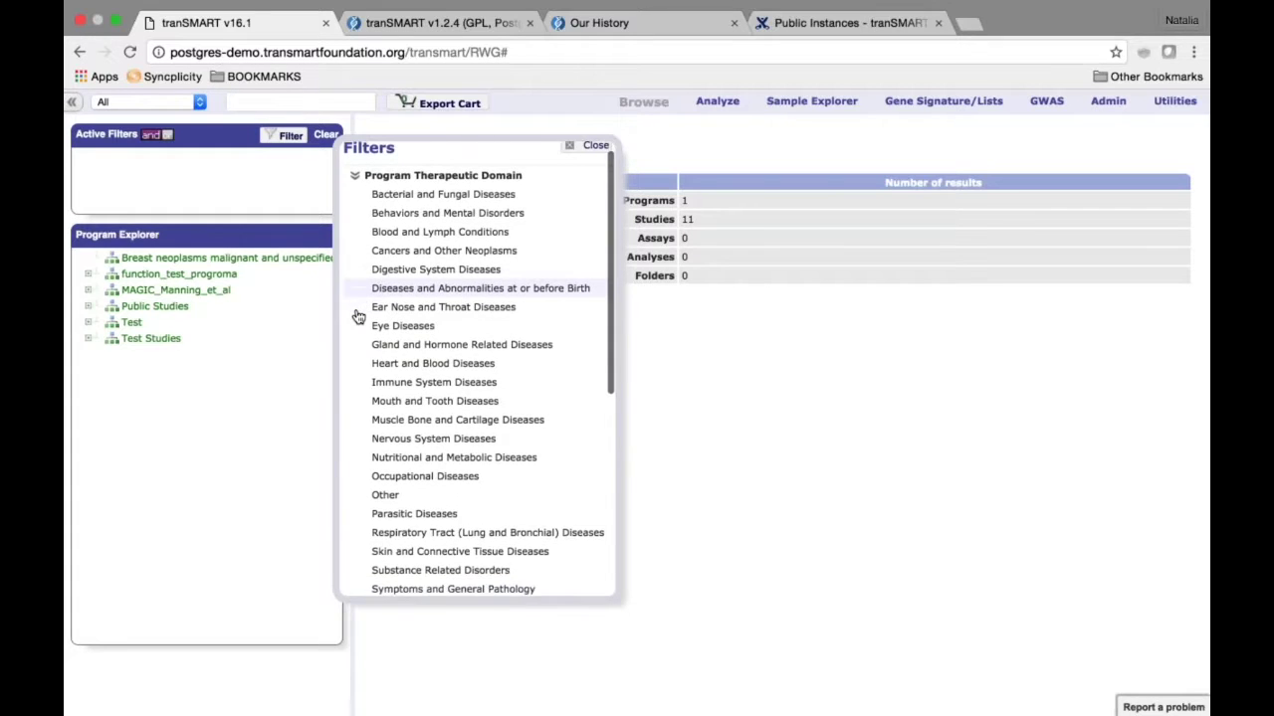
pyautogui.scroll(1, 358, 316)
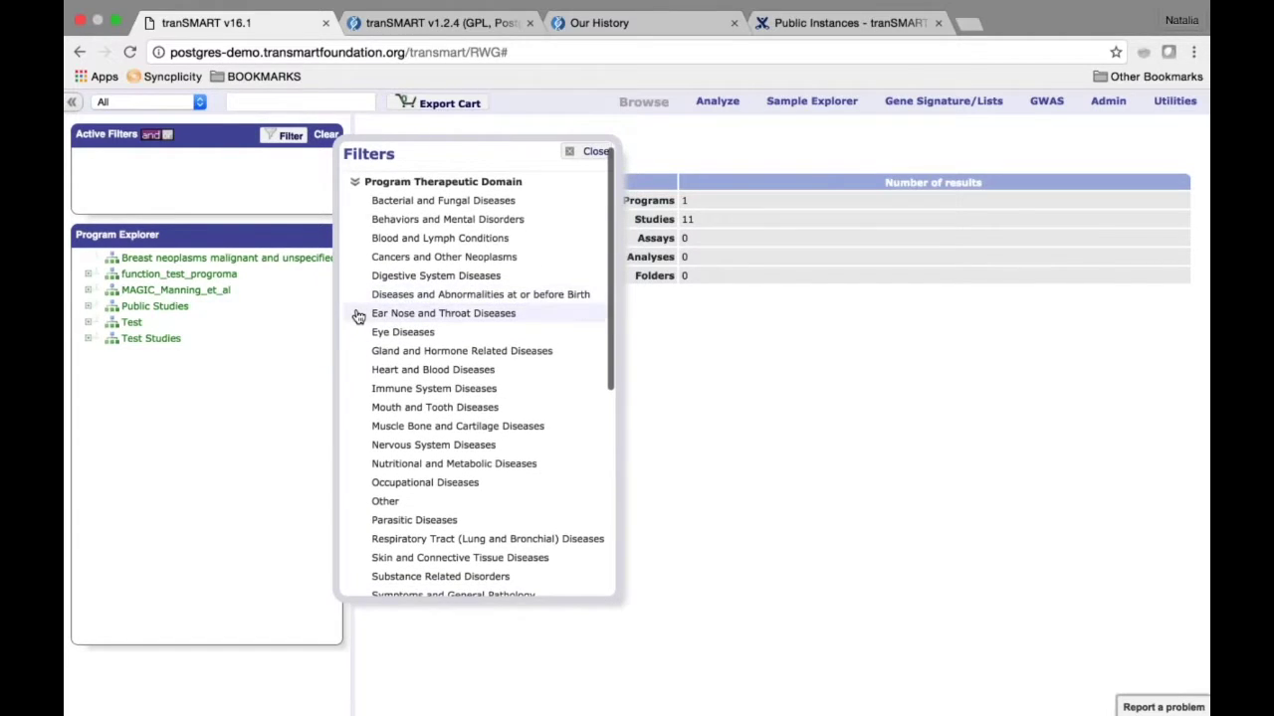
pyautogui.scroll(-3, 352, 269)
pyautogui.scroll(3, 352, 268)
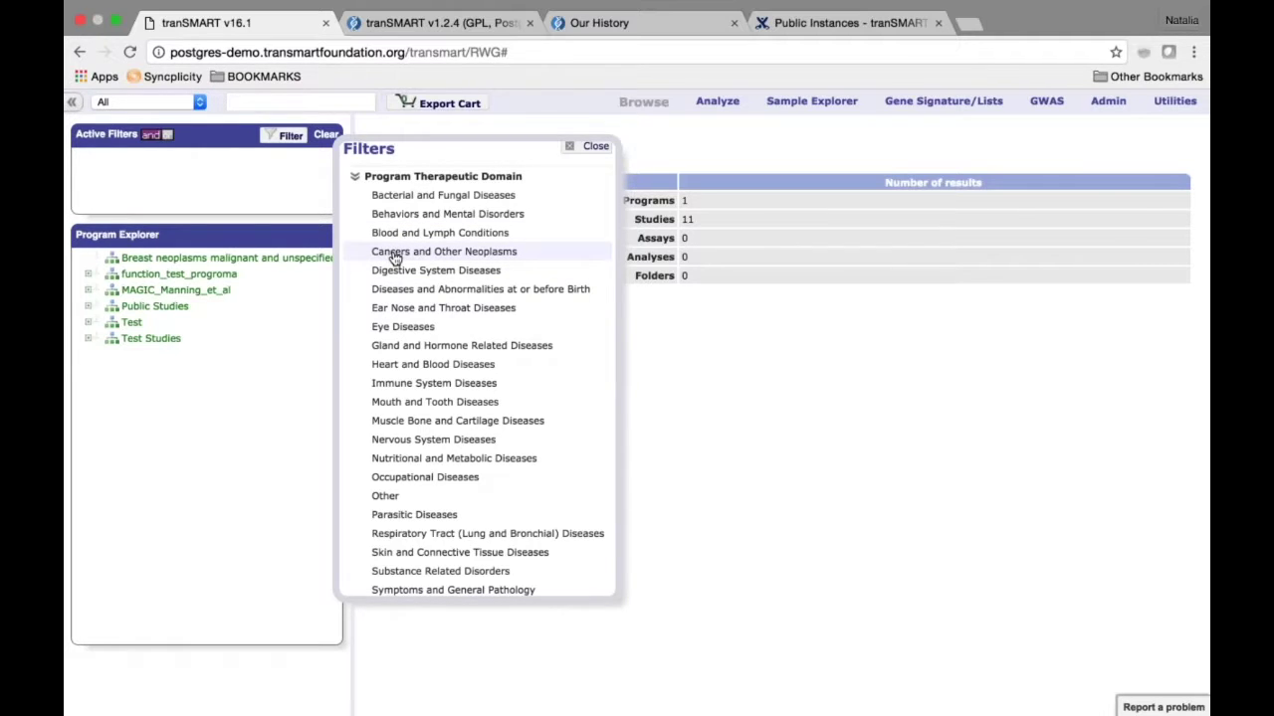
pyautogui.click(395, 253)
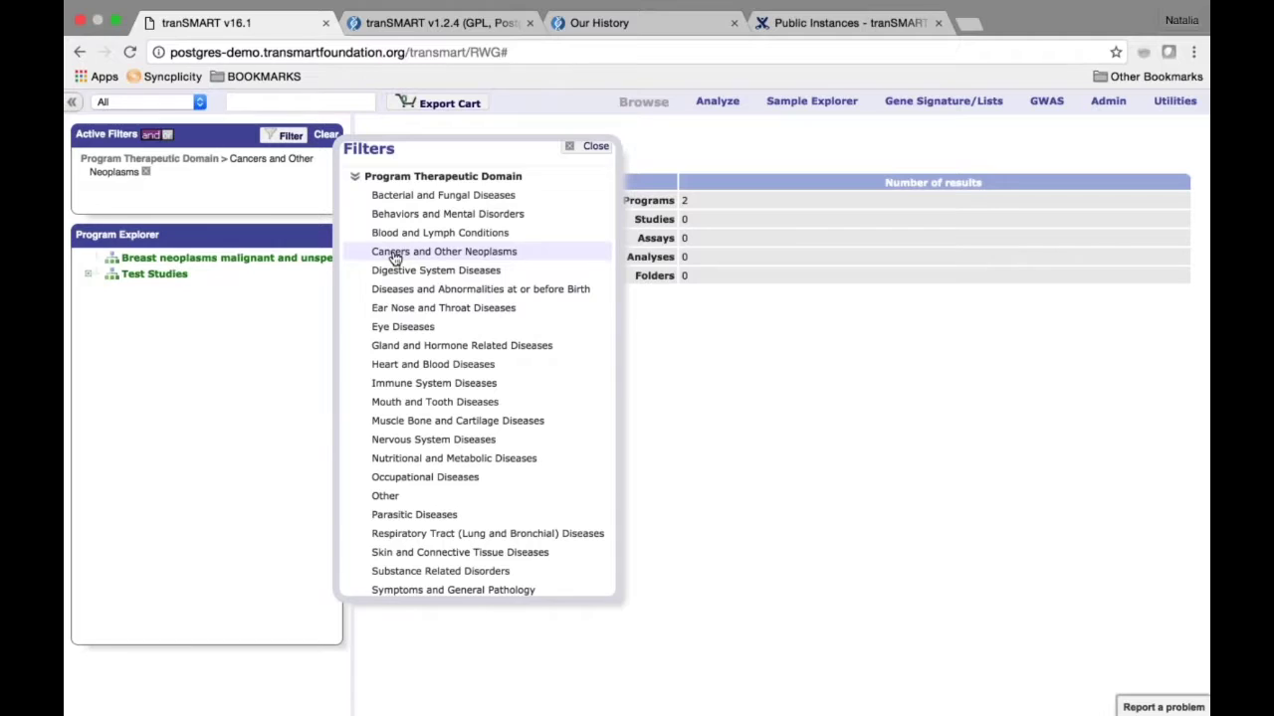
pyautogui.click(239, 324)
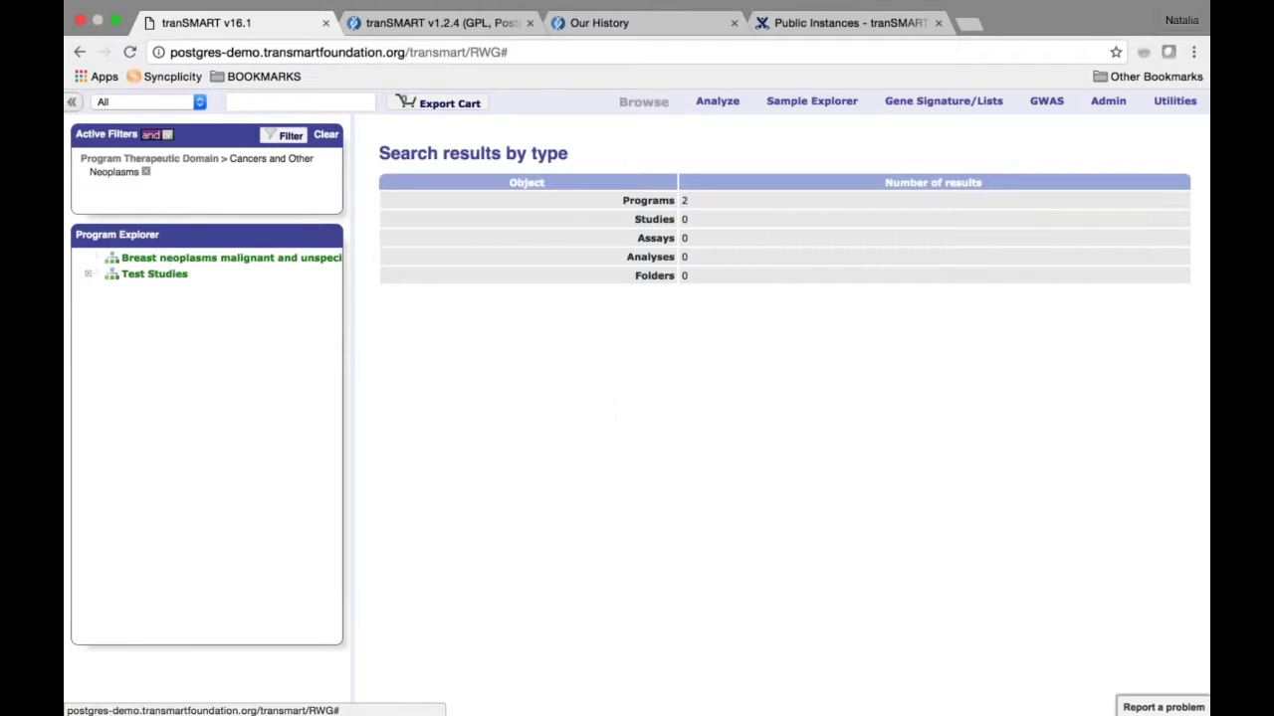
# - View the Breast neoplasms program, cancel a new study form, and remove the therapeutic domain filter
pyautogui.click(115, 261)
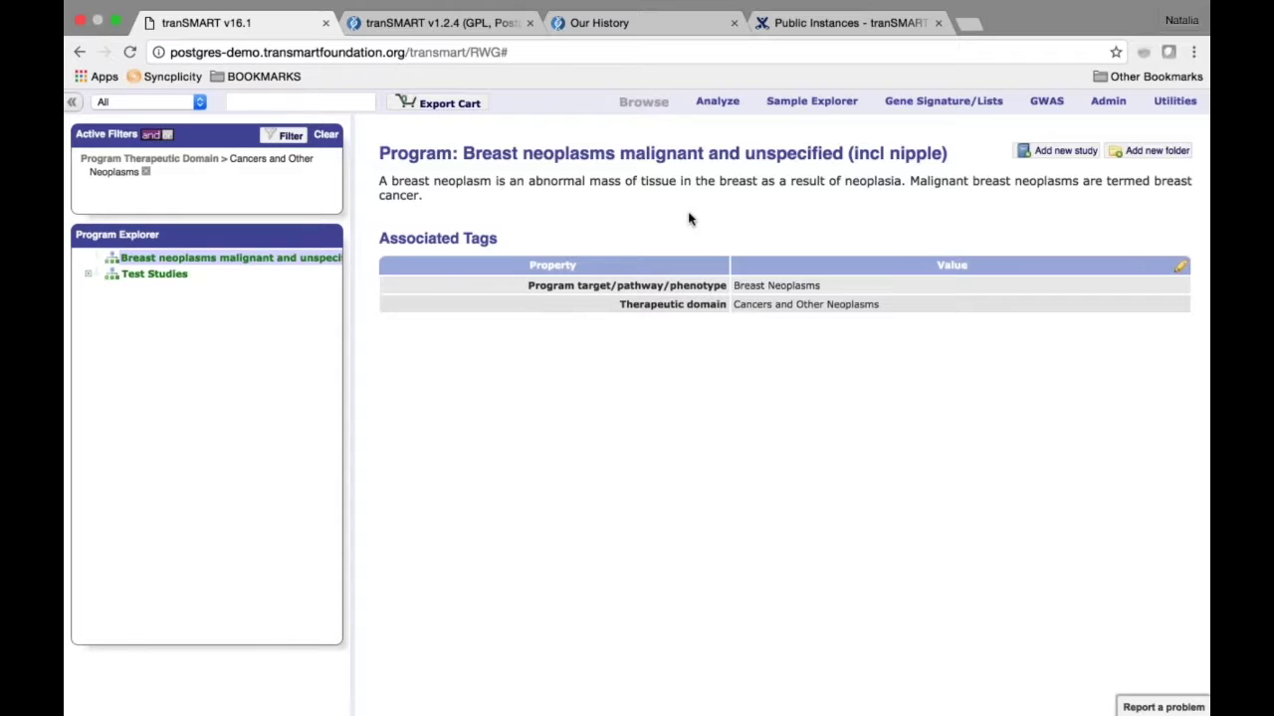
pyautogui.click(1048, 159)
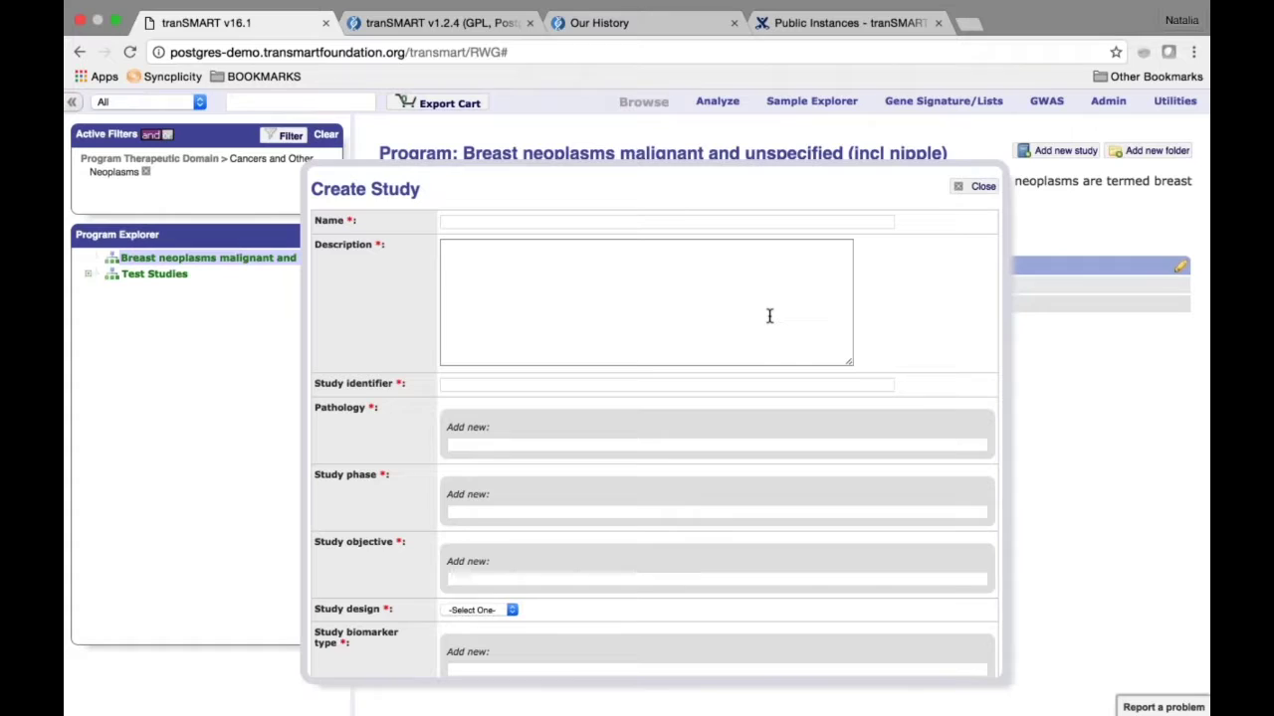
pyautogui.click(958, 190)
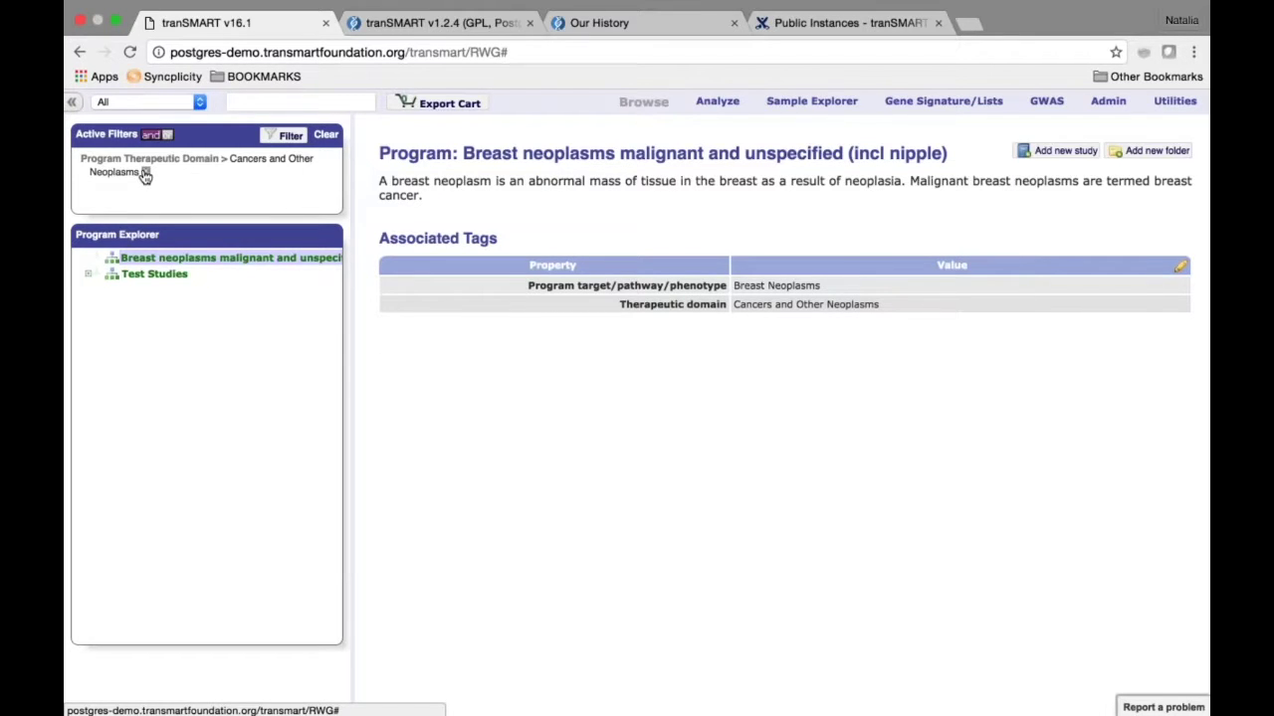
pyautogui.click(145, 176)
# - Filter the studies by Study Phase to Phase II only
pyautogui.click(289, 137)
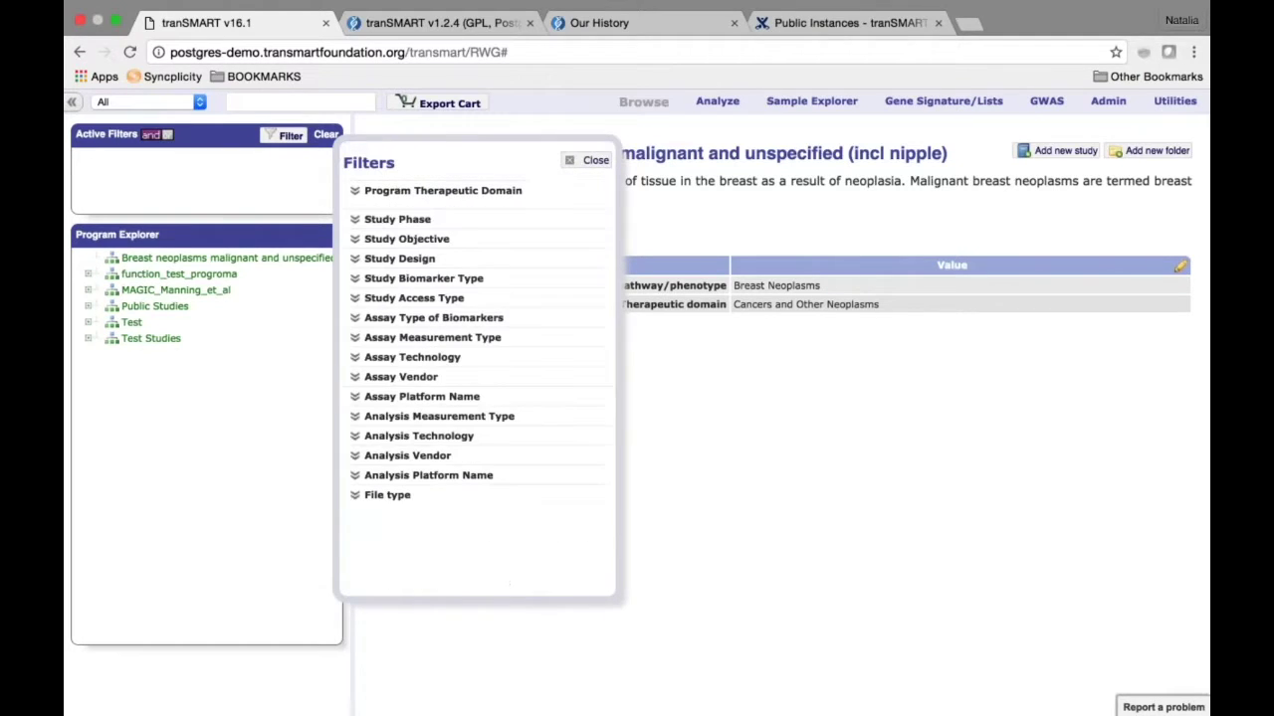
pyautogui.click(354, 210)
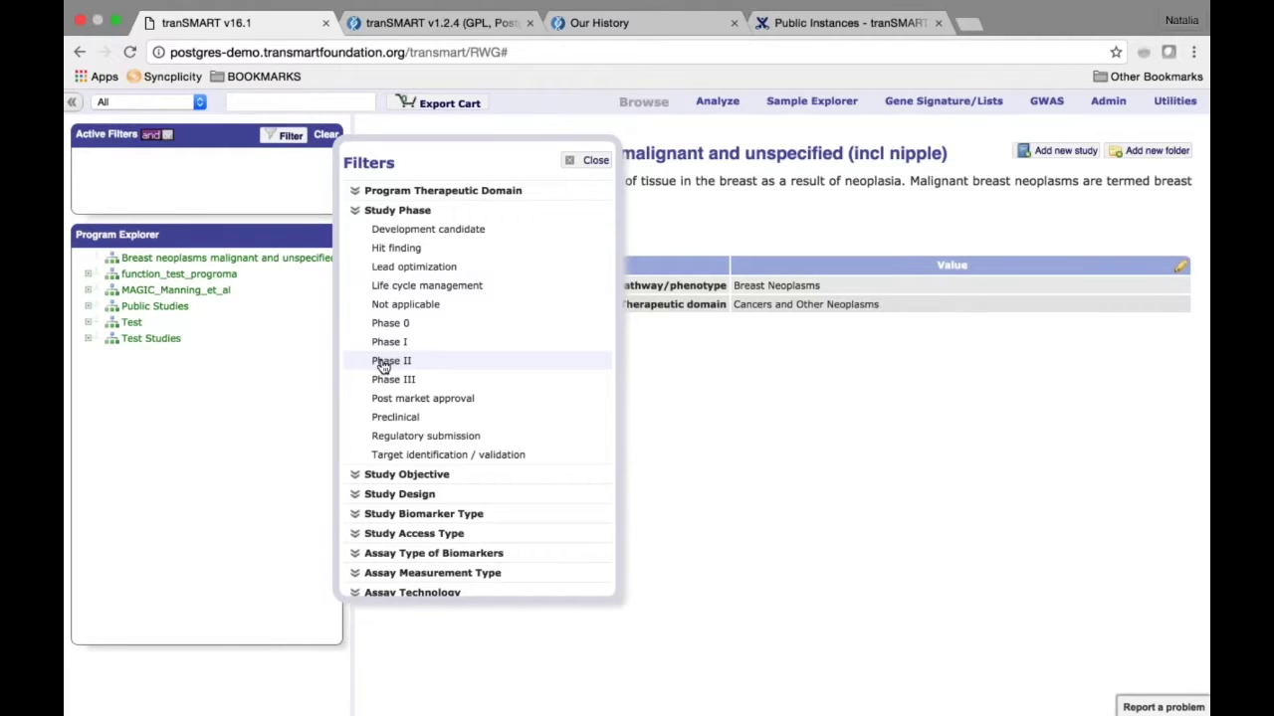
pyautogui.click(383, 363)
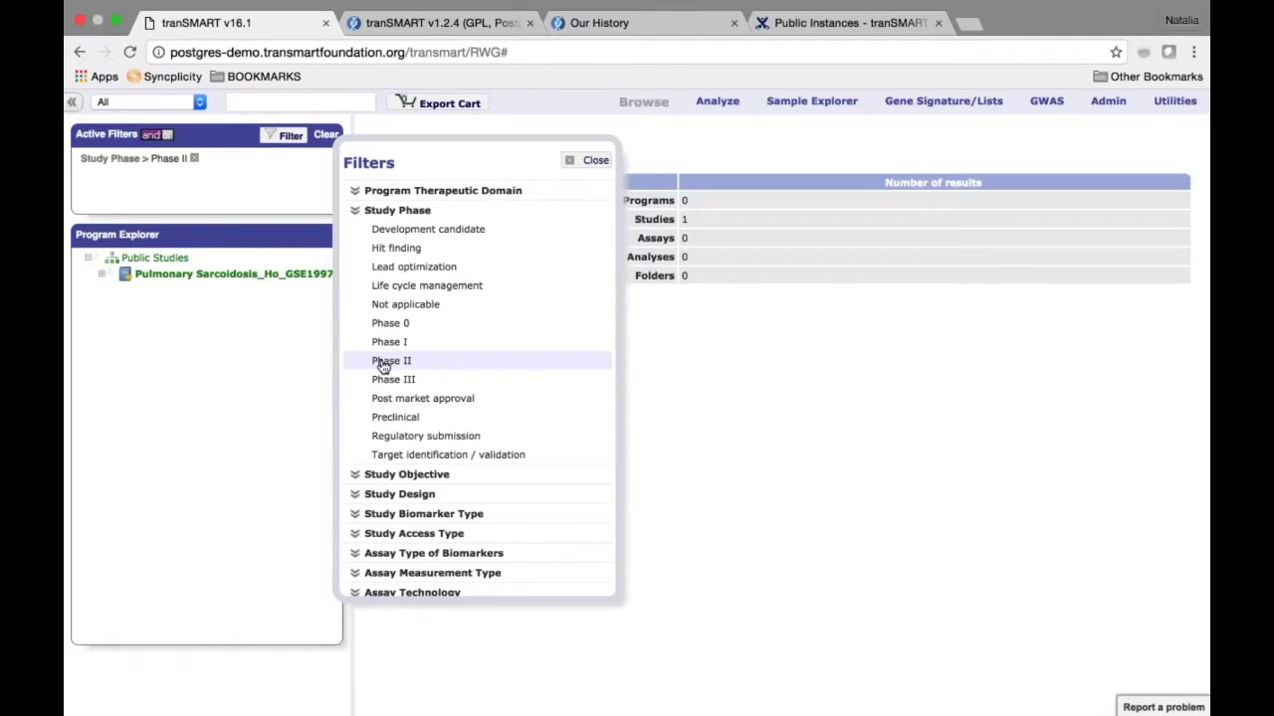
pyautogui.click(738, 374)
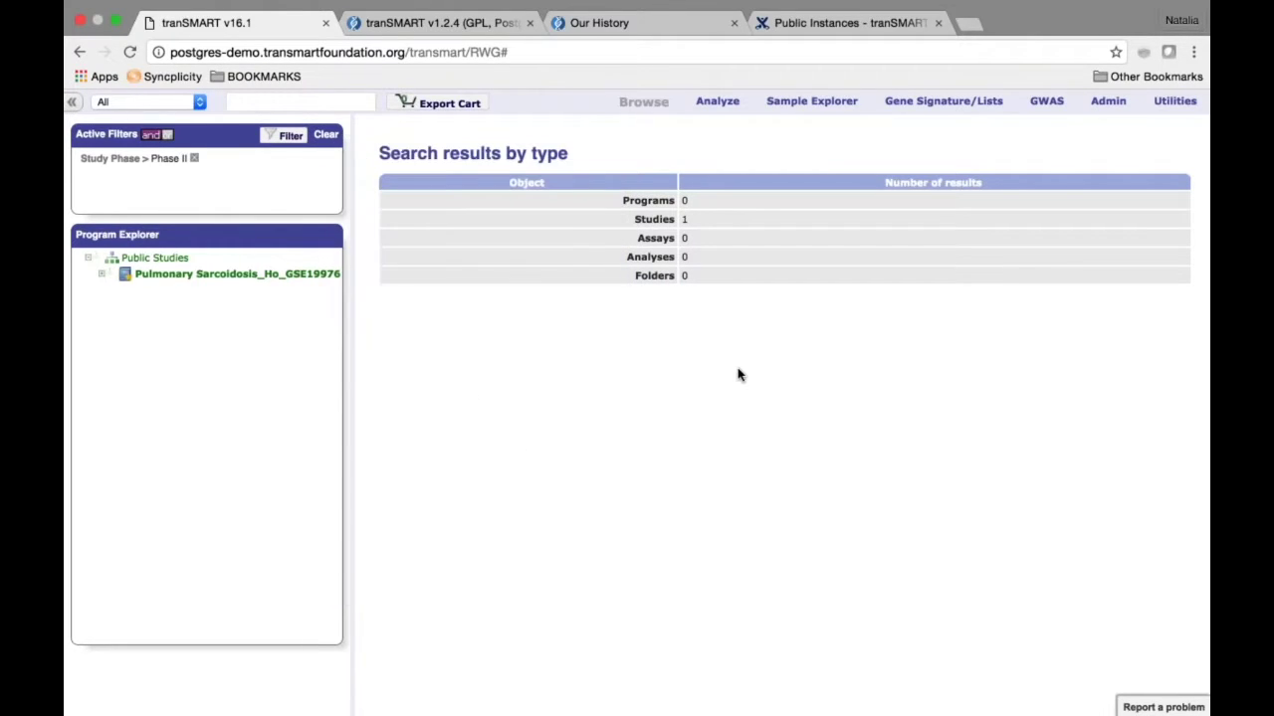
# - Open the Pulmonary Sarcoidosis_Ho_GSE19976 study page and check its Phase II tag
pyautogui.click(192, 280)
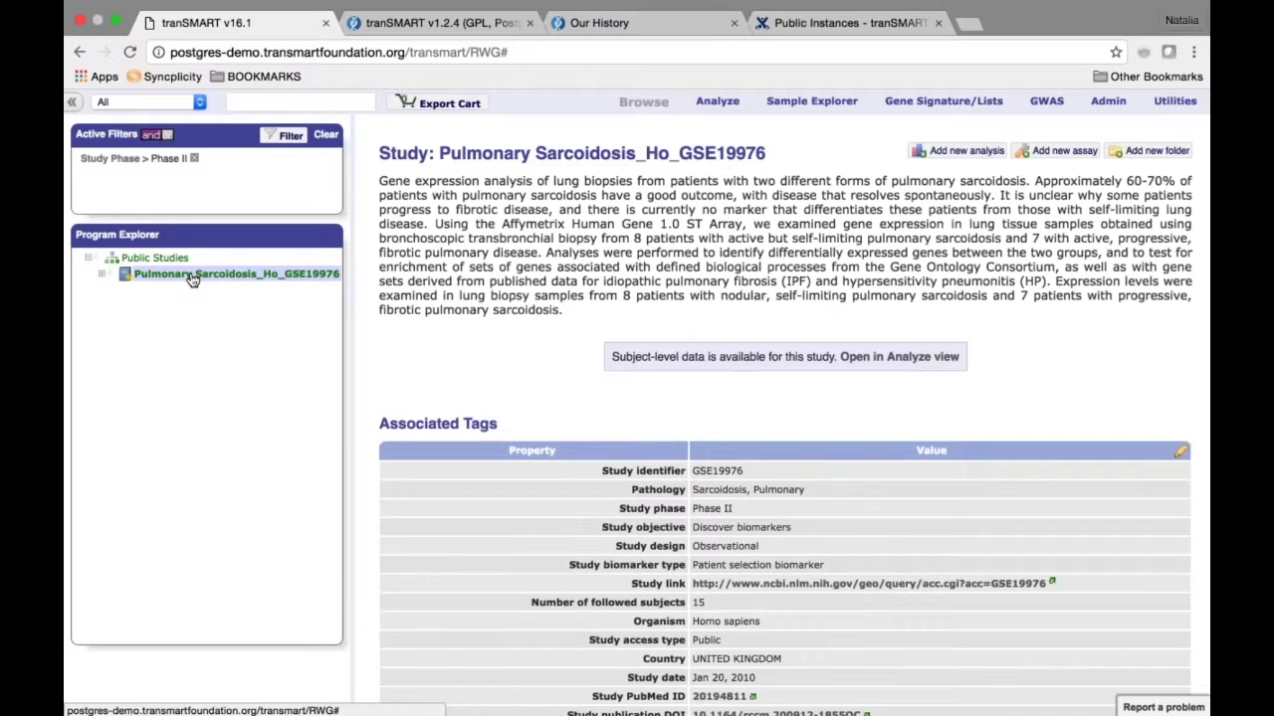
pyautogui.scroll(-5, 418, 356)
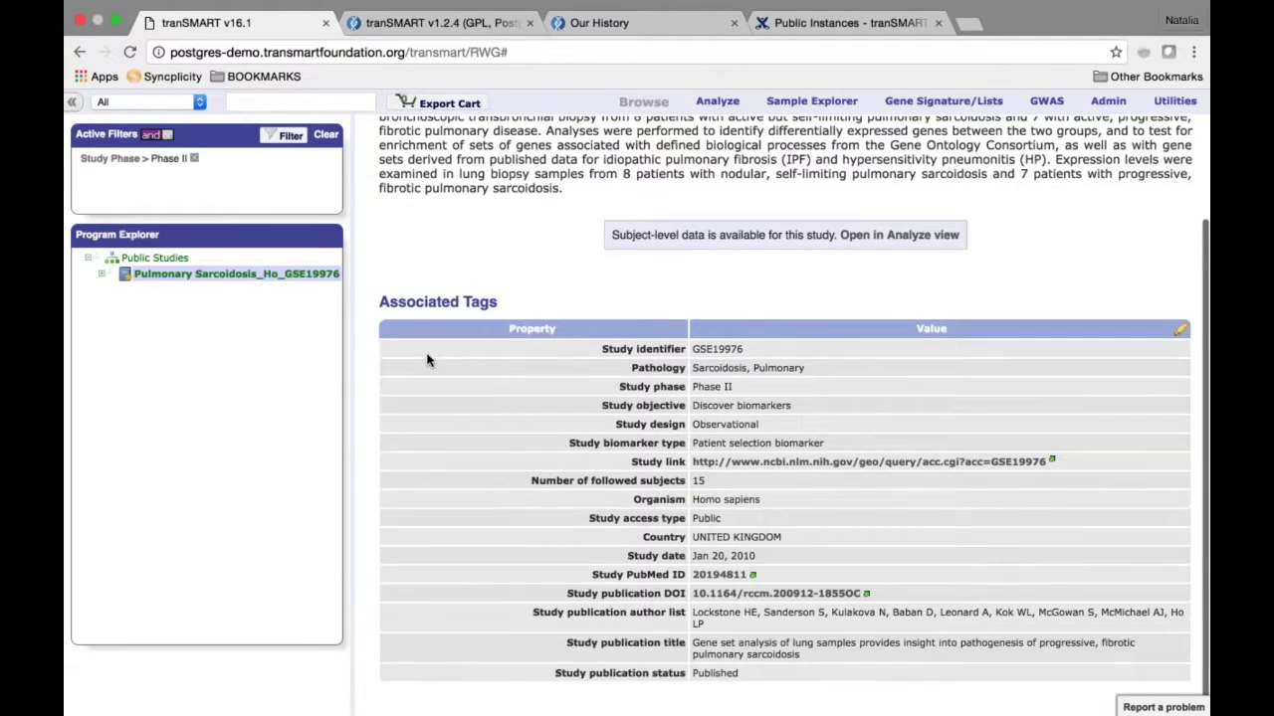
pyautogui.moveTo(734, 387); pyautogui.dragTo(693, 388)
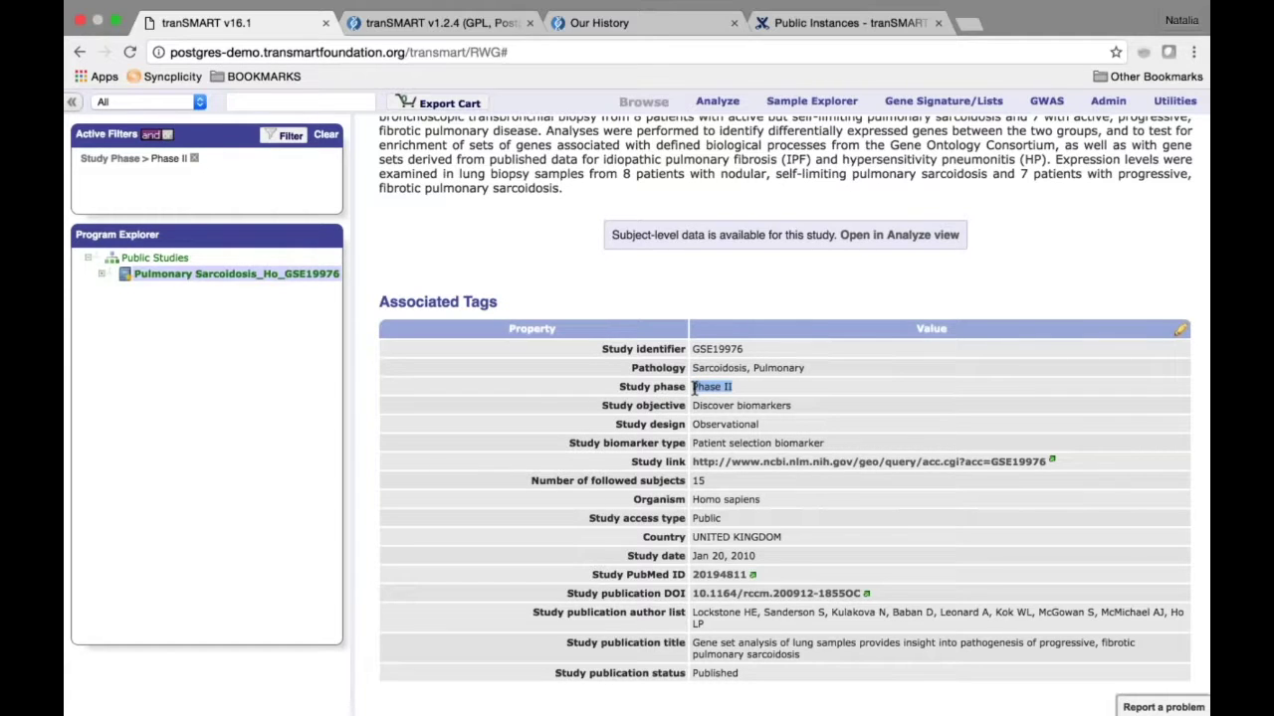
pyautogui.scroll(1, 693, 388)
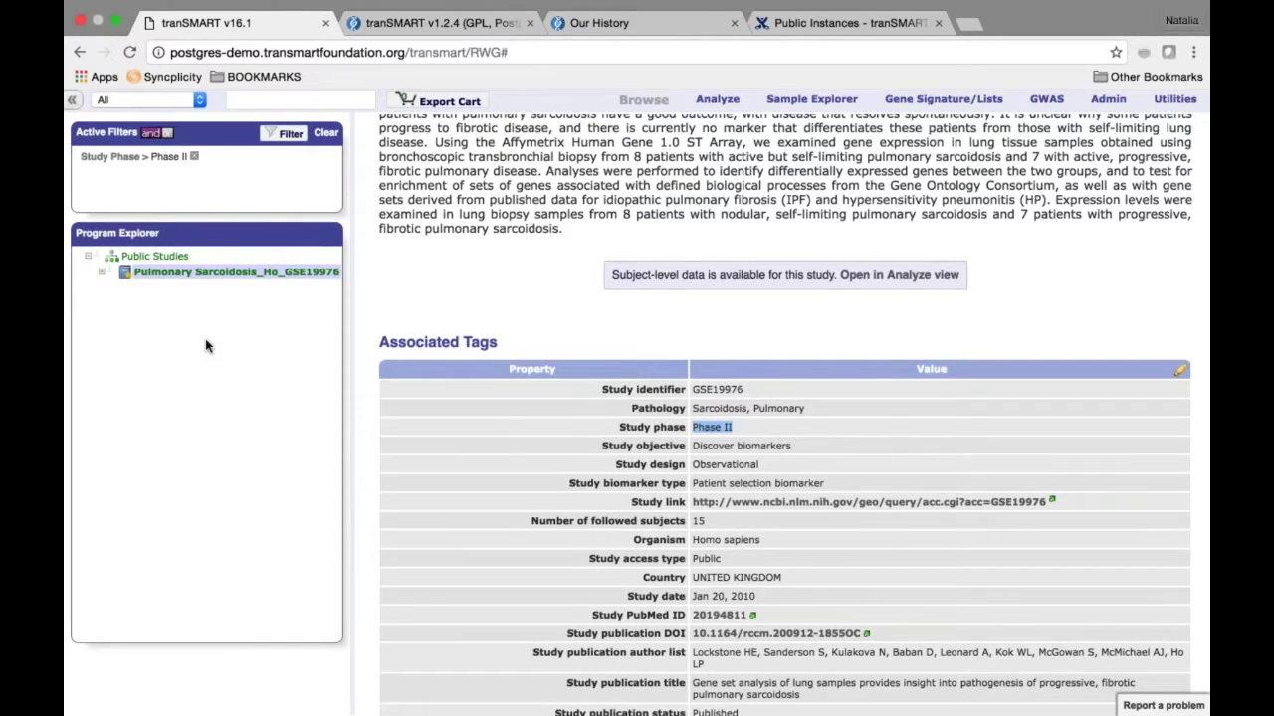
pyautogui.scroll(3, 784, 398)
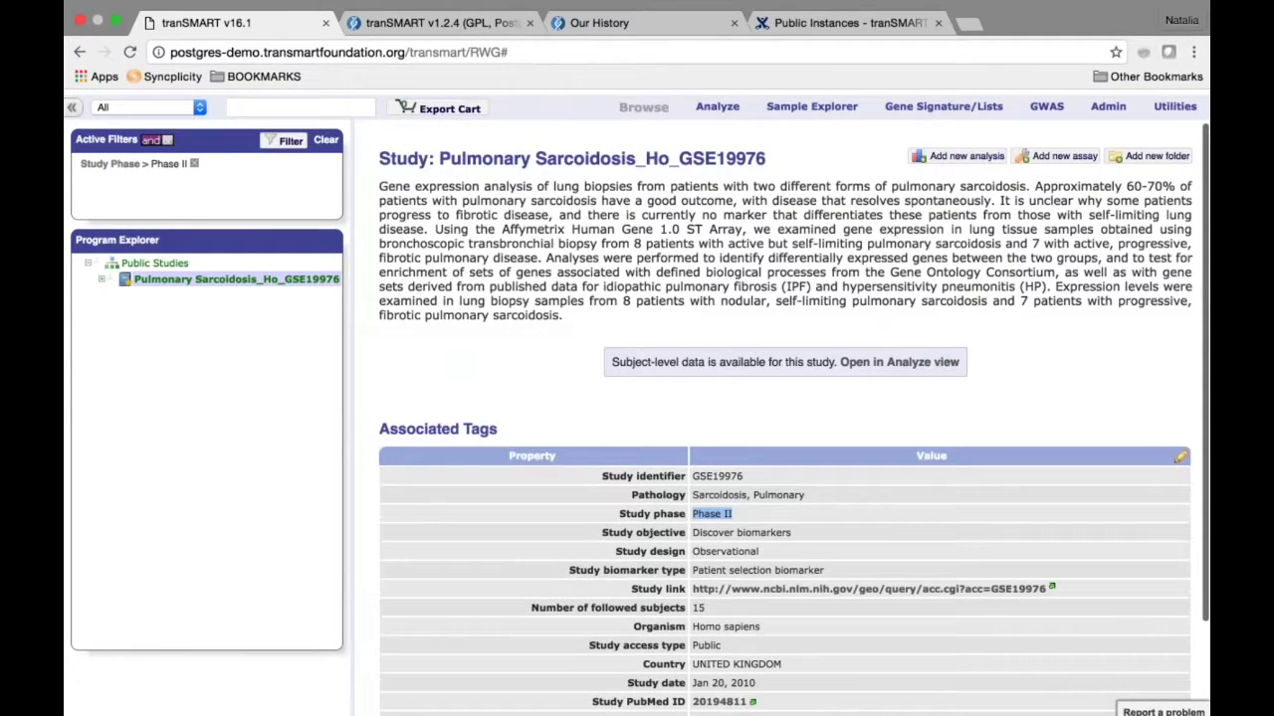
pyautogui.scroll(-4, 560, 277)
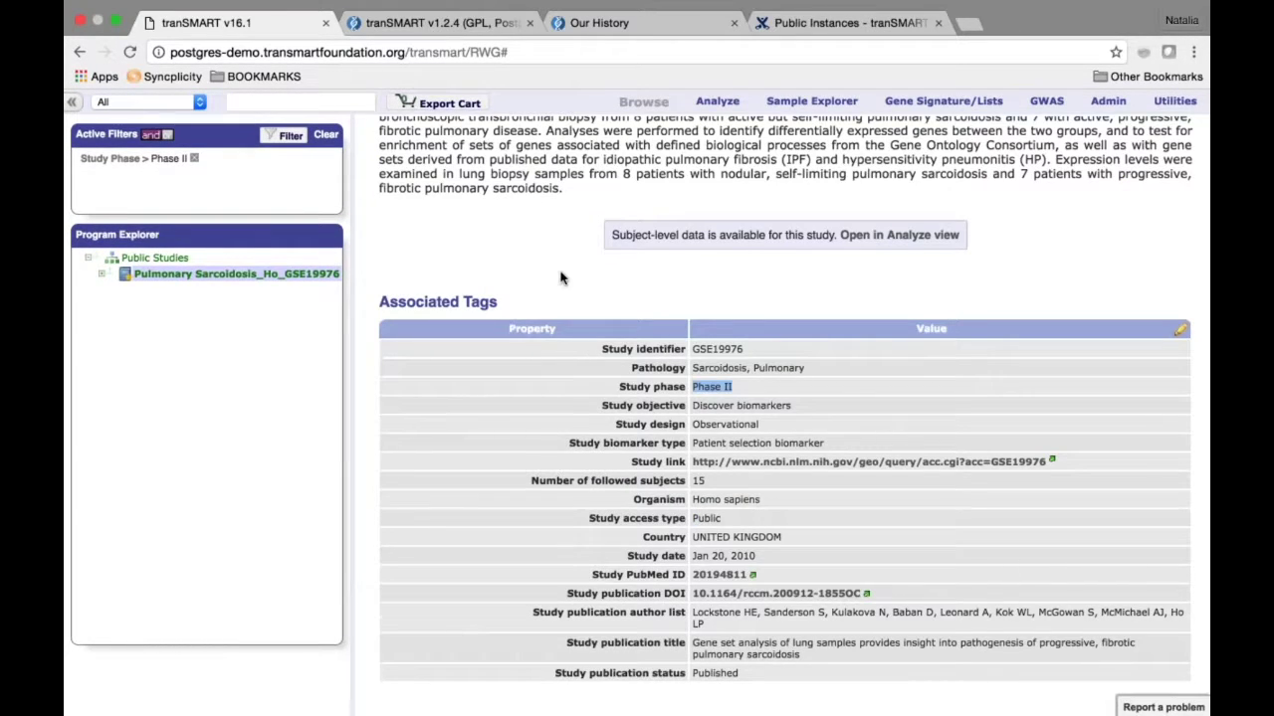
pyautogui.click(411, 554)
pyautogui.scroll(-1, 1152, 490)
pyautogui.scroll(-1, 1153, 490)
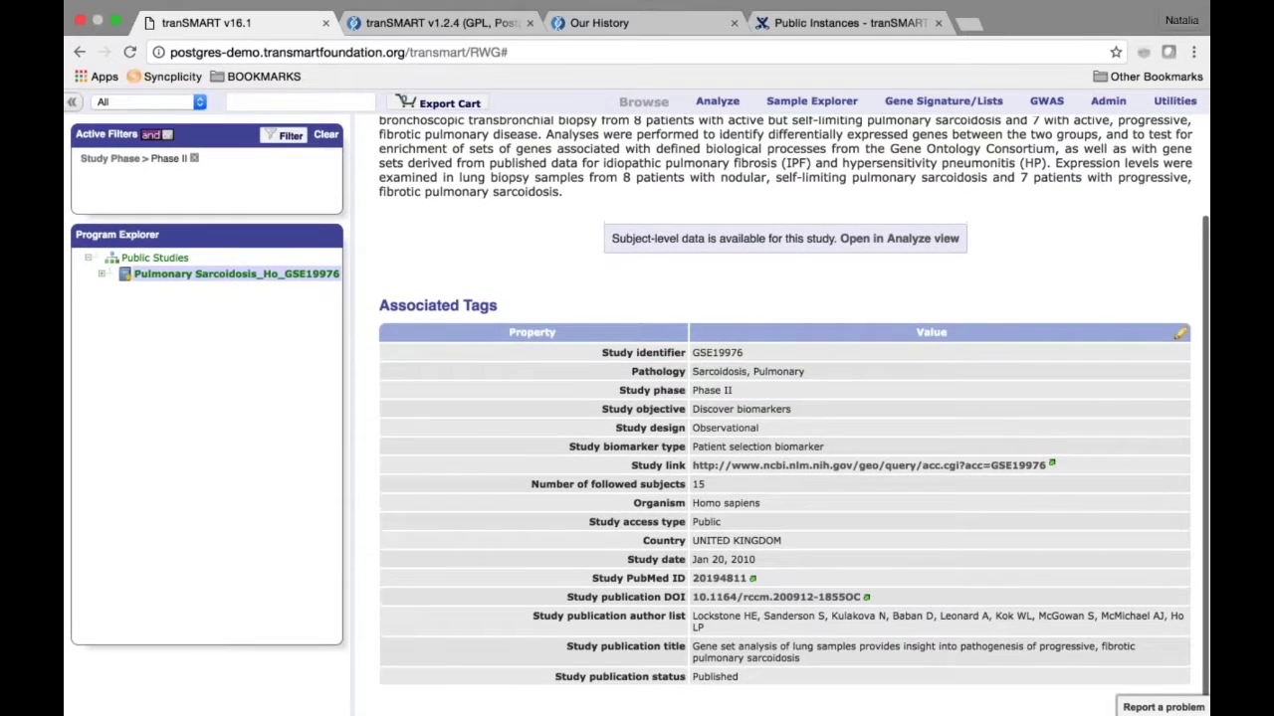
# - Open the GSE19976 GEO accession record in a new tab, then return to tranSMART
pyautogui.click(961, 467)
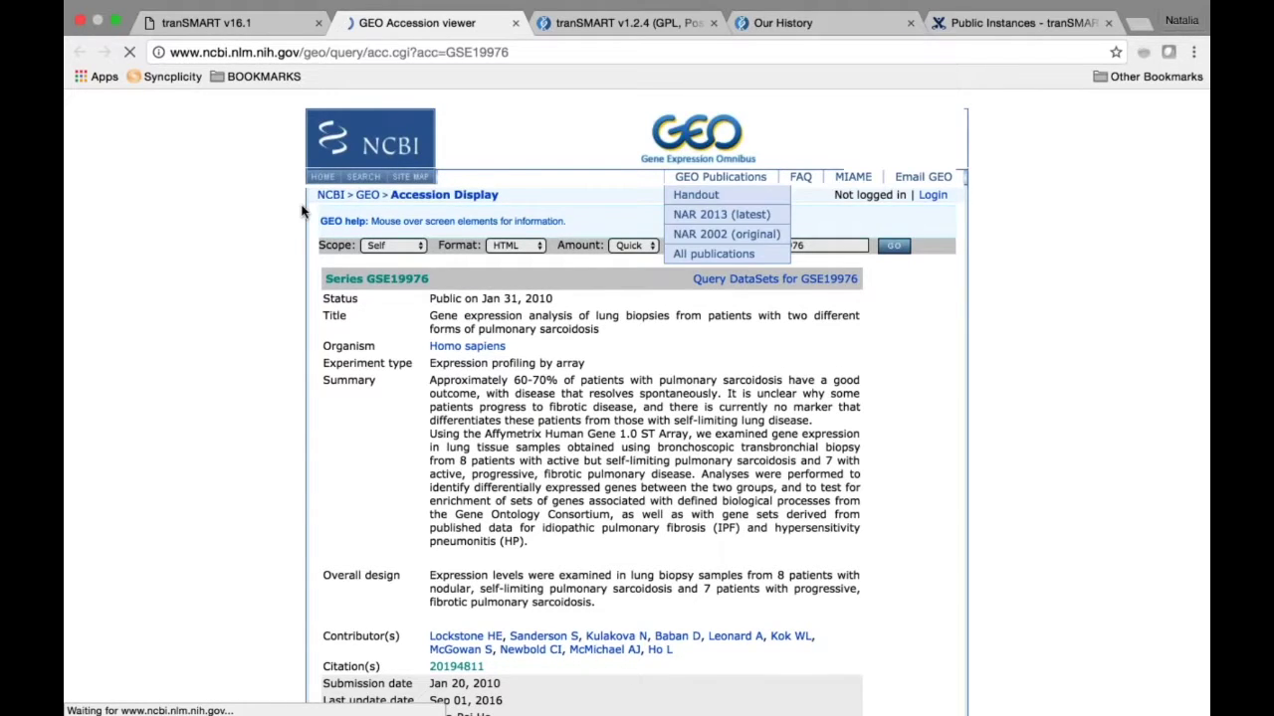
pyautogui.press('super+1')
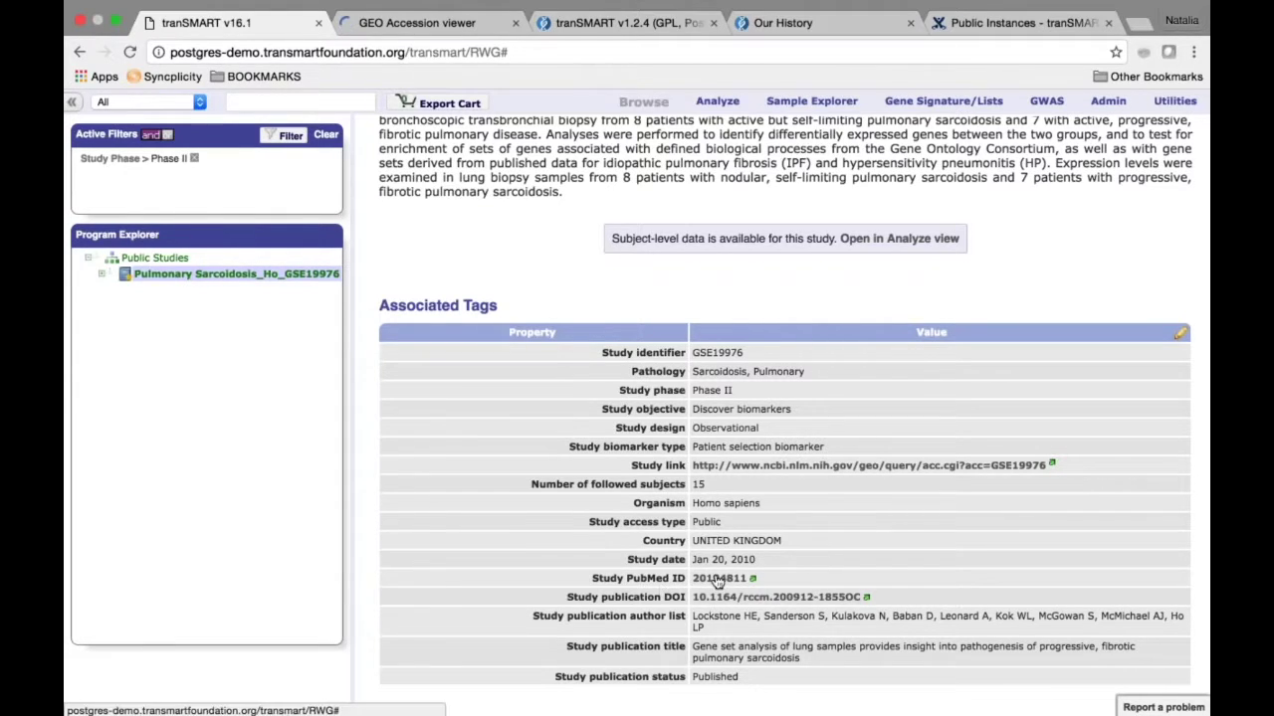
# - Open the study's PubMed abstract and its DOI article on ATS Journals, comparing both
pyautogui.click(718, 578)
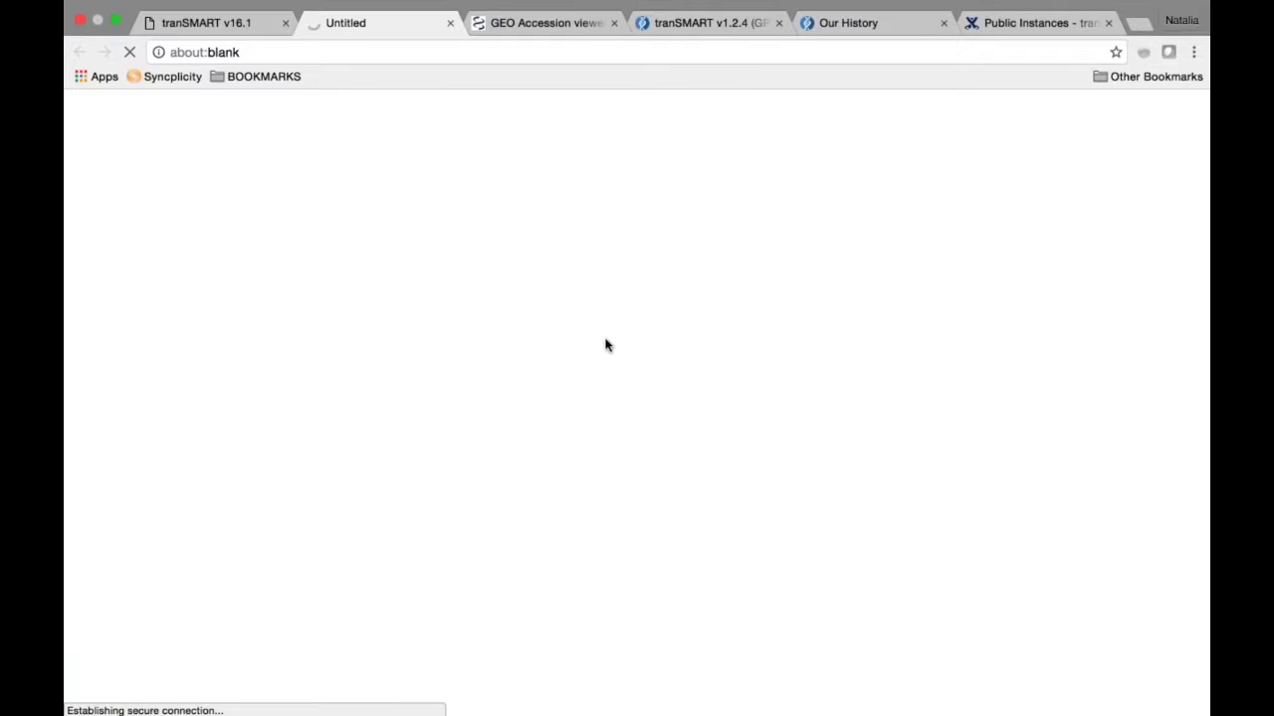
pyautogui.click(226, 23)
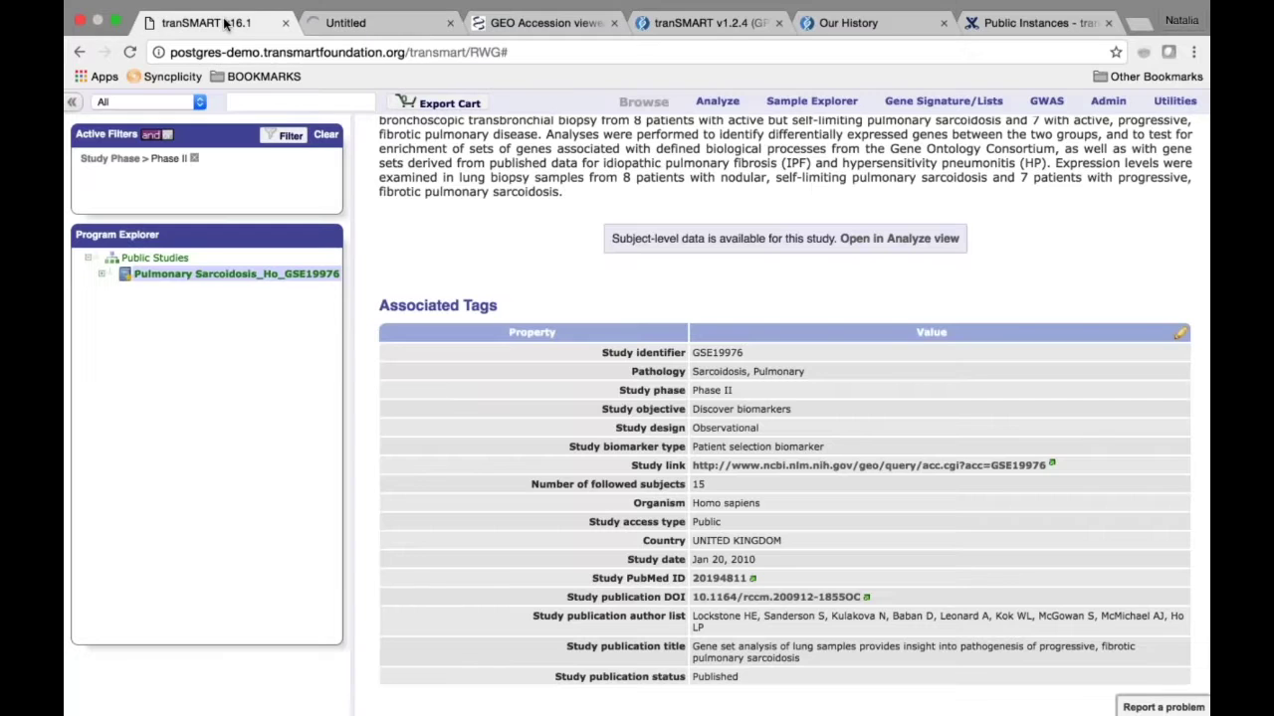
pyautogui.click(764, 598)
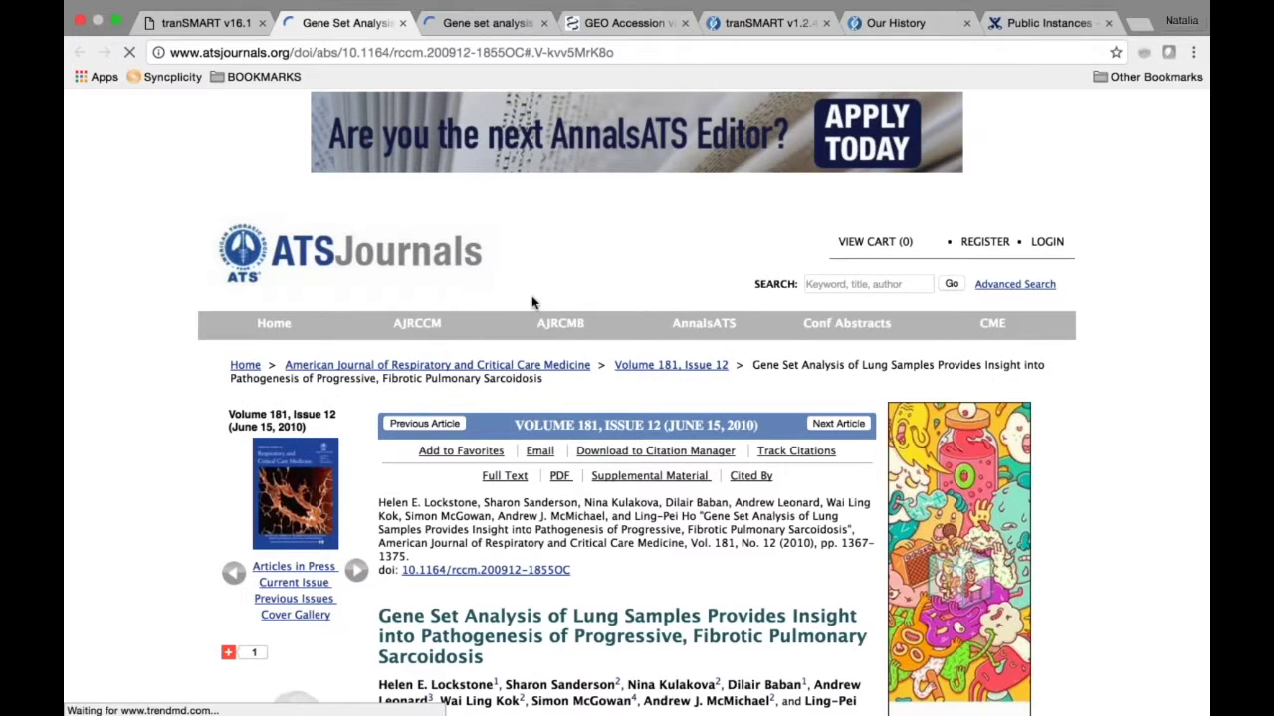
pyautogui.click(496, 26)
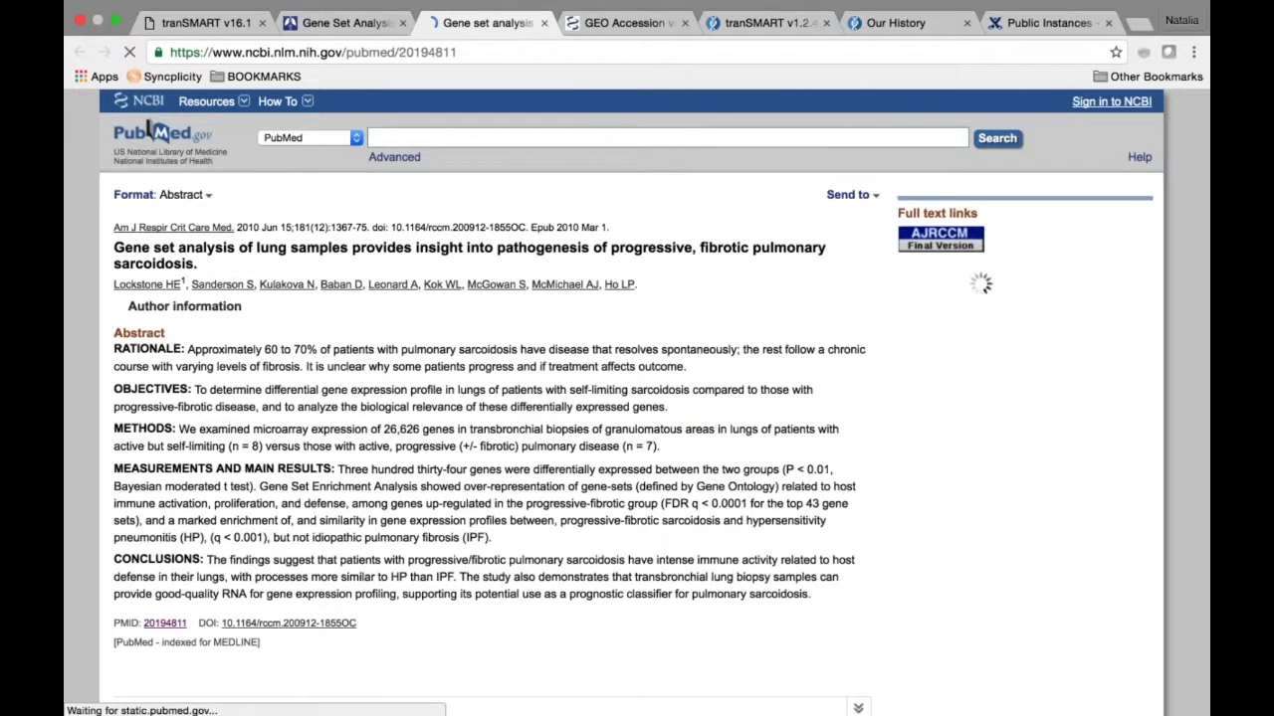
pyautogui.click(353, 24)
pyautogui.scroll(-2, 439, 471)
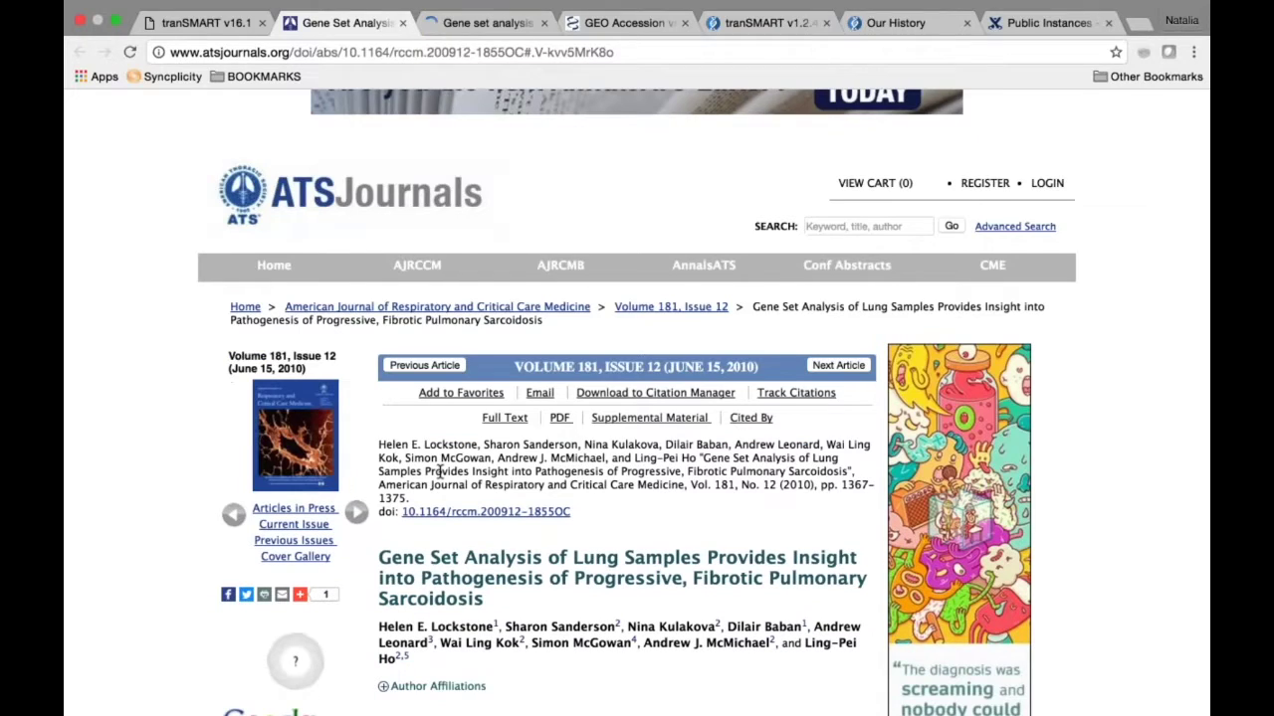
pyautogui.scroll(1, 439, 472)
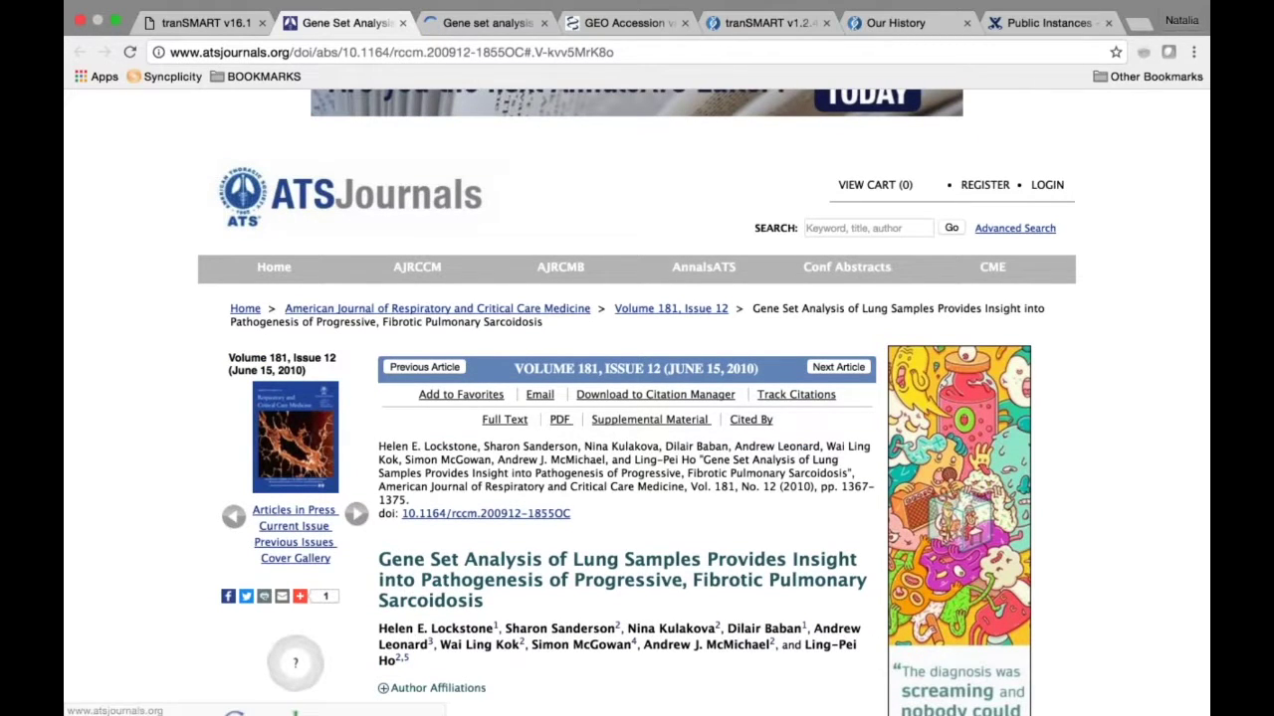
# - Remove the Phase II filter on the tranSMART study page
pyautogui.click(198, 25)
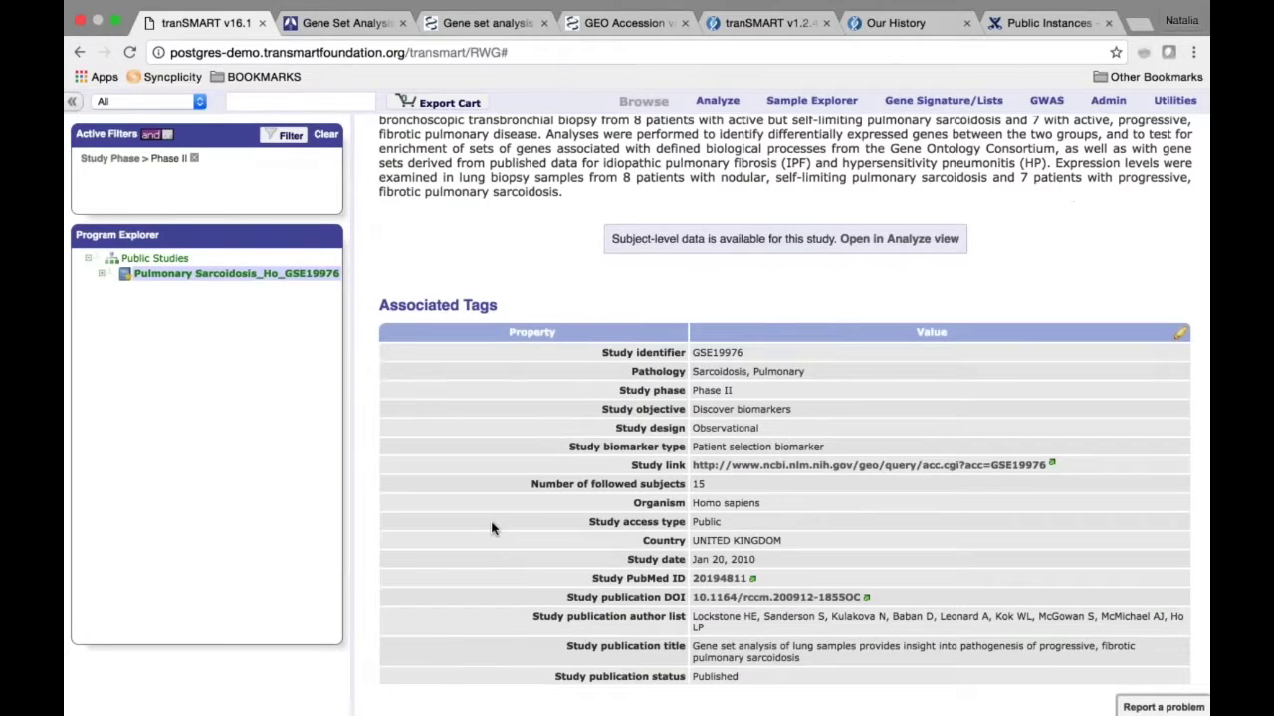
pyautogui.scroll(-1, 492, 529)
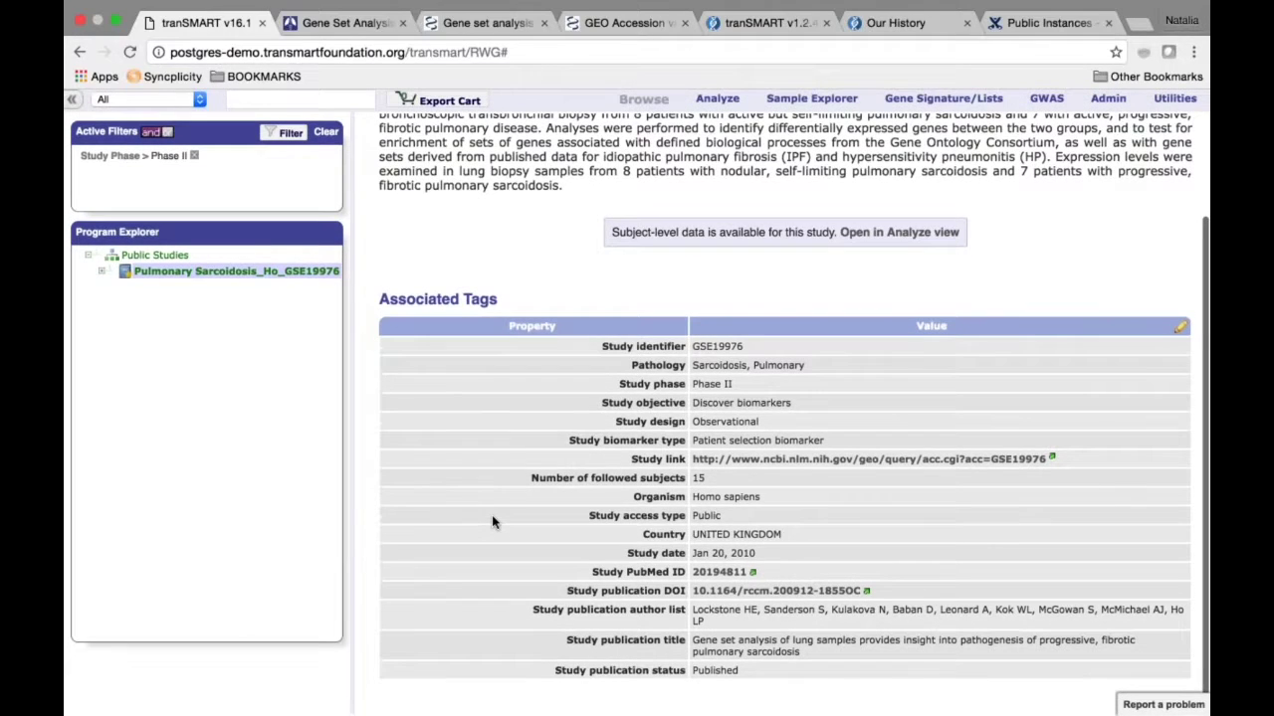
pyautogui.scroll(3, 491, 522)
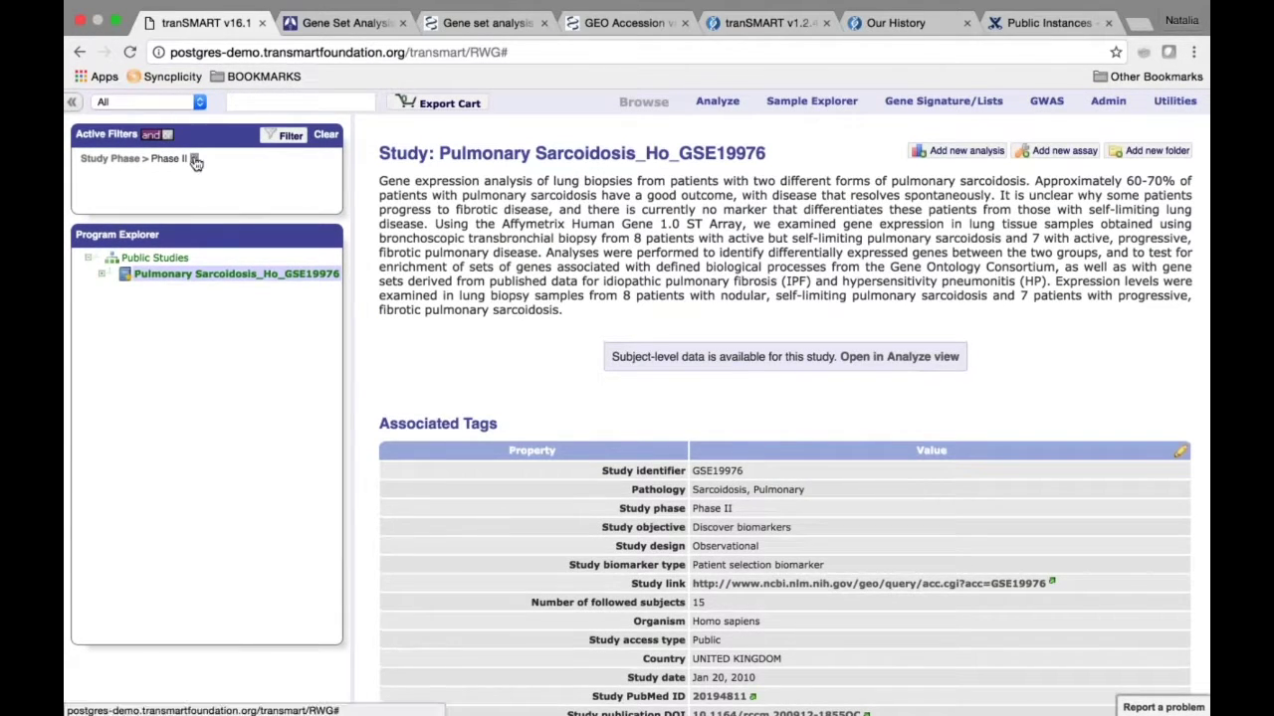
pyautogui.click(195, 160)
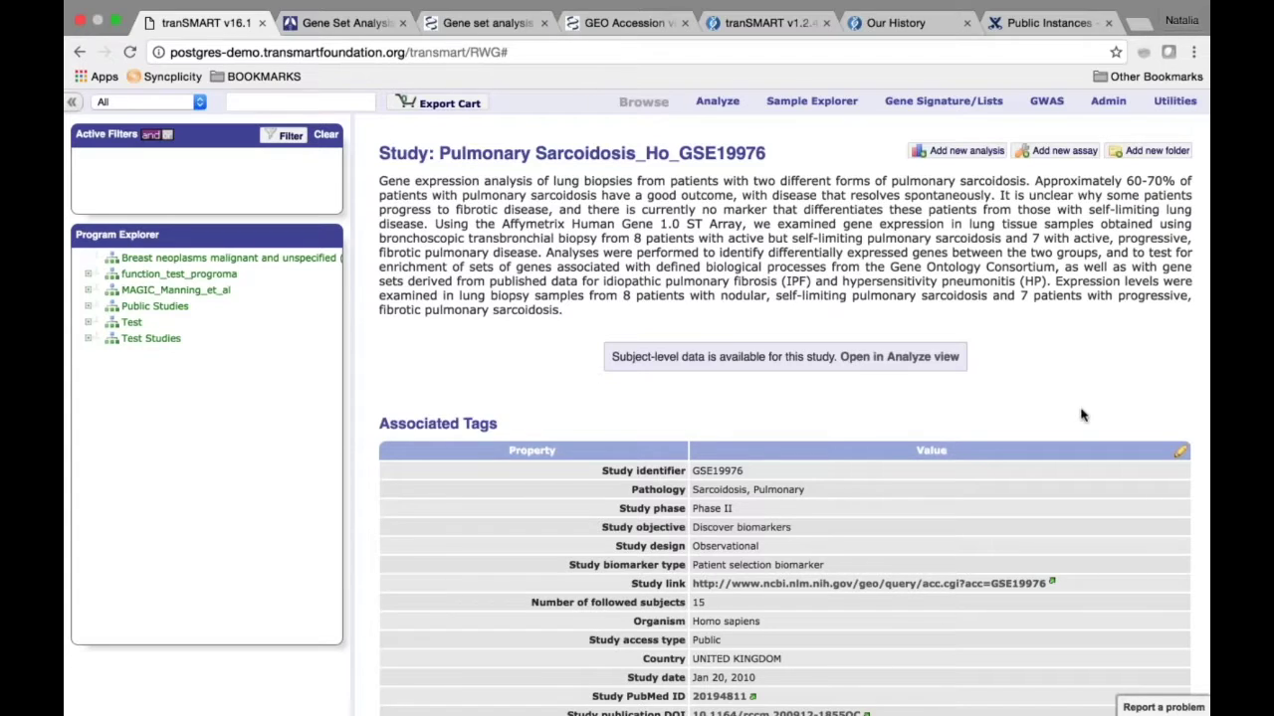
pyautogui.scroll(-2, 1082, 415)
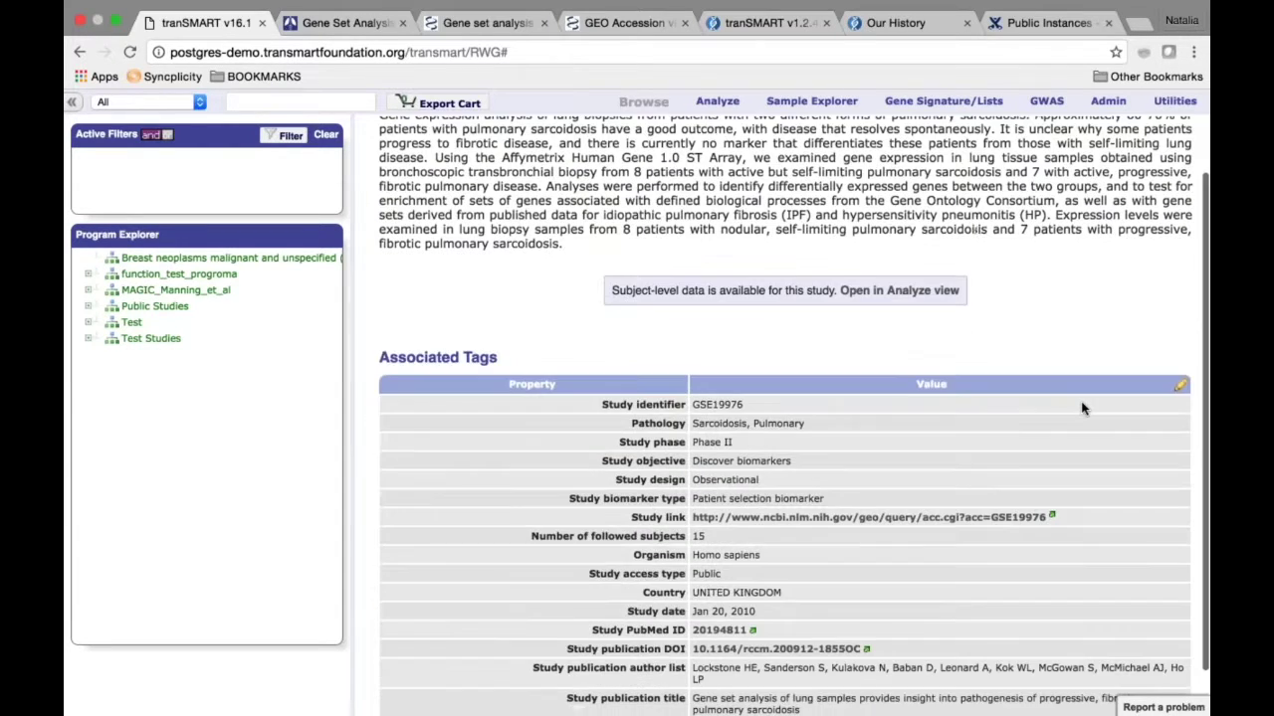
pyautogui.scroll(1, 1082, 410)
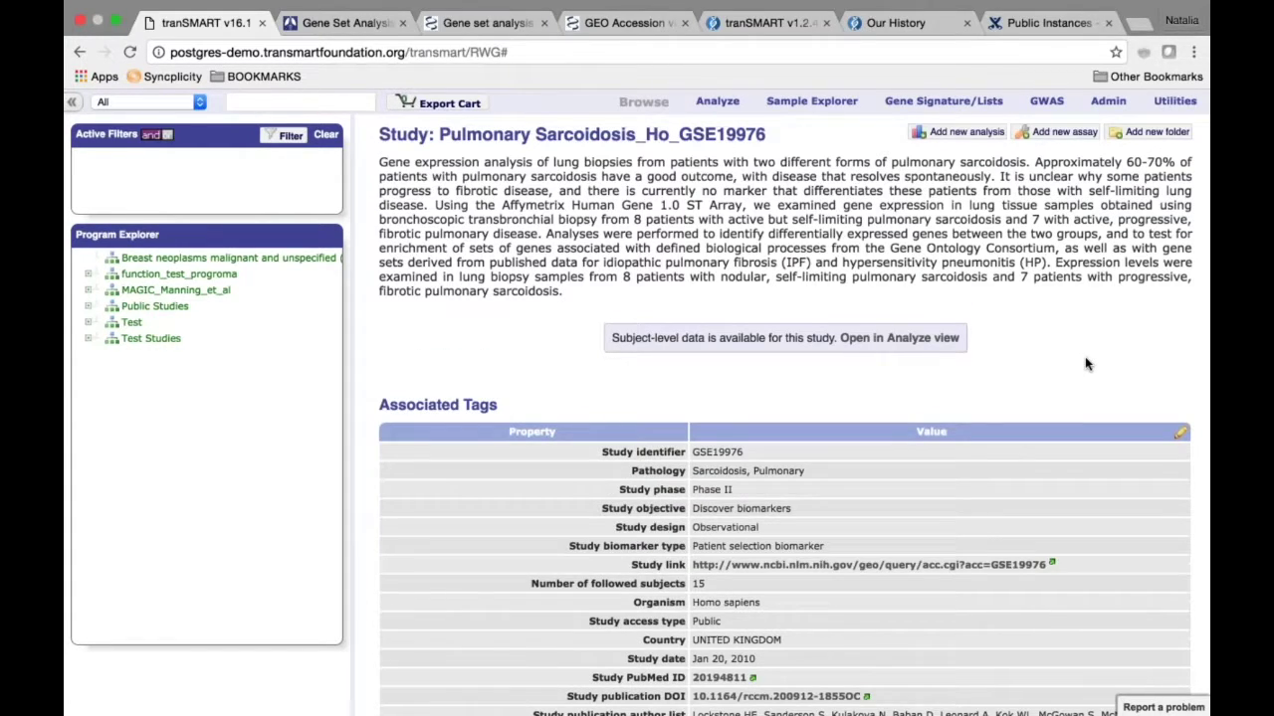
# - Open the sarcoidosis study in Dataset Explorer, then return to Browse filtered by GSE19976
pyautogui.scroll(-1, 1084, 356)
pyautogui.scroll(-3, 1084, 360)
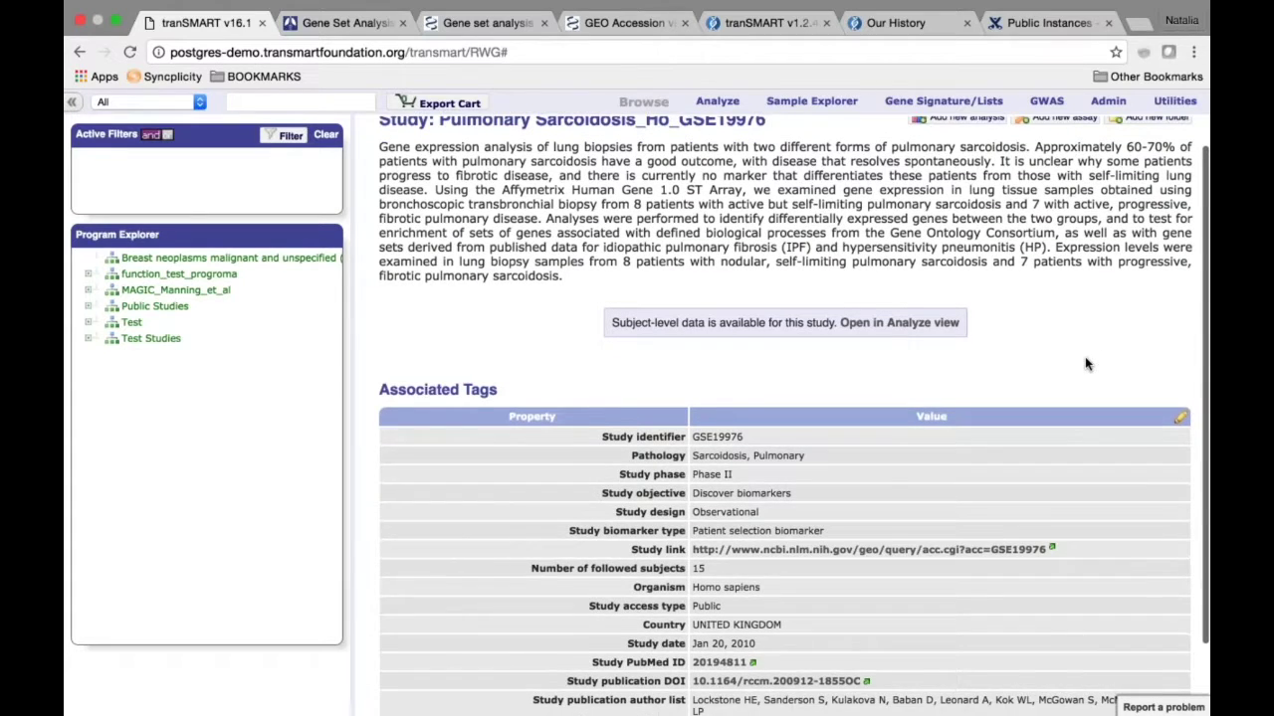
pyautogui.scroll(2, 995, 348)
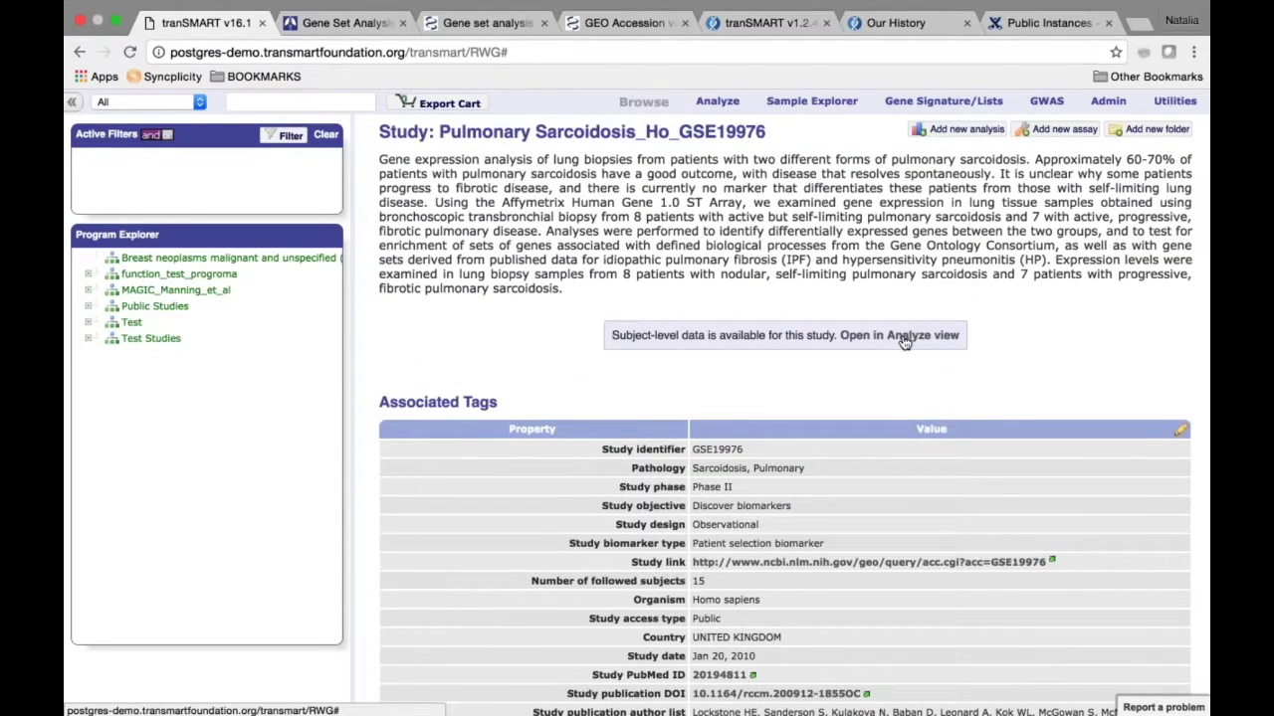
pyautogui.click(903, 337)
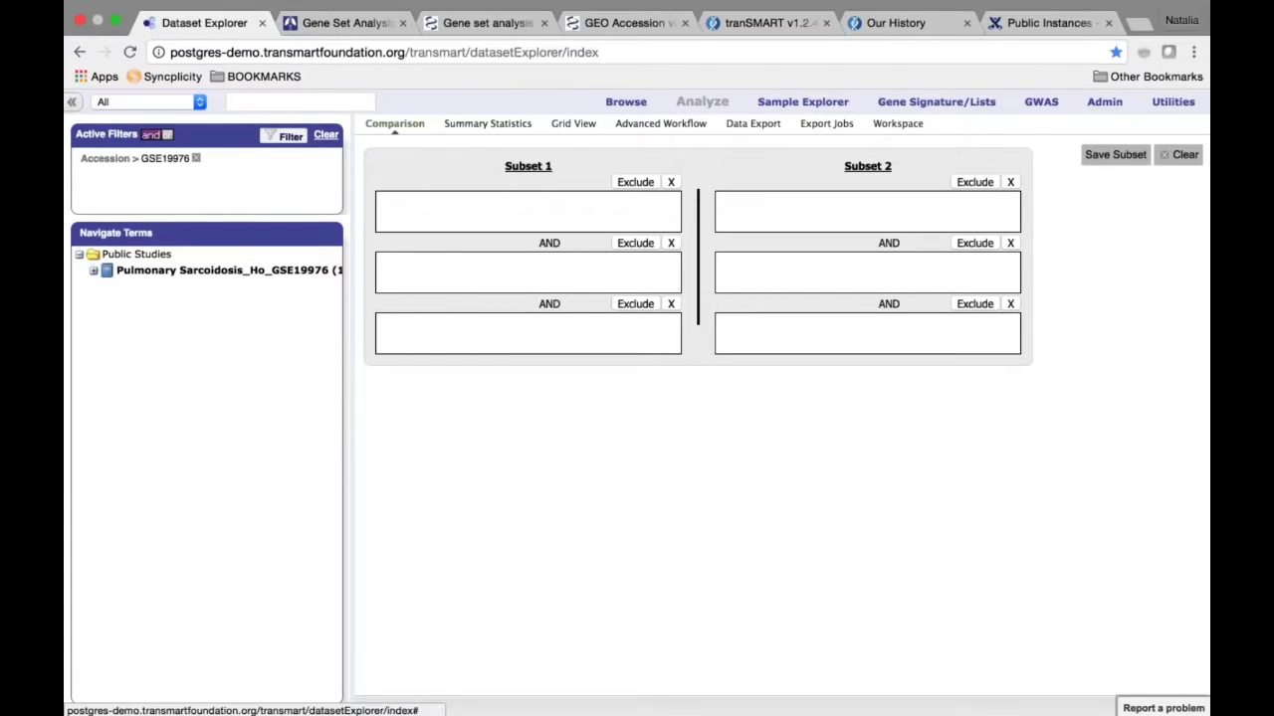
pyautogui.click(626, 103)
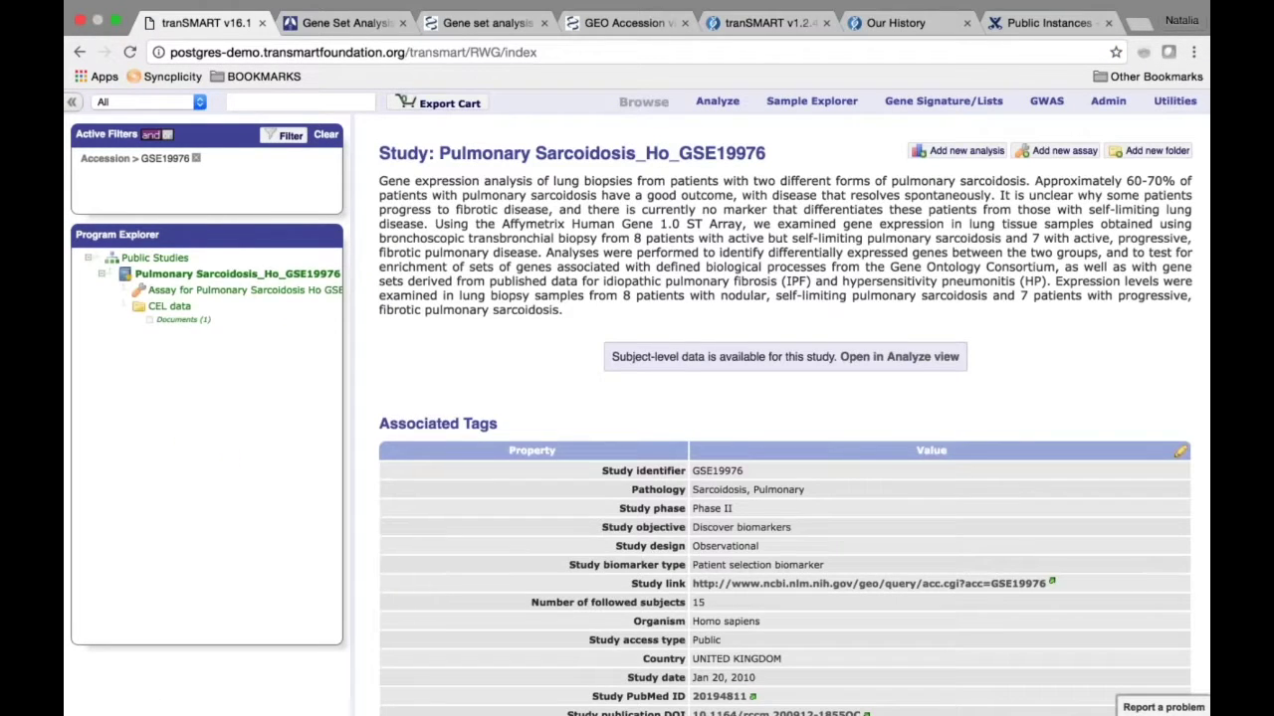
# - Clear the GSE19976 filter and open the Pulmonary Sarcoidosis study's assay and CEL data folder
pyautogui.click(196, 158)
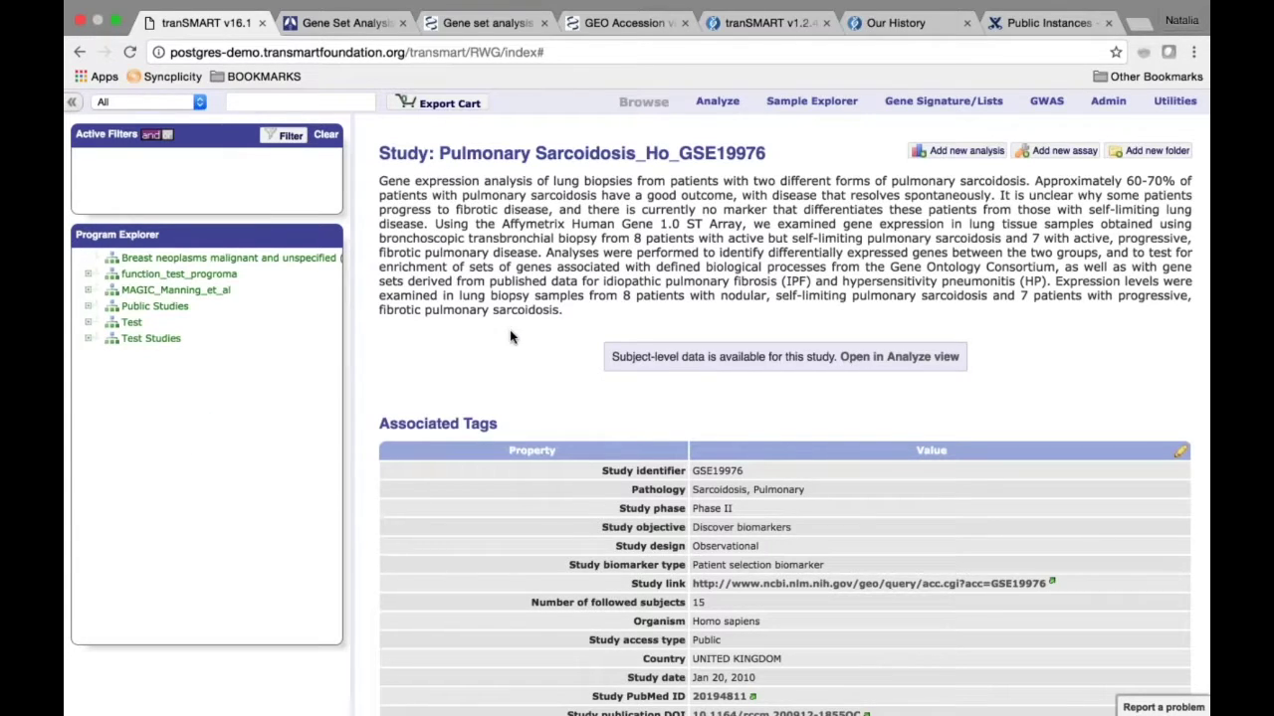
pyautogui.click(88, 308)
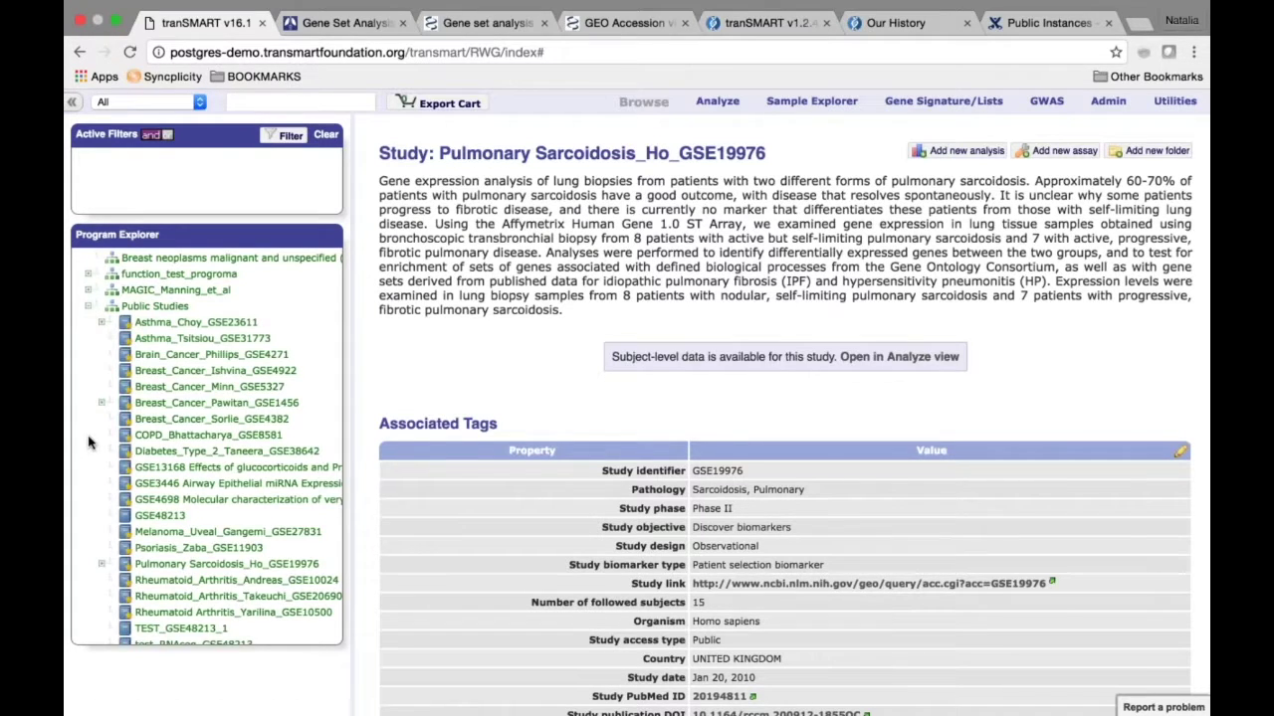
pyautogui.scroll(-2, 88, 443)
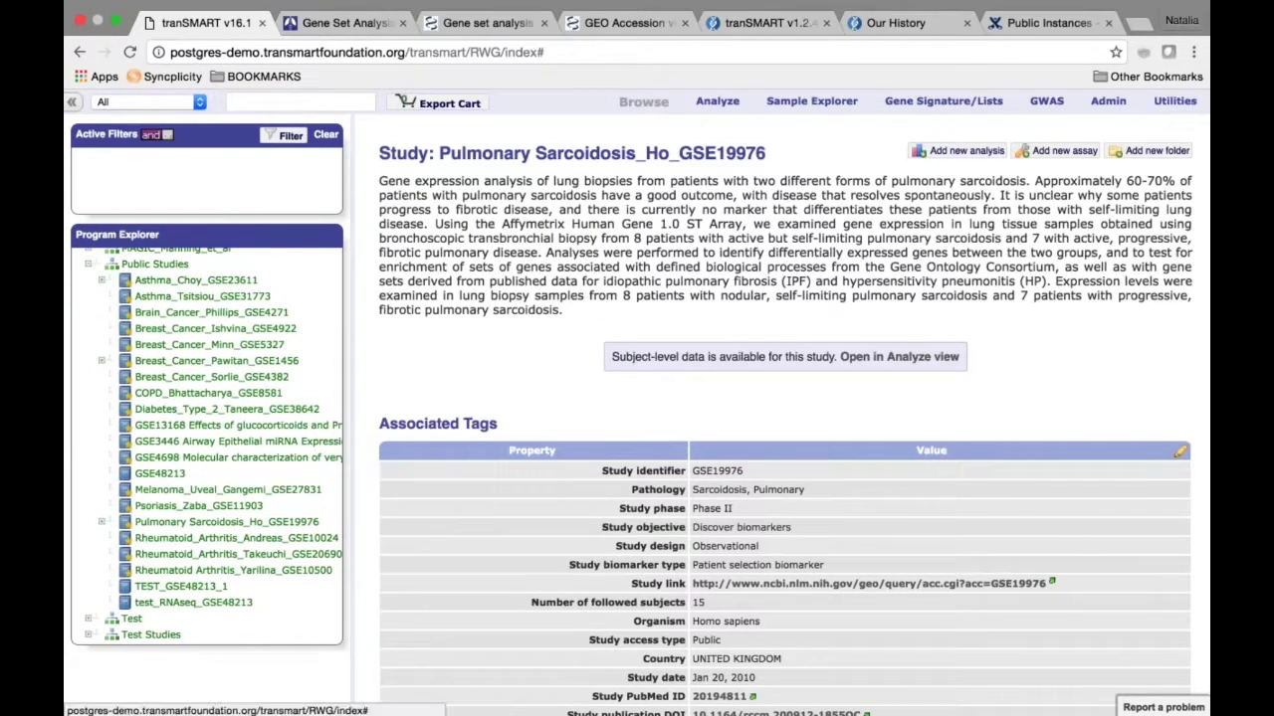
pyautogui.click(101, 521)
pyautogui.scroll(-2, 86, 562)
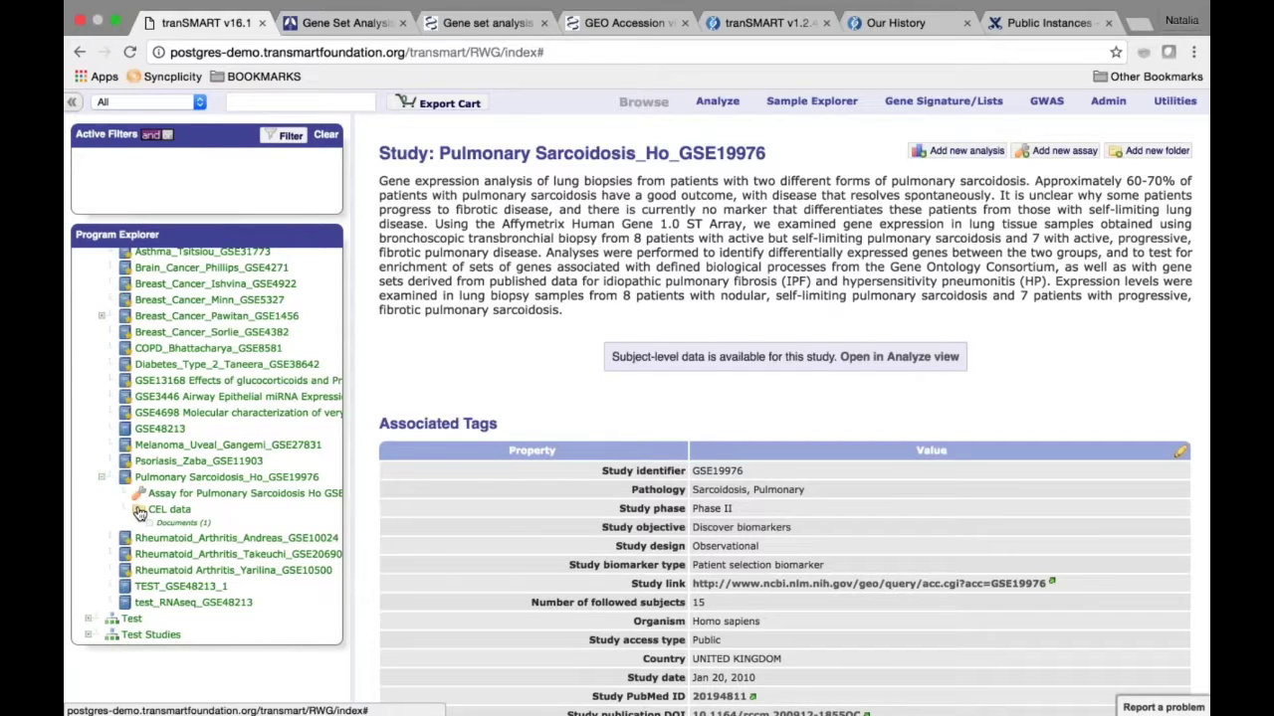
pyautogui.click(244, 494)
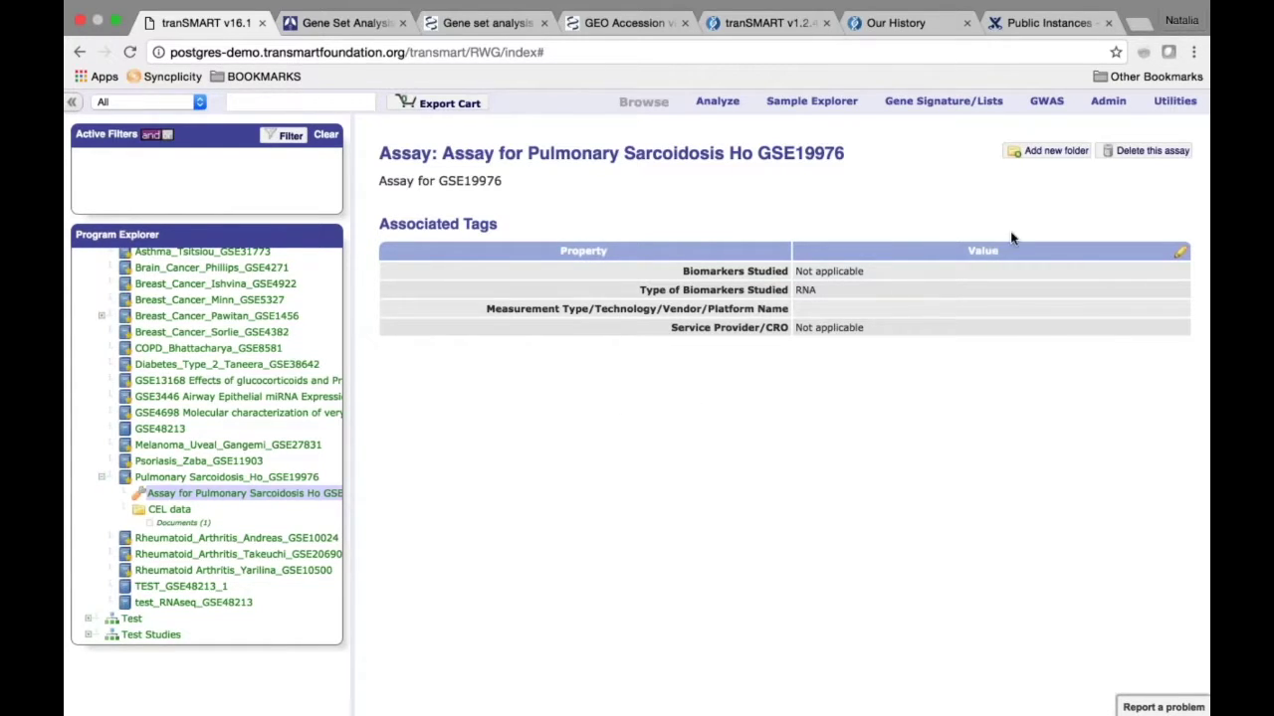
pyautogui.click(158, 512)
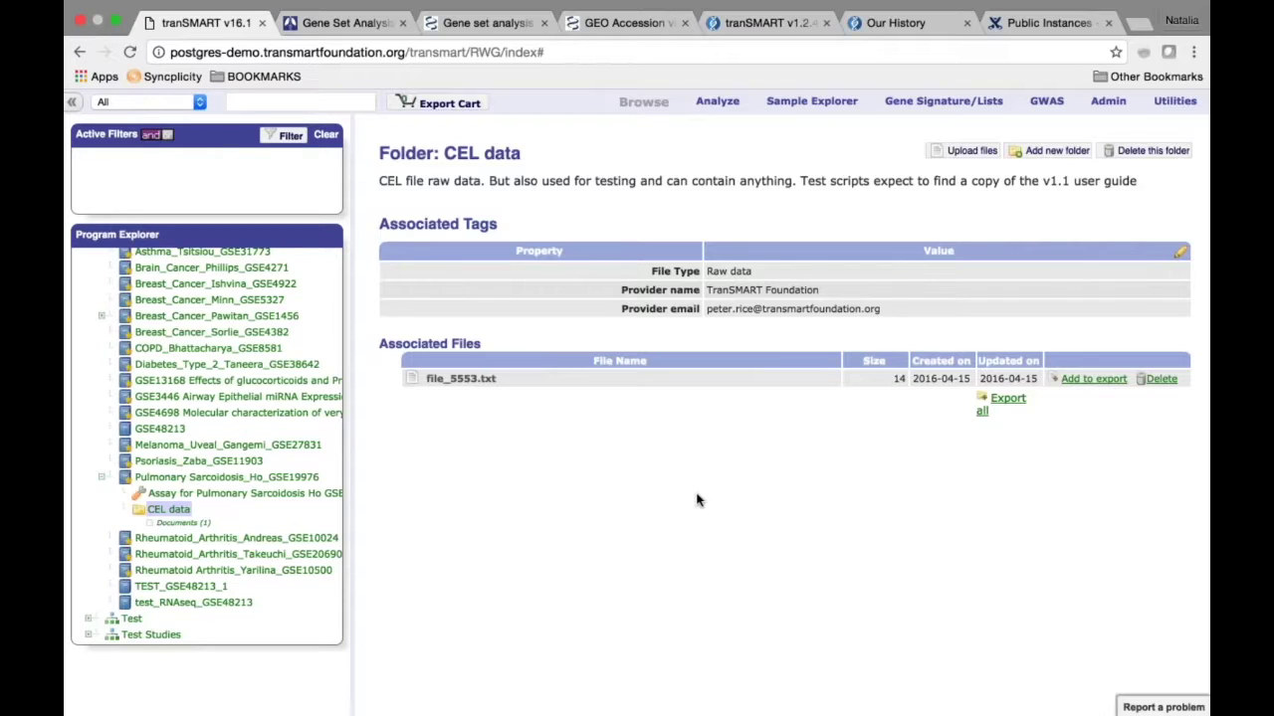
# - Upload GeneListOct26.txt from the Desktop into the CEL data folder
pyautogui.click(972, 153)
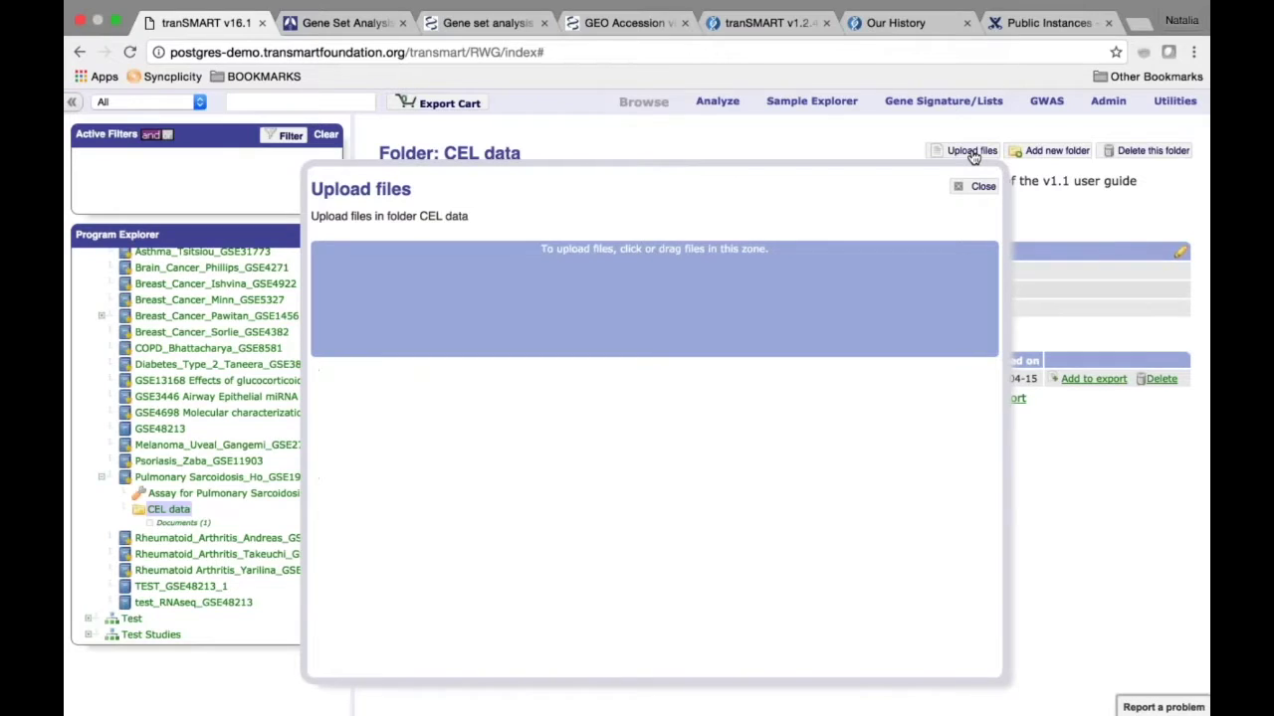
pyautogui.click(627, 273)
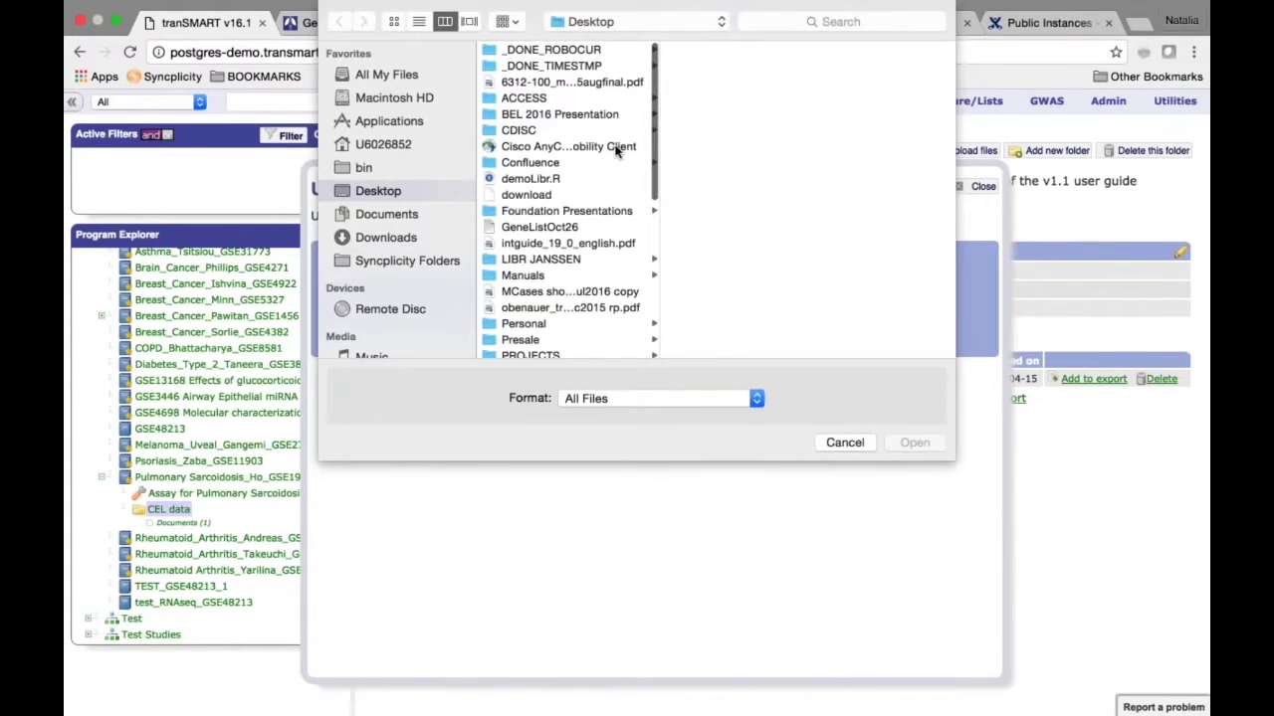
pyautogui.scroll(-1, 620, 186)
pyautogui.scroll(-5, 620, 186)
pyautogui.scroll(5, 620, 186)
pyautogui.scroll(-1, 626, 152)
pyautogui.scroll(-3, 625, 156)
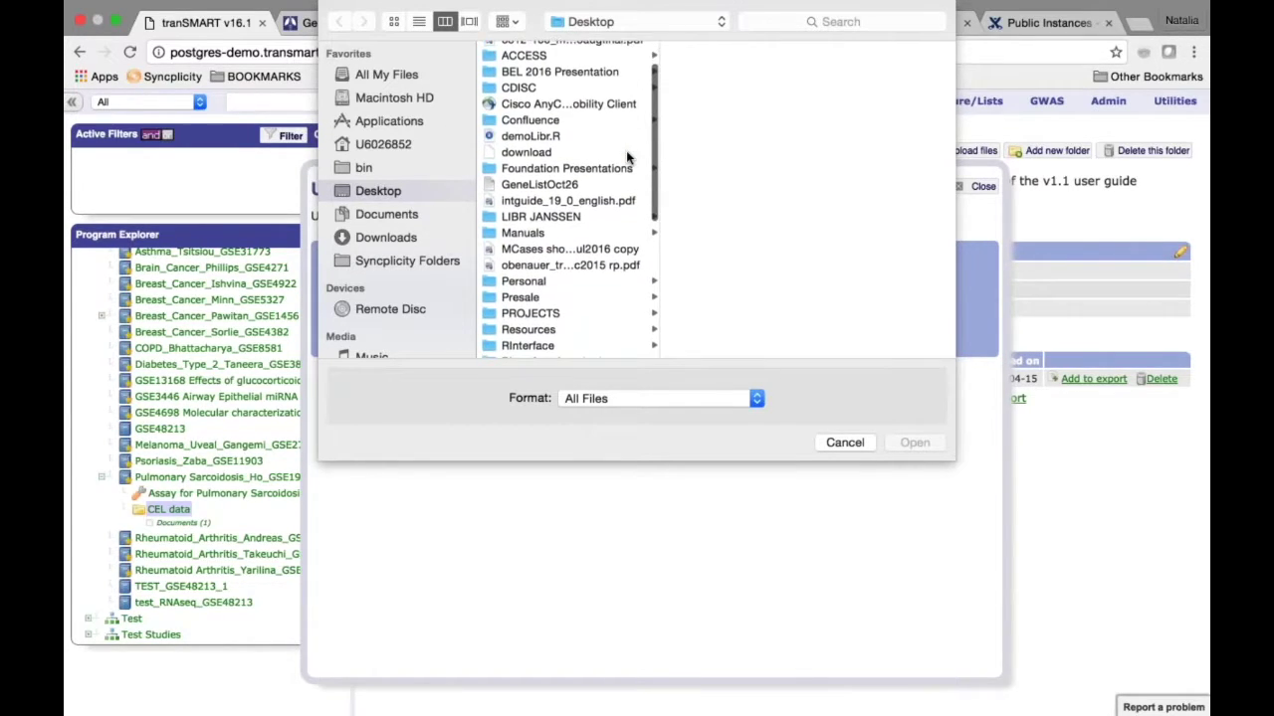
pyautogui.scroll(3, 626, 151)
pyautogui.scroll(-2, 625, 150)
pyautogui.click(527, 179)
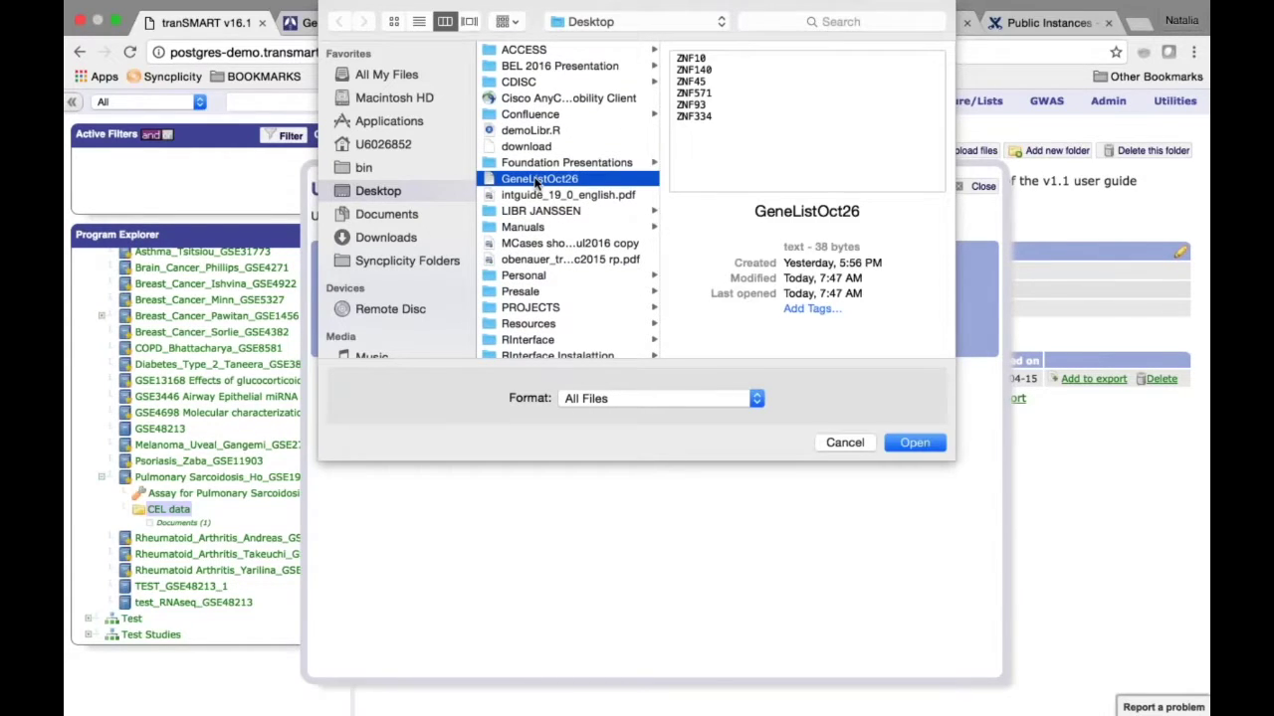
pyautogui.click(913, 446)
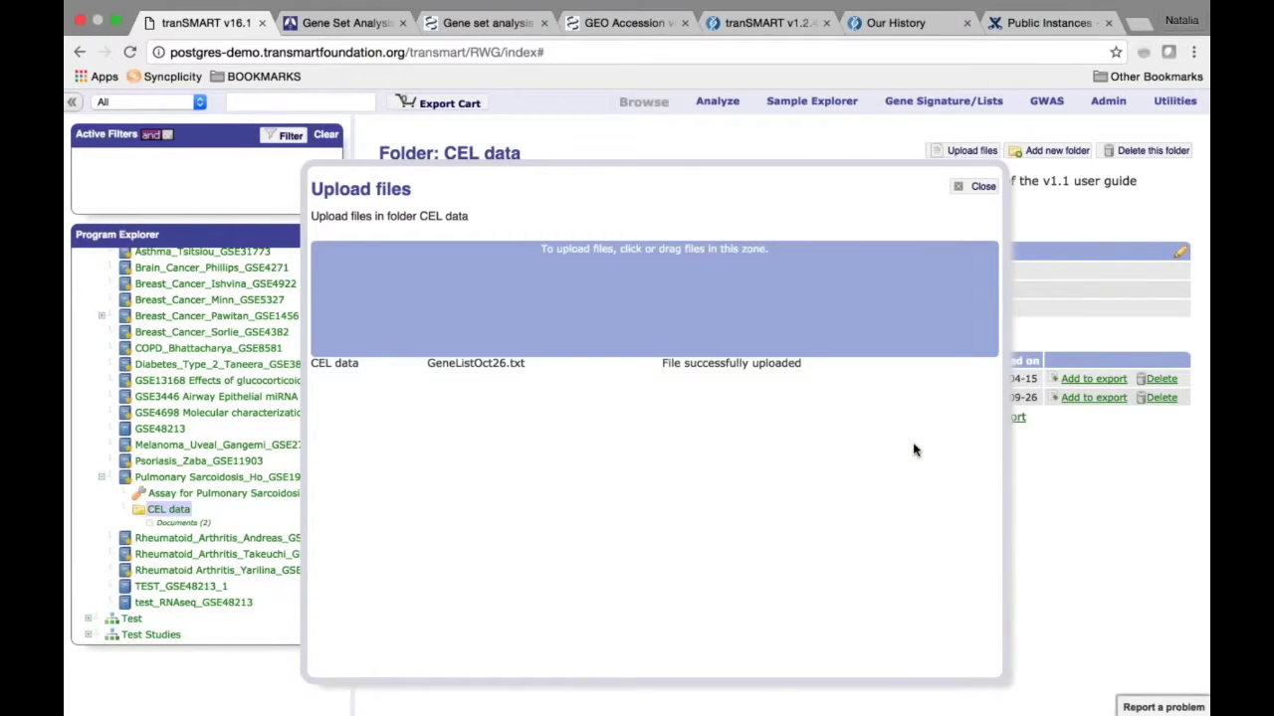
pyautogui.click(957, 189)
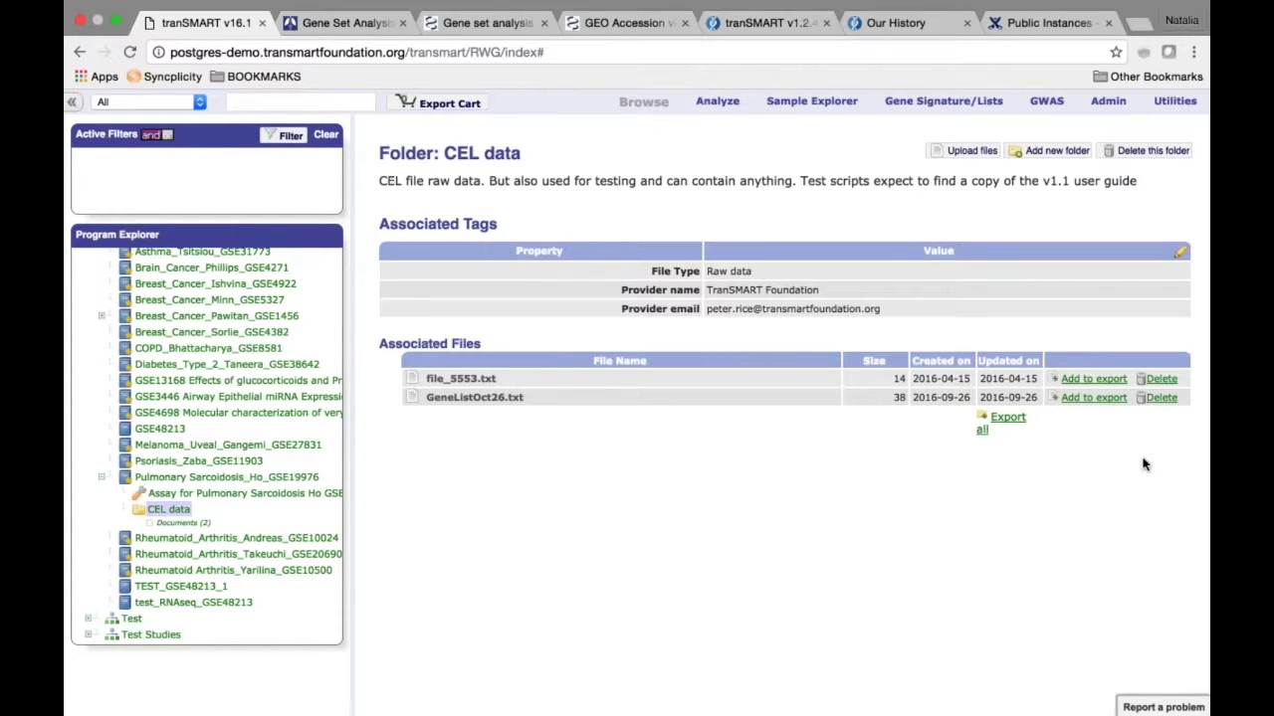
# - Export file_5553.txt through the export cart as export.zip, always opening this file type
pyautogui.click(1089, 383)
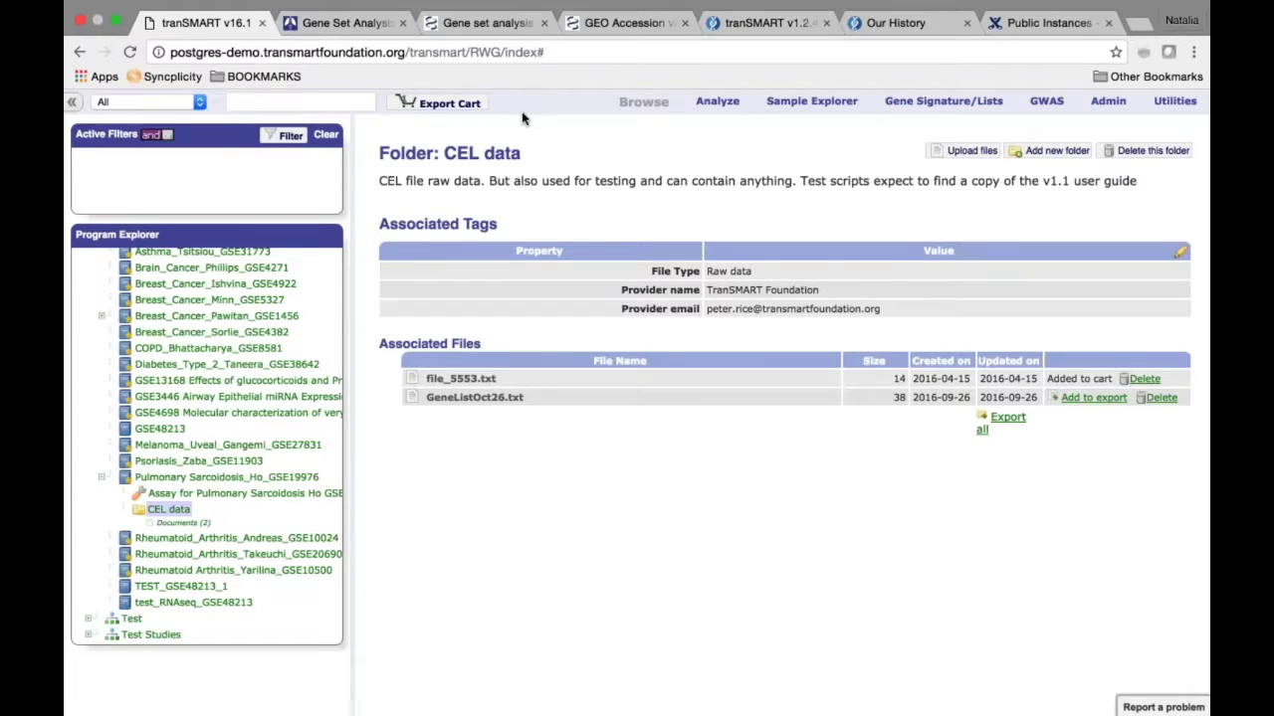
pyautogui.click(436, 108)
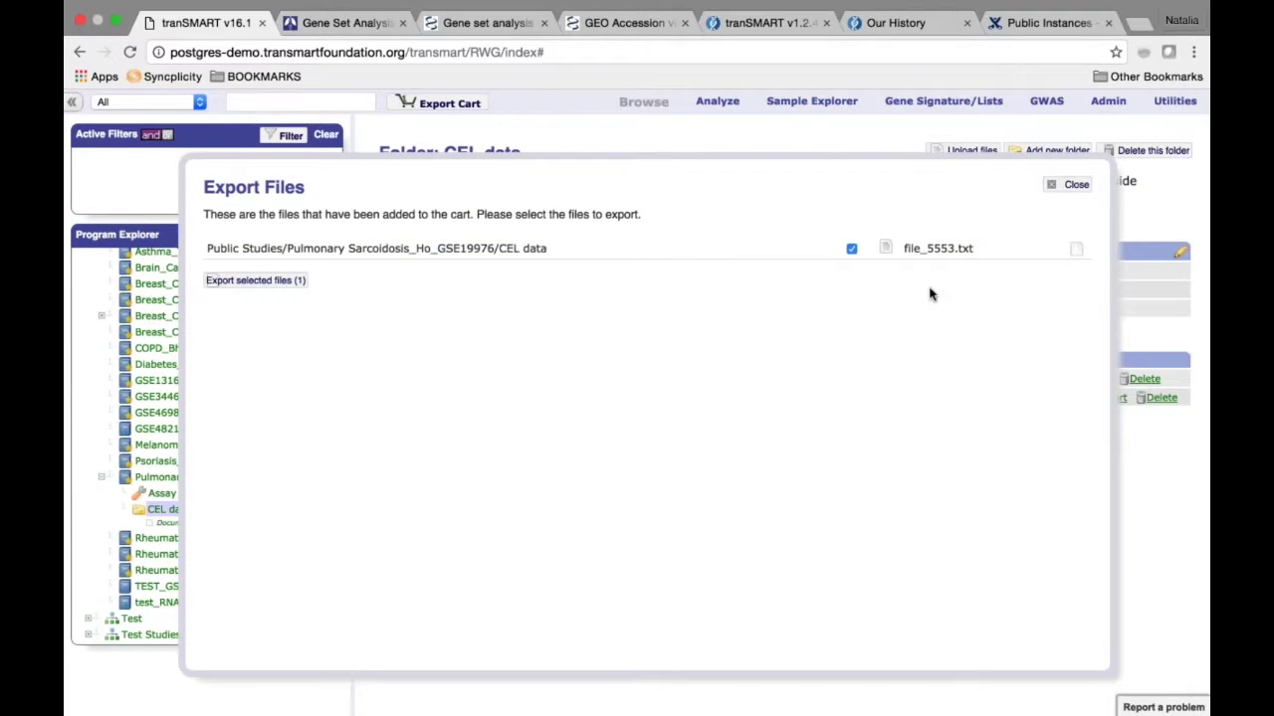
pyautogui.click(238, 284)
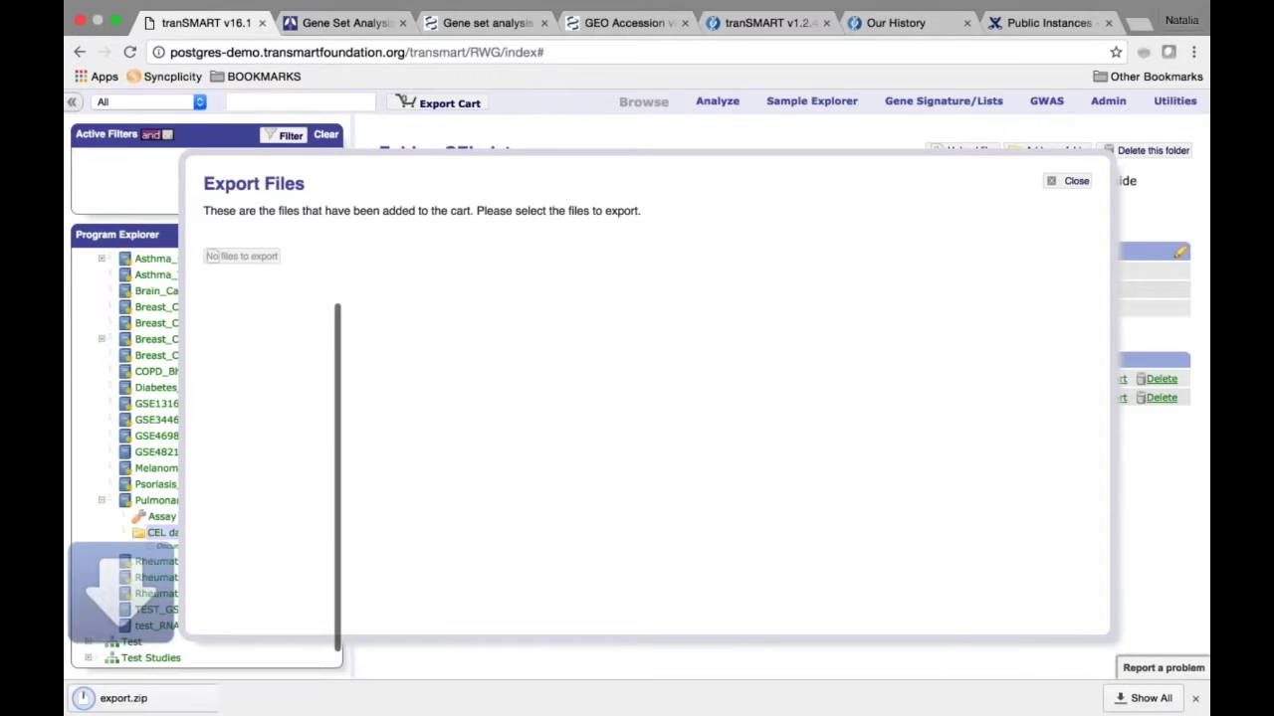
pyautogui.click(244, 699)
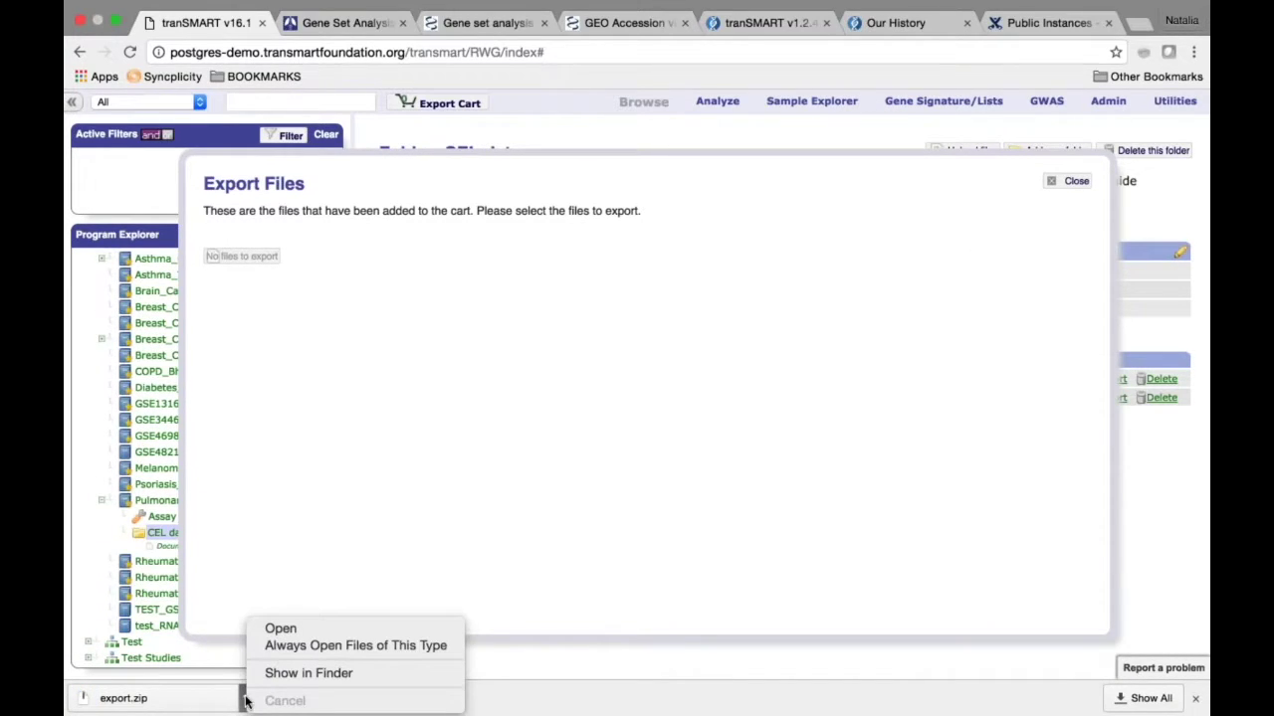
pyautogui.click(298, 645)
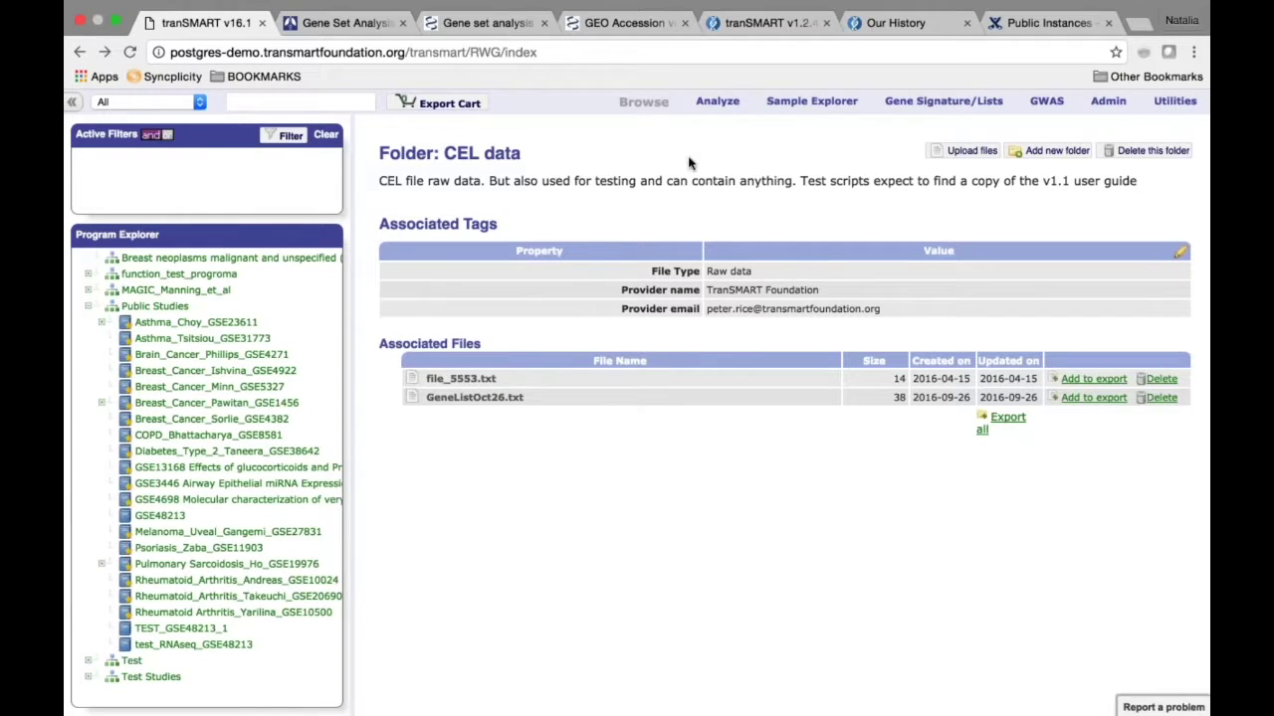
# - Open Dataset Explorer and filter the study tree by the free-text term ERBB2
pyautogui.click(714, 104)
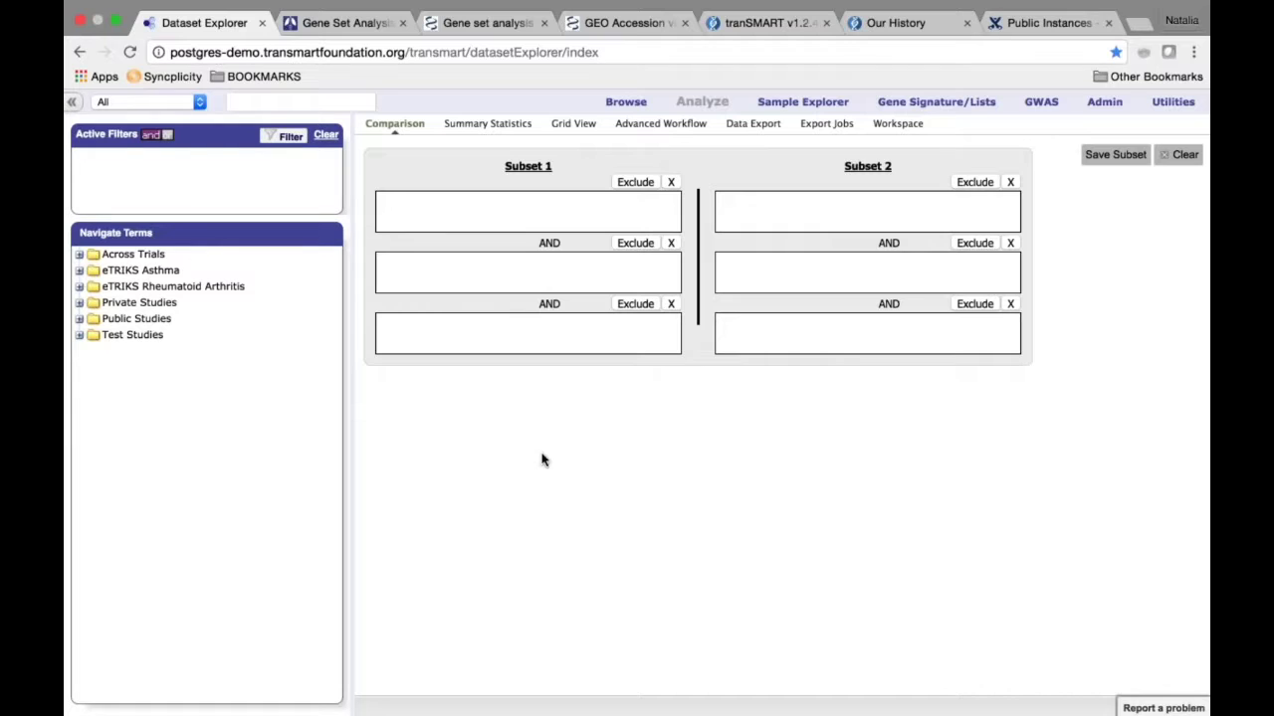
pyautogui.write('RBB2')
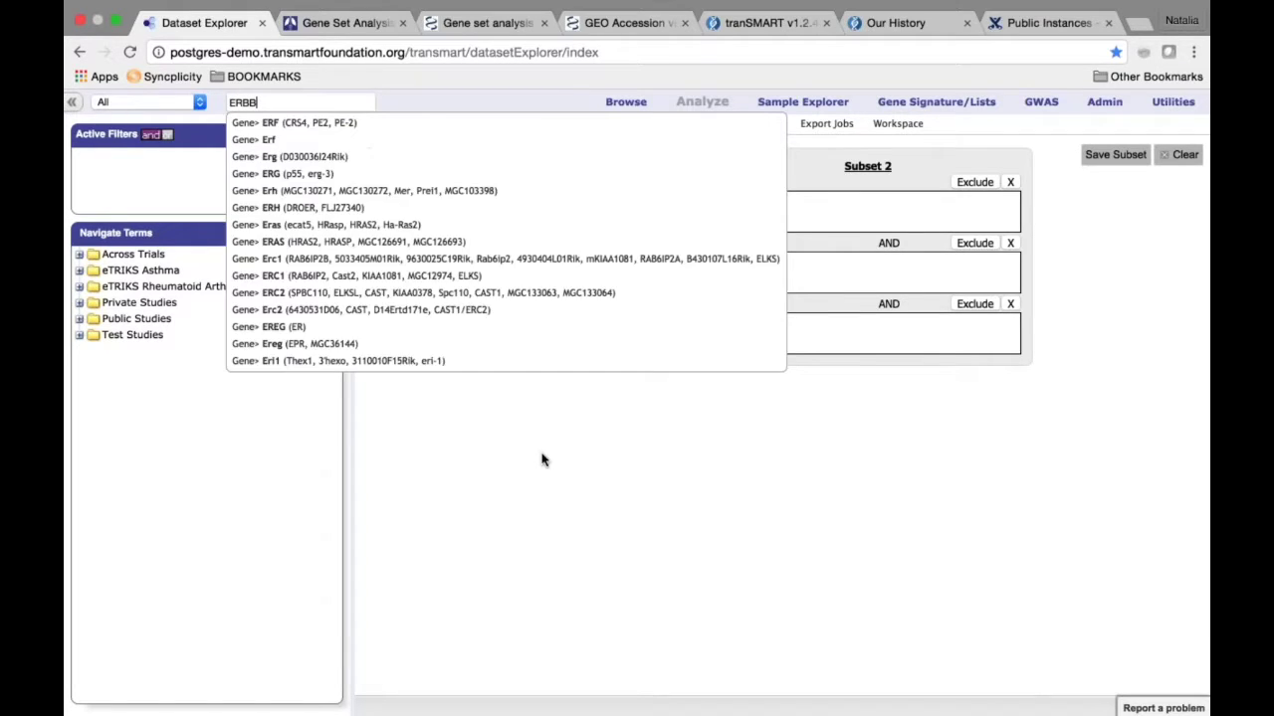
pyautogui.press('Return')
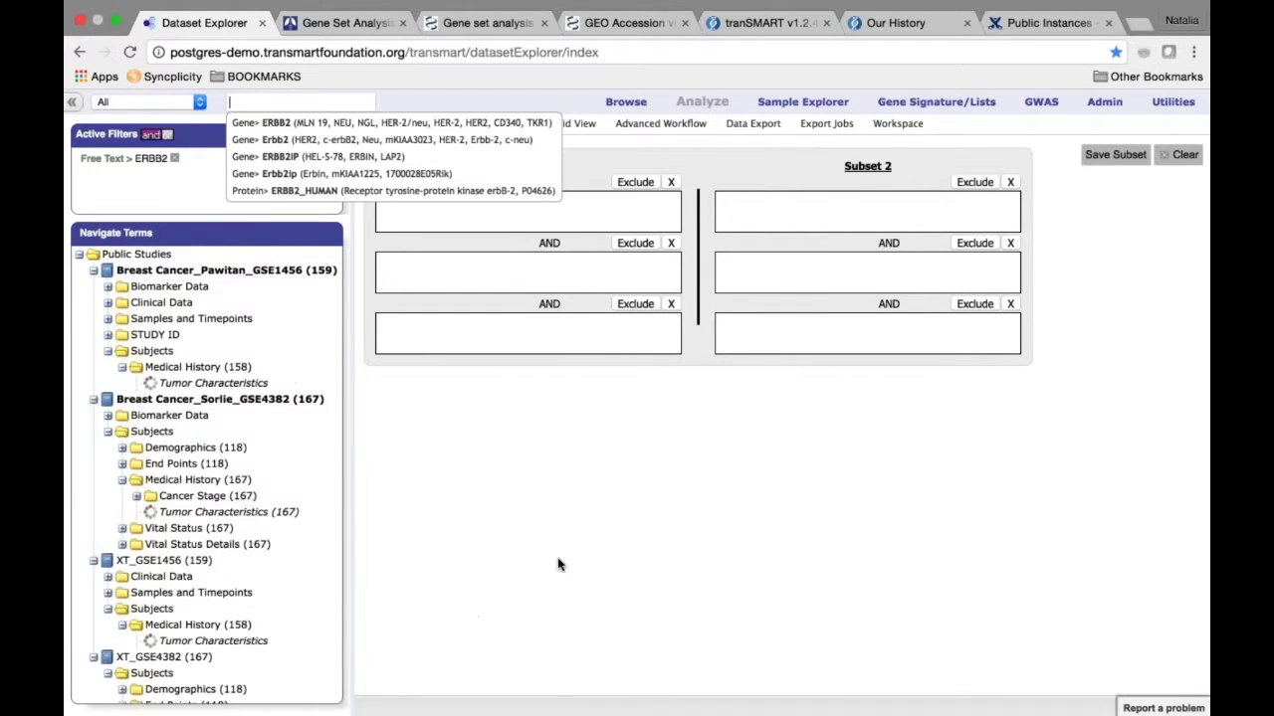
pyautogui.click(185, 205)
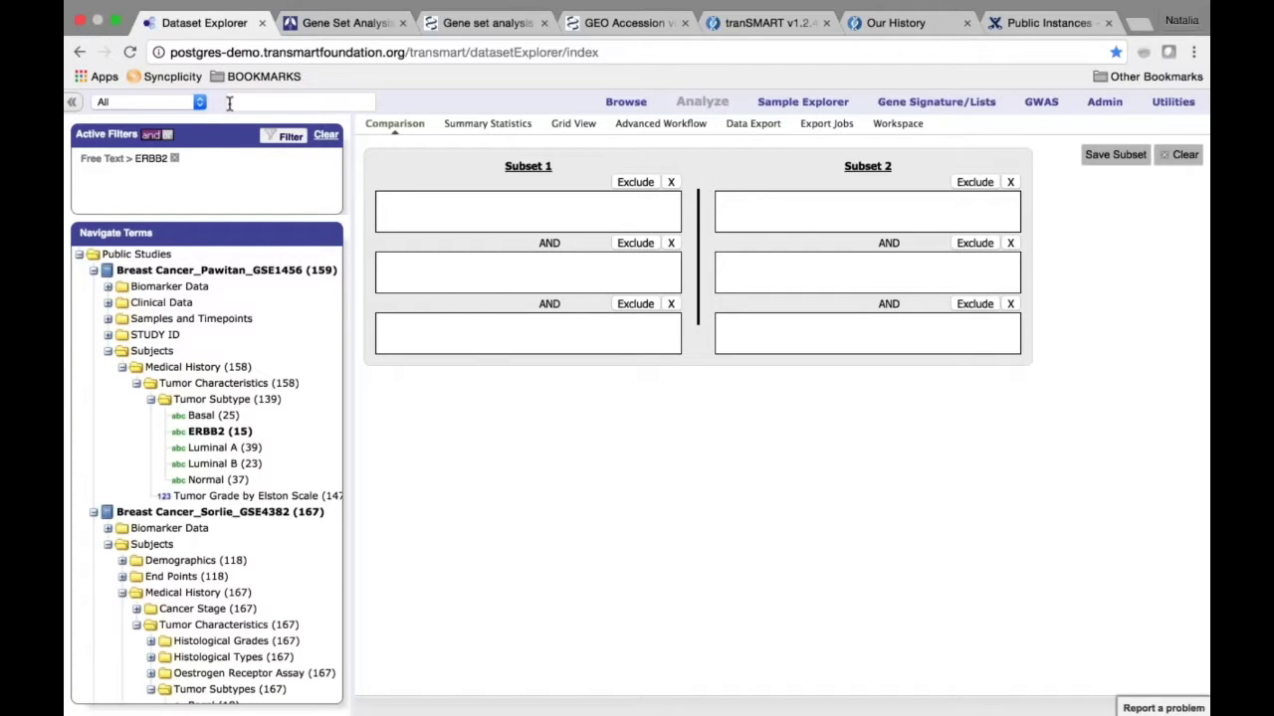
# - Review the ERBB2-filtered tree, then remove the ERBB2 filter
pyautogui.scroll(-5, 199, 608)
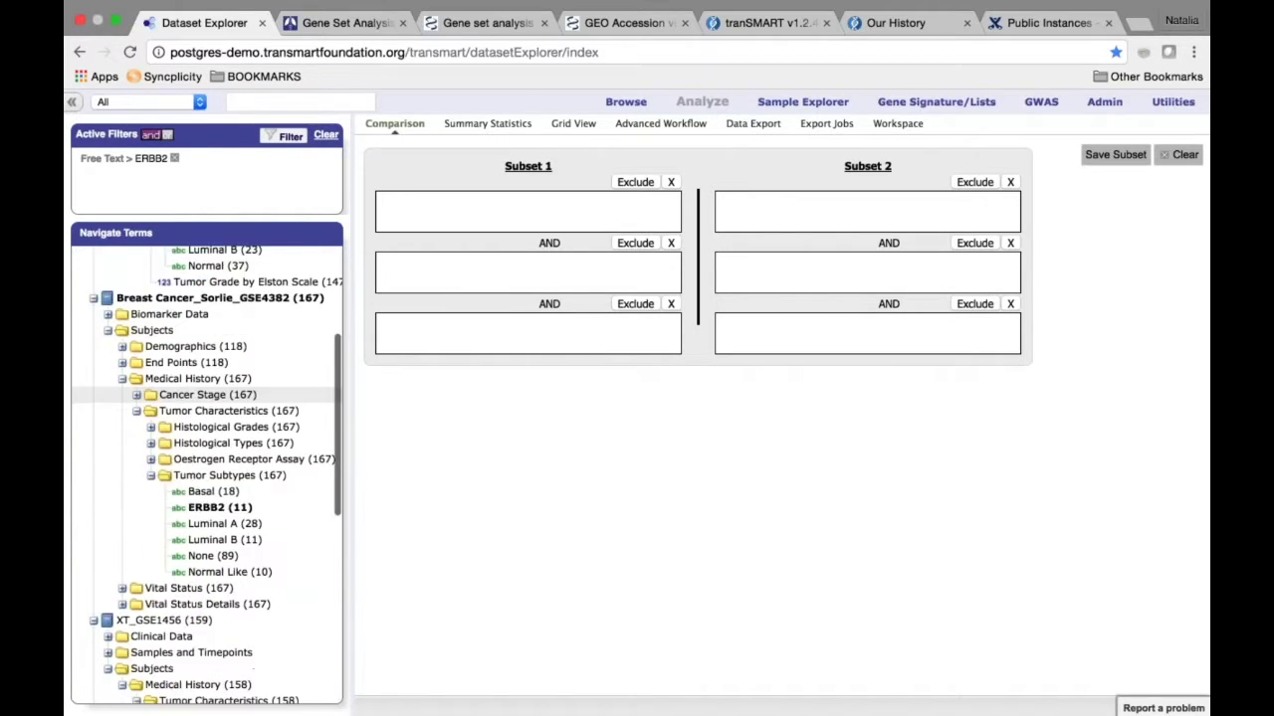
pyautogui.scroll(-1, 316, 611)
pyautogui.scroll(4, 311, 476)
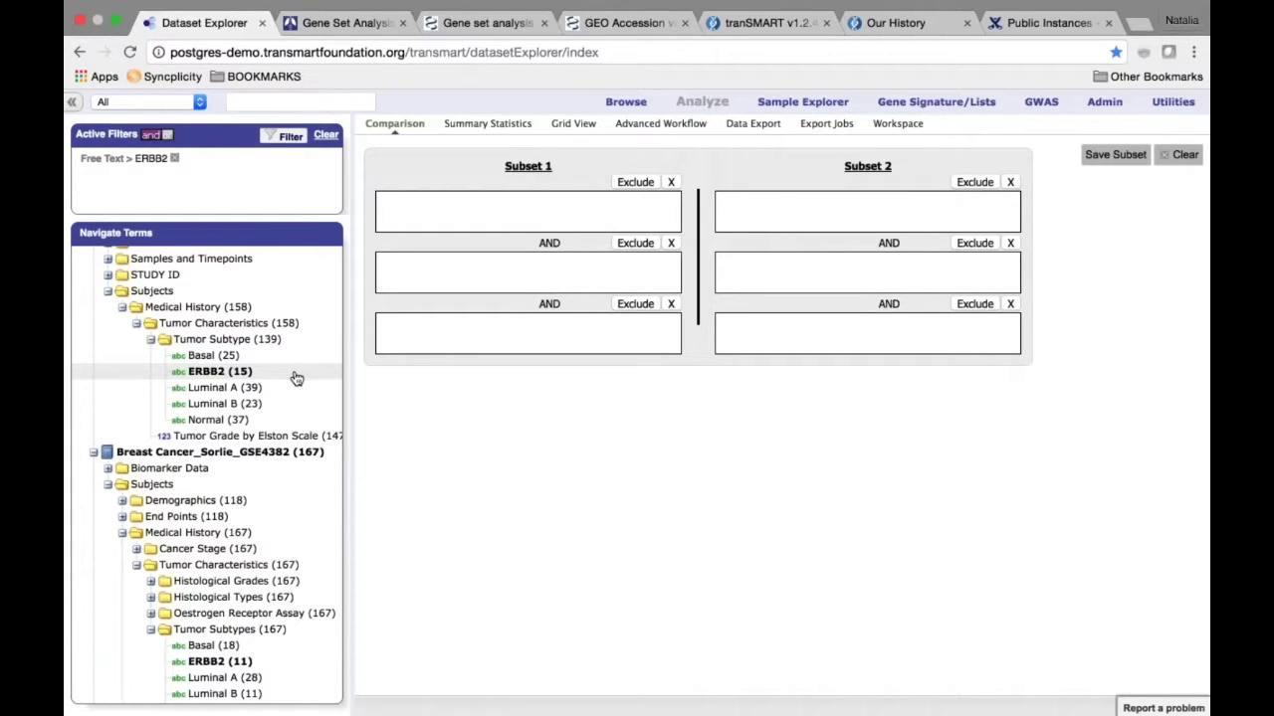
pyautogui.scroll(2, 297, 378)
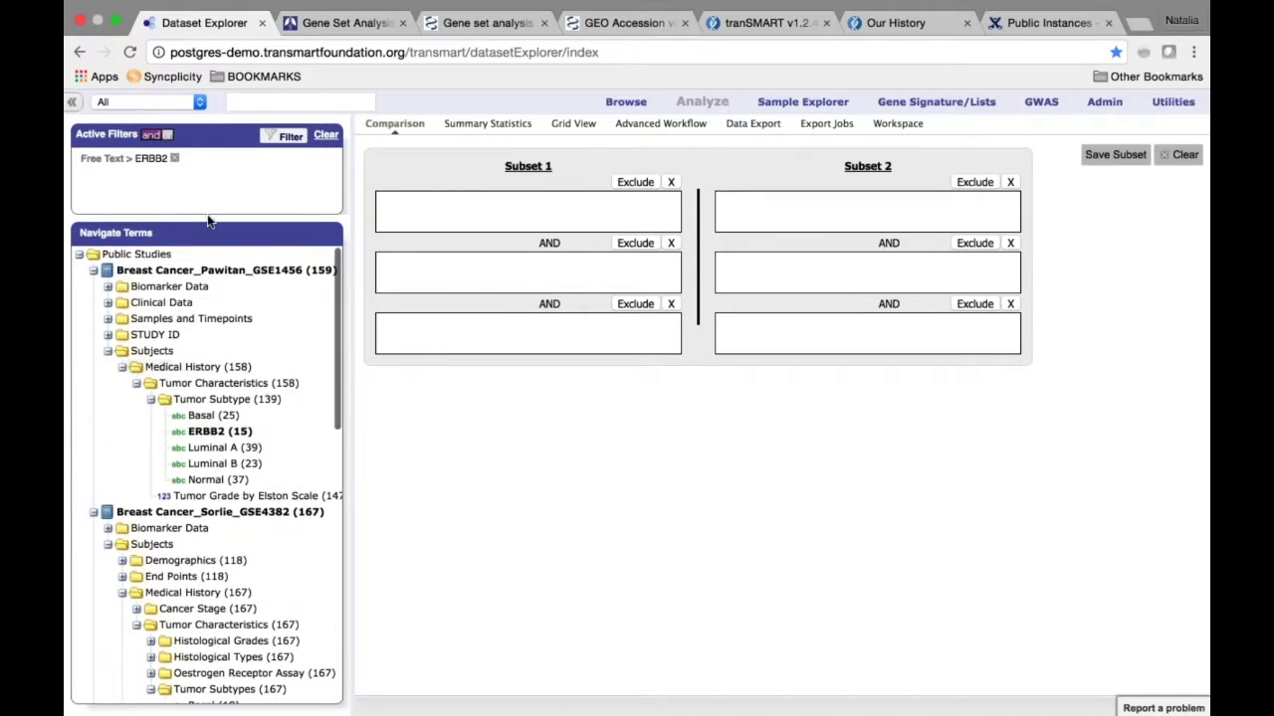
pyautogui.click(175, 162)
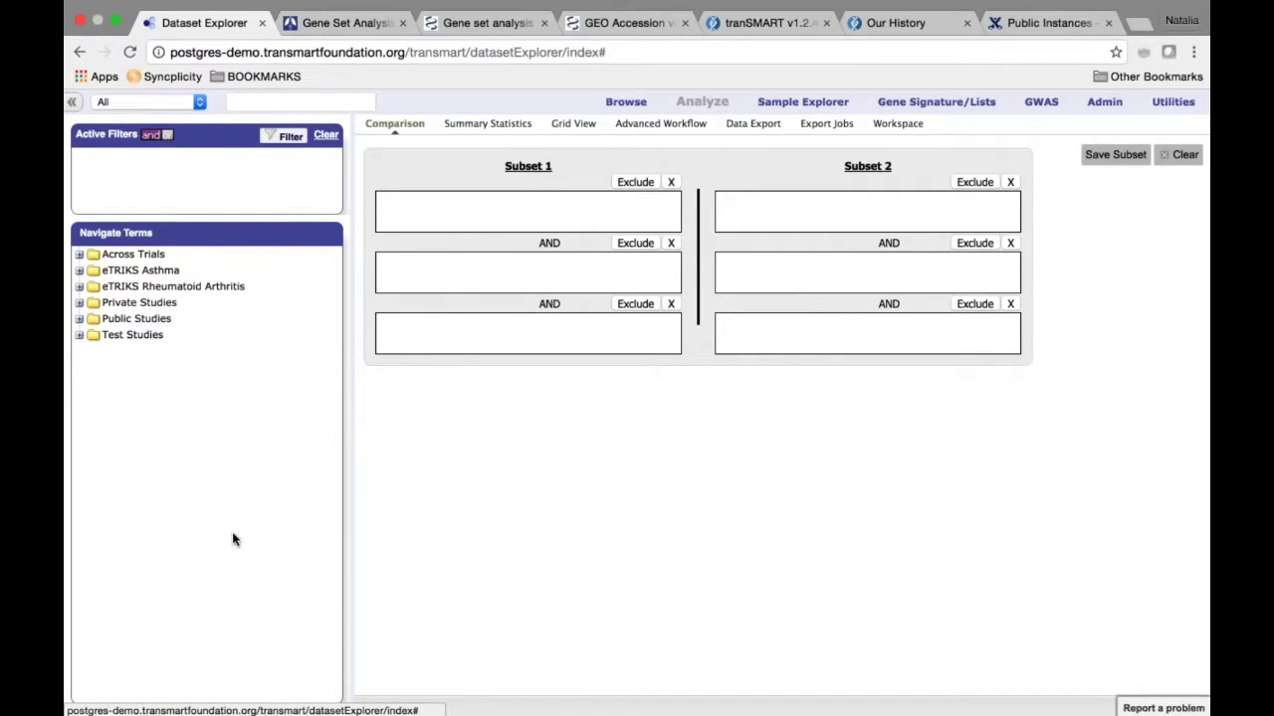
# - Expand Public Studies, widen the tree panel, and inspect the Asthma_Tsitsiou and Asthma_Misior subjects
pyautogui.click(79, 321)
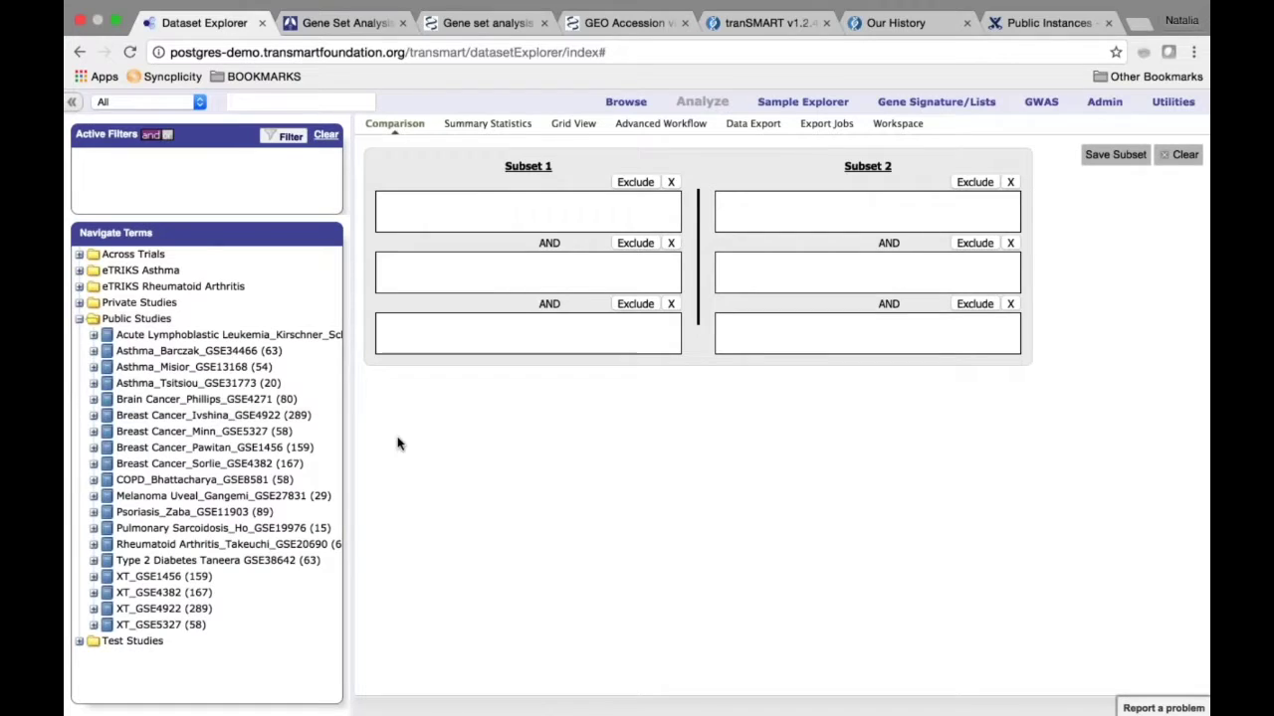
pyautogui.moveTo(349, 414); pyautogui.dragTo(532, 432)
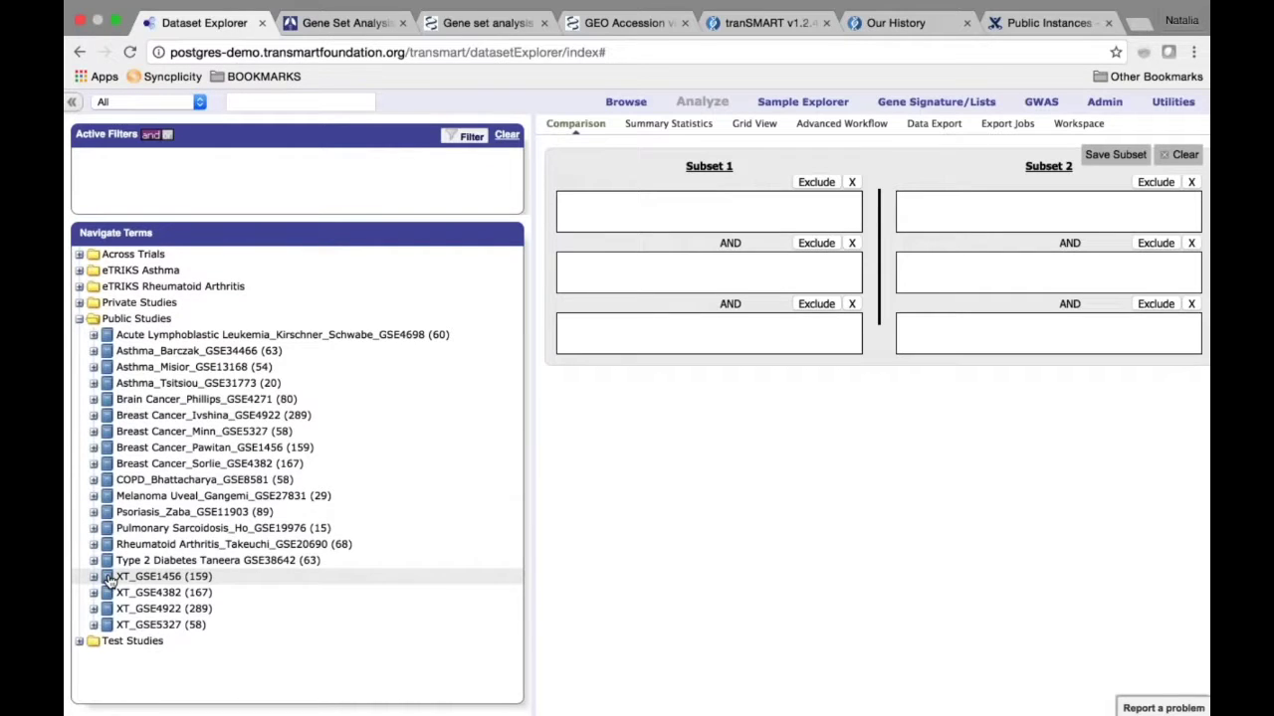
pyautogui.click(94, 384)
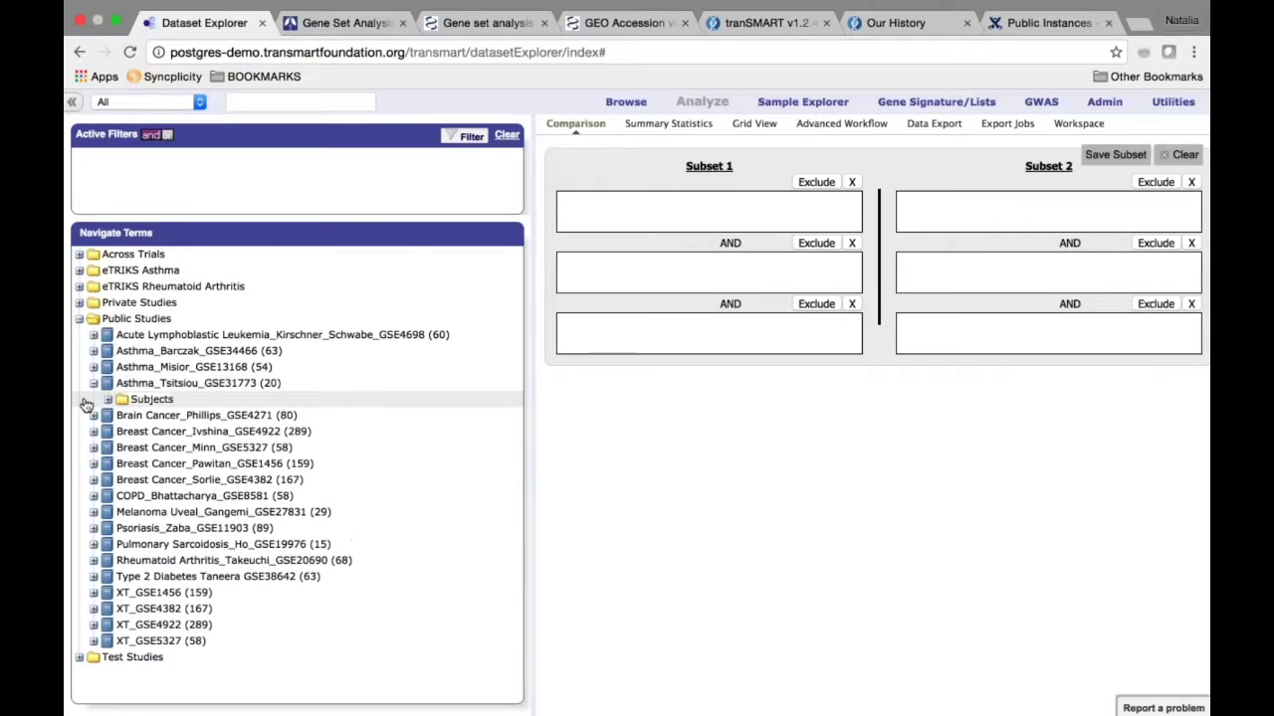
pyautogui.click(94, 383)
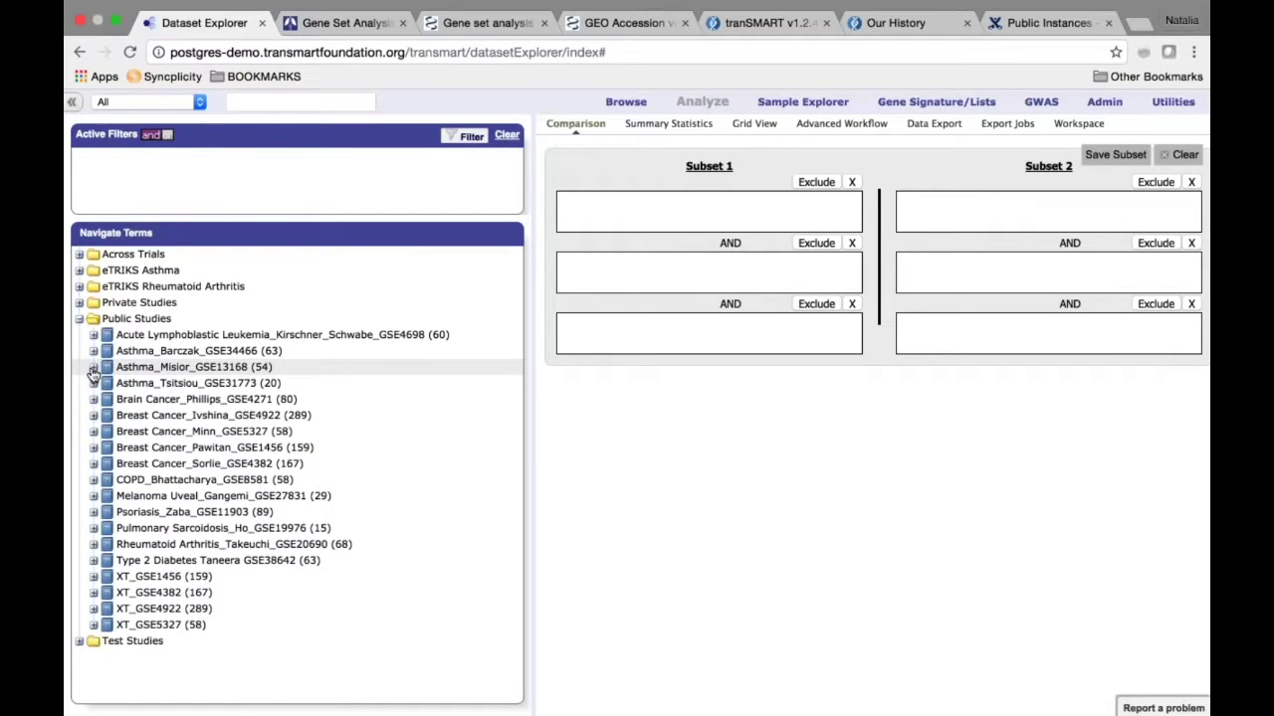
pyautogui.click(93, 367)
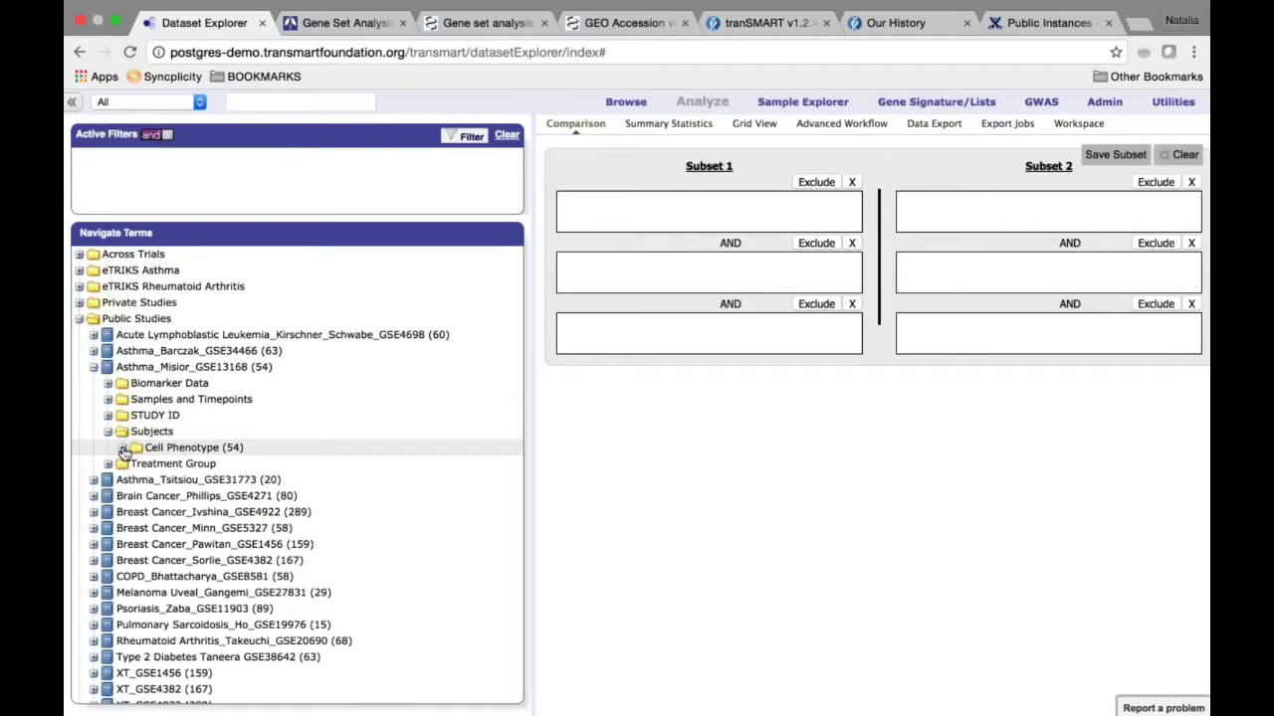
pyautogui.click(123, 450)
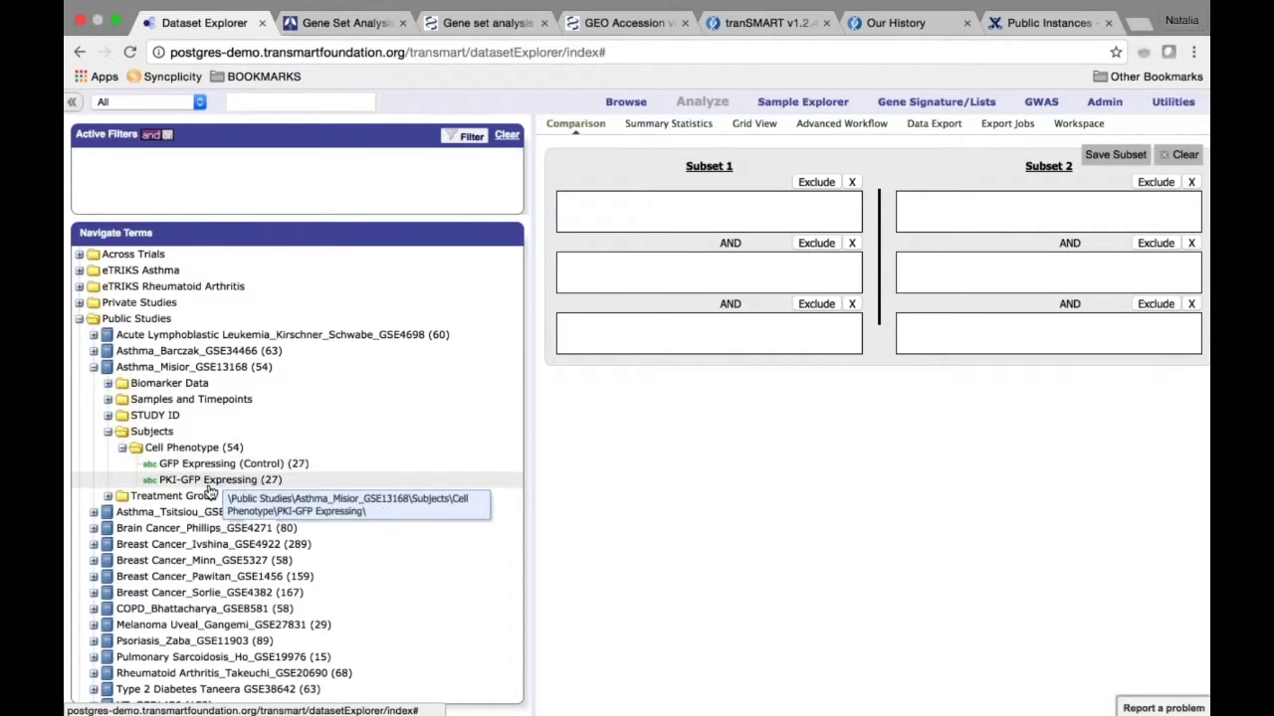
pyautogui.click(107, 431)
pyautogui.click(92, 366)
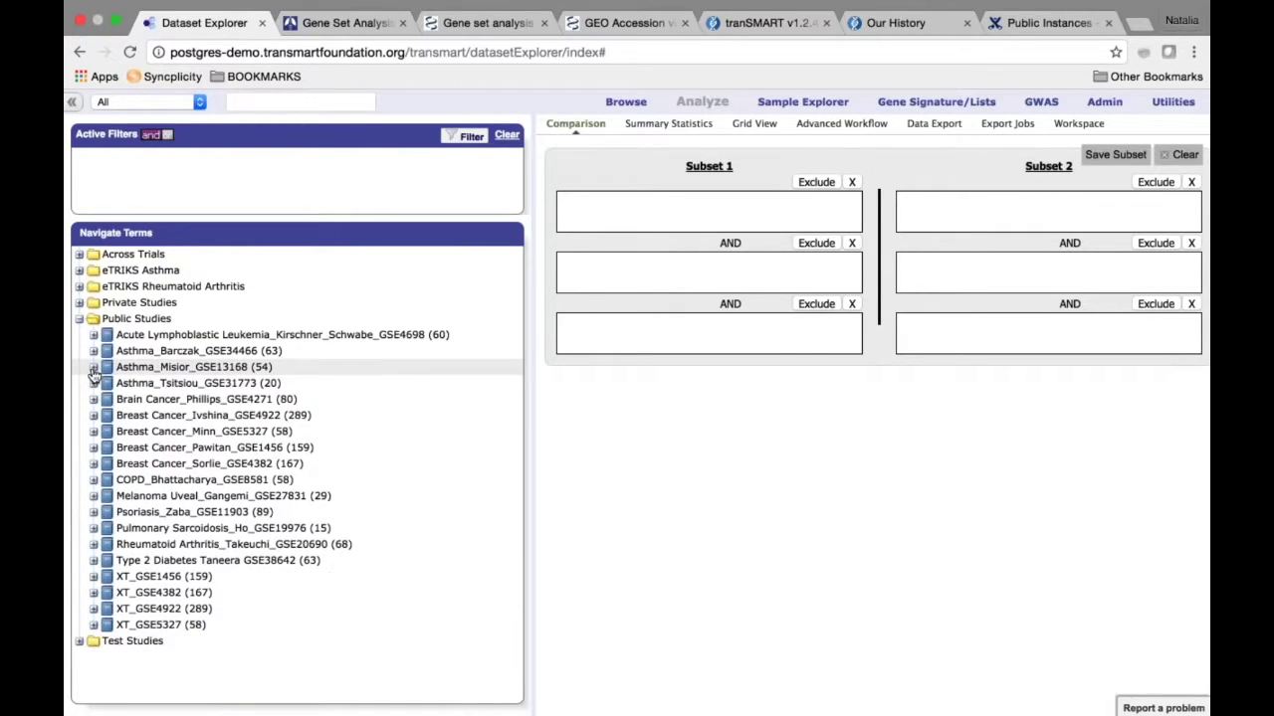
# - Expand COPD_Bhattacharya_GSE8581 and review its Subjects terms: Sex, Race, Organism, Lung Disease
pyautogui.click(92, 480)
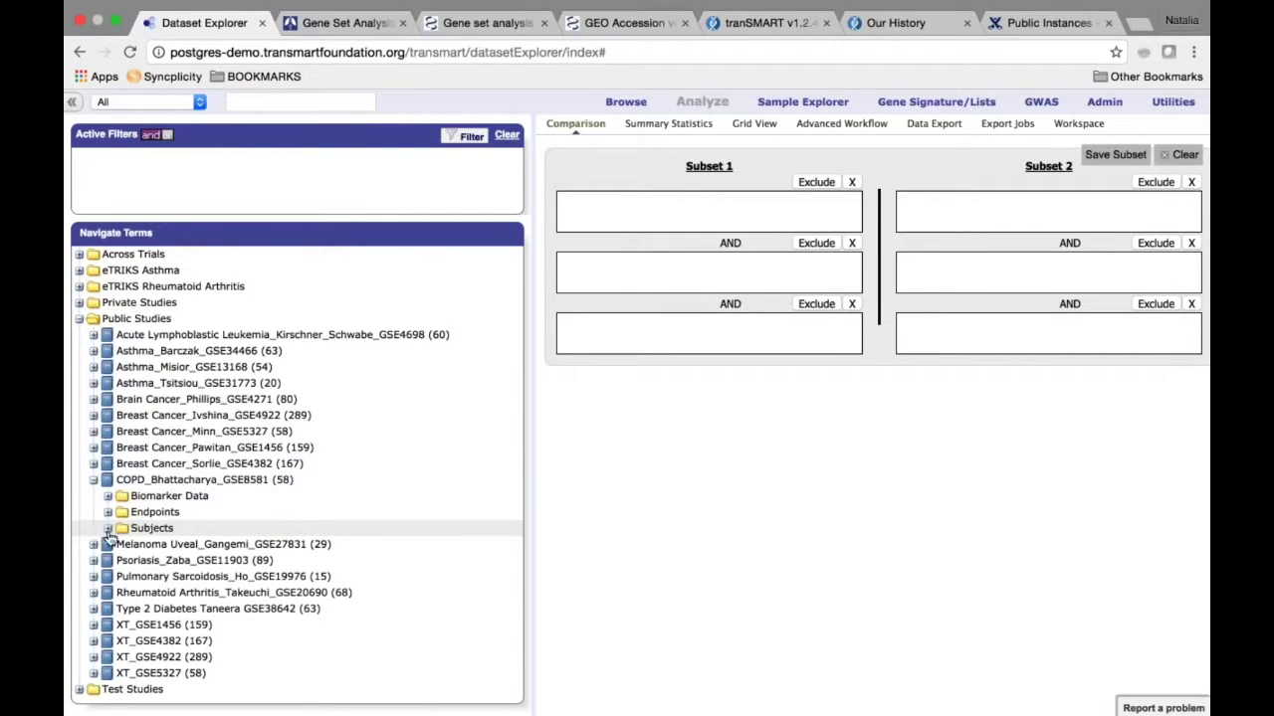
pyautogui.click(108, 529)
pyautogui.scroll(-2, 105, 527)
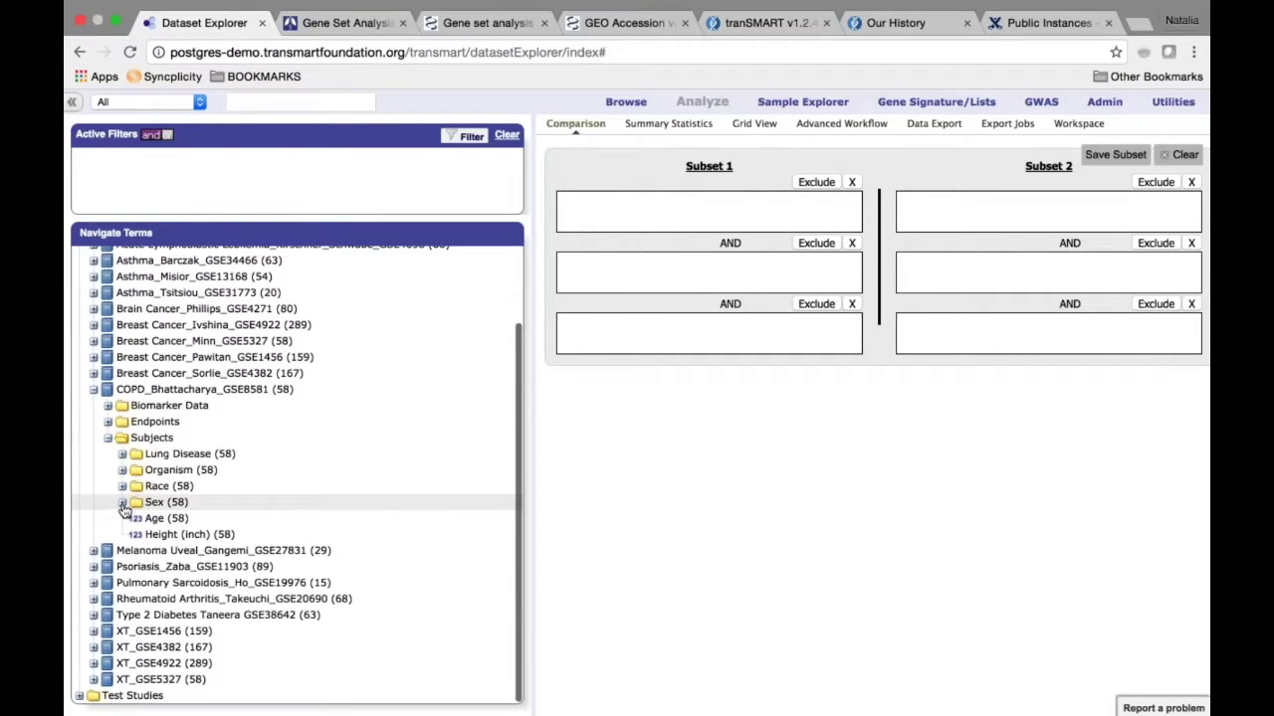
pyautogui.click(123, 502)
pyautogui.click(122, 486)
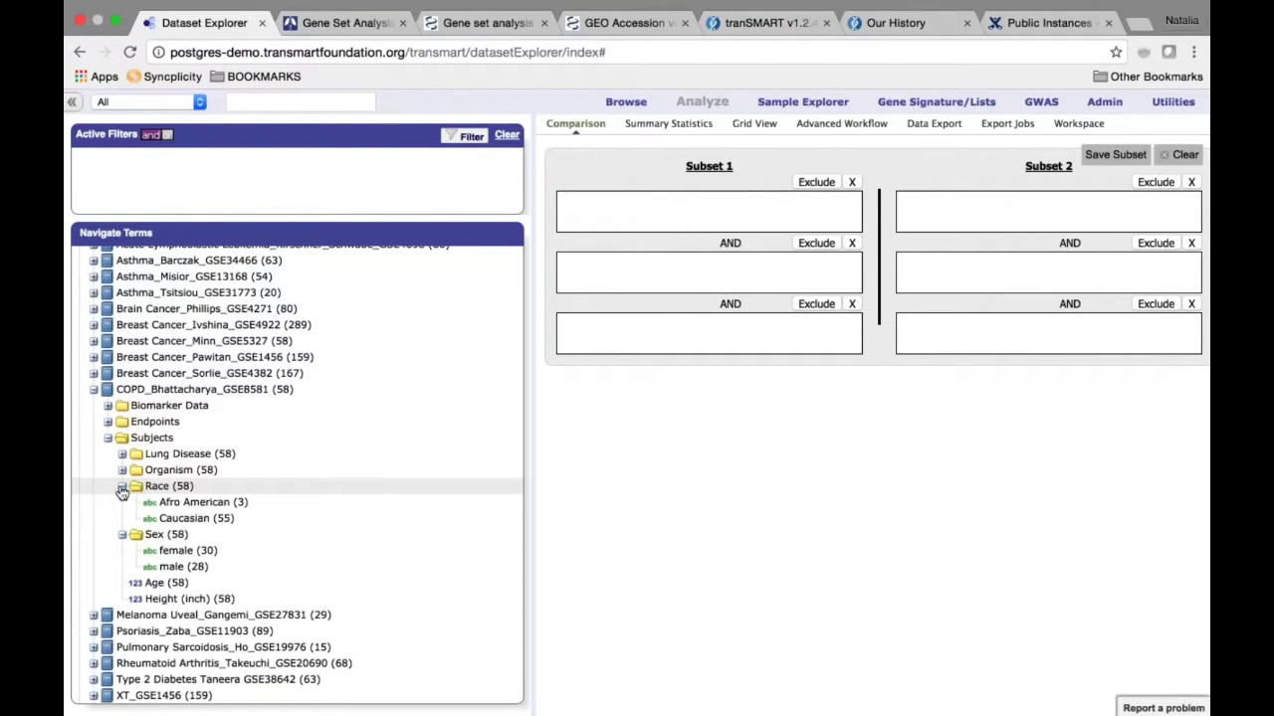
pyautogui.click(122, 471)
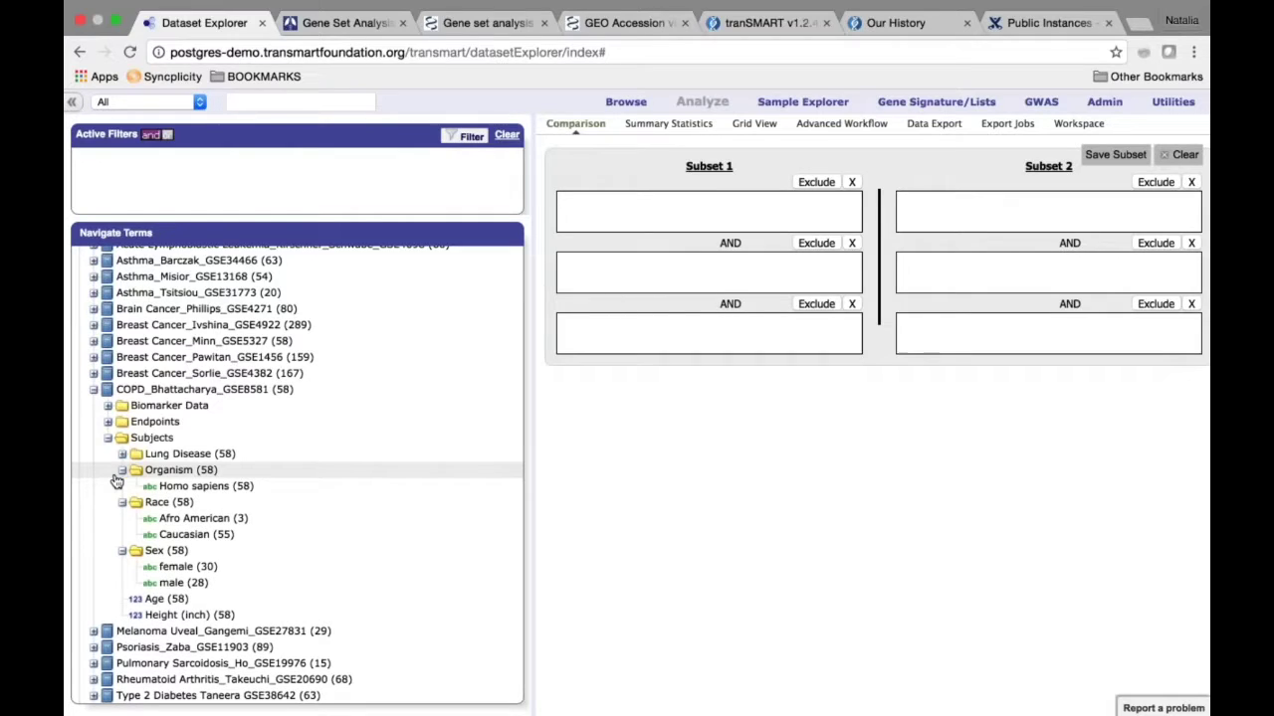
pyautogui.click(123, 454)
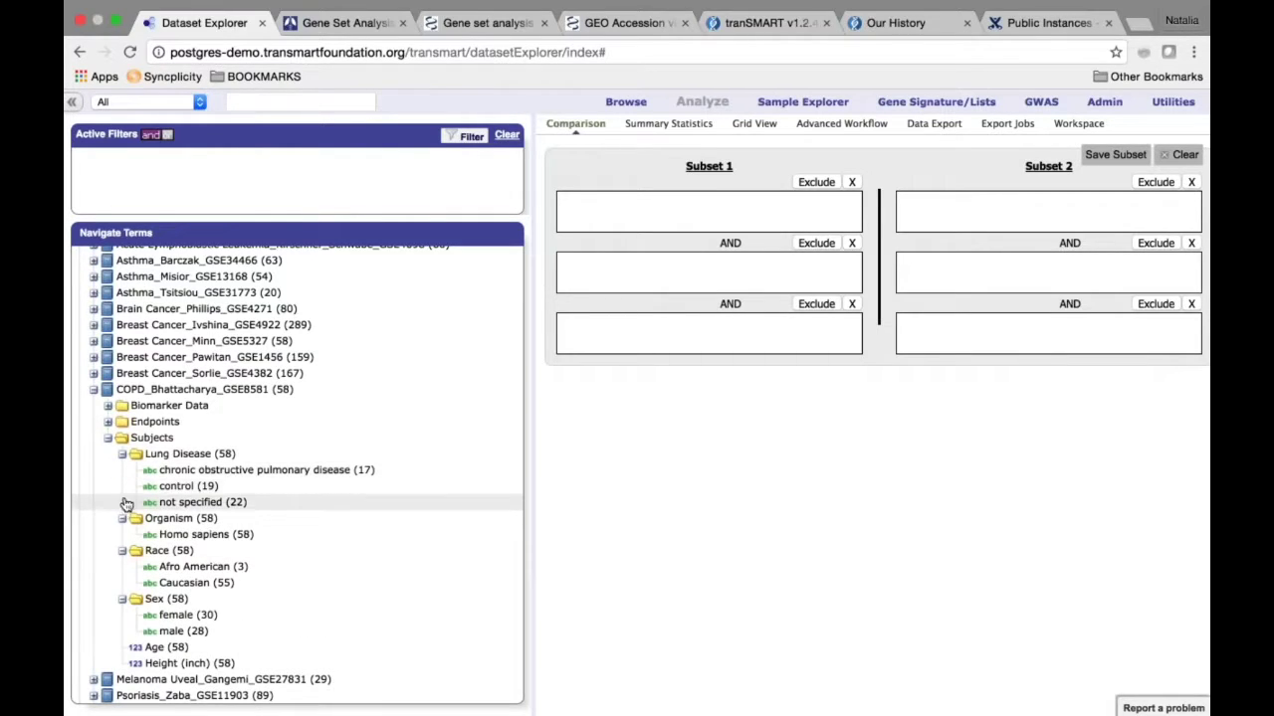
pyautogui.click(108, 438)
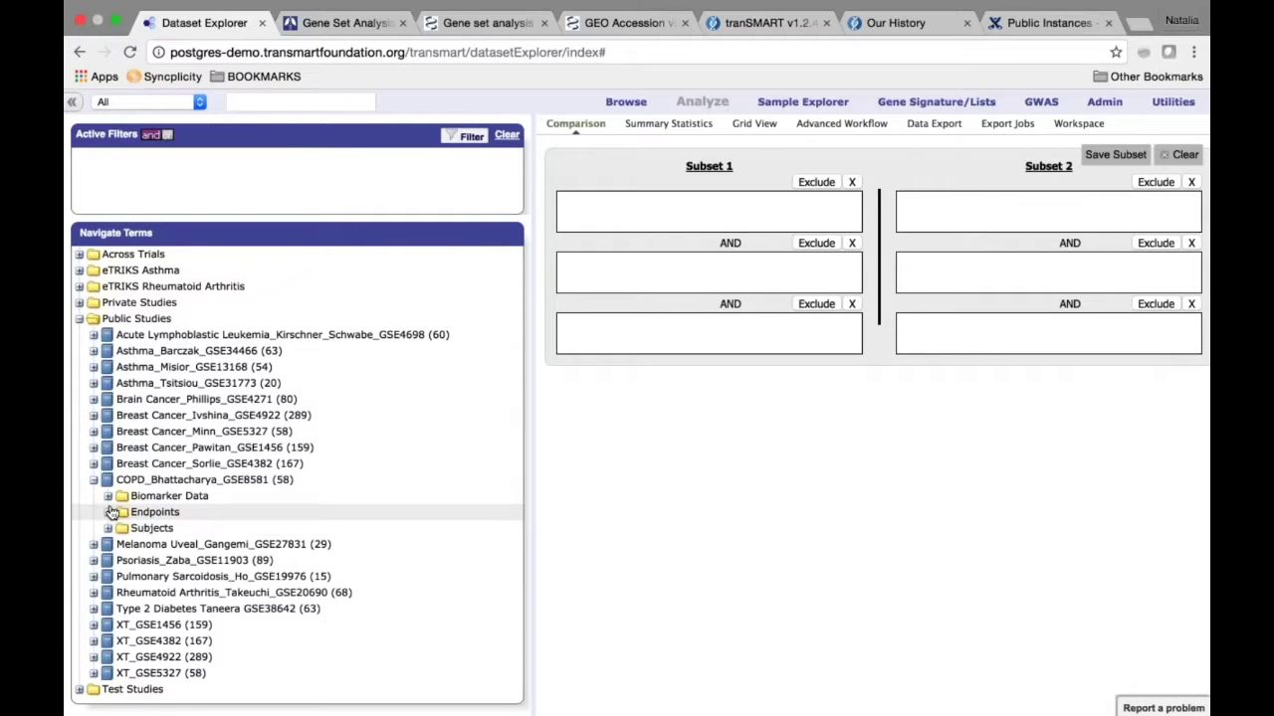
# - Review the study's Endpoints and Biomarker Data folders, collapsing each afterwards
pyautogui.click(110, 516)
pyautogui.scroll(-1, 79, 515)
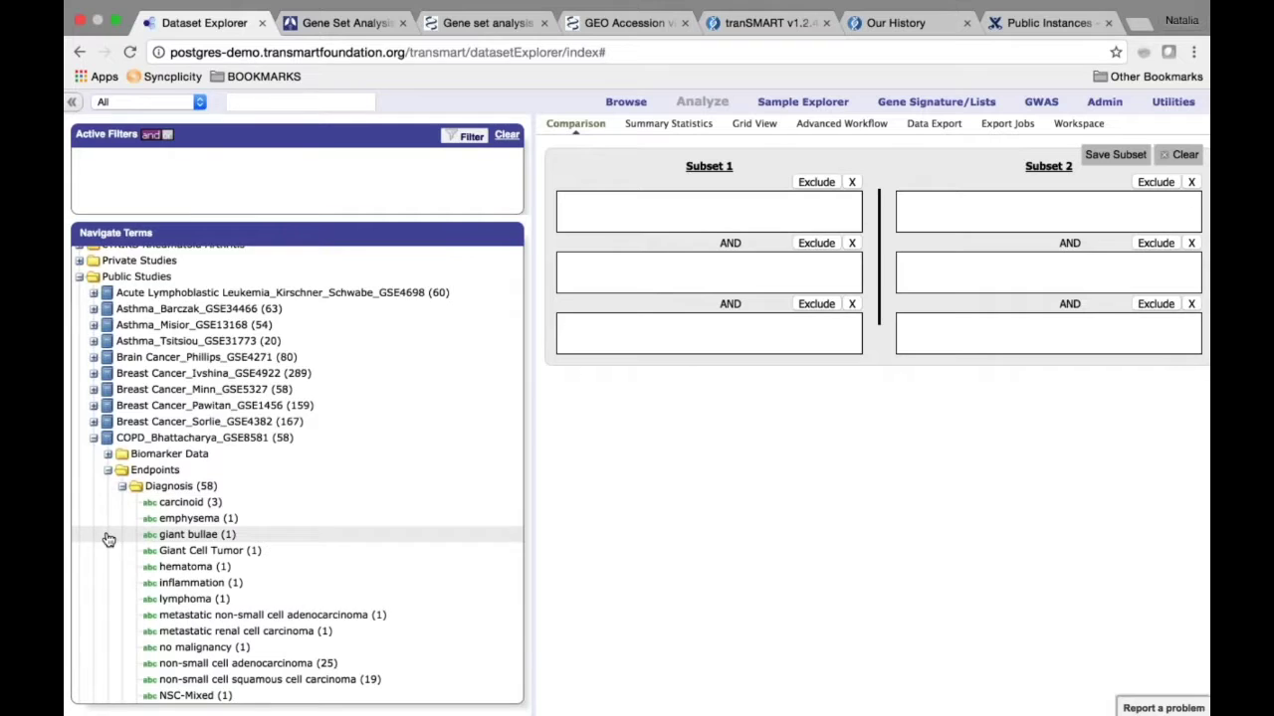
pyautogui.scroll(-3, 105, 534)
pyautogui.scroll(-1, 105, 537)
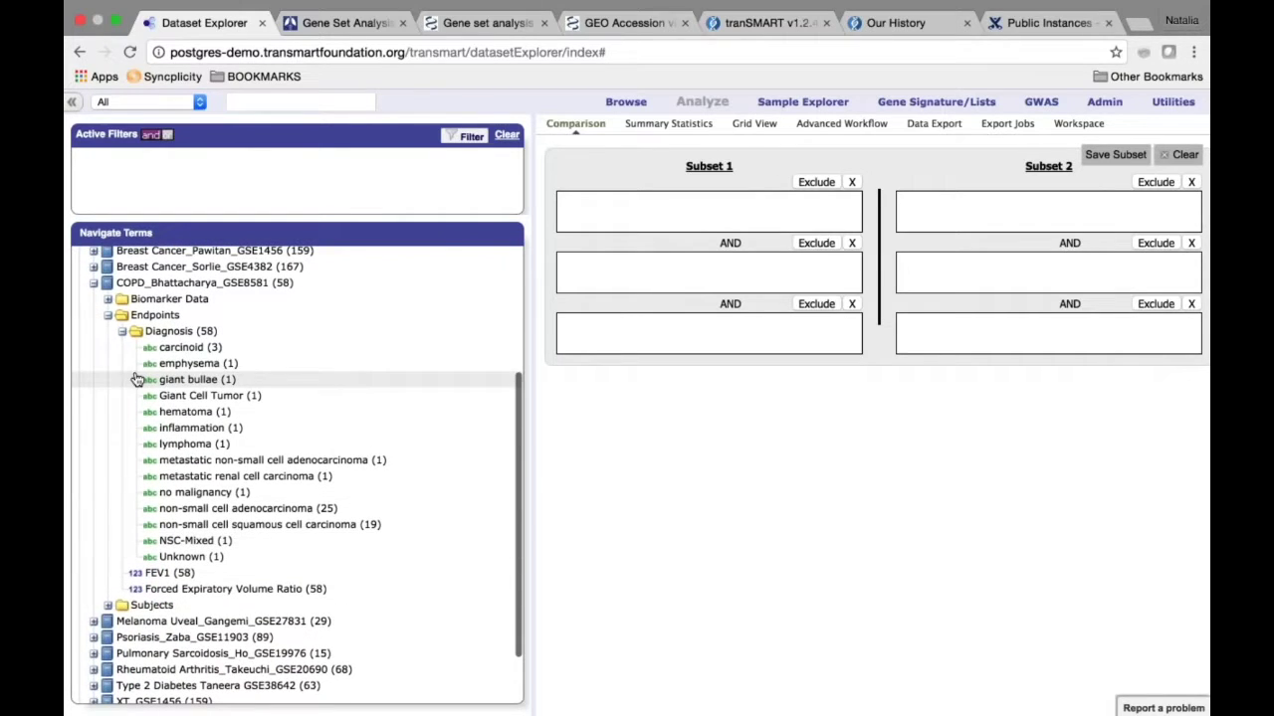
pyautogui.click(122, 335)
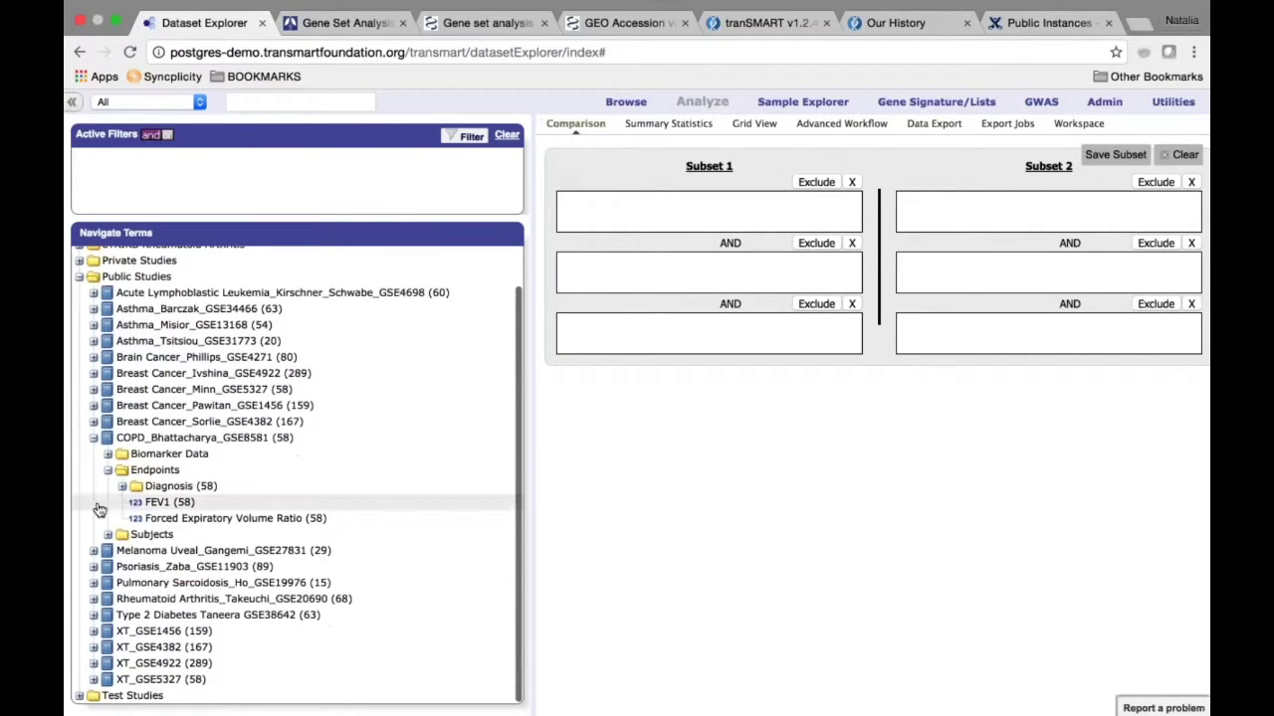
pyautogui.click(107, 469)
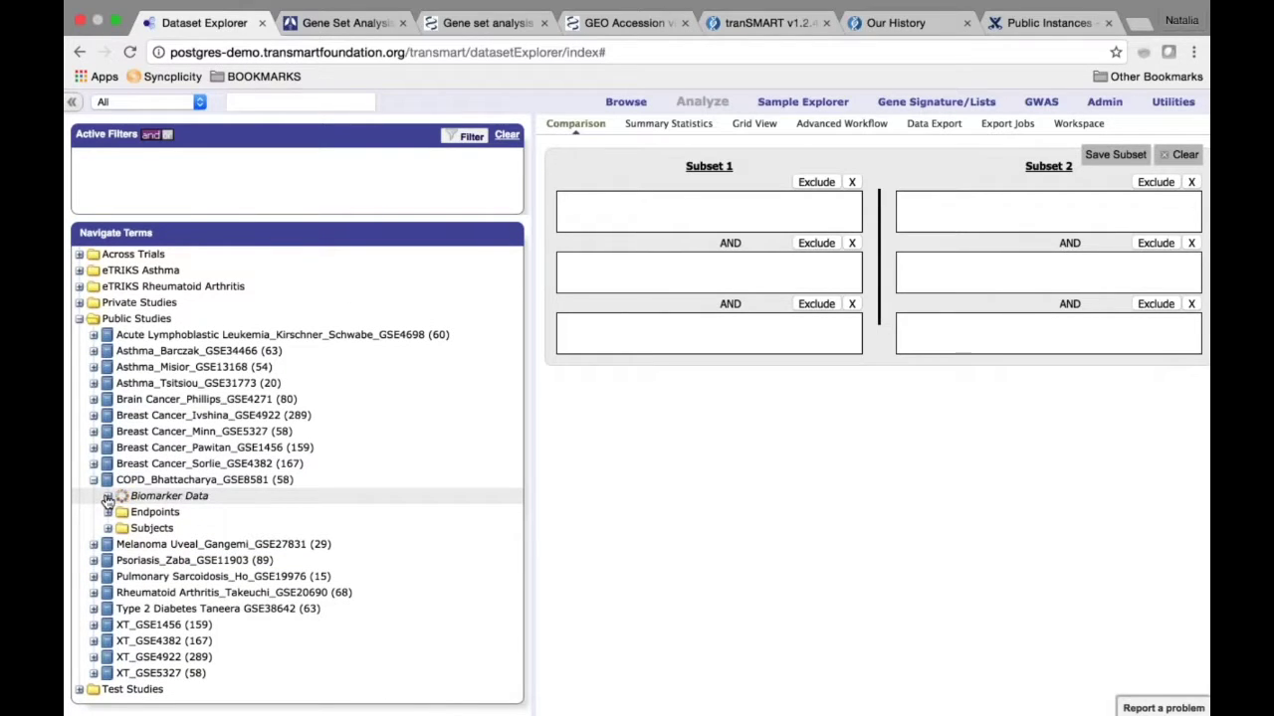
pyautogui.click(123, 505)
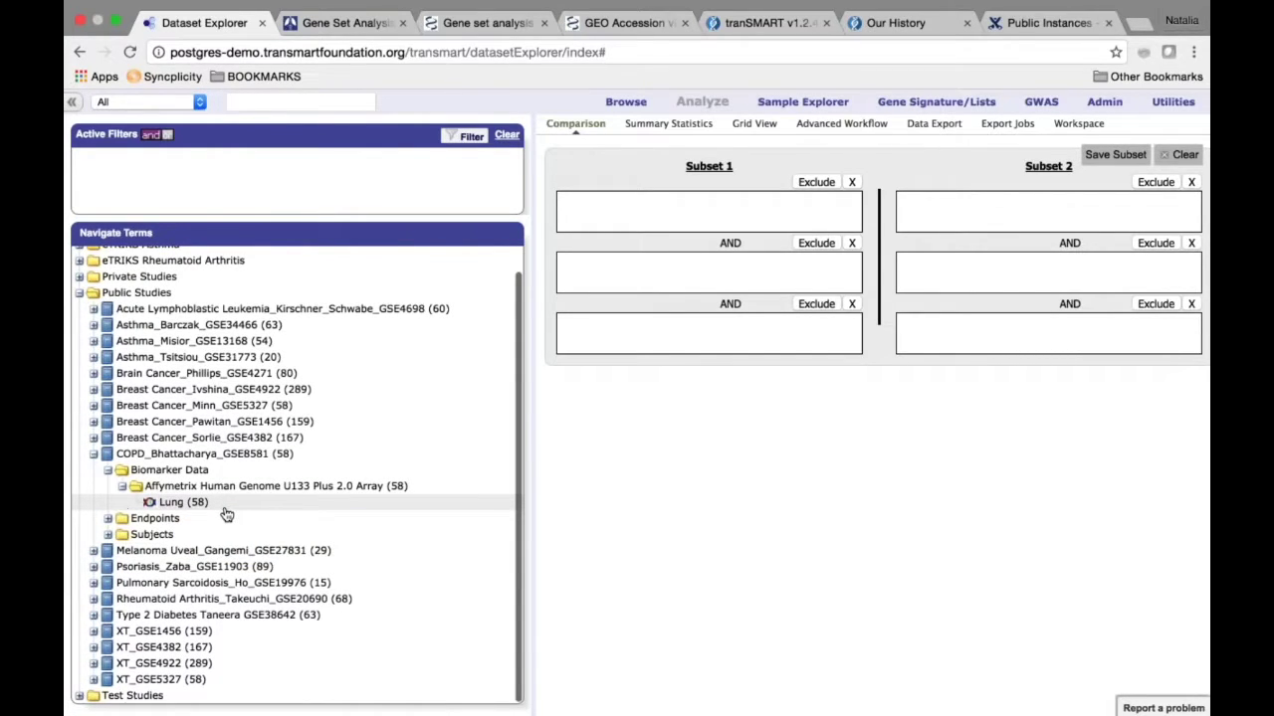
pyautogui.click(108, 470)
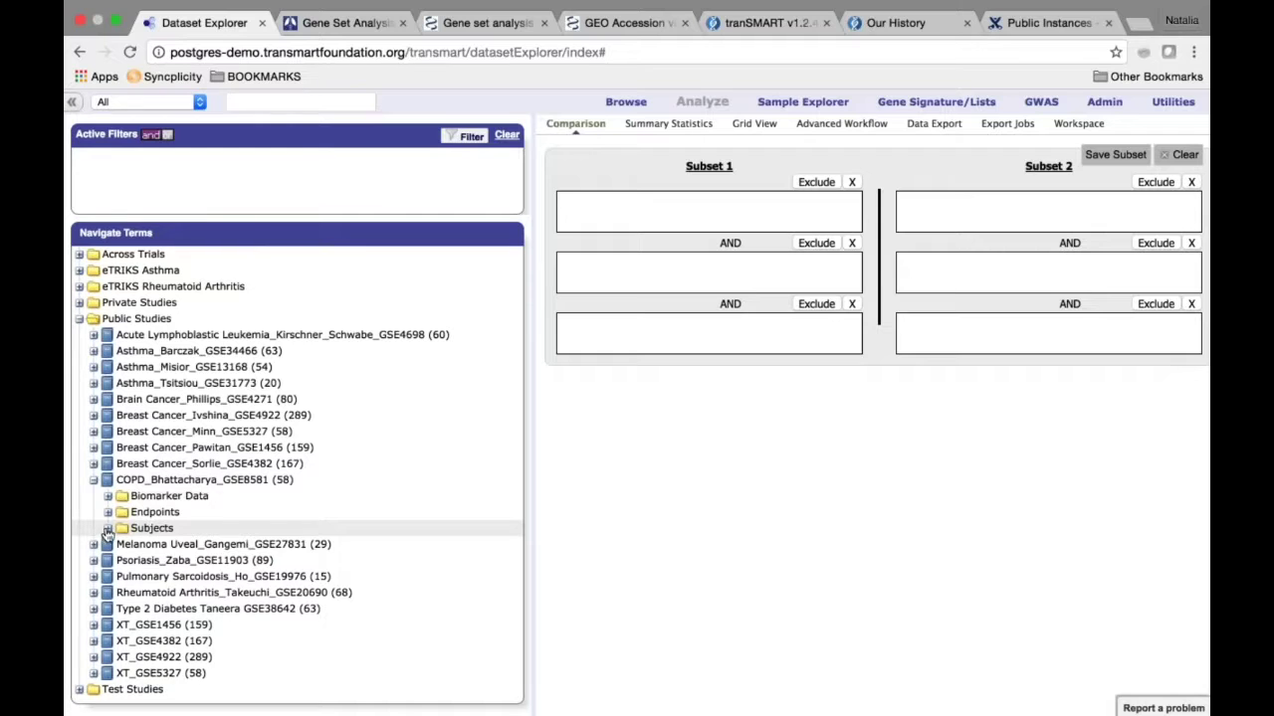
# - Expand the COPD study's Subjects and Biomarker Data, collapse Lung Disease, and show U133 Plus 2.0 Lung (58)
pyautogui.click(107, 529)
pyautogui.scroll(-3, 89, 599)
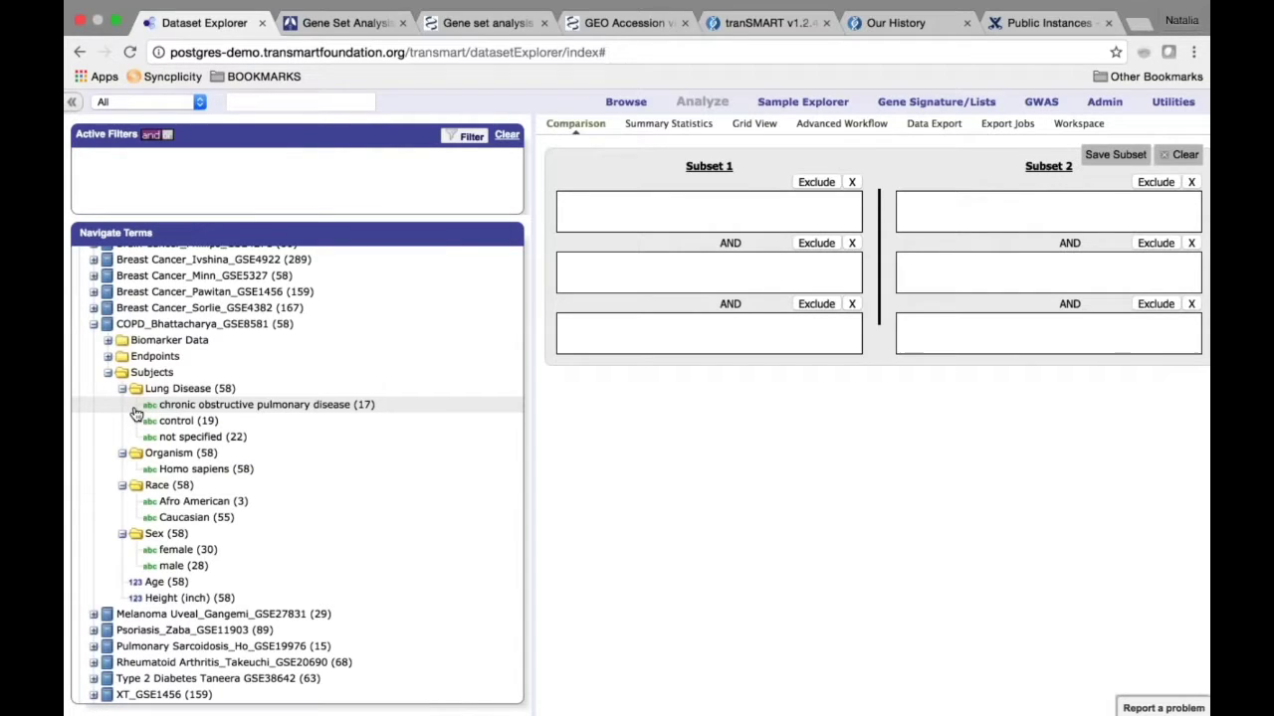
pyautogui.click(123, 390)
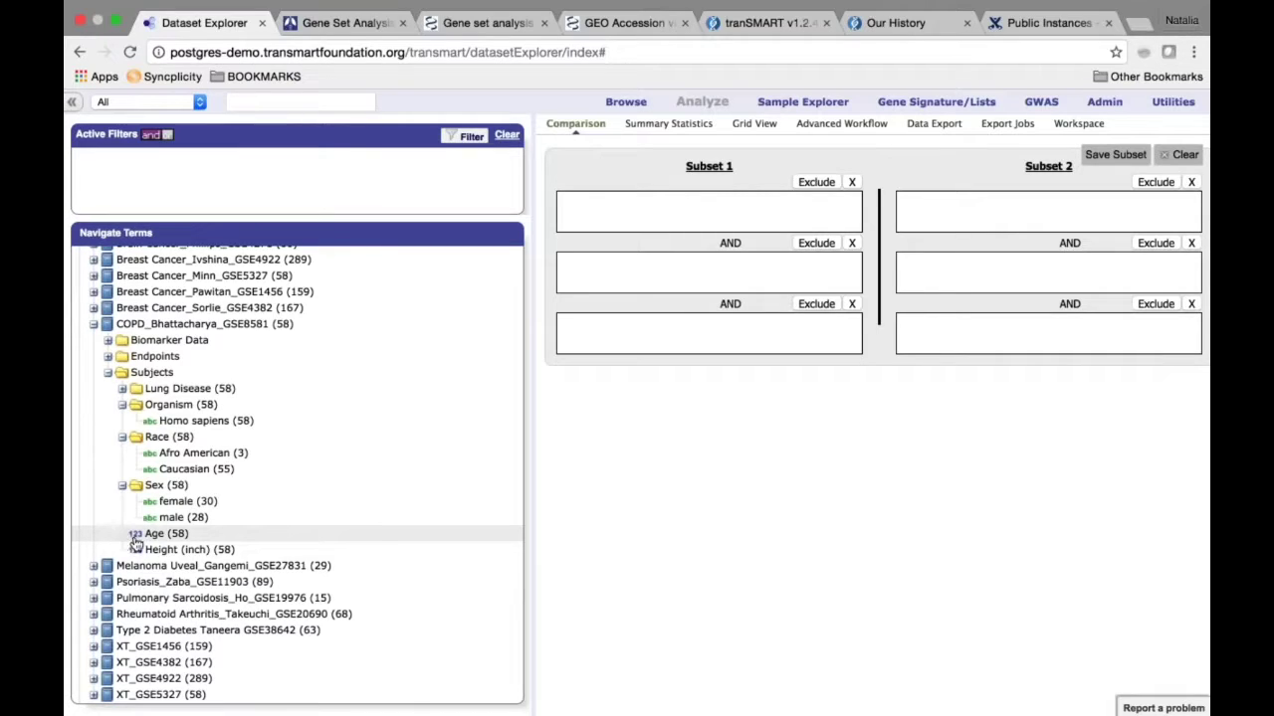
pyautogui.click(107, 340)
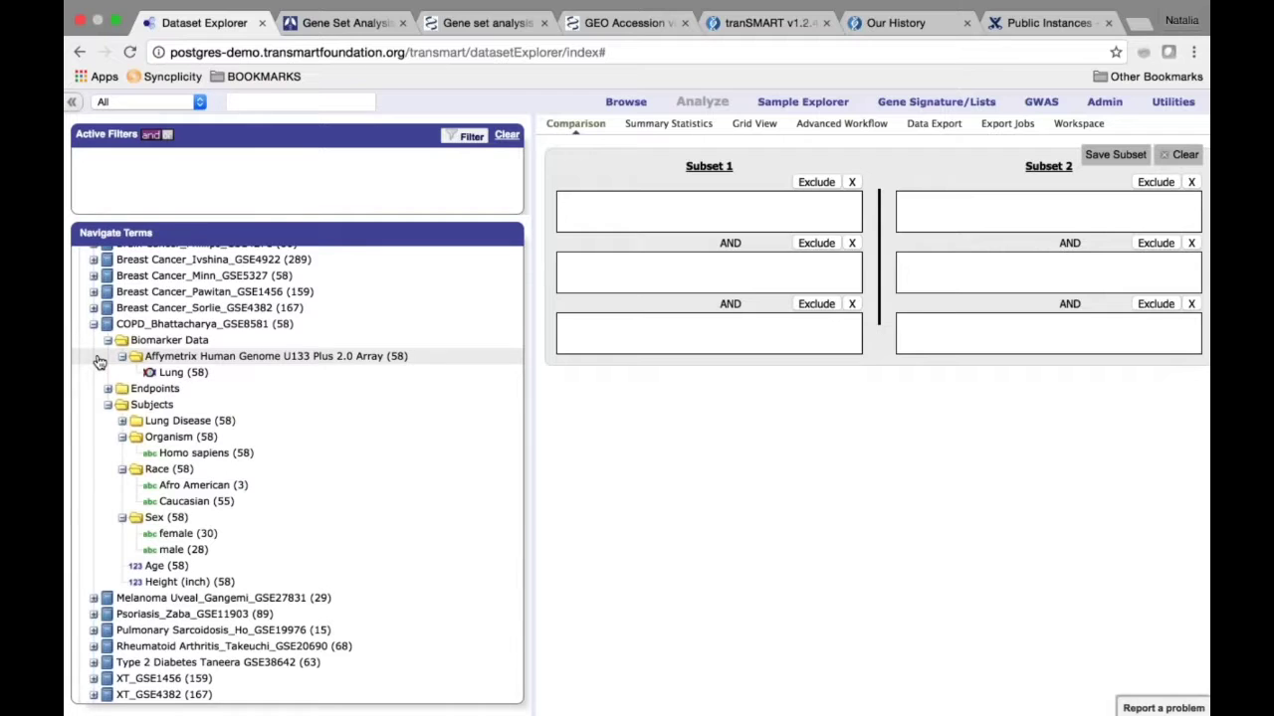
pyautogui.scroll(2, 99, 362)
# - Collapse Subjects under COPD_Bhattacharya_GSE8581, leaving only the Affymetrix array with Lung (58) expanded
pyautogui.scroll(-2, 100, 362)
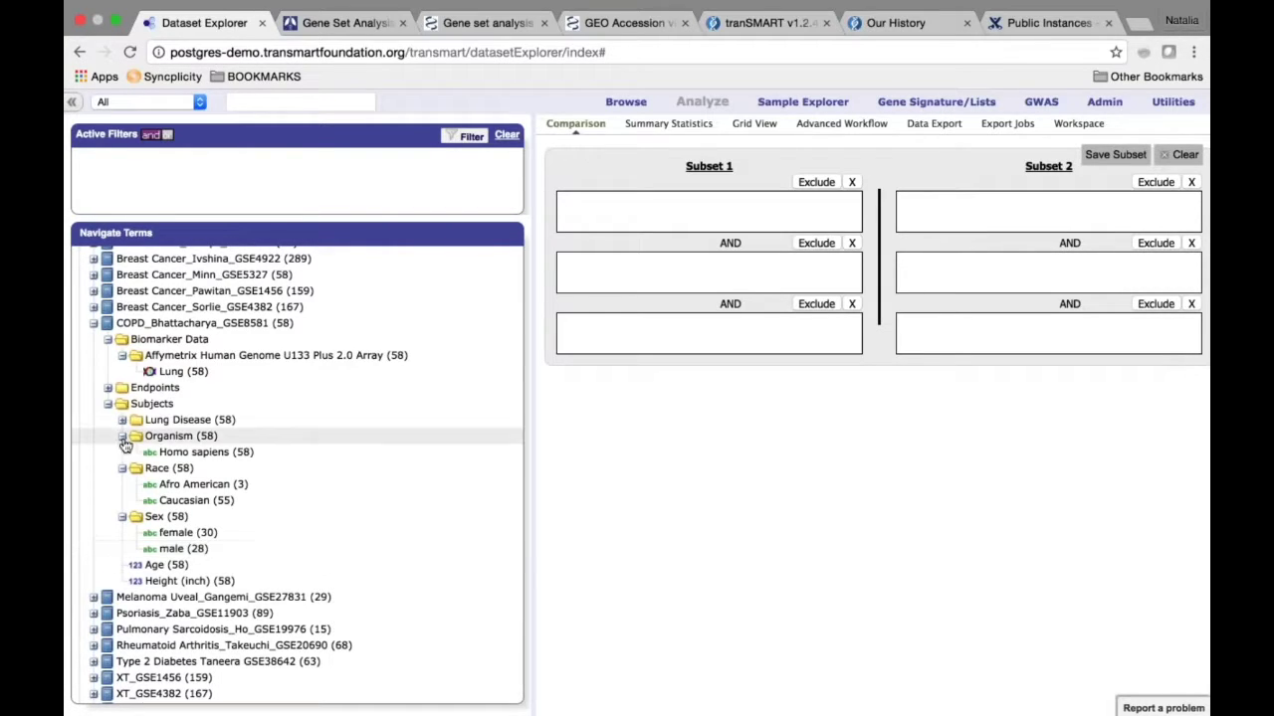
pyautogui.click(107, 404)
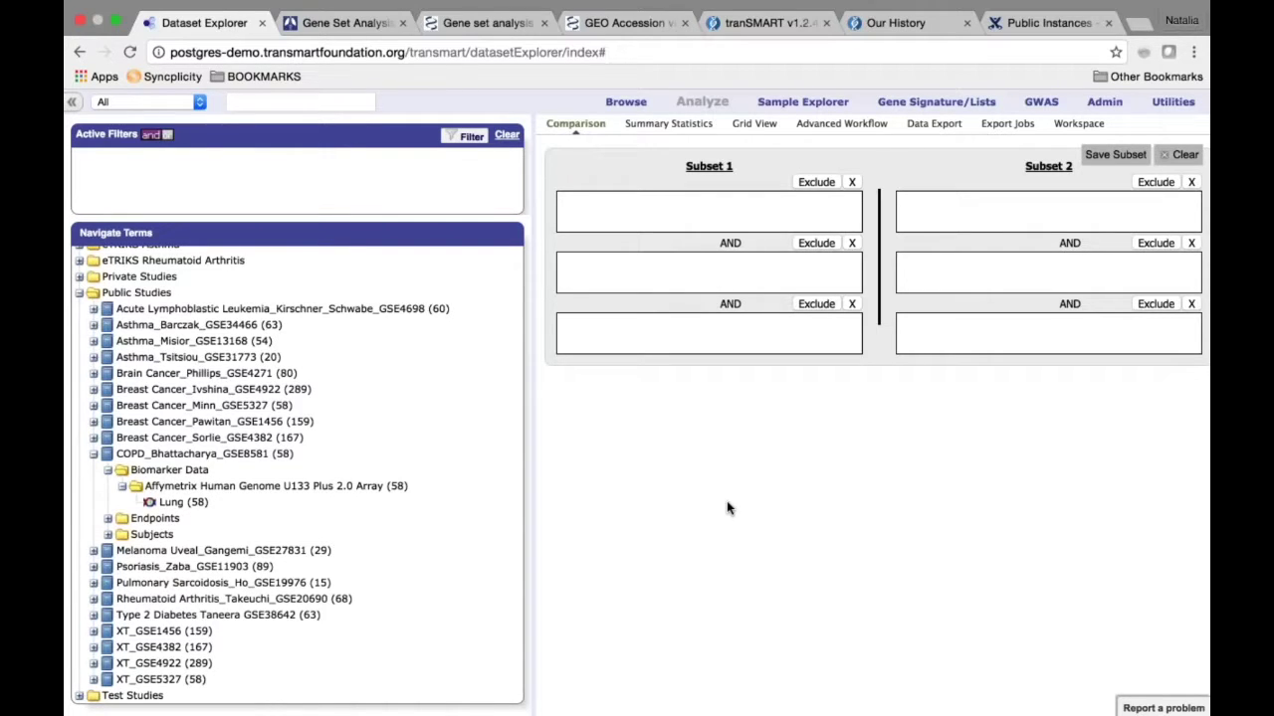
# - Widen the subset area and re-expand Subjects and Lung Disease: COPD (17), control (19), not specified (22)
pyautogui.moveTo(529, 477); pyautogui.dragTo(487, 478)
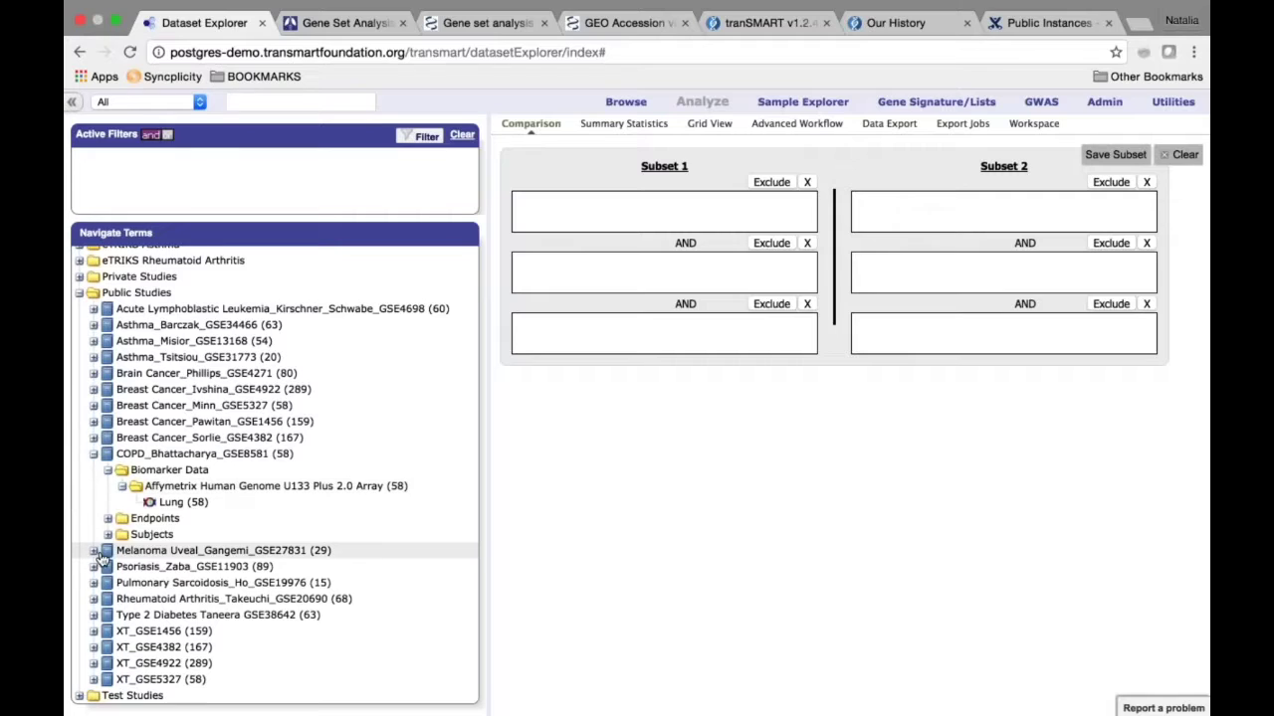
pyautogui.doubleClick(139, 535)
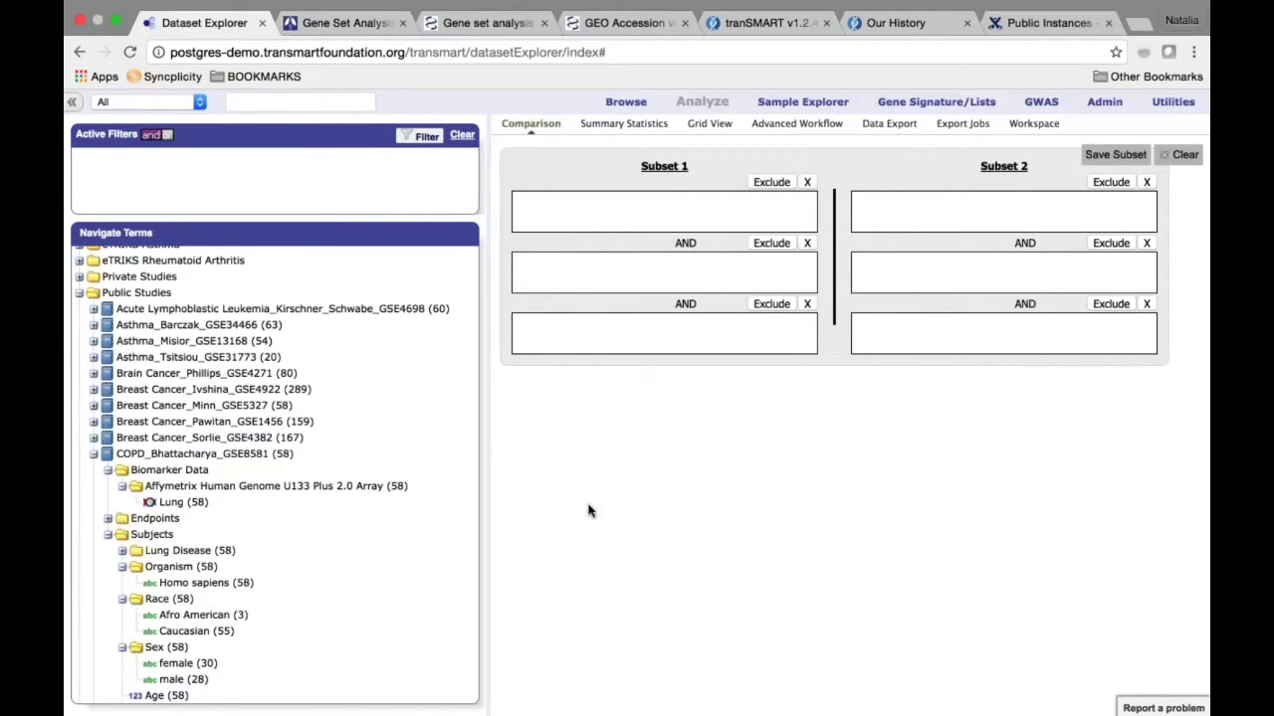
pyautogui.scroll(-3, 441, 455)
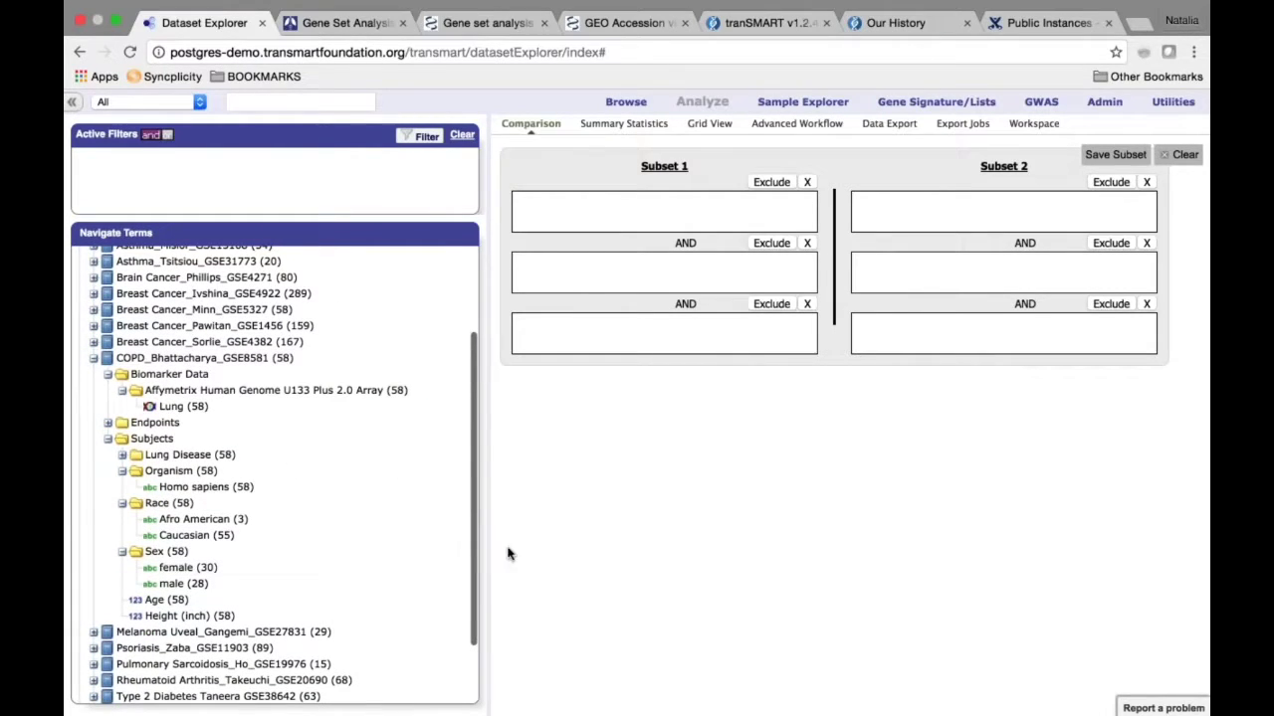
pyautogui.scroll(-2, 457, 515)
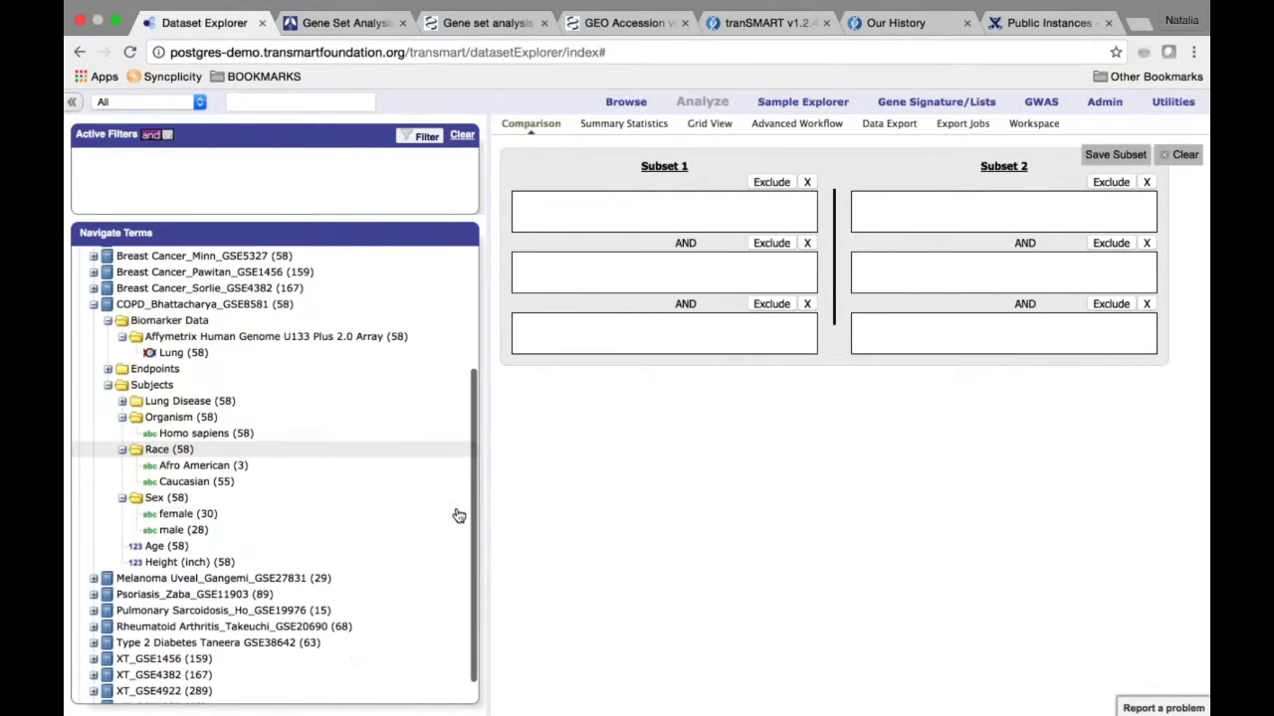
pyautogui.click(121, 401)
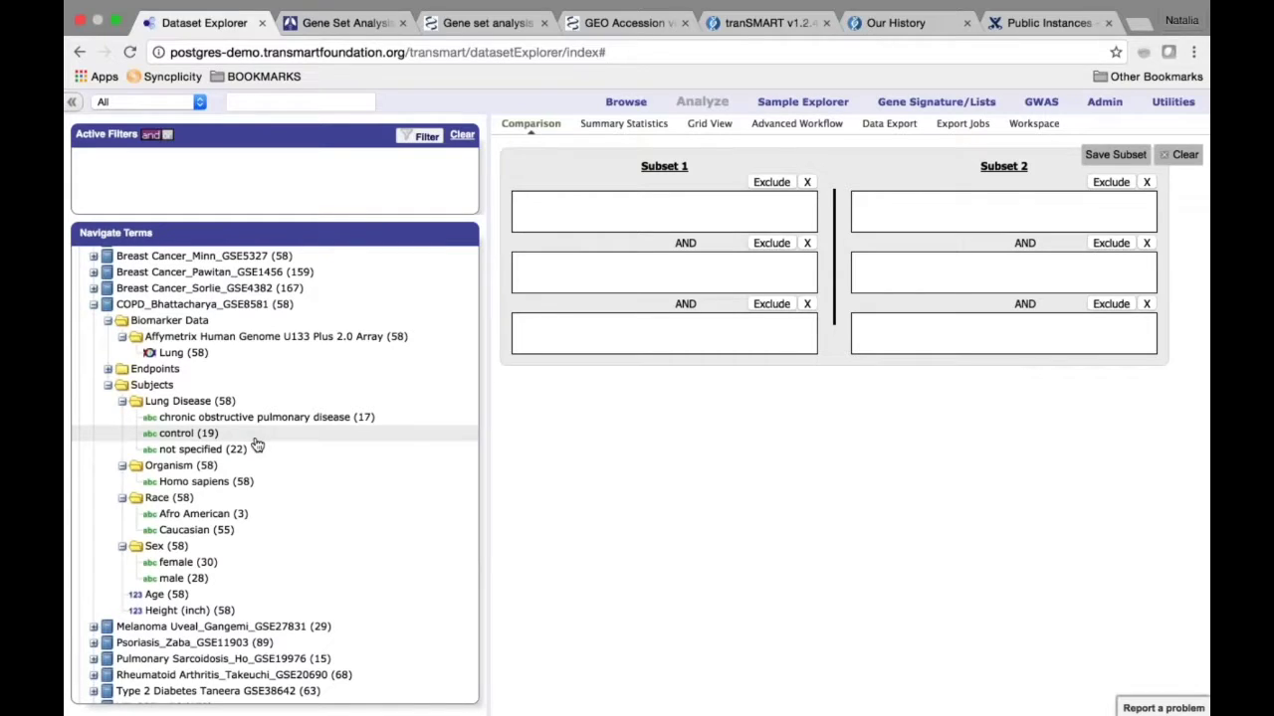
# - Put chronic obstructive pulmonary disease in Subset 1 and control in Subset 2, then view Summary Statistics
pyautogui.moveTo(269, 423); pyautogui.dragTo(548, 219)
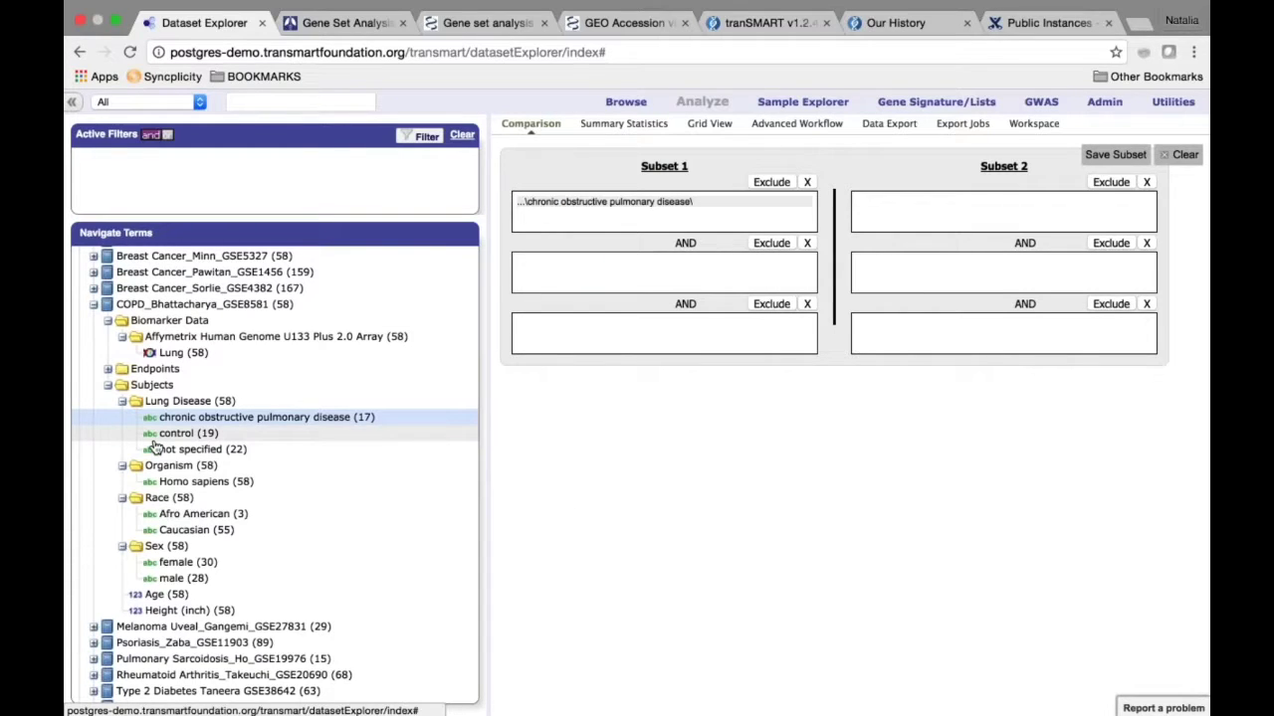
pyautogui.moveTo(169, 434); pyautogui.dragTo(910, 213)
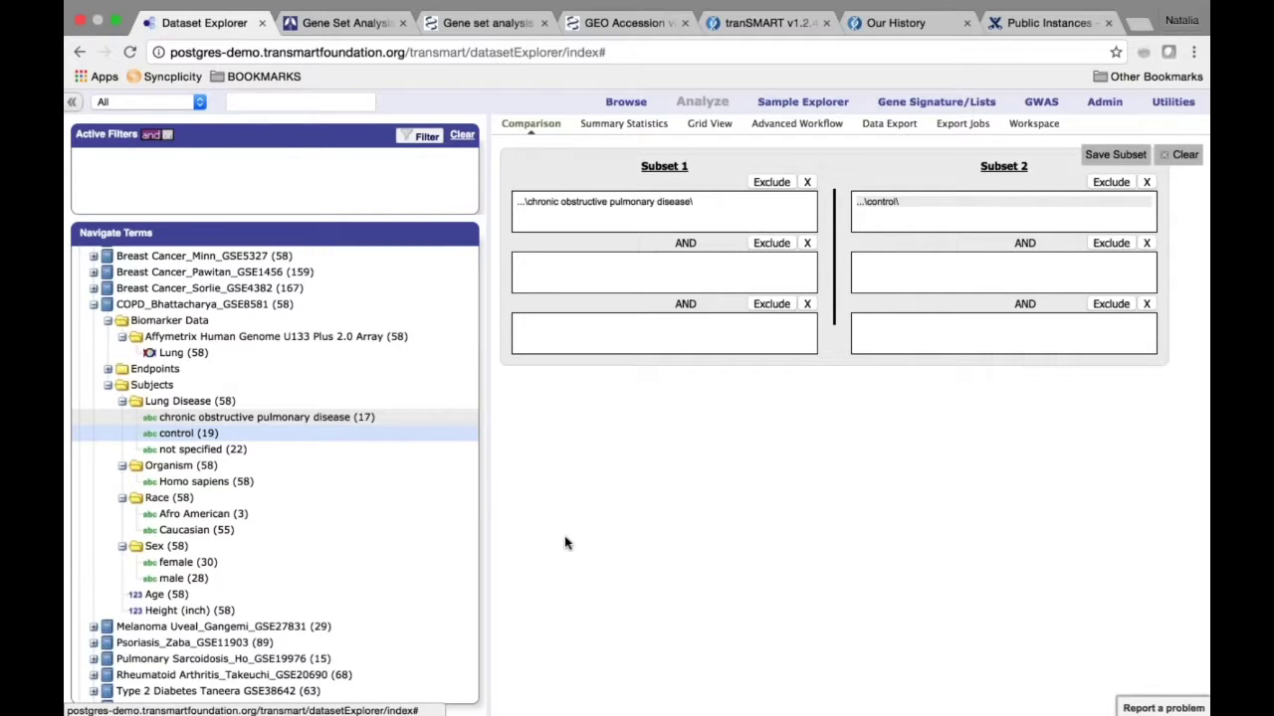
pyautogui.click(615, 128)
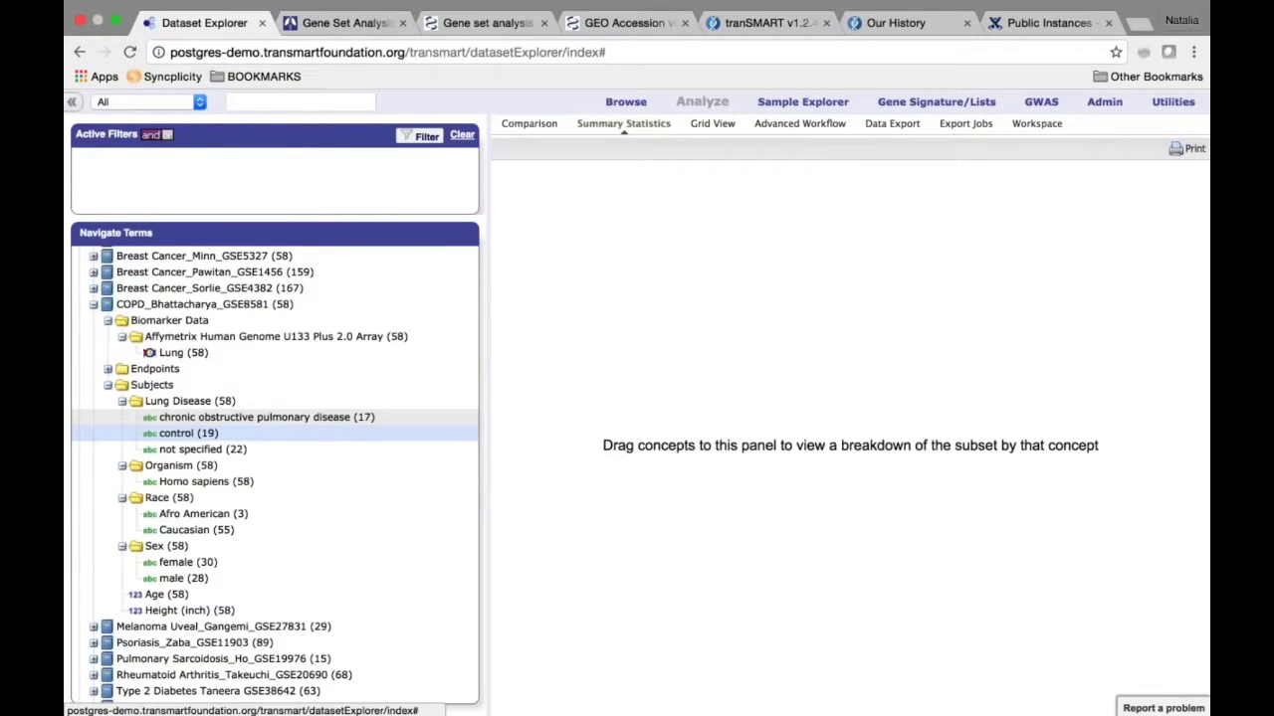
# - Widen and review the 17 COPD vs 19 control report: mean ages 65.06 and 64.11, plus sex and race charts
pyautogui.moveTo(487, 457); pyautogui.dragTo(394, 457)
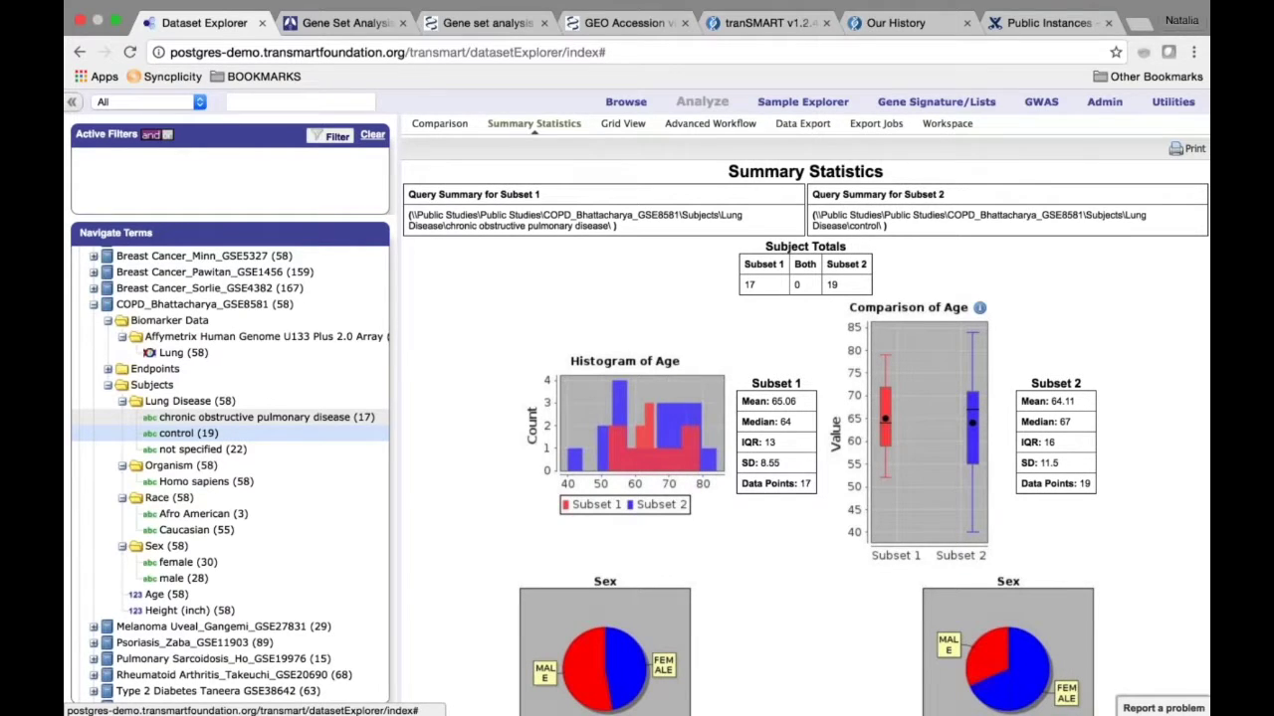
pyautogui.scroll(-5, 445, 404)
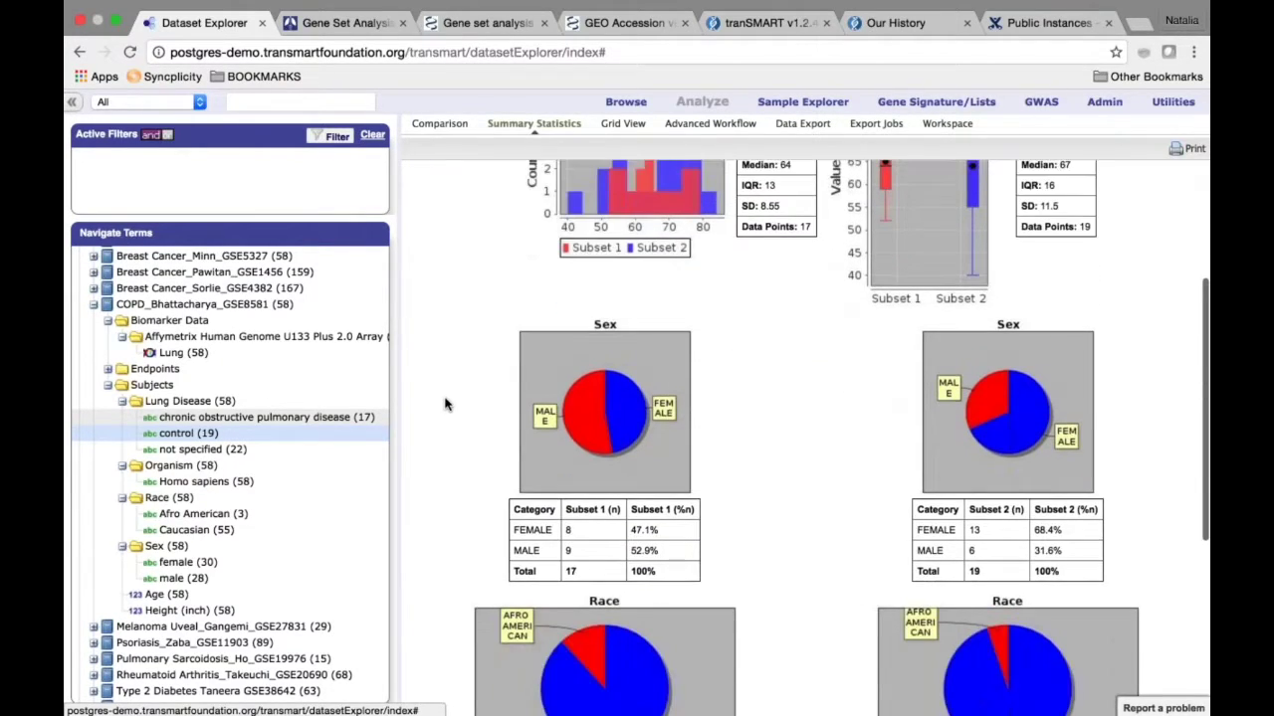
pyautogui.scroll(-8, 445, 404)
pyautogui.scroll(13, 445, 404)
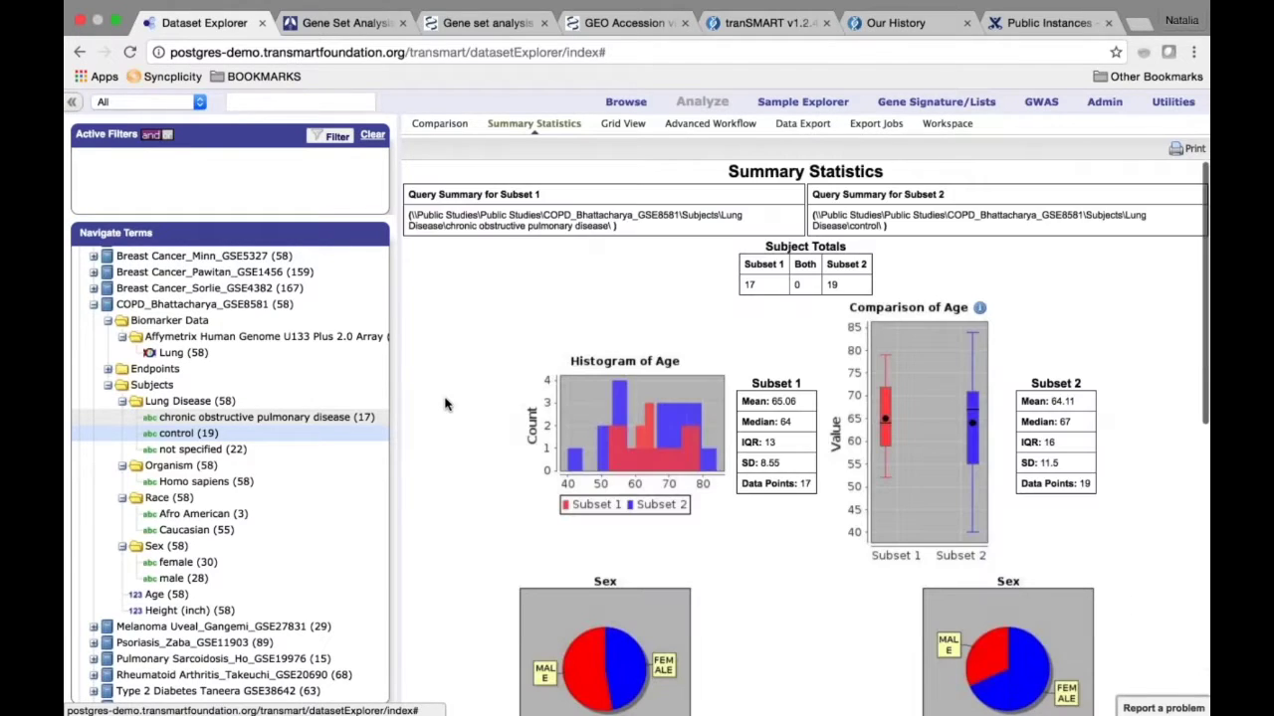
pyautogui.scroll(-5, 444, 404)
pyautogui.scroll(5, 445, 404)
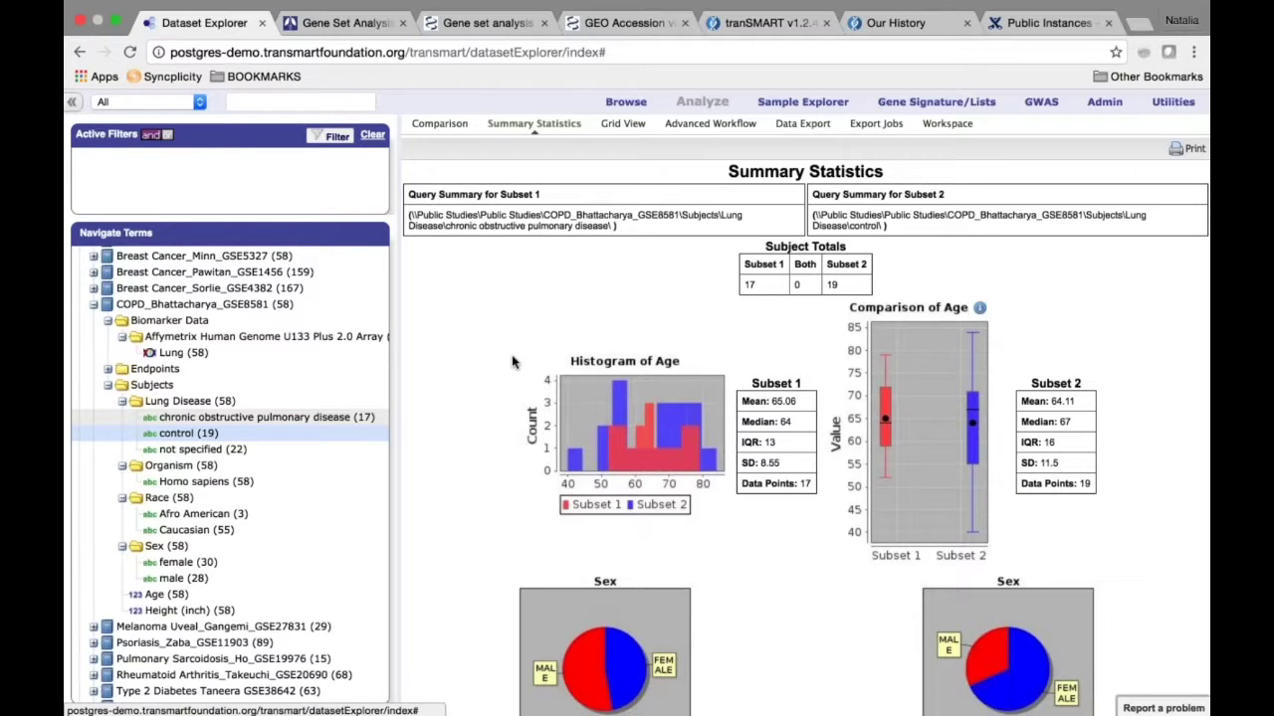
pyautogui.scroll(-10, 512, 363)
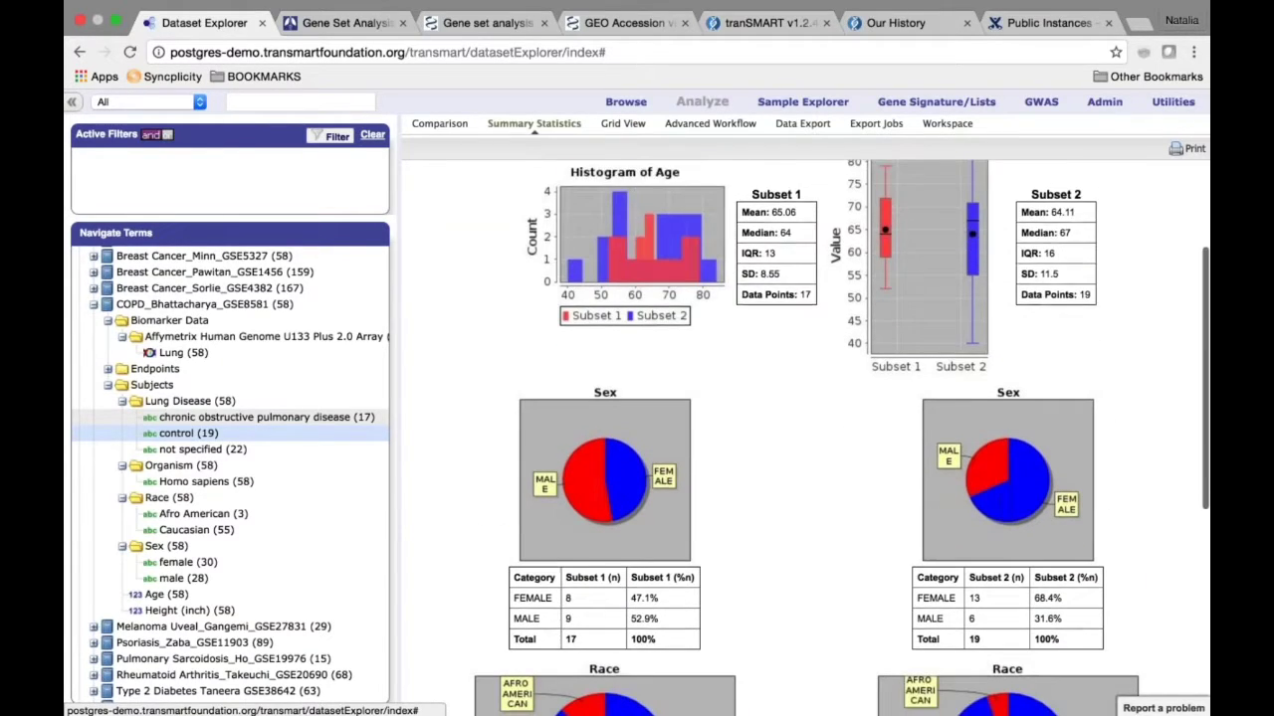
pyautogui.scroll(-7, 805, 438)
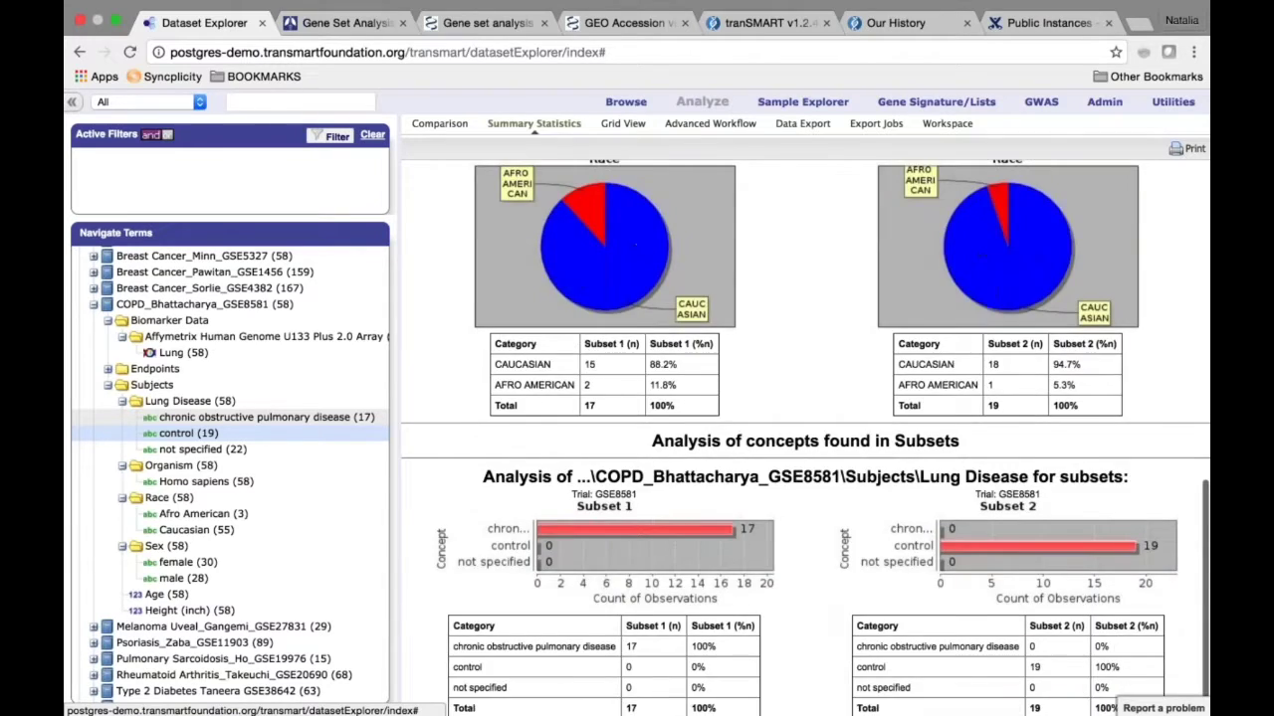
pyautogui.scroll(8, 805, 438)
pyautogui.scroll(10, 1154, 214)
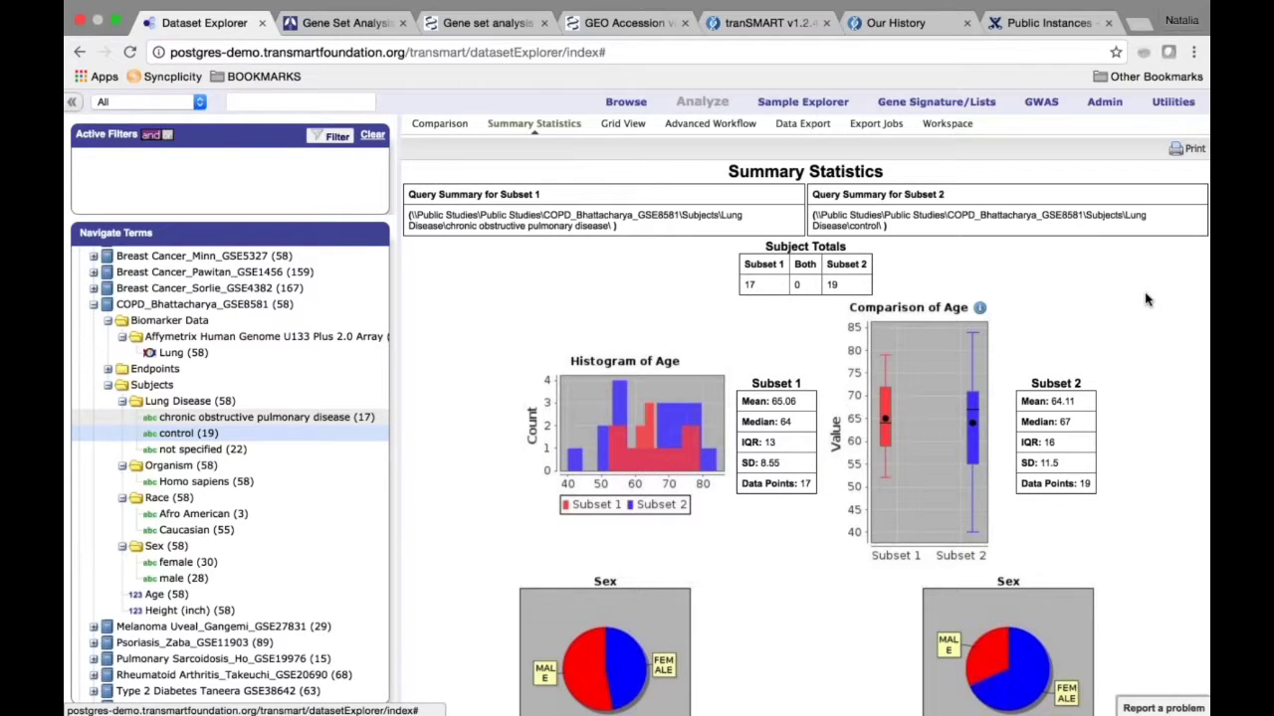
# - Expand Endpoints and analyze Forced Expiratory Volume Ratio: means 53.52 vs 77.45, t -9.7111
pyautogui.click(108, 385)
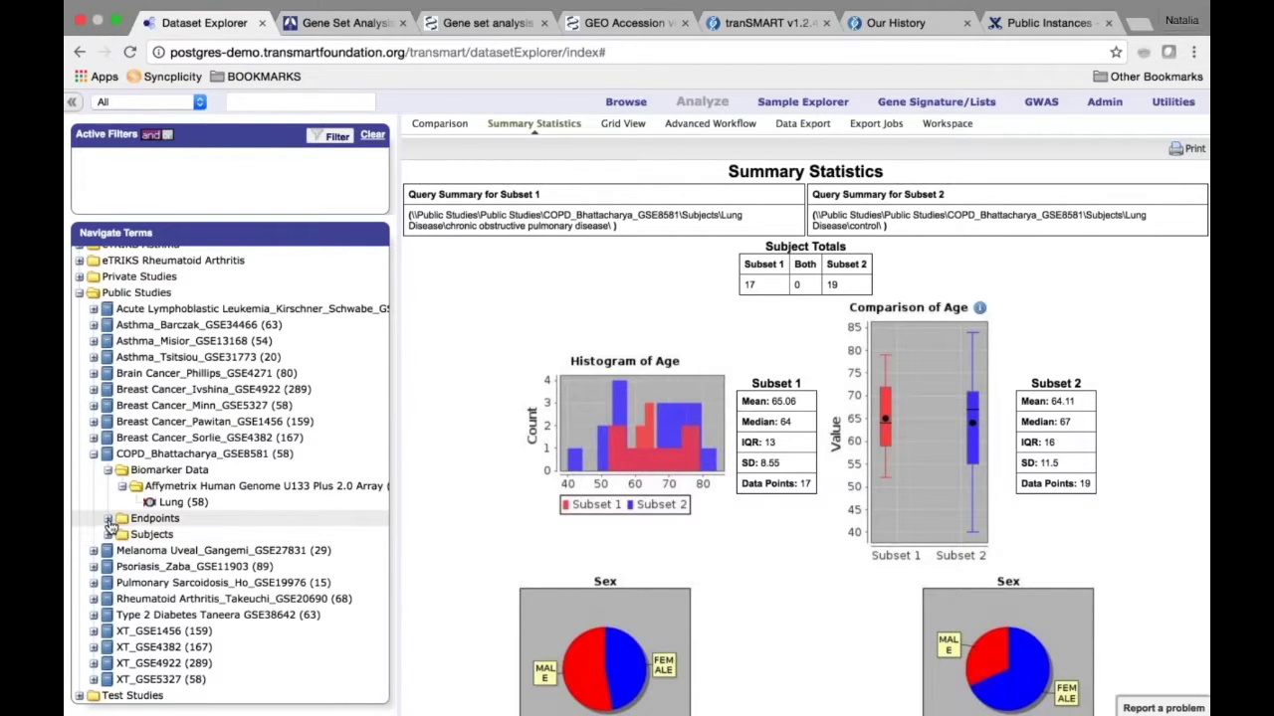
pyautogui.click(107, 519)
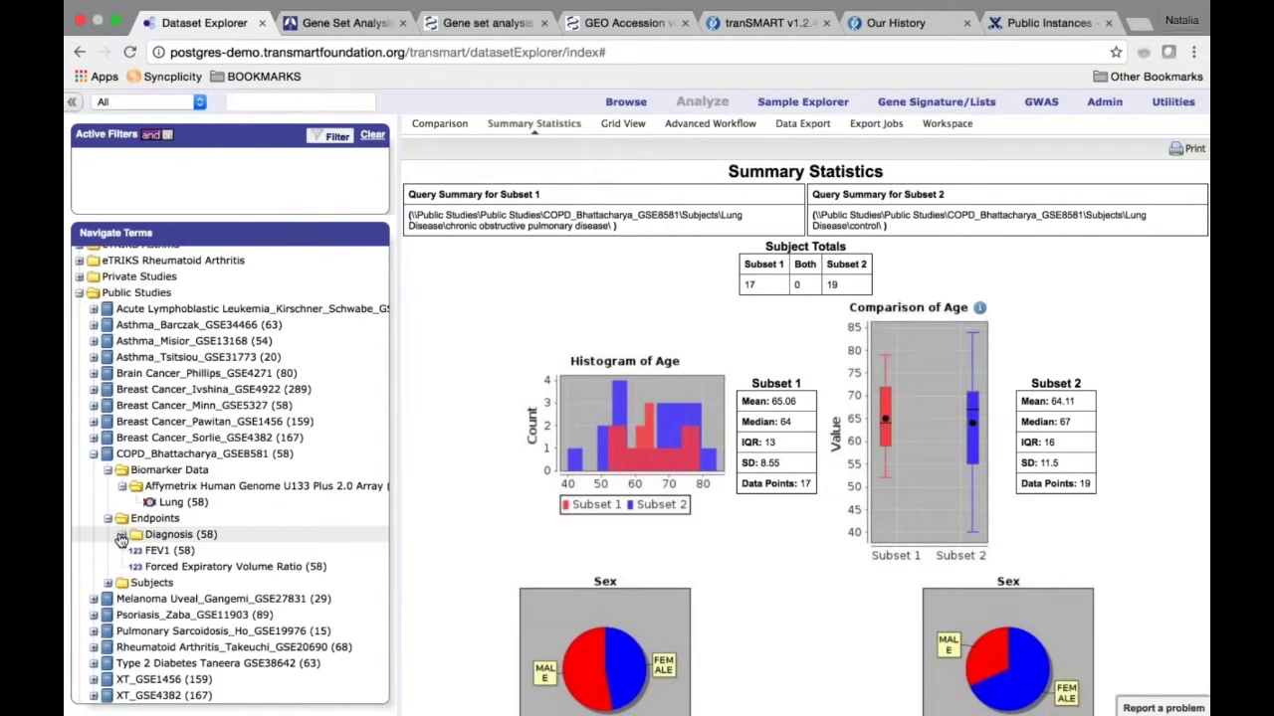
pyautogui.click(121, 535)
pyautogui.click(122, 536)
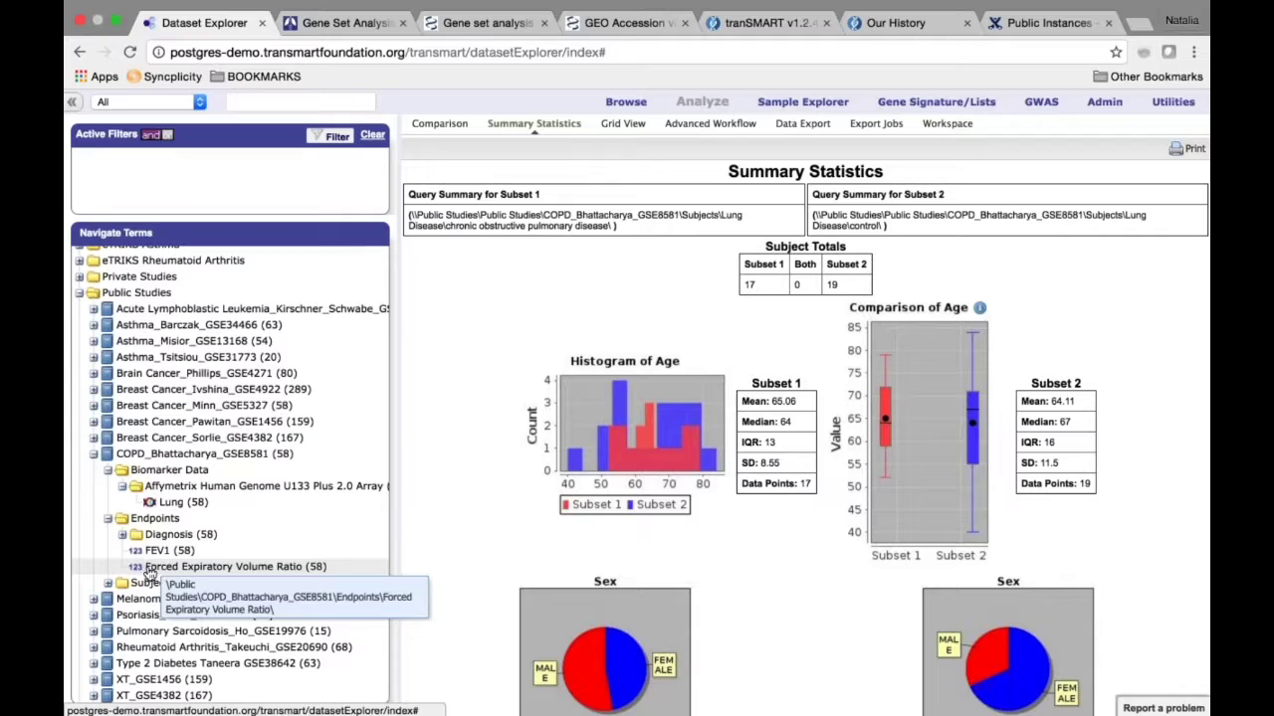
pyautogui.moveTo(149, 572); pyautogui.dragTo(472, 319)
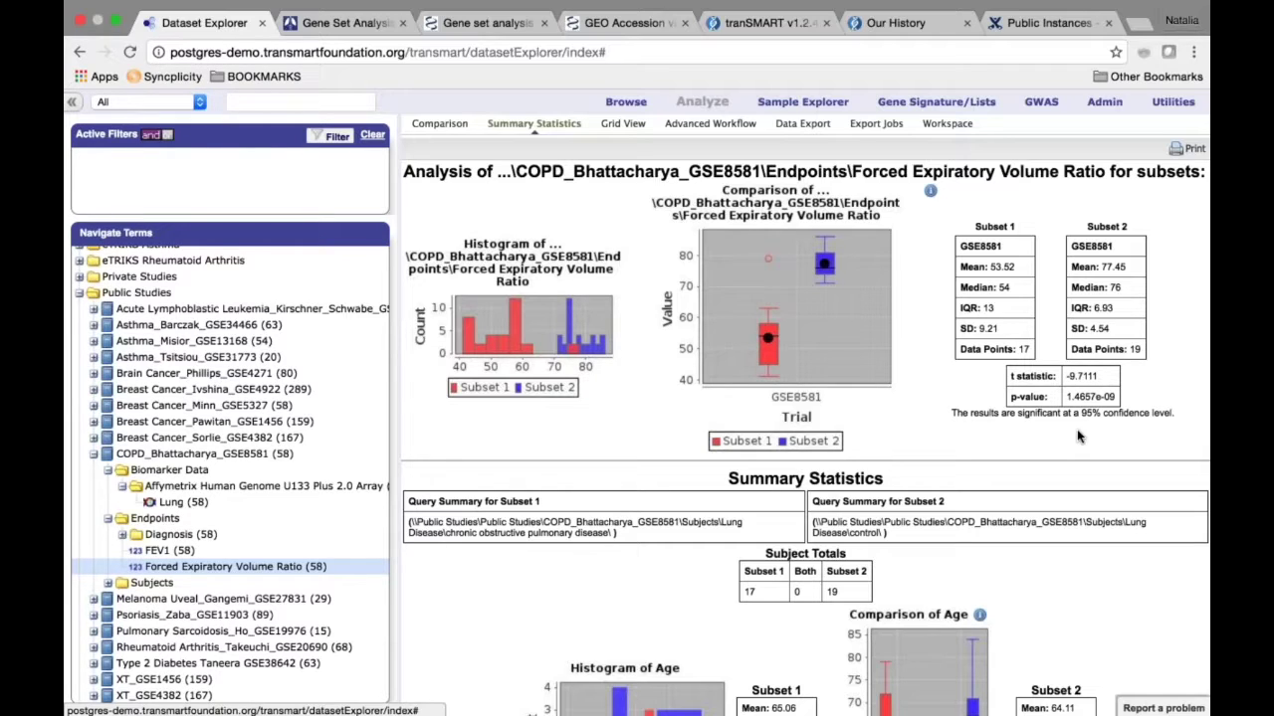
# - Return to the Comparison tab with COPD patients in Subset 1 and controls in Subset 2
pyautogui.click(439, 123)
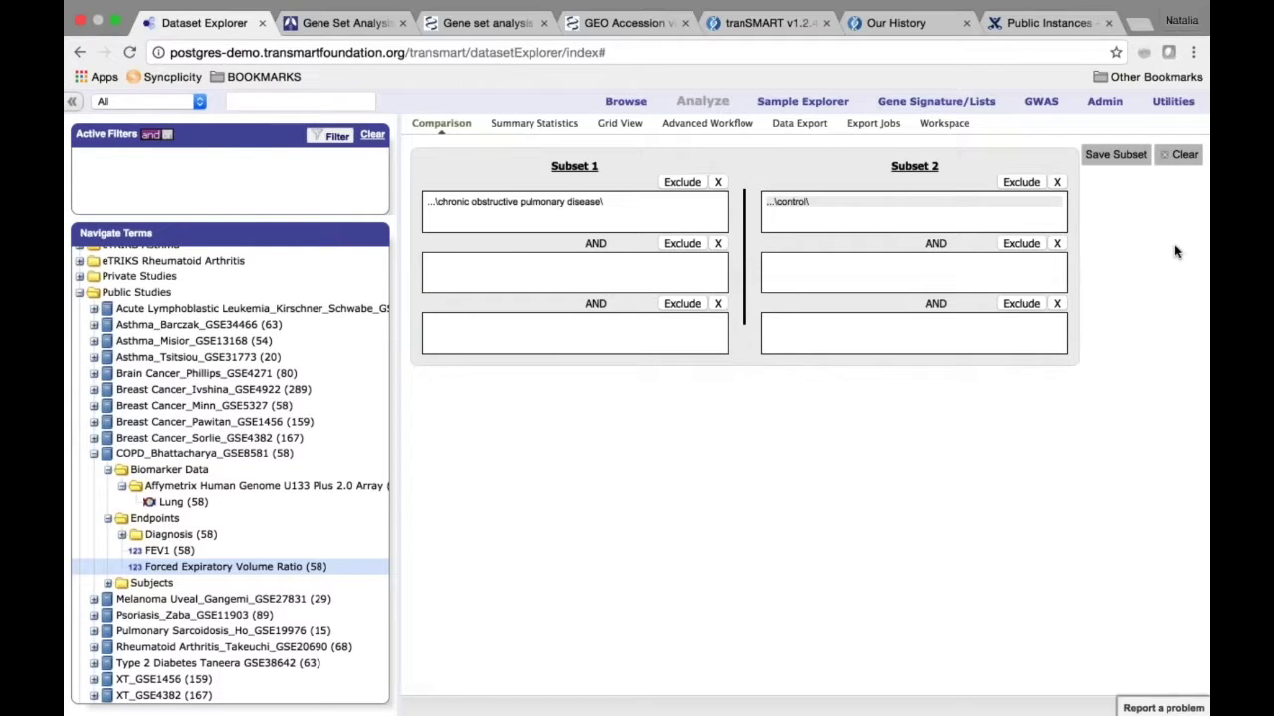
# - Save the current subsets as public with the description 'TestOcy26'
pyautogui.click(1115, 157)
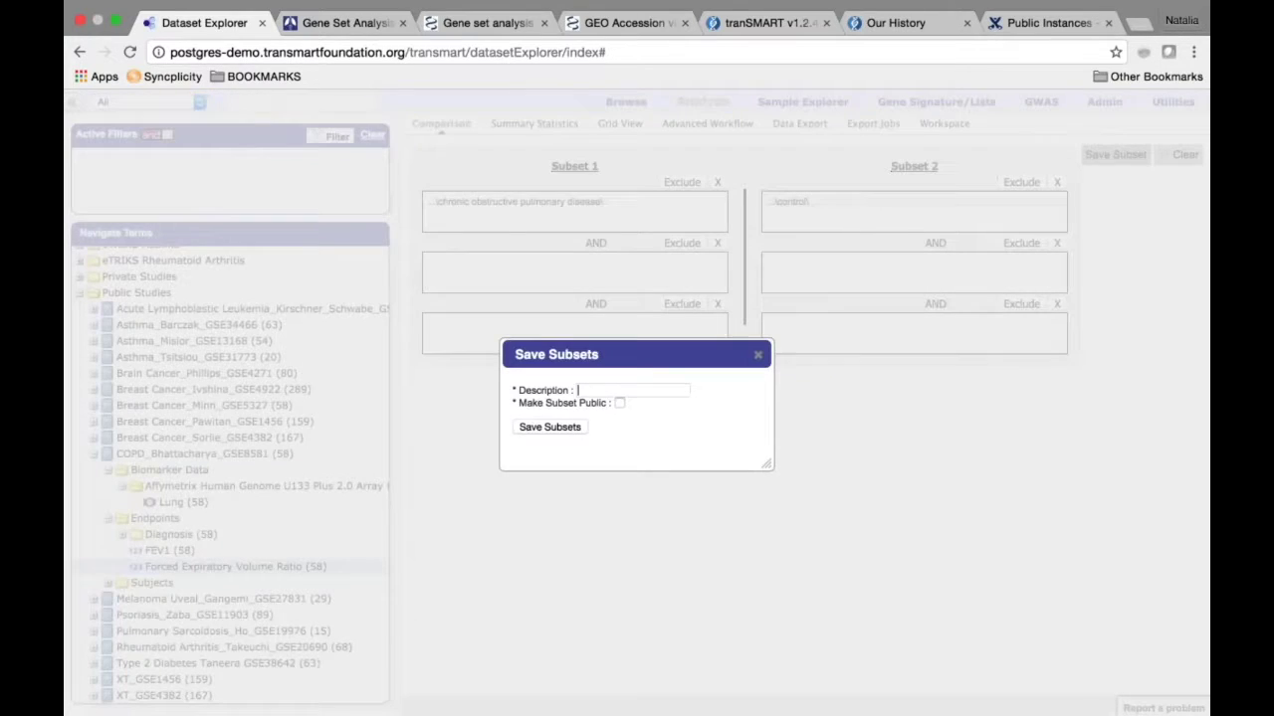
pyautogui.write('TestOcy26')
pyautogui.click(618, 403)
pyautogui.click(549, 426)
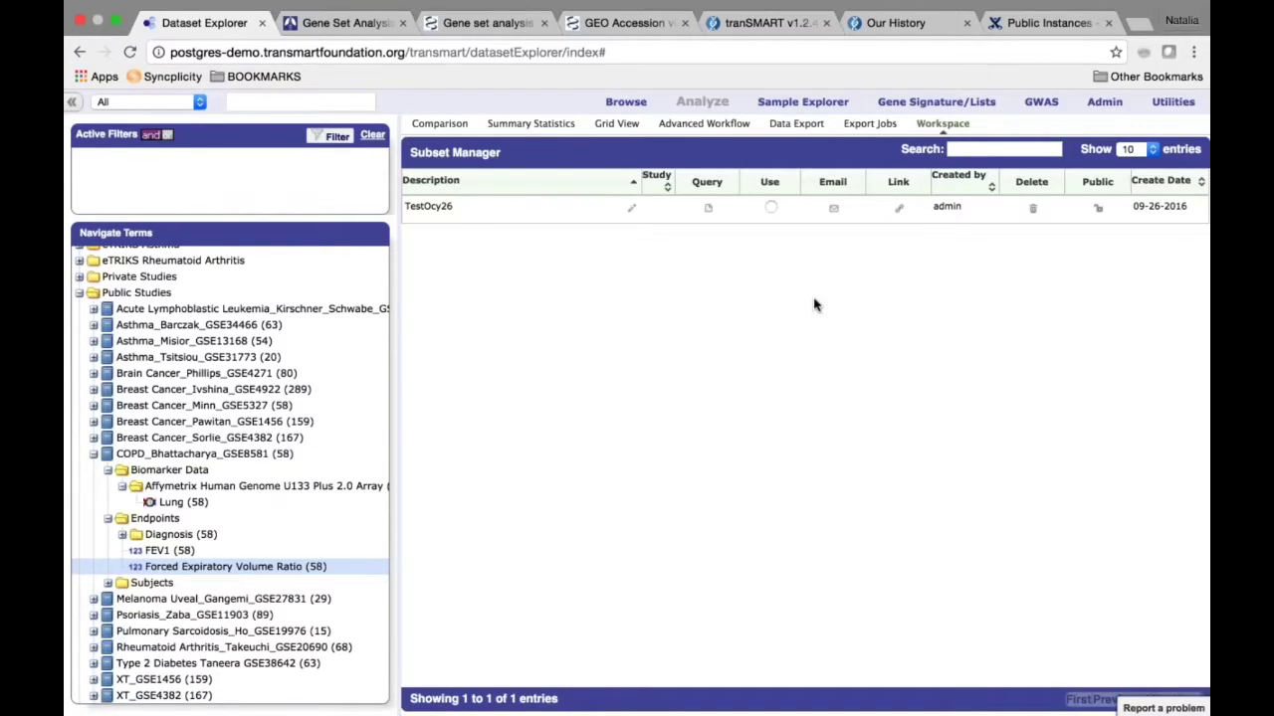
# - Inspect the TestOcy26 query and load it into the comparison, replacing the current criteria
pyautogui.click(708, 212)
pyautogui.click(439, 124)
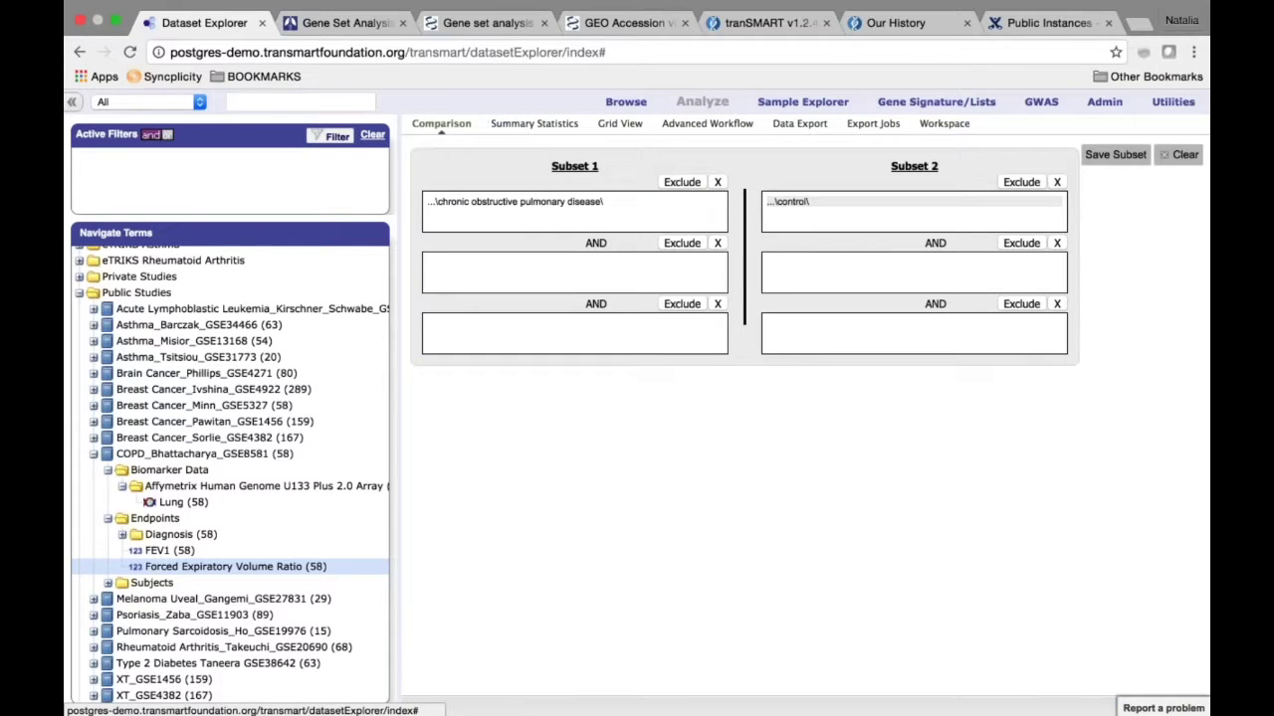
pyautogui.click(944, 125)
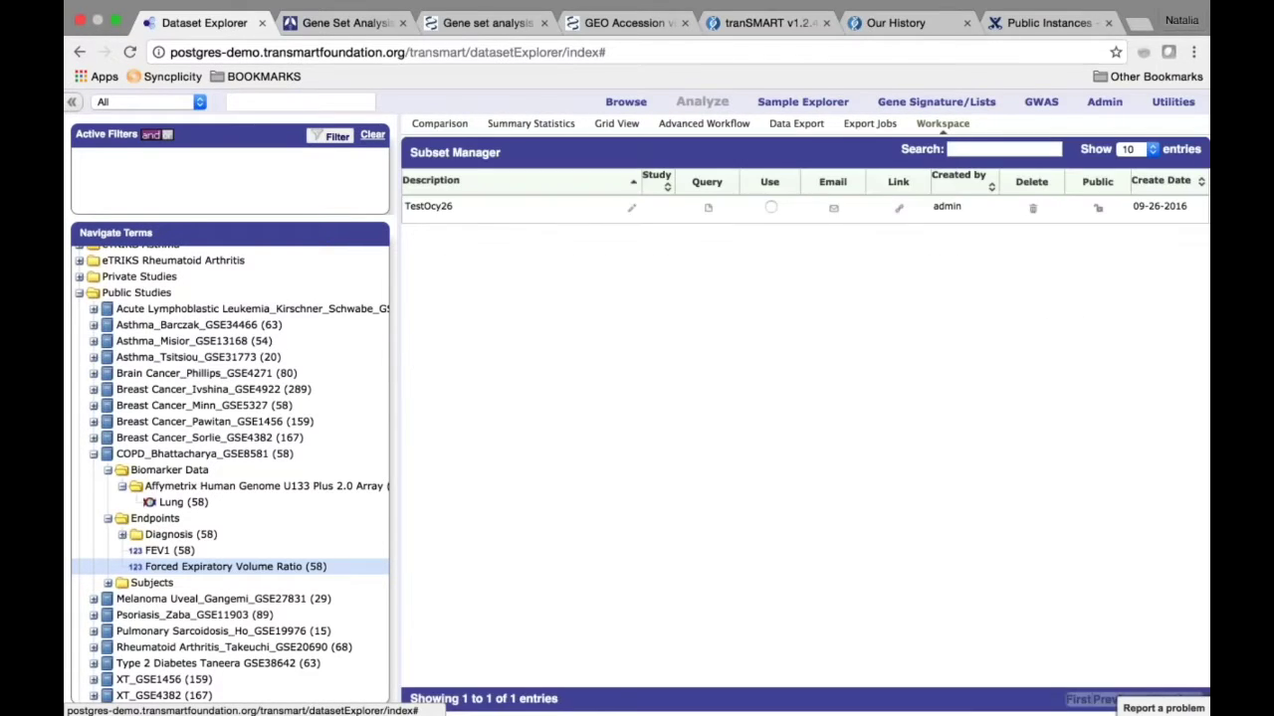
pyautogui.click(771, 207)
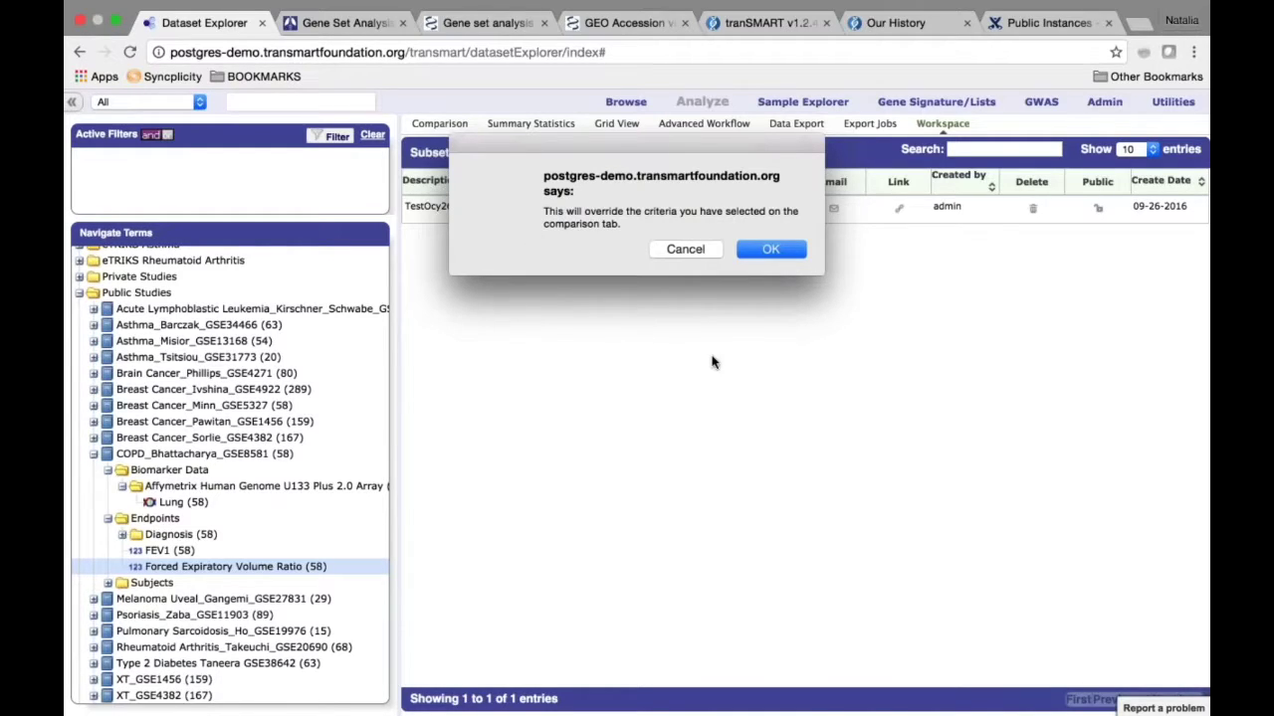
pyautogui.click(772, 249)
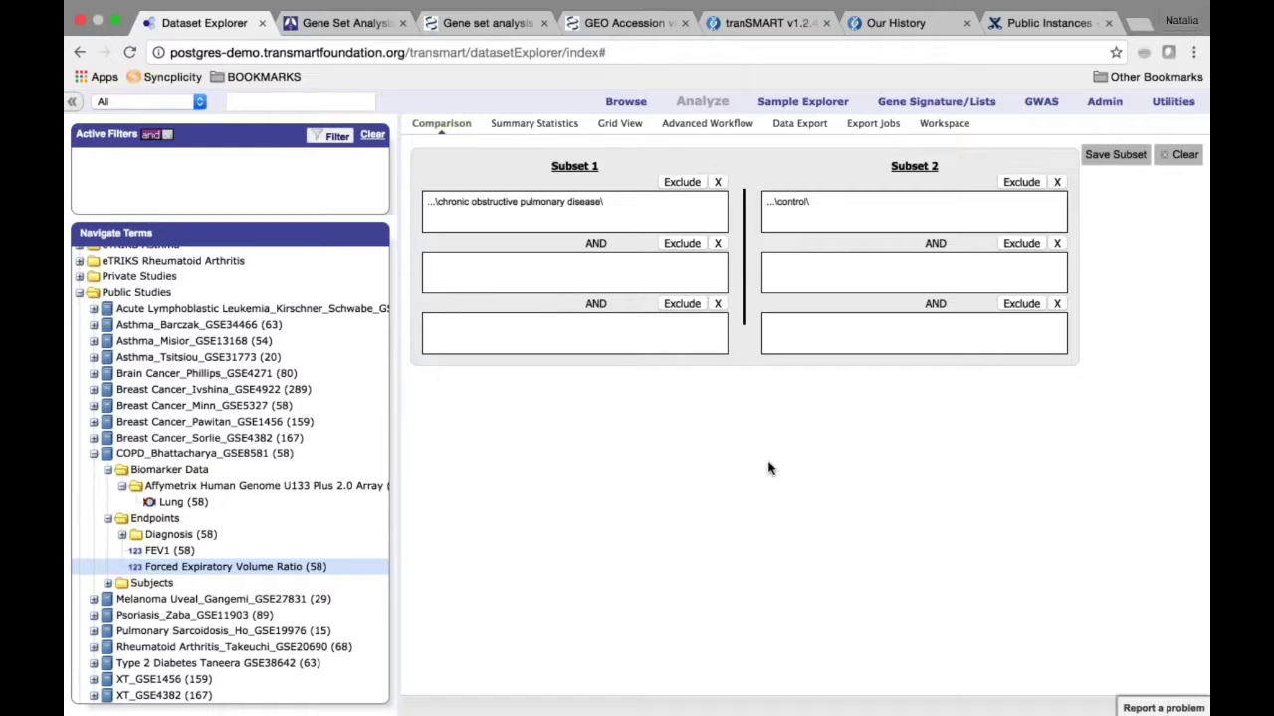
# - Clear the comparison, confirming the prompt, so Subset 1 and Subset 2 are empty
pyautogui.click(1170, 158)
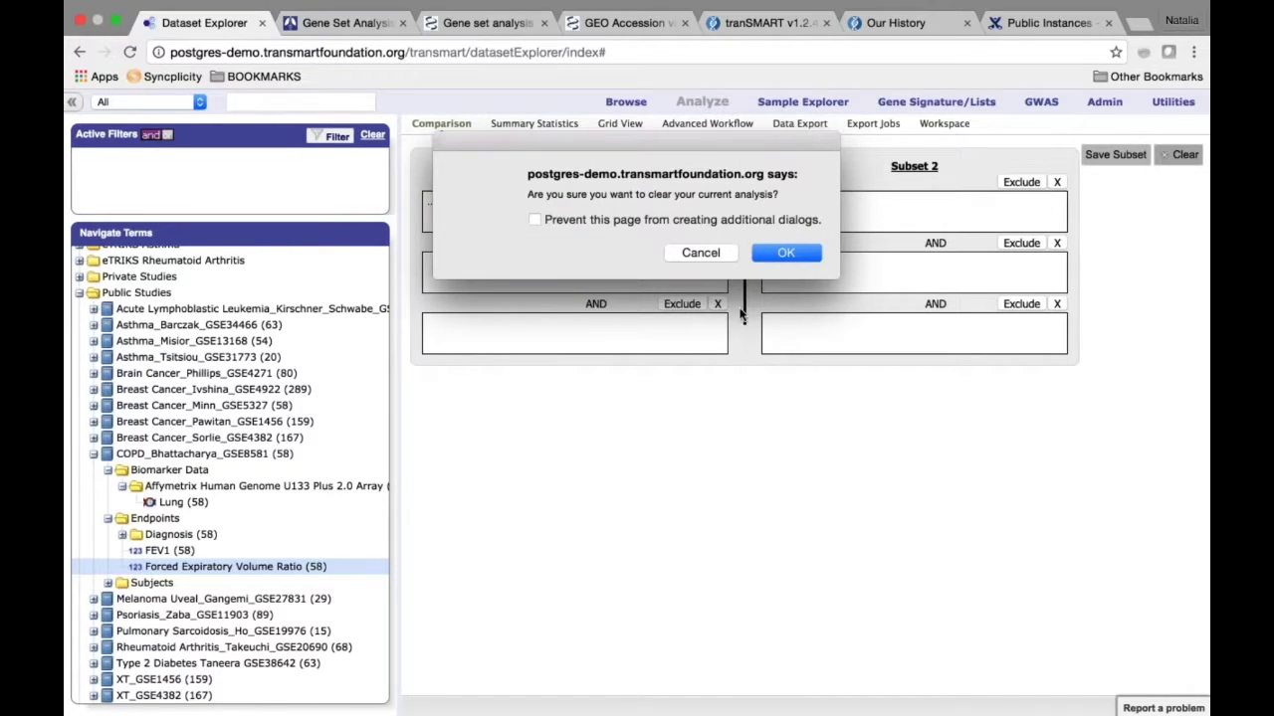
pyautogui.click(788, 253)
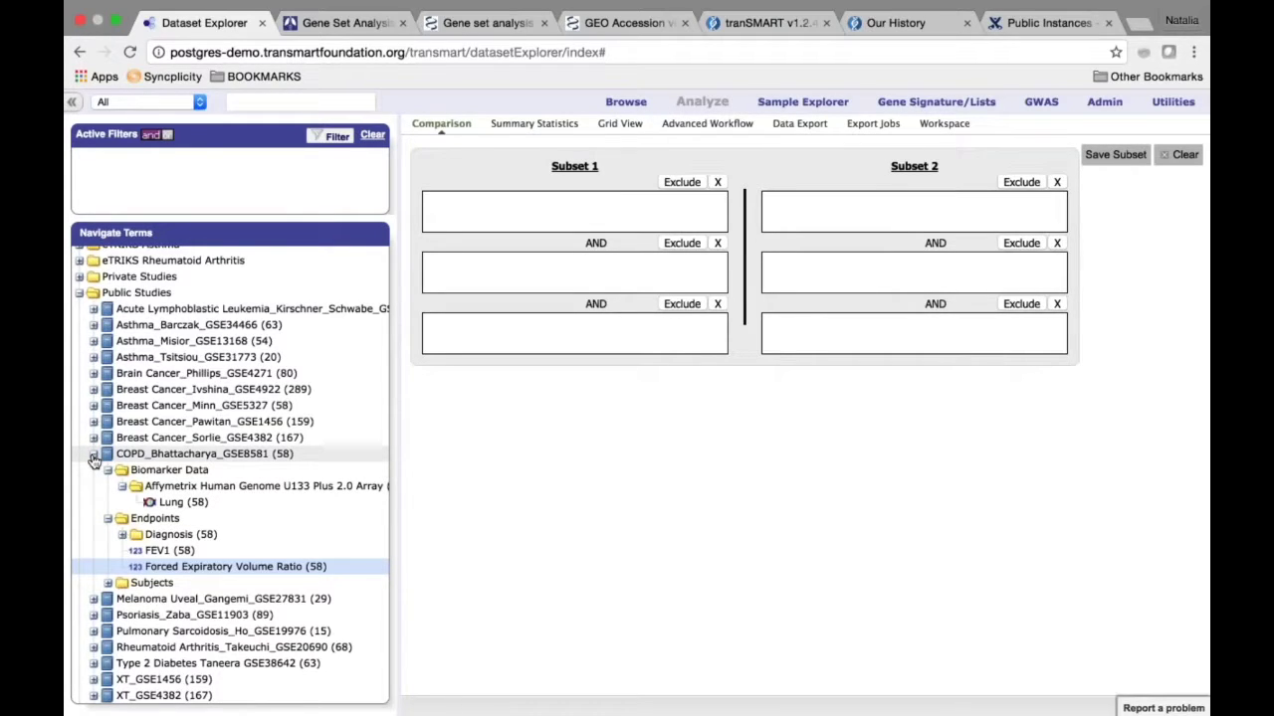
# - Put Acute Lymphoblastic Leukemia Disease Phenotype 'B-cell precursor' in Subset 1 and 'common' in Subset 2
pyautogui.click(93, 457)
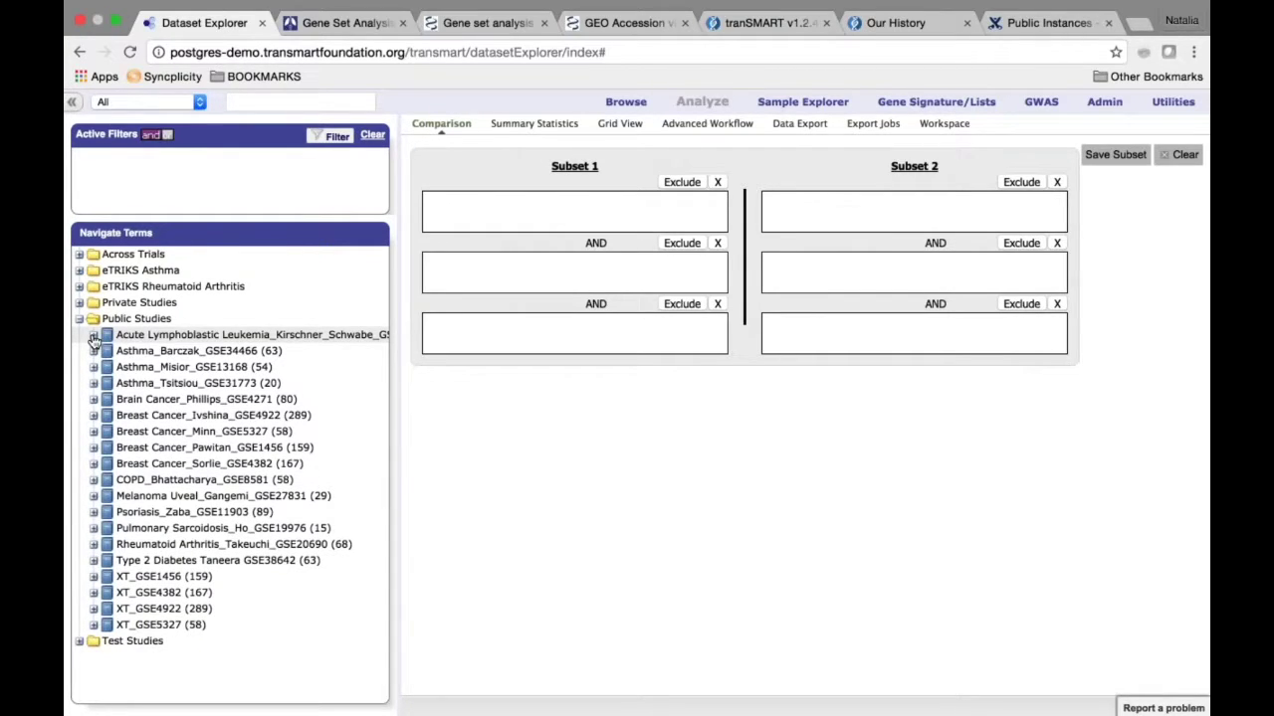
pyautogui.click(93, 337)
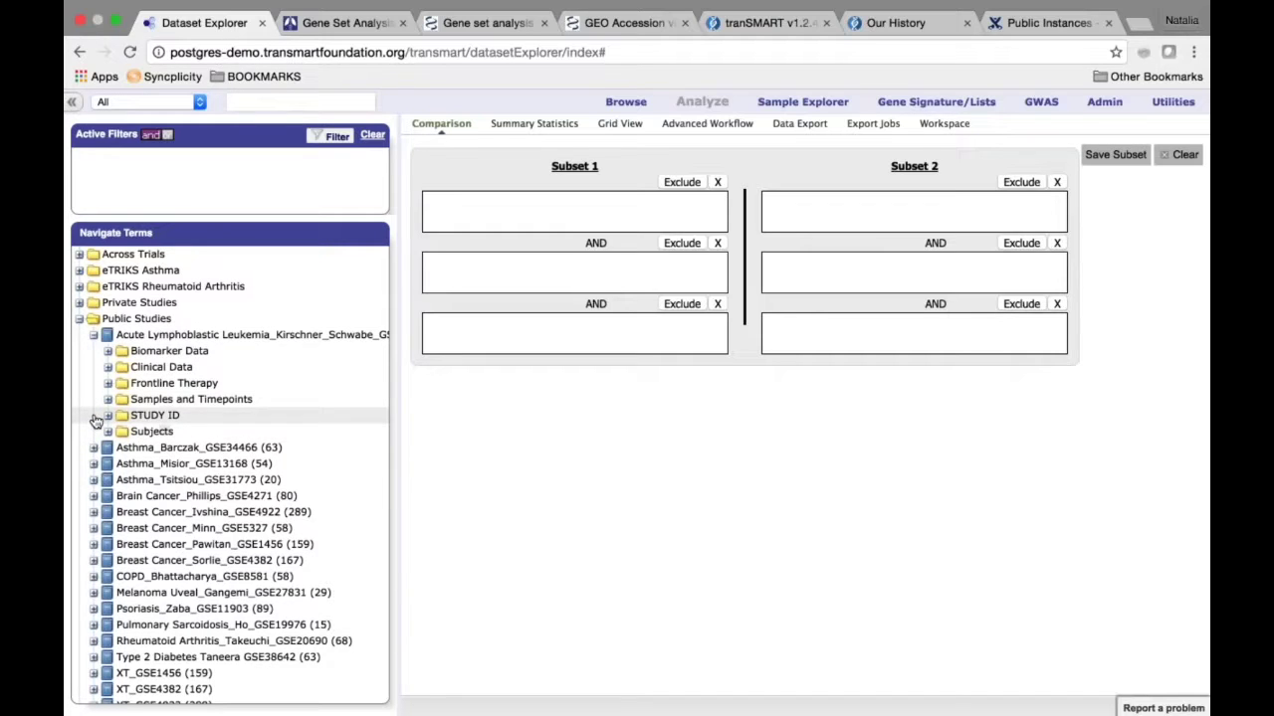
pyautogui.click(108, 431)
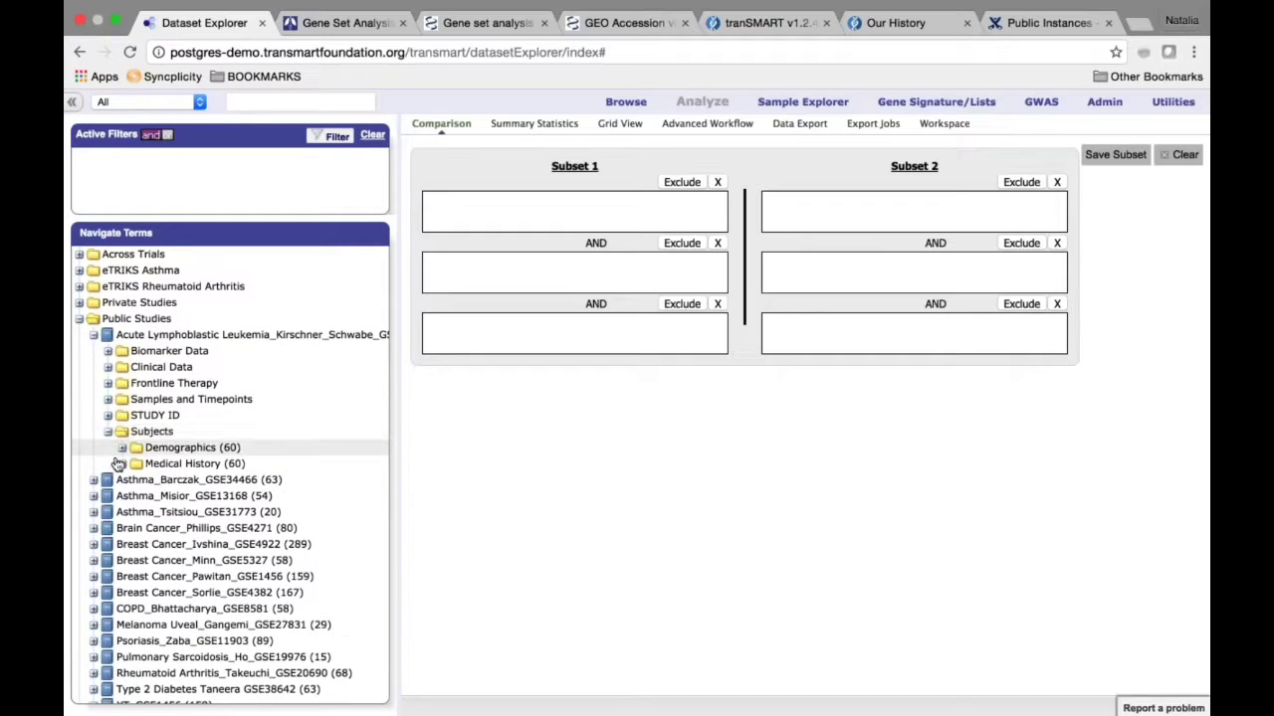
pyautogui.click(122, 463)
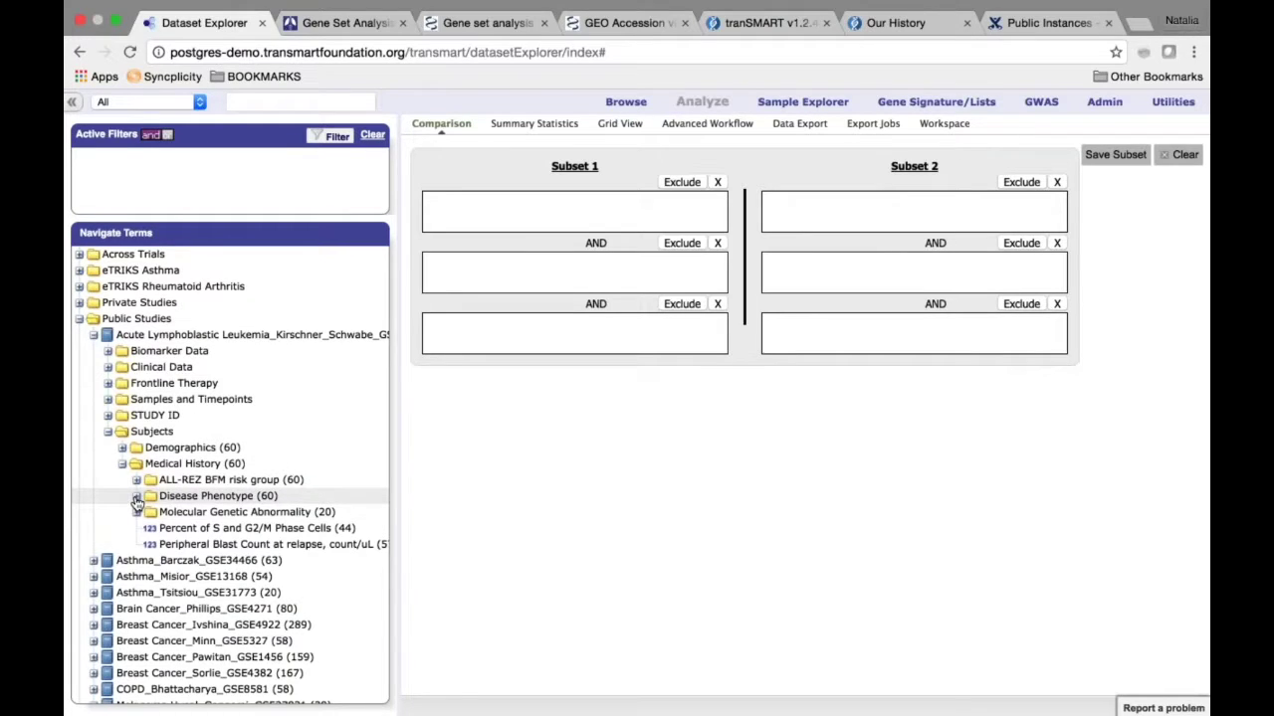
pyautogui.click(137, 497)
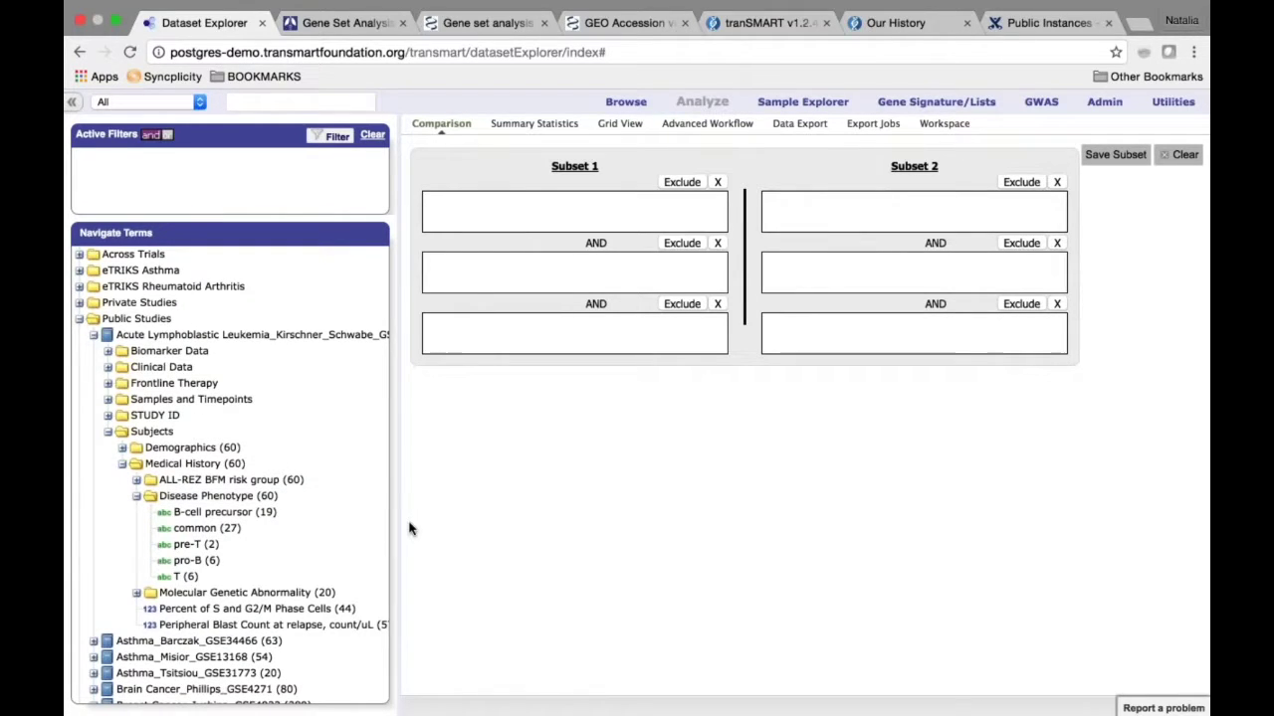
pyautogui.moveTo(407, 528); pyautogui.dragTo(464, 528)
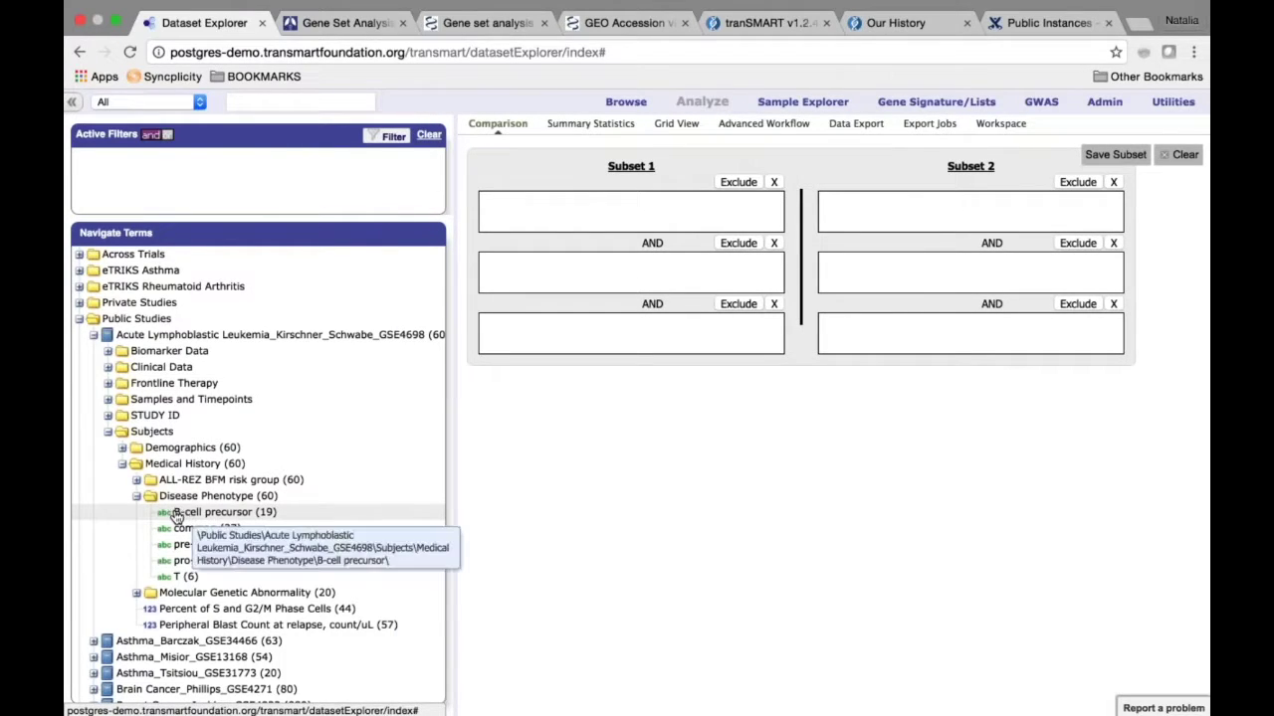
pyautogui.moveTo(178, 513); pyautogui.dragTo(528, 211)
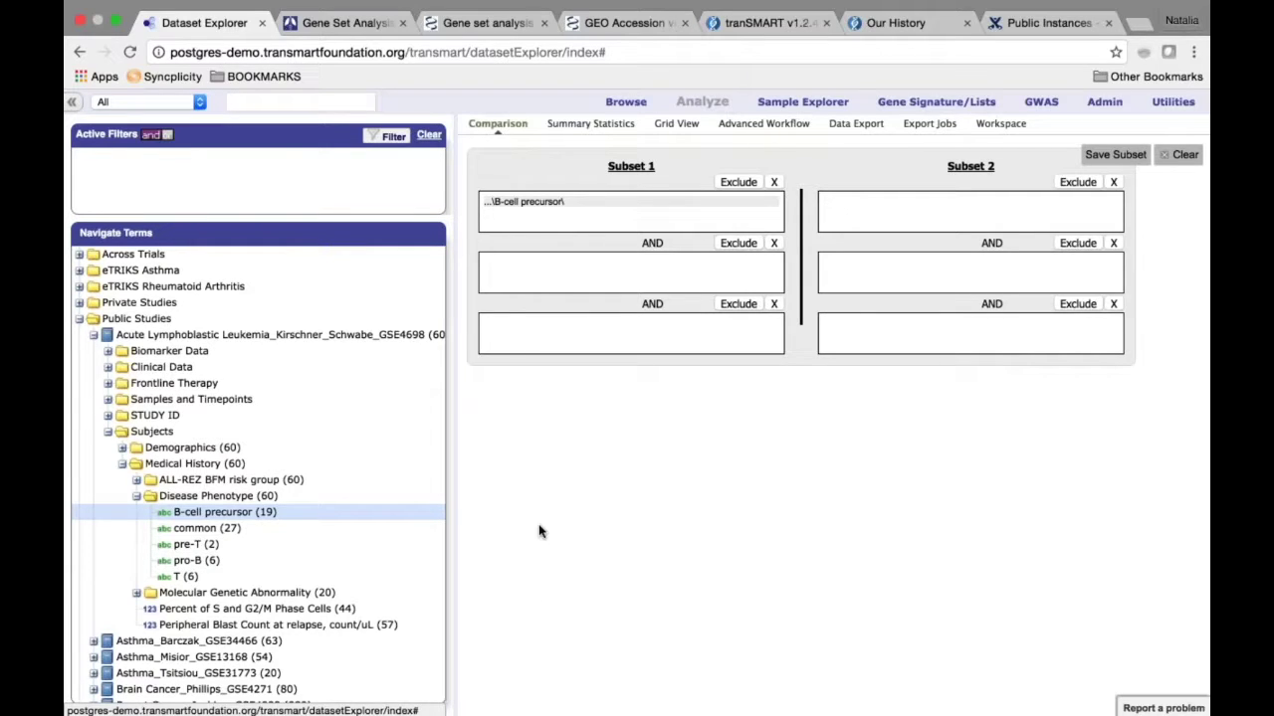
pyautogui.moveTo(191, 528); pyautogui.dragTo(887, 205)
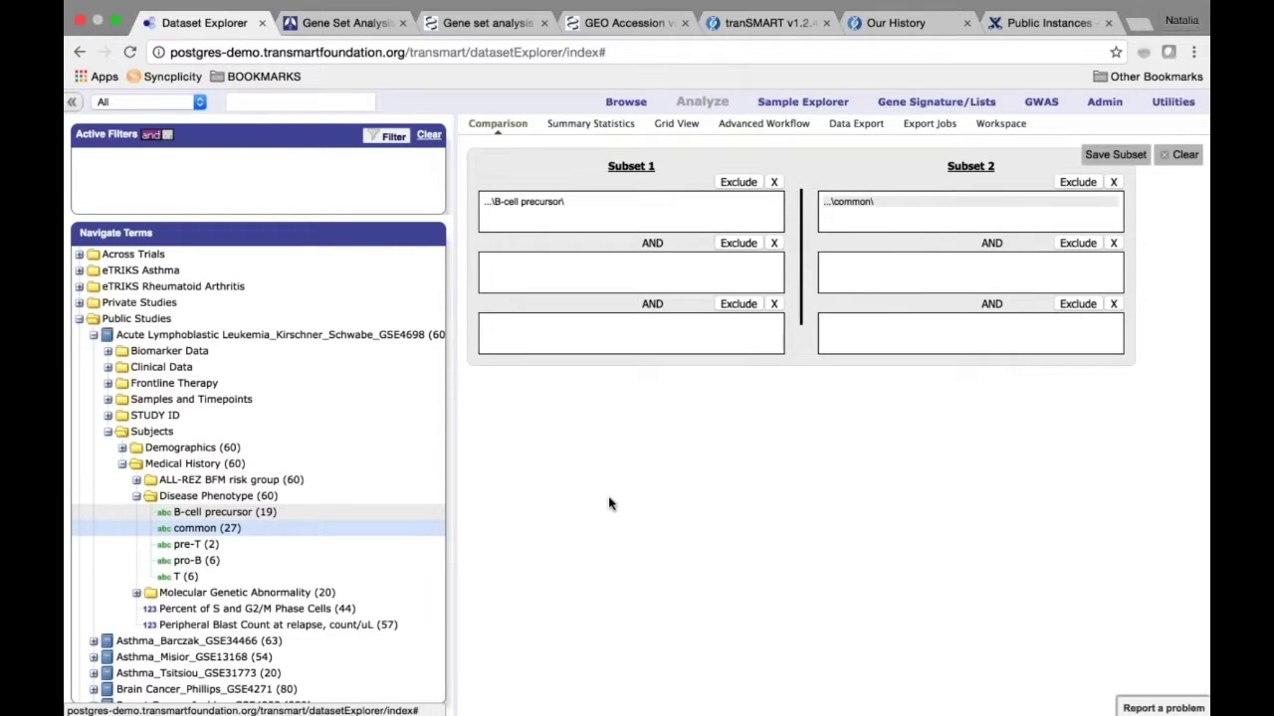
# - Add ALL-REZ BFM risk group 'High (S4)' as the second criterion of both subsets, left included
pyautogui.click(135, 498)
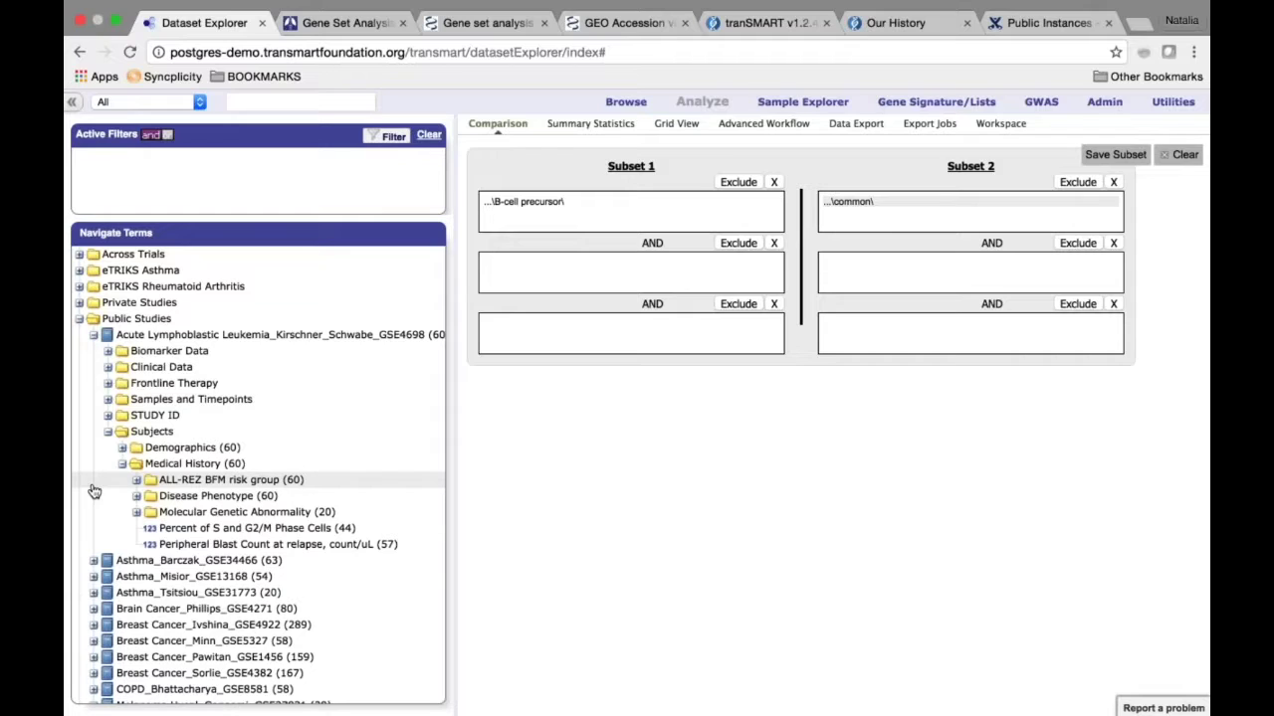
pyautogui.click(136, 481)
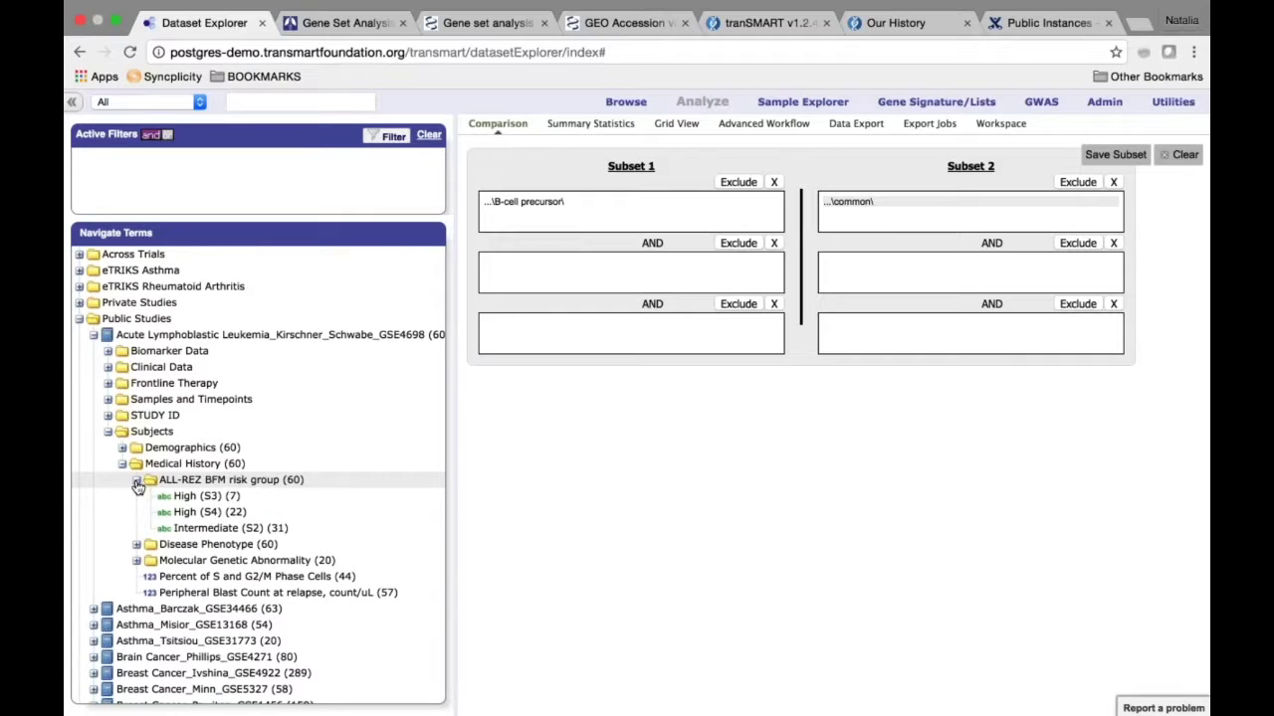
pyautogui.moveTo(182, 516); pyautogui.dragTo(531, 279)
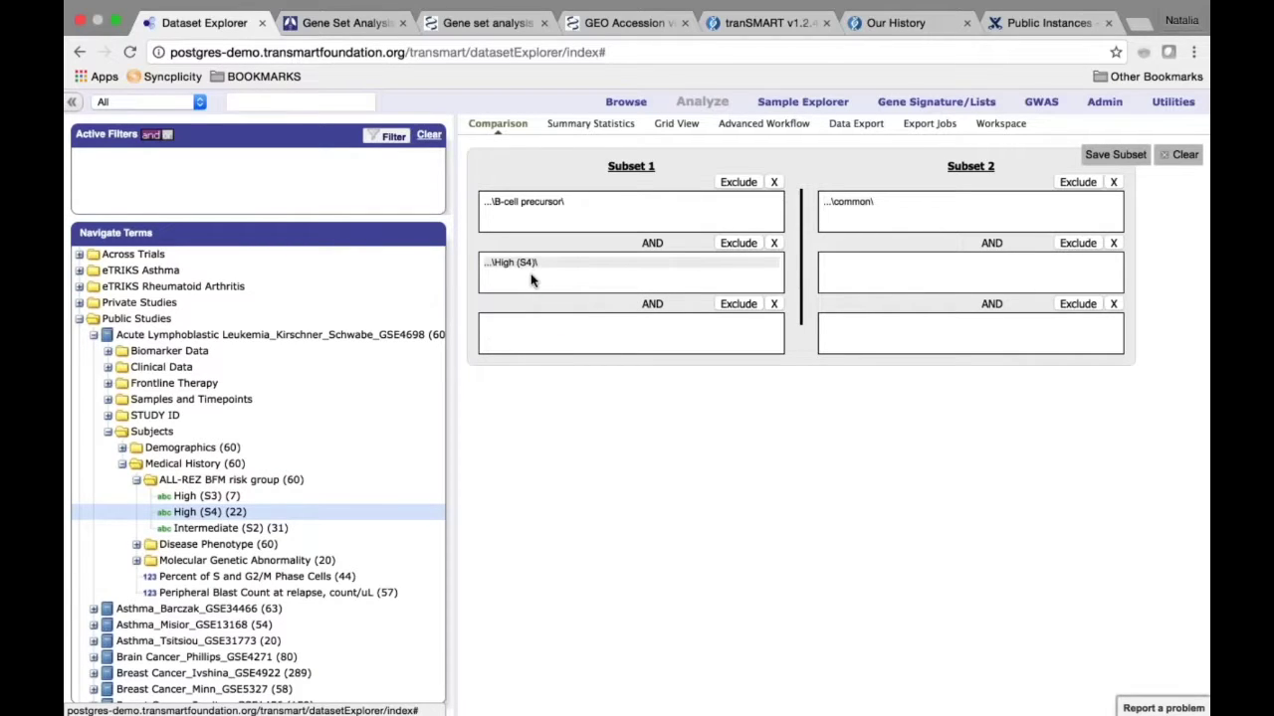
pyautogui.moveTo(191, 515); pyautogui.dragTo(895, 259)
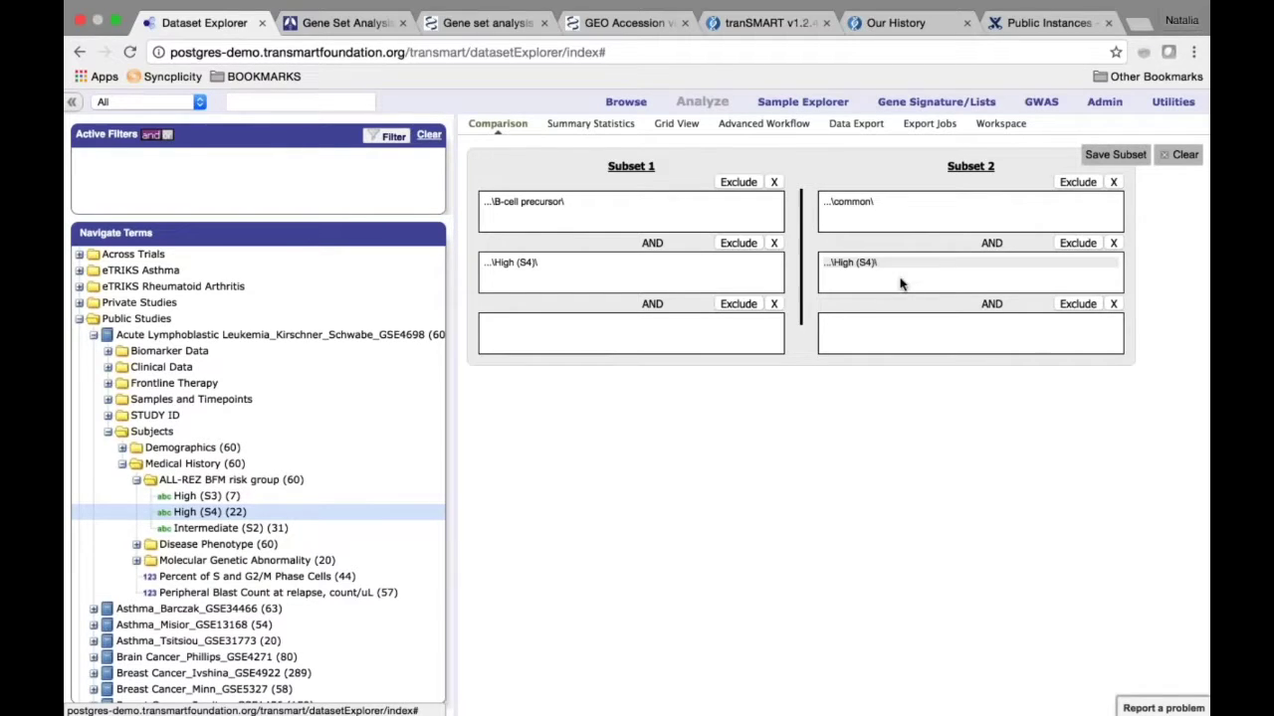
pyautogui.click(736, 244)
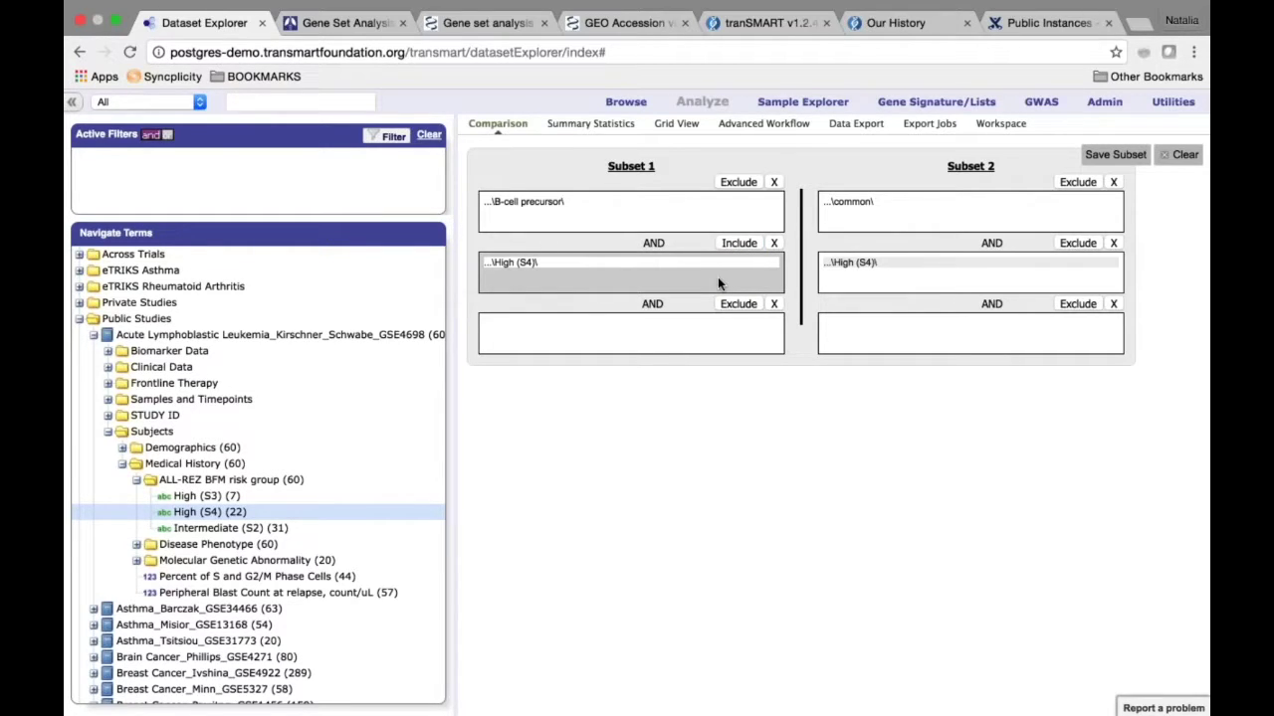
pyautogui.click(742, 244)
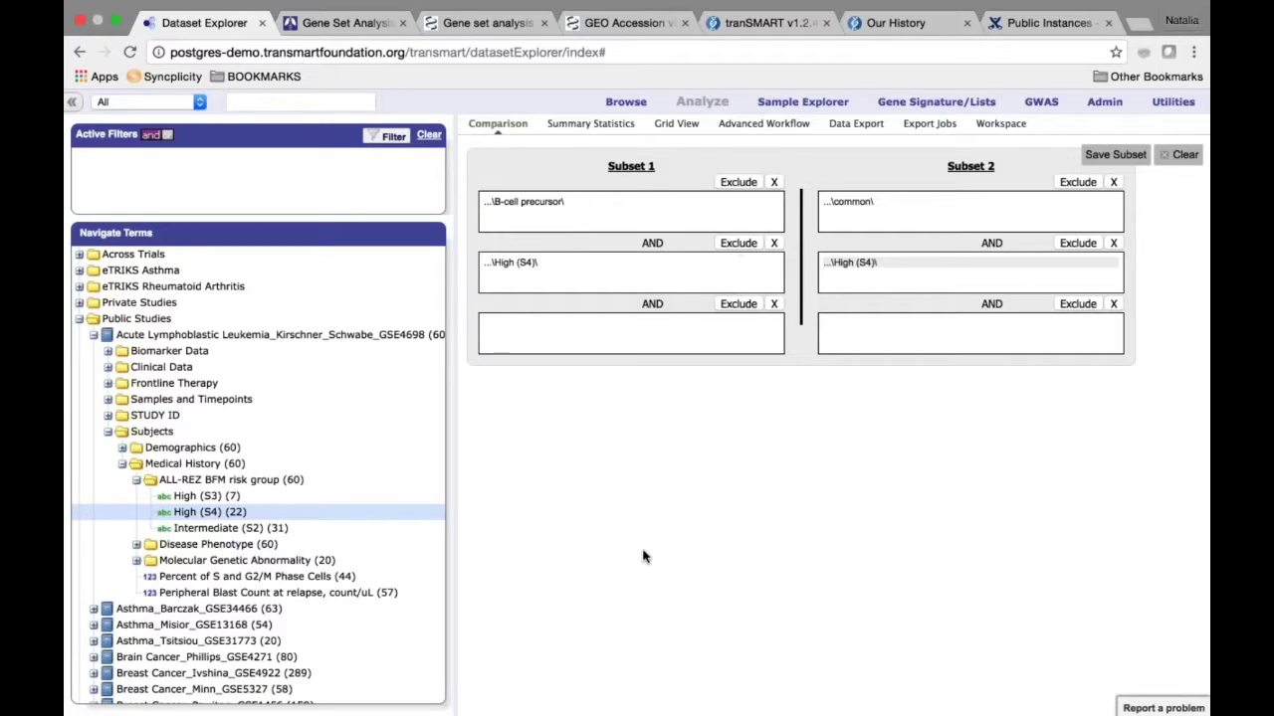
pyautogui.click(121, 464)
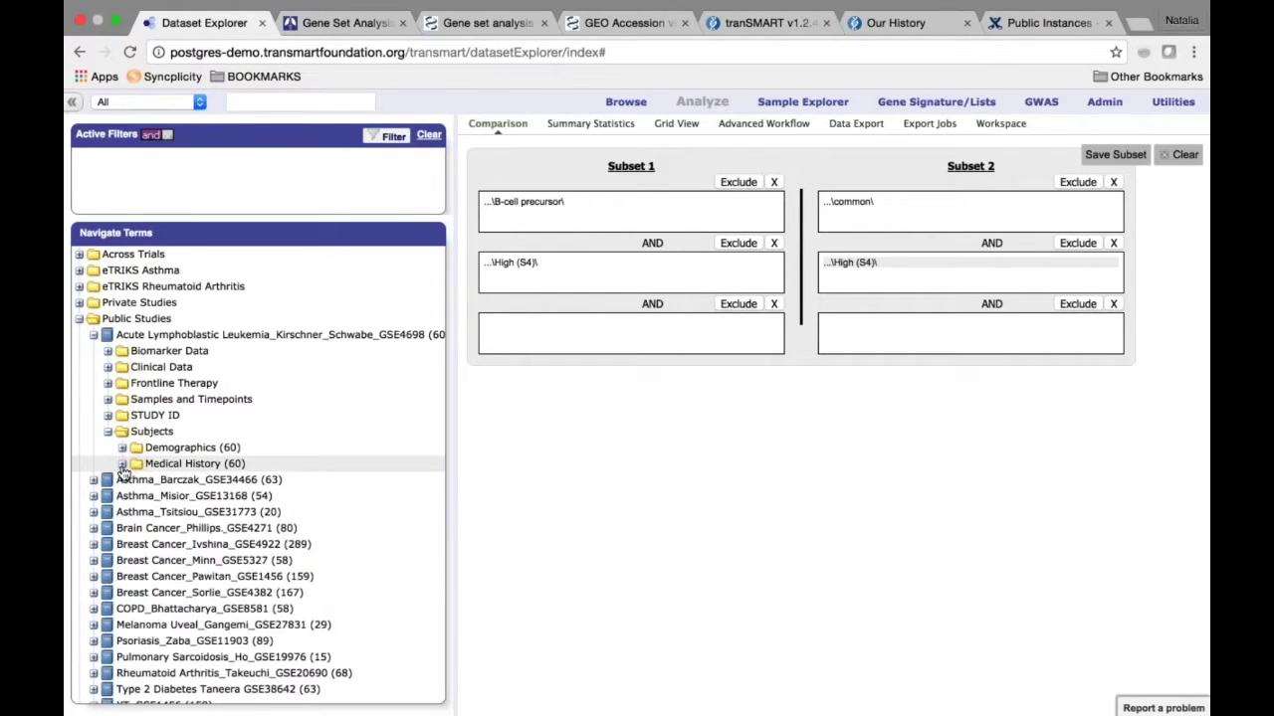
pyautogui.click(122, 449)
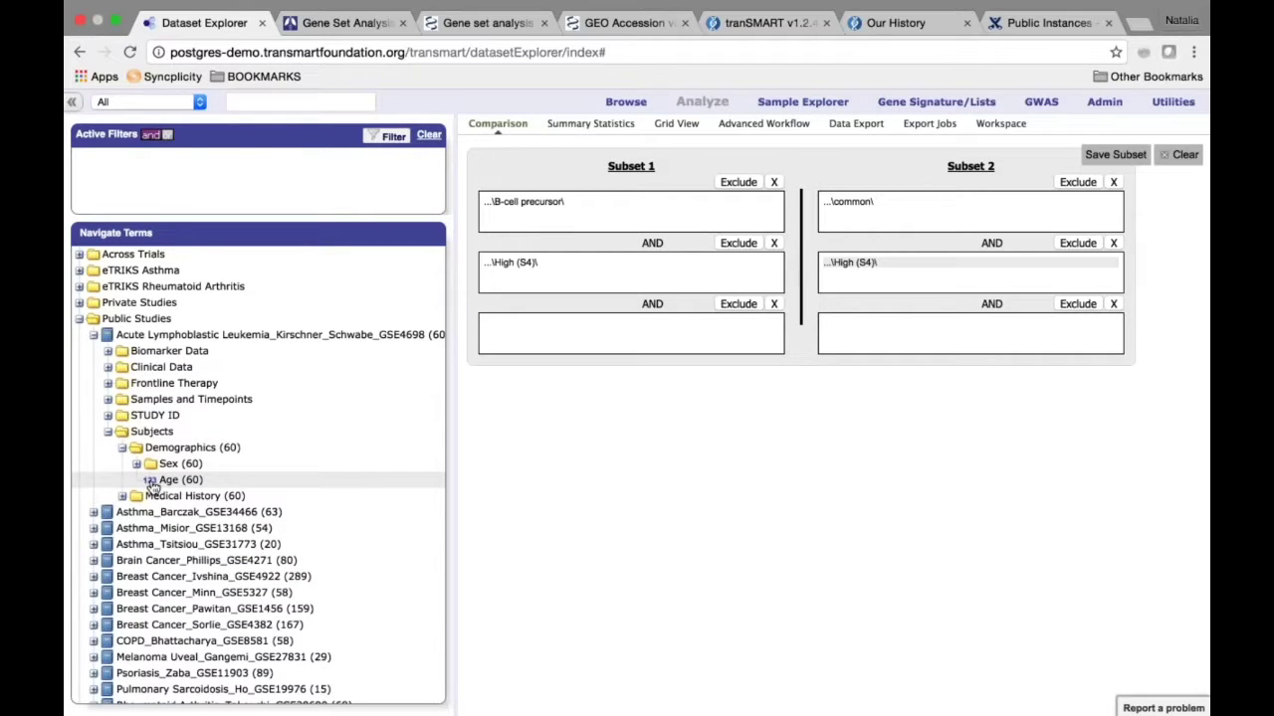
# - Add Demographics > Age as Subset 1's third criterion and show its all-subjects histogram
pyautogui.moveTo(154, 484); pyautogui.dragTo(550, 335)
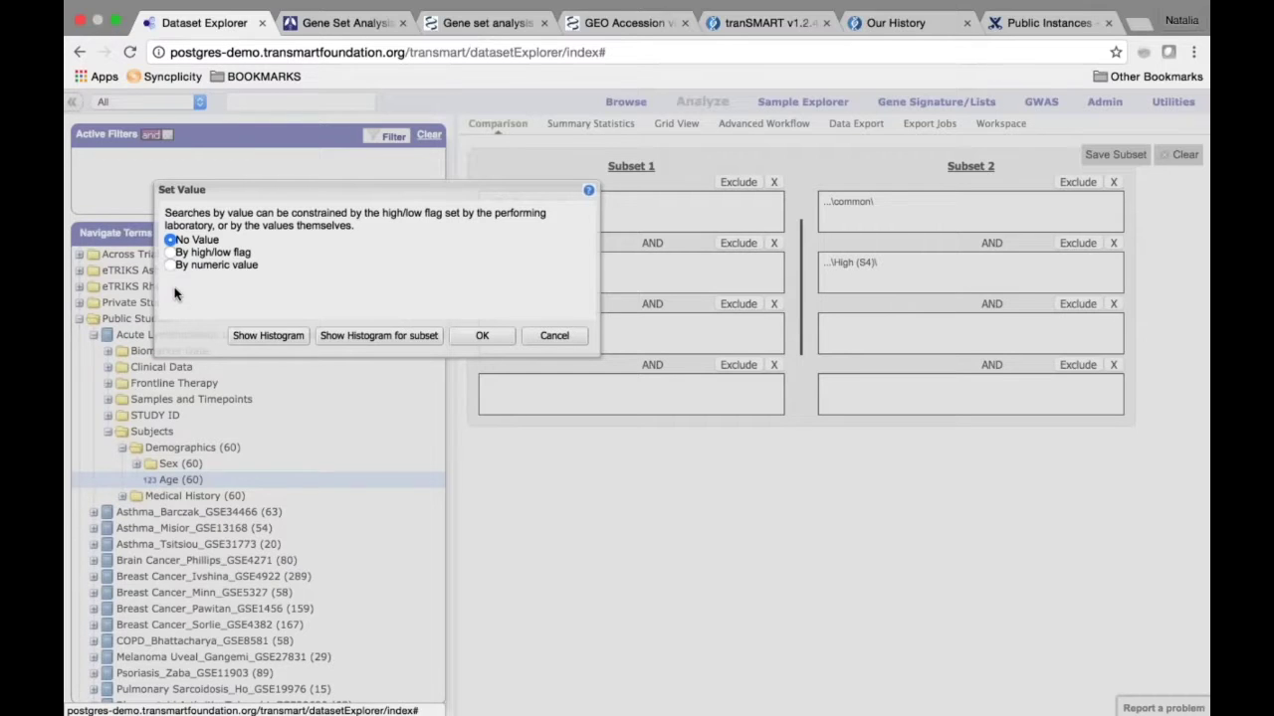
pyautogui.click(266, 339)
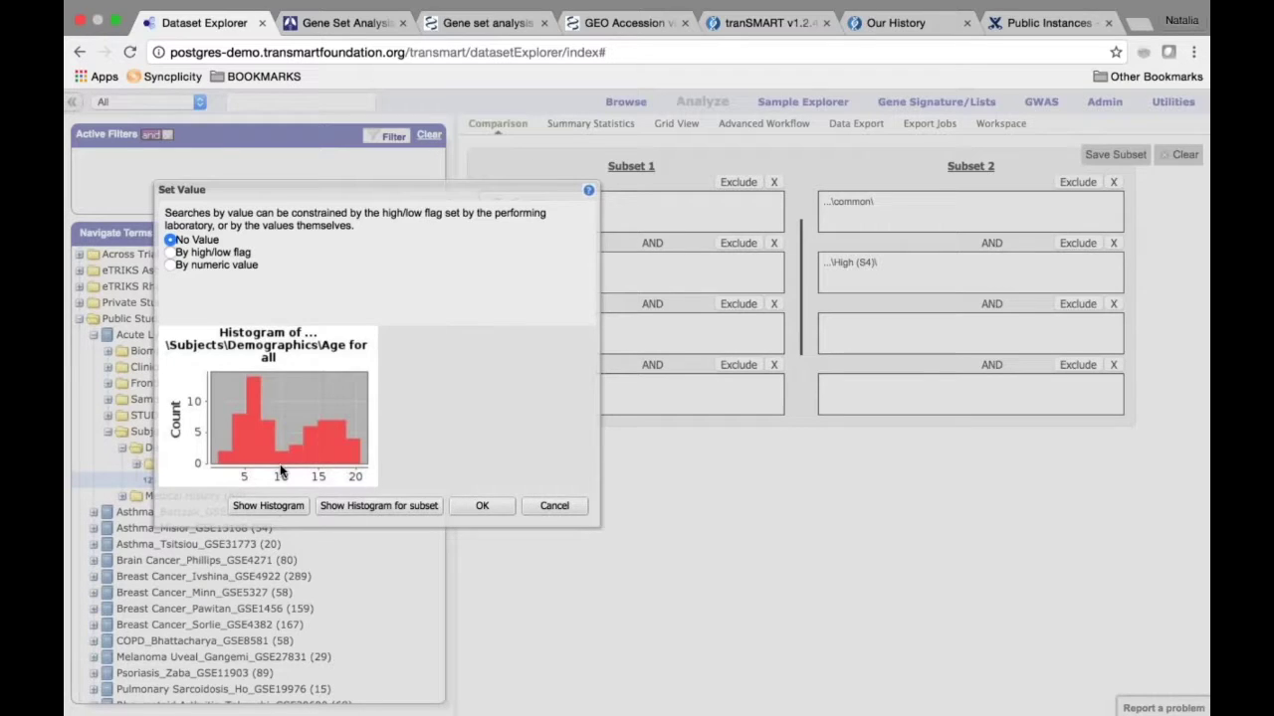
# - Limit Subset 1's Age concept by numeric value to less than 15
pyautogui.click(170, 266)
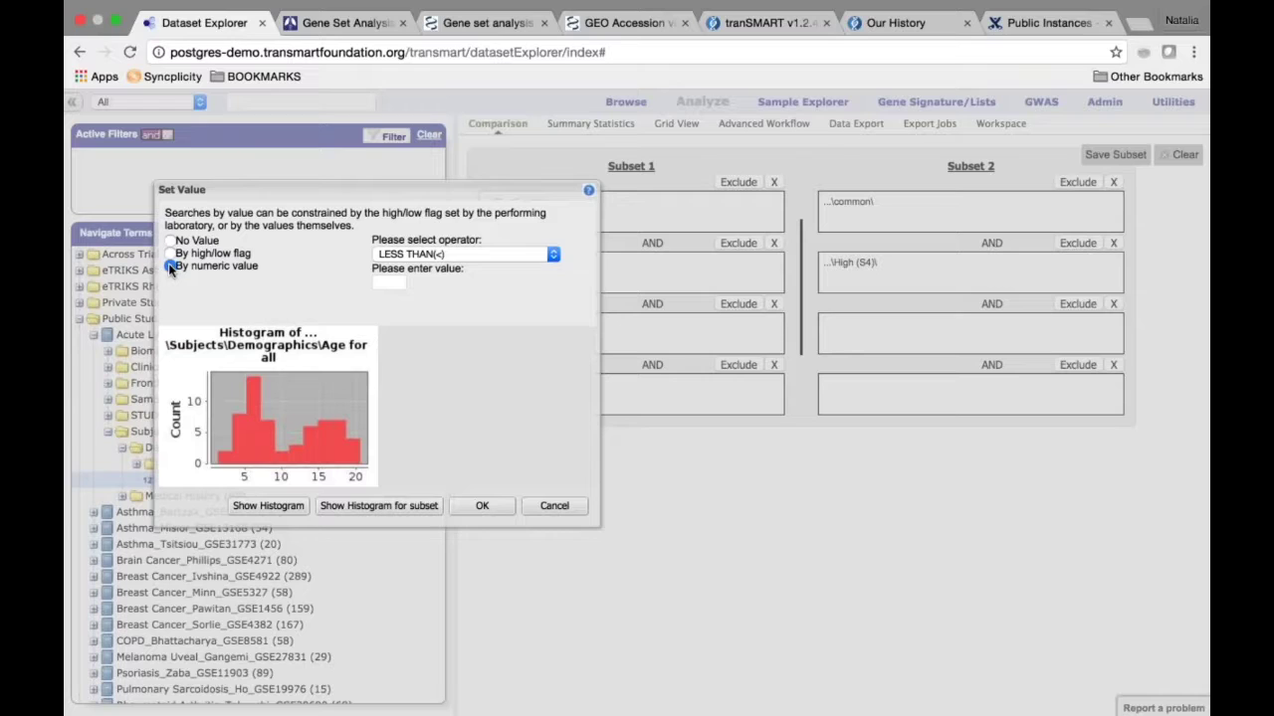
pyautogui.click(390, 282)
pyautogui.write('15')
pyautogui.click(481, 505)
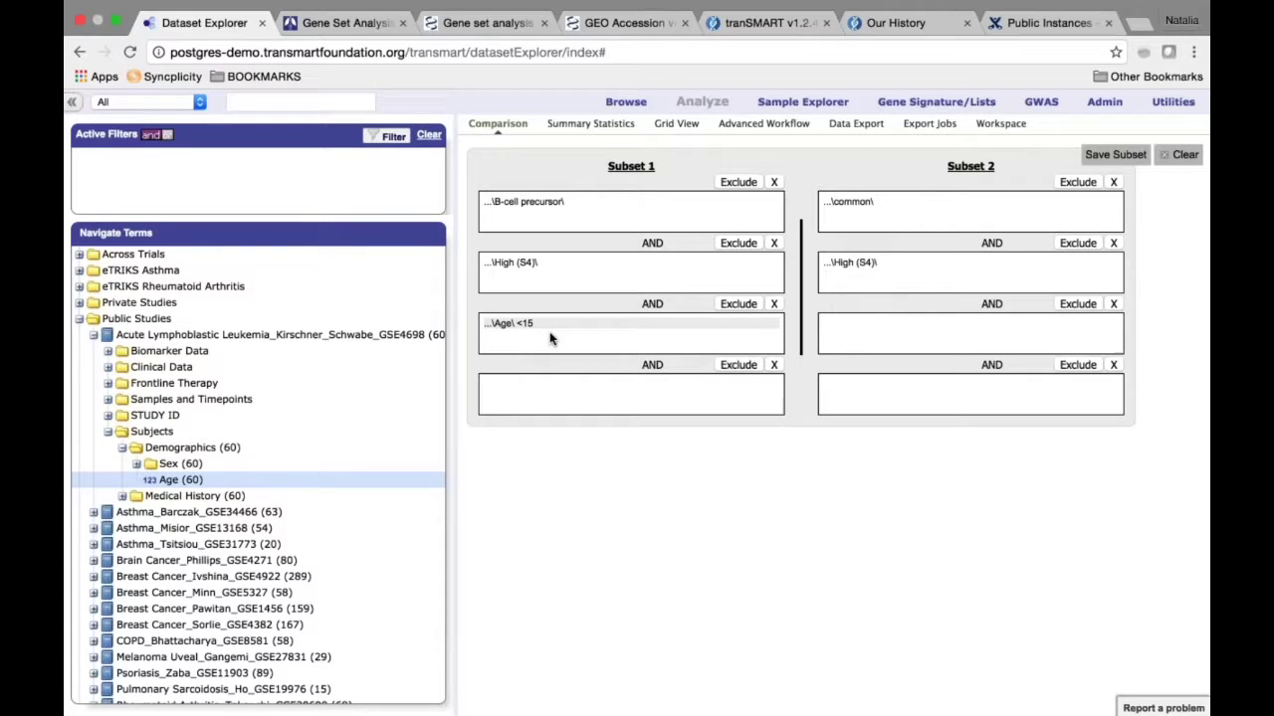
# - Add Age to Subset 2 with the same less-than-15 numeric limit
pyautogui.moveTo(159, 479); pyautogui.dragTo(855, 318)
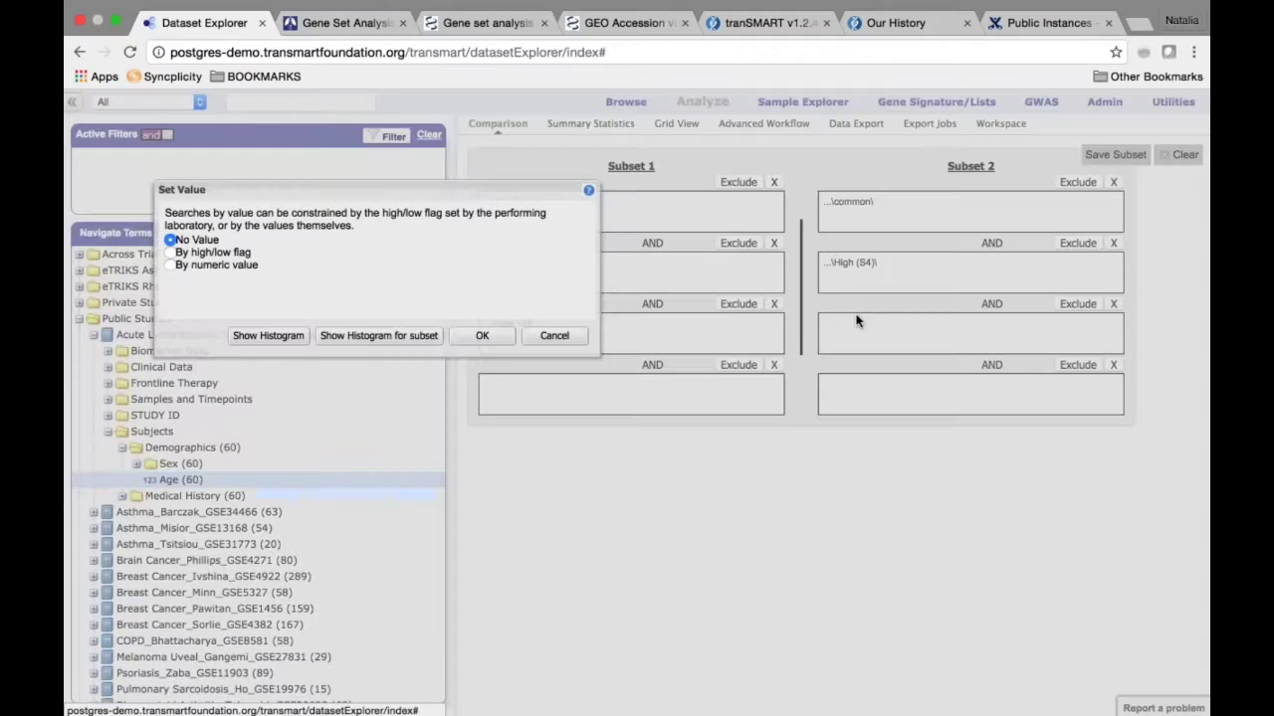
pyautogui.click(170, 267)
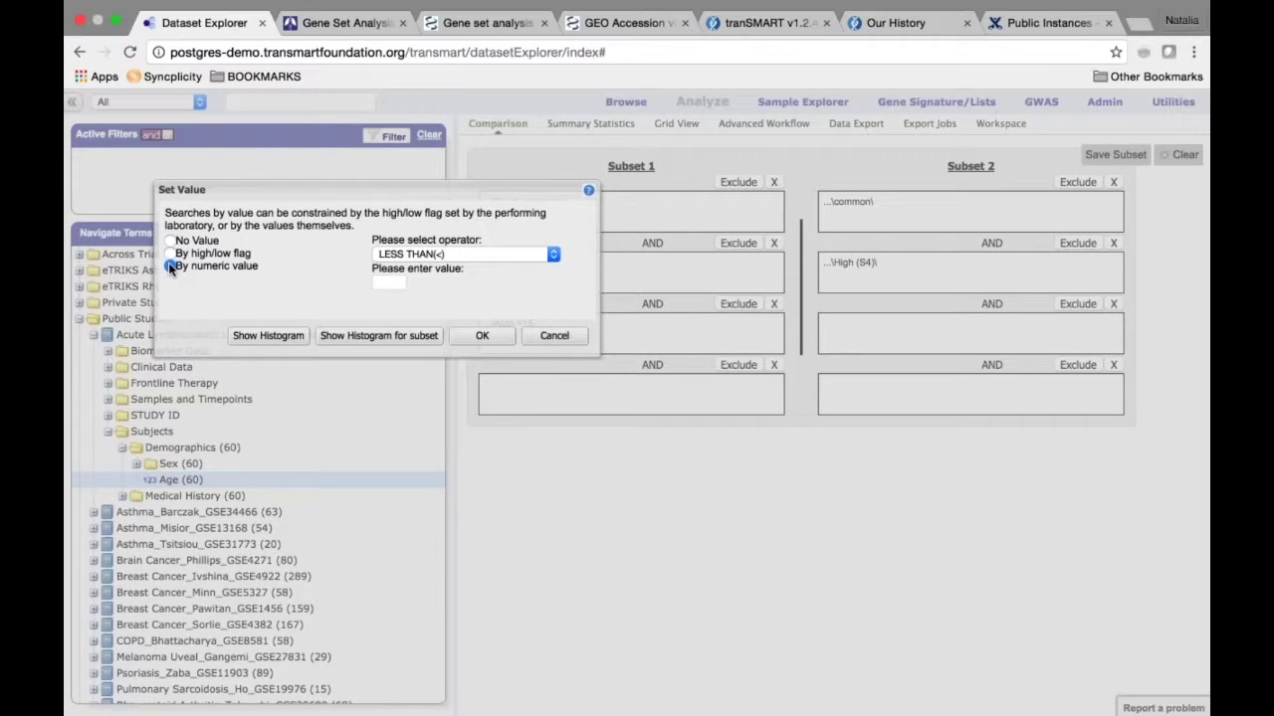
pyautogui.write('15')
pyautogui.click(481, 336)
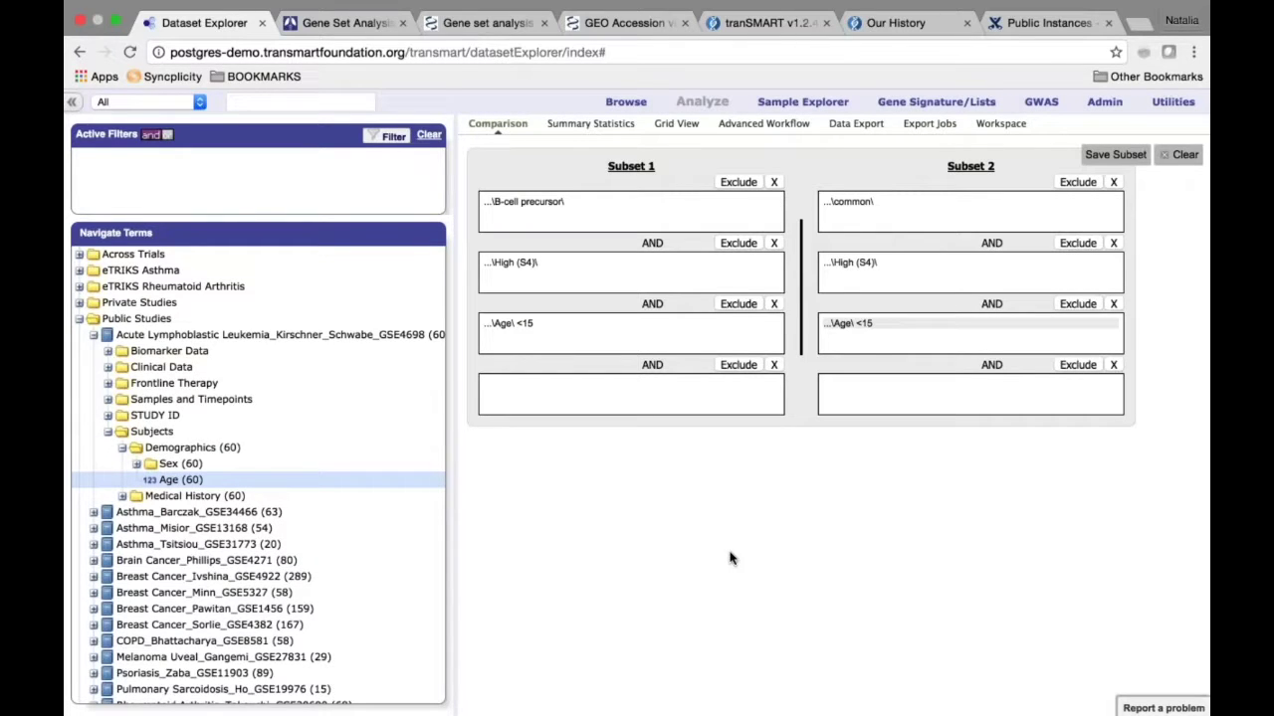
# - Scroll through the Summary Statistics charts comparing age and sex across subsets, then open Grid View
pyautogui.click(582, 128)
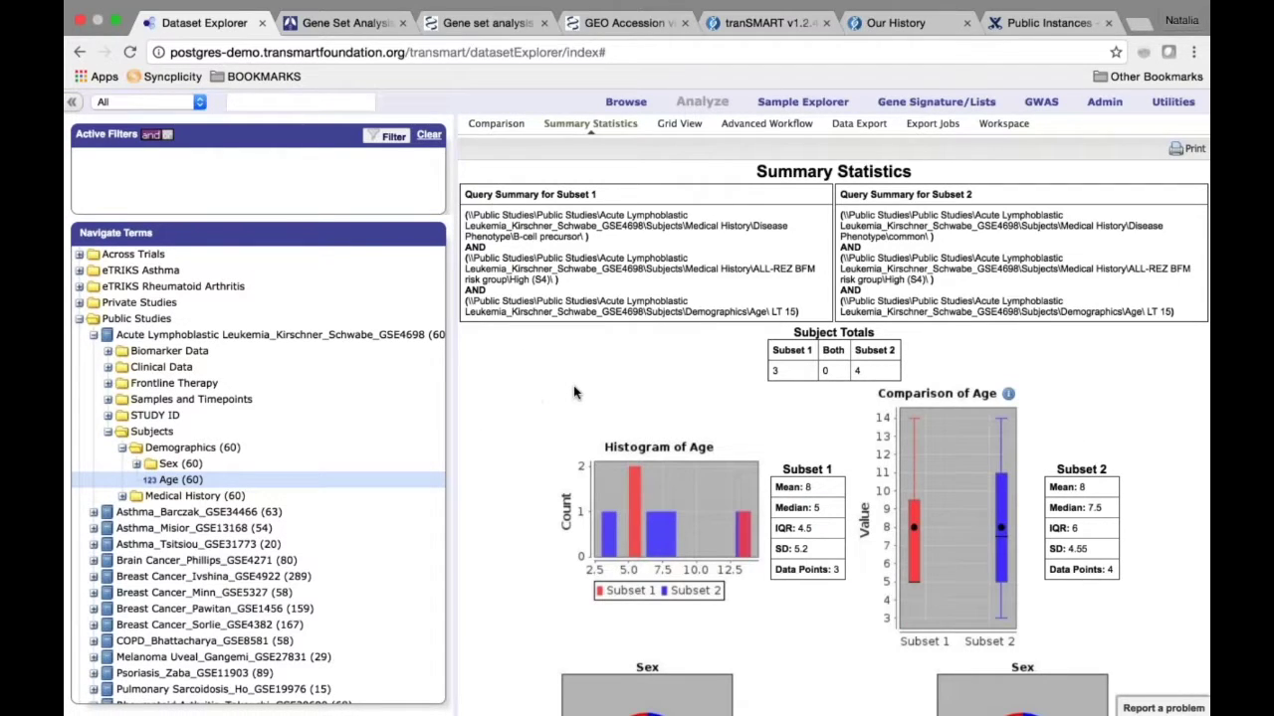
pyautogui.scroll(-1, 573, 392)
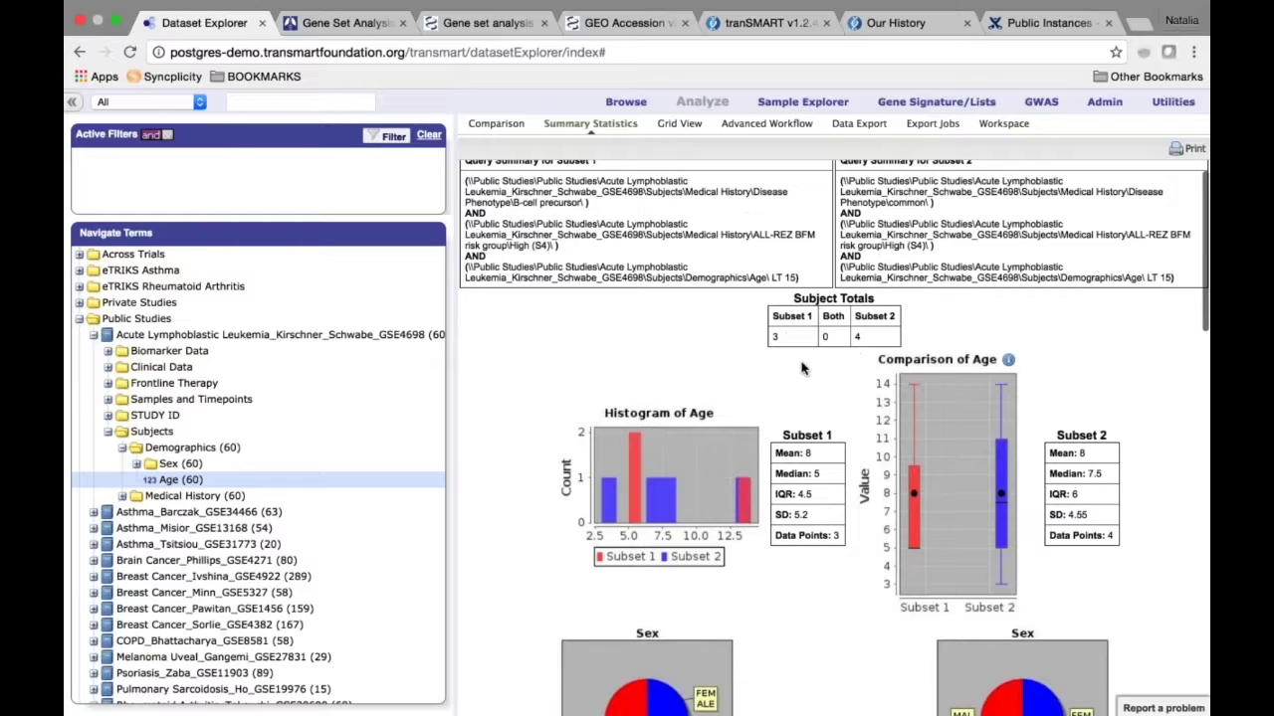
pyautogui.scroll(-4, 822, 391)
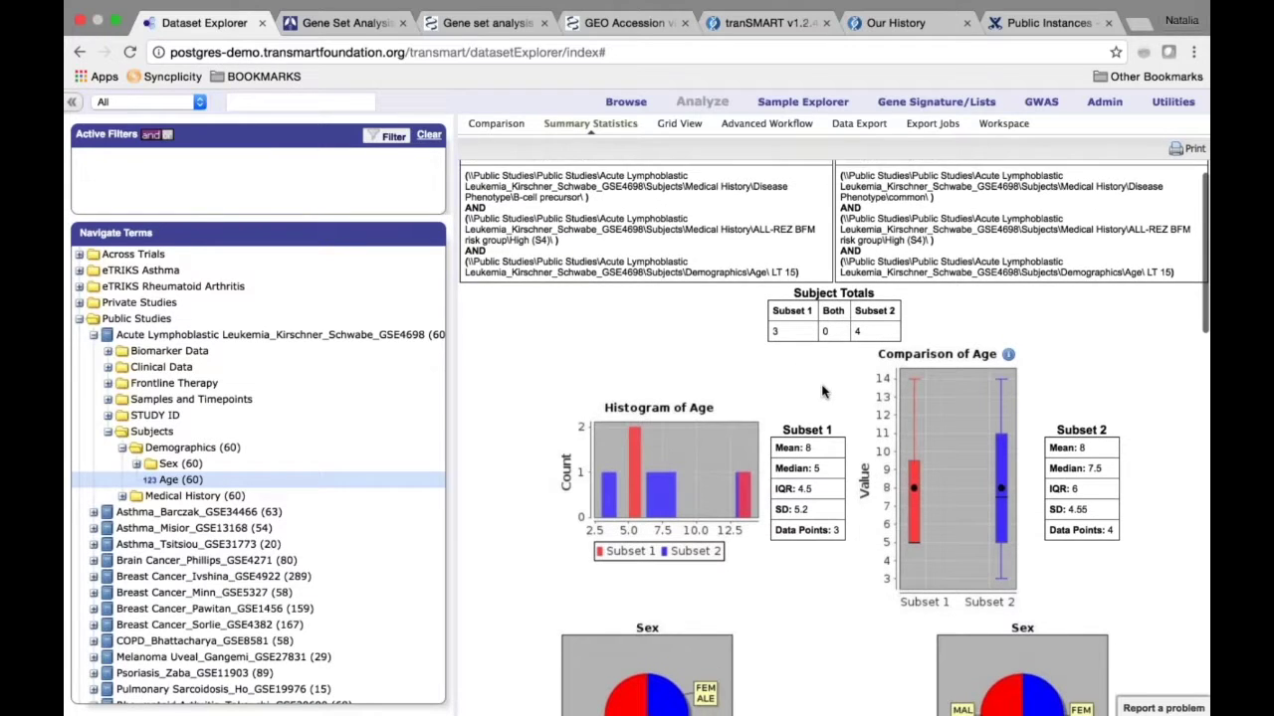
pyautogui.scroll(-12, 822, 391)
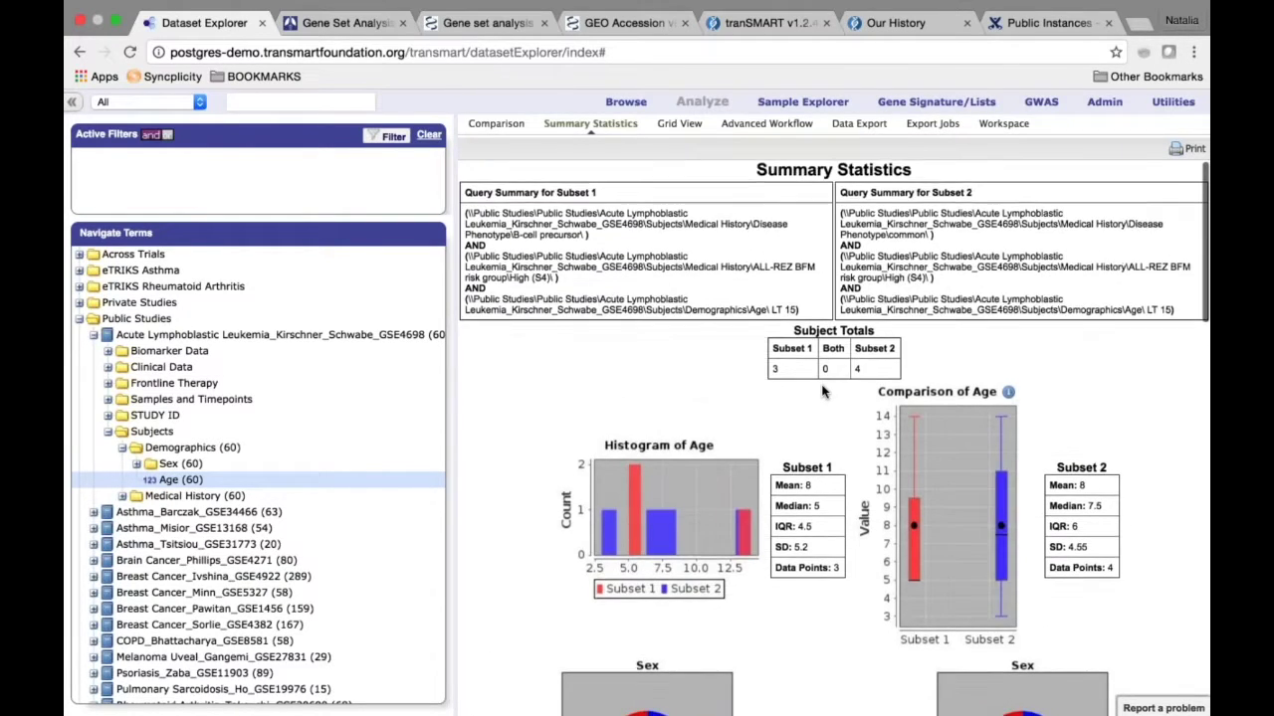
pyautogui.scroll(-2, 790, 562)
pyautogui.scroll(-1, 790, 562)
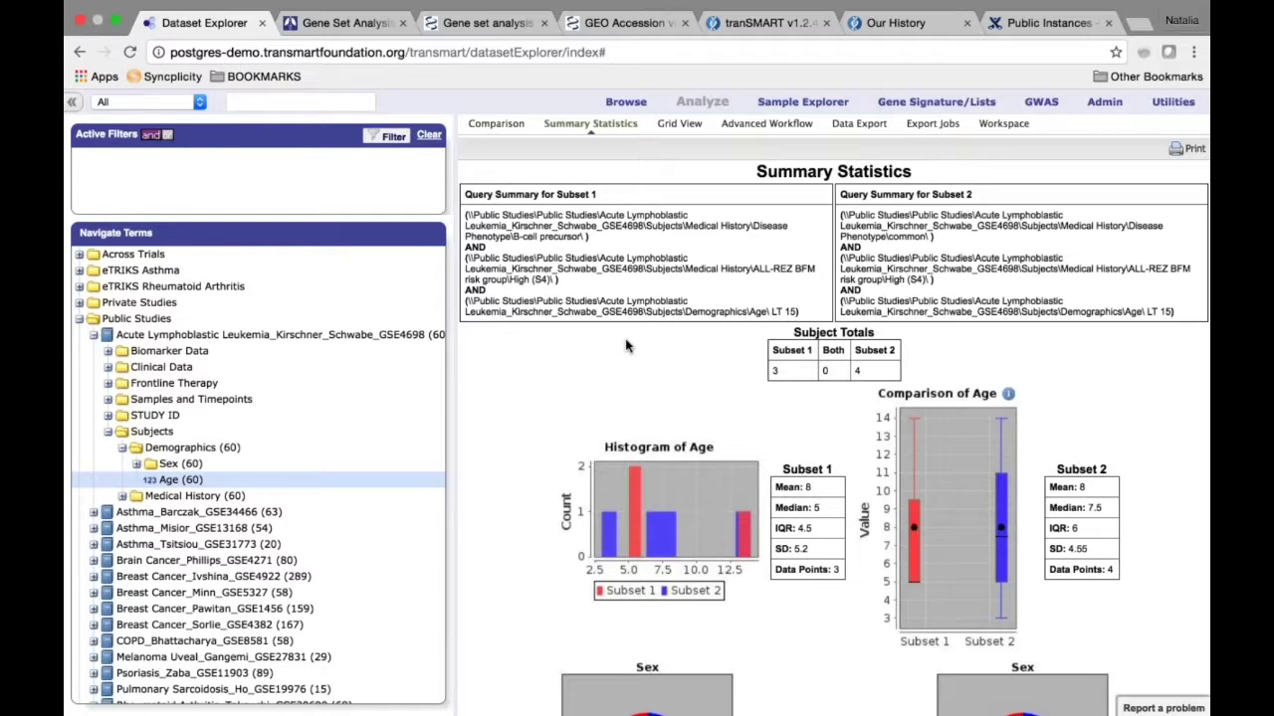
pyautogui.click(679, 126)
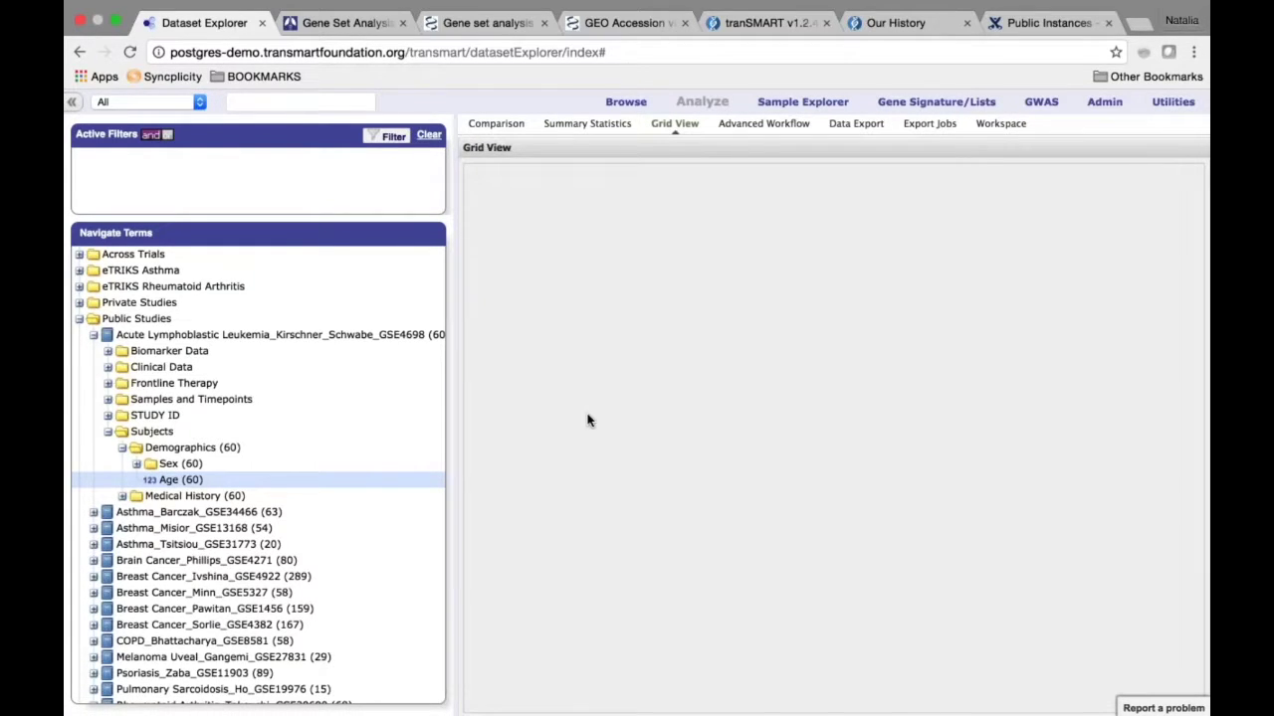
# - Hide the Trial, Race and Samples columns in the Grid View subjects table
pyautogui.click(596, 131)
pyautogui.click(678, 124)
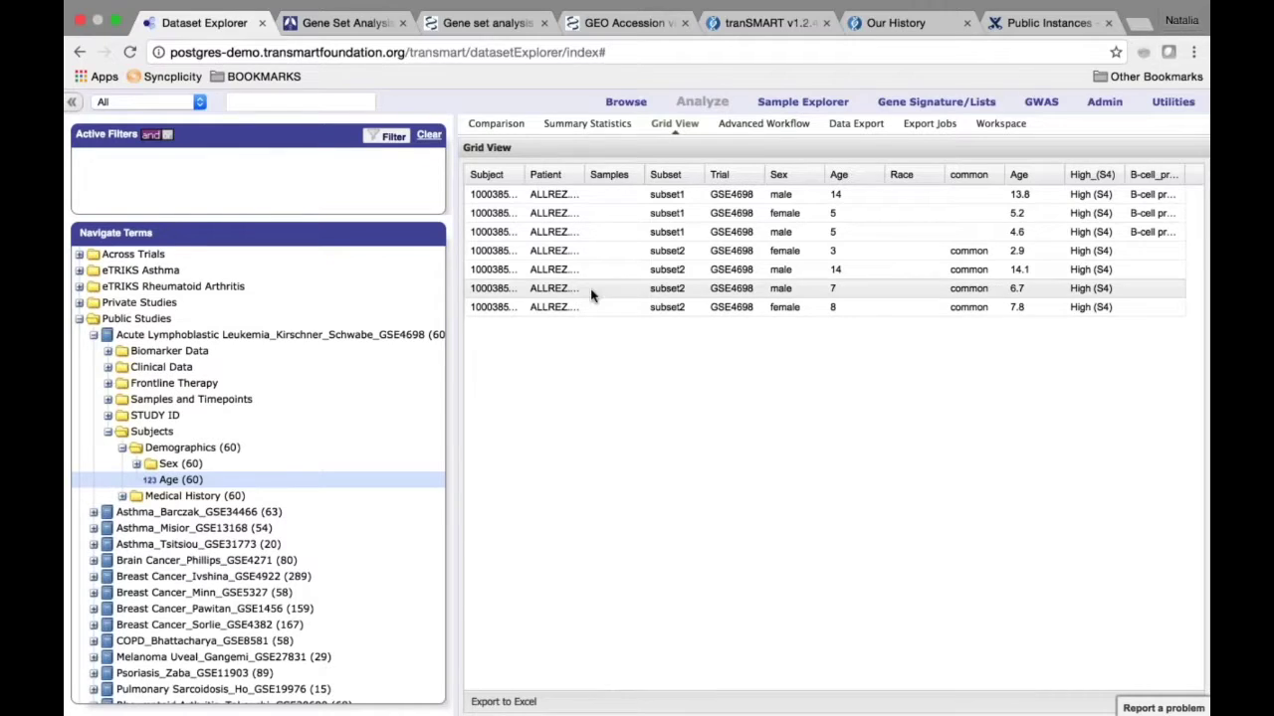
pyautogui.click(697, 175)
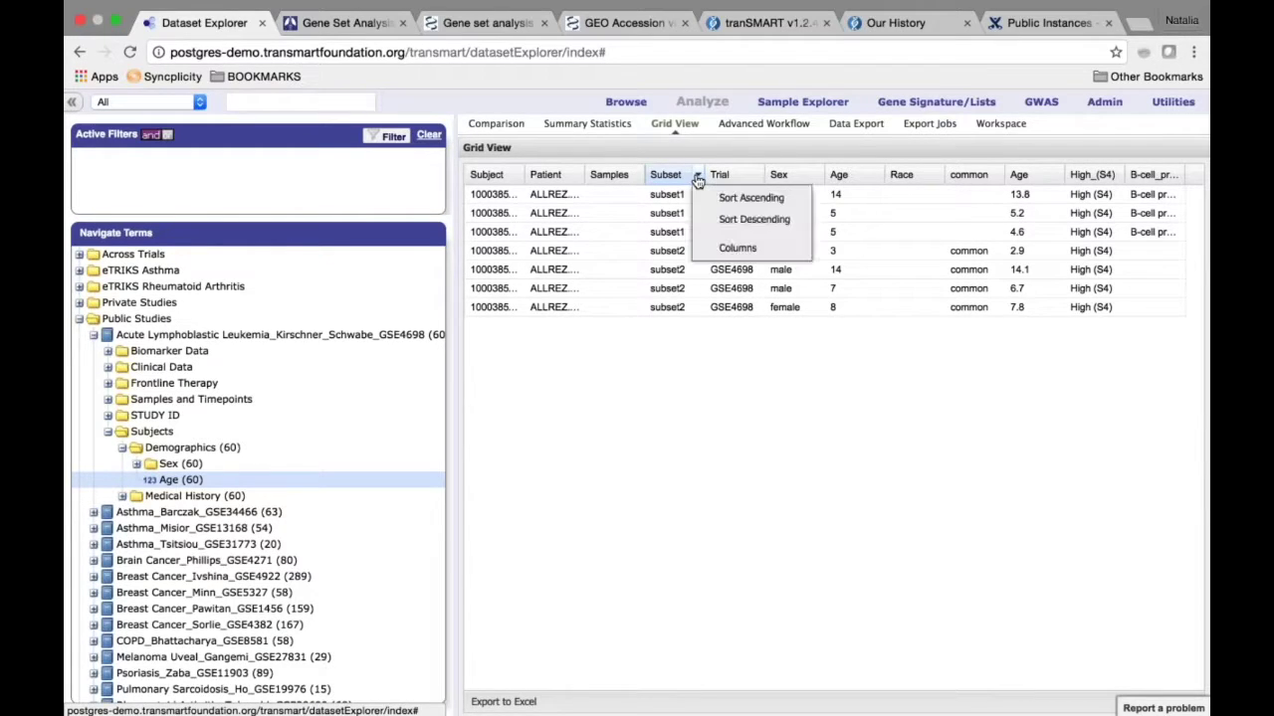
pyautogui.moveTo(703, 250)
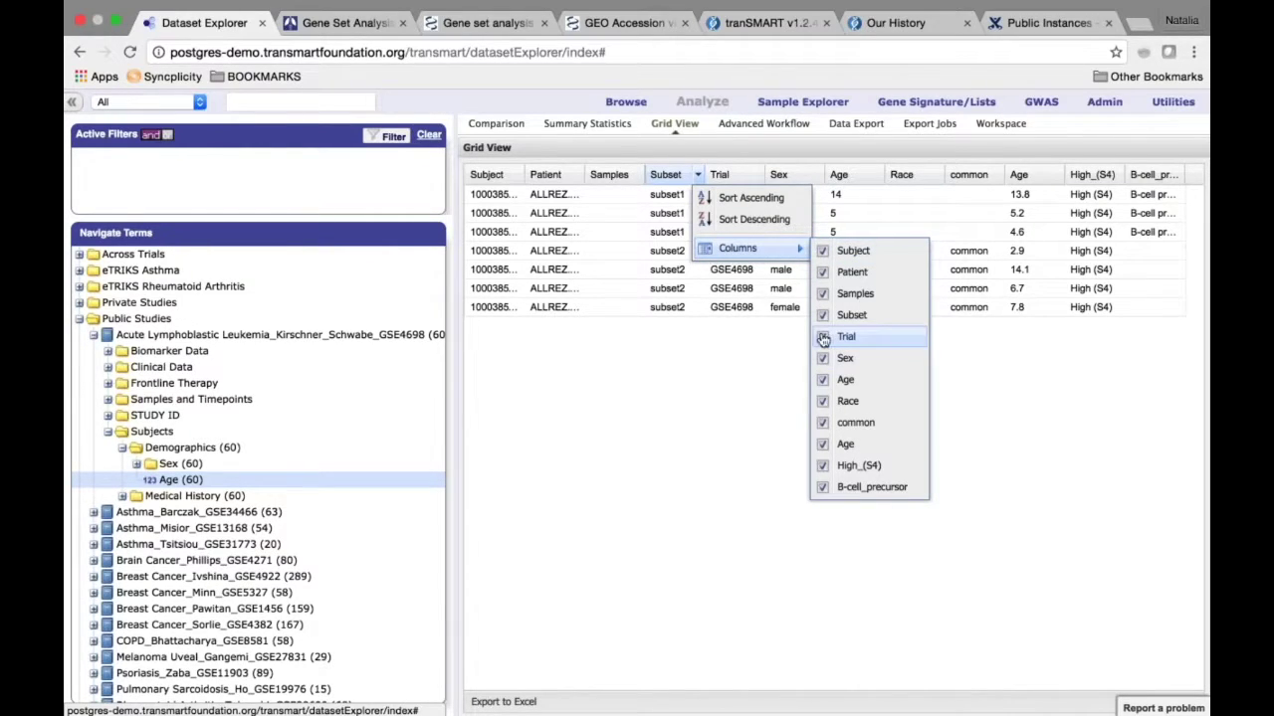
pyautogui.click(823, 336)
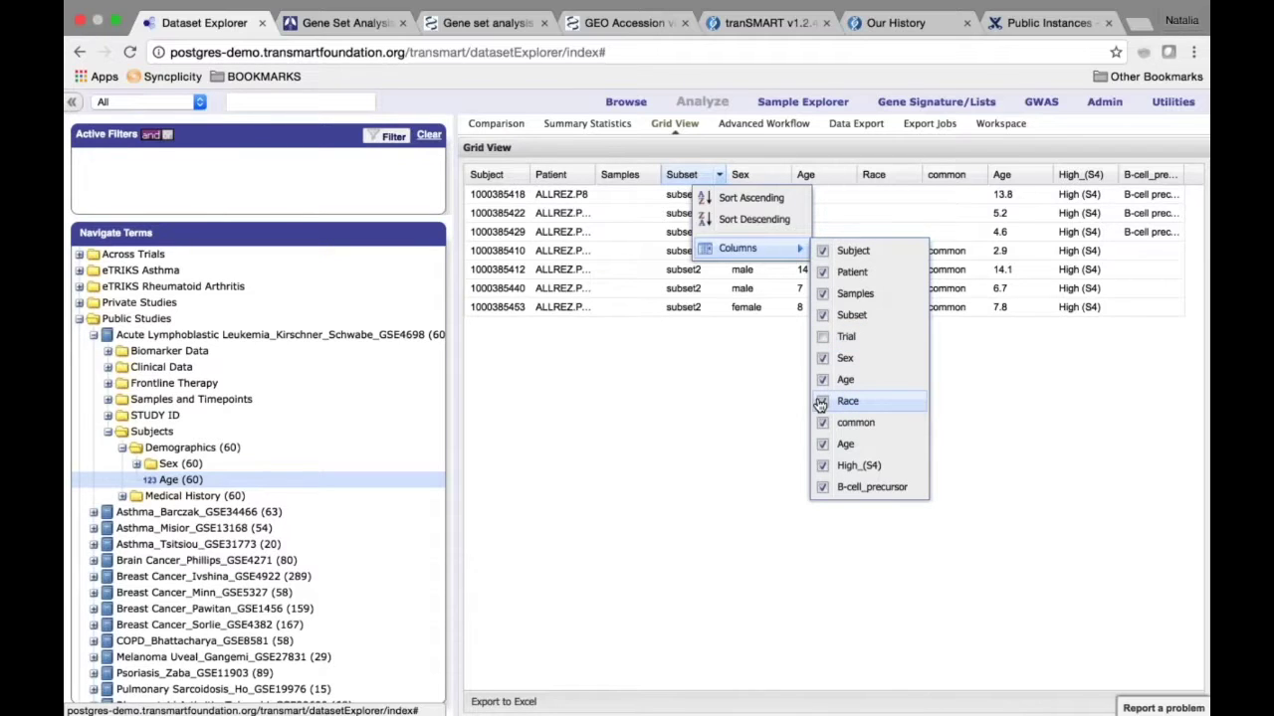
pyautogui.click(821, 401)
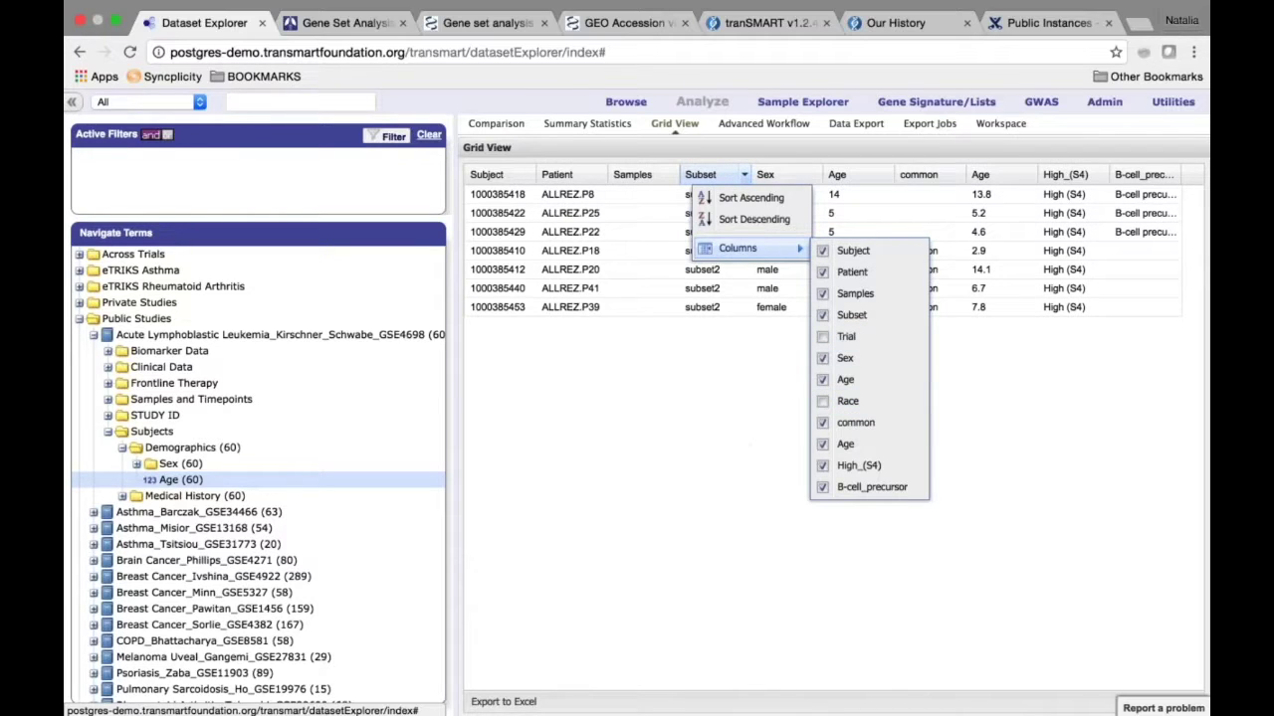
pyautogui.click(703, 477)
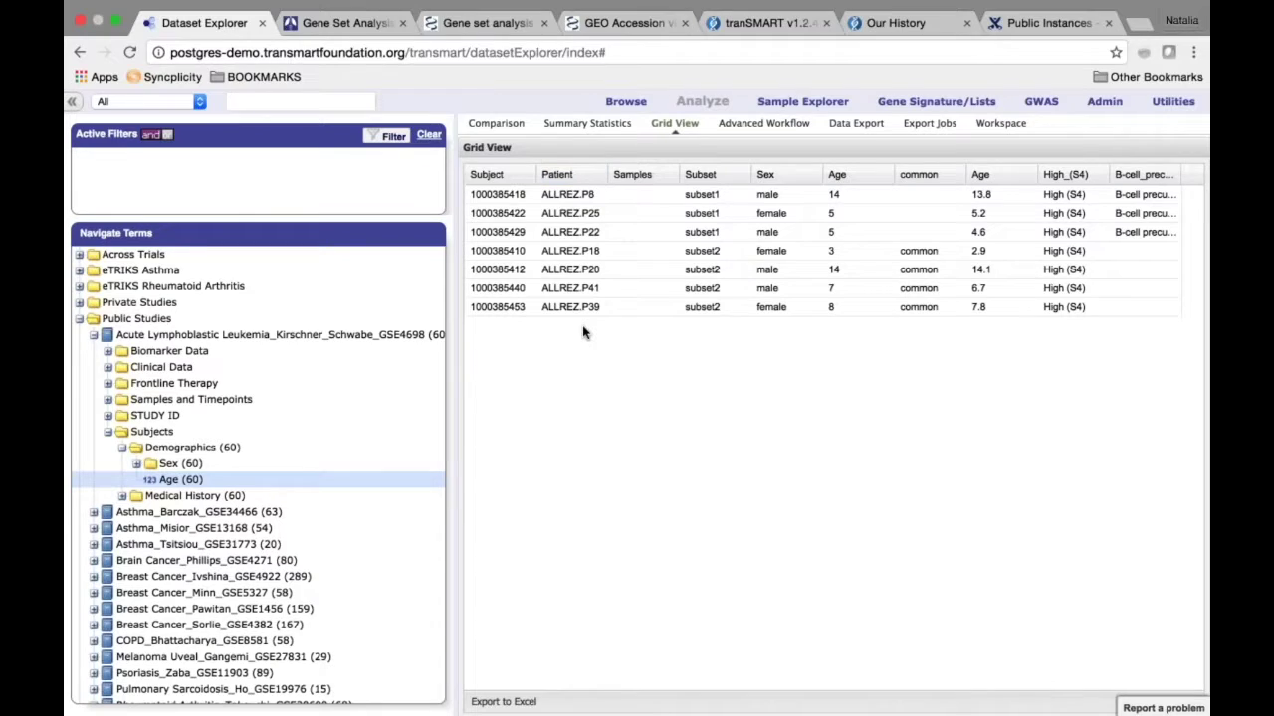
pyautogui.click(672, 175)
pyautogui.moveTo(696, 249)
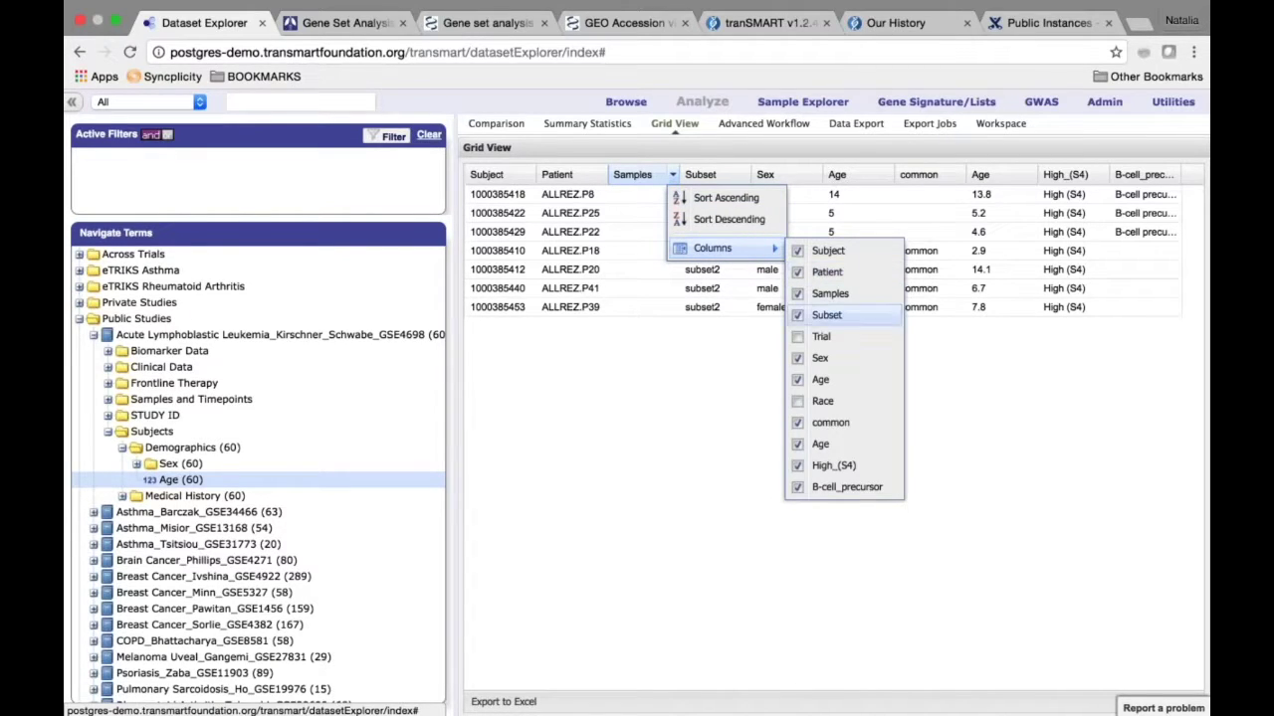
pyautogui.click(825, 294)
pyautogui.click(690, 393)
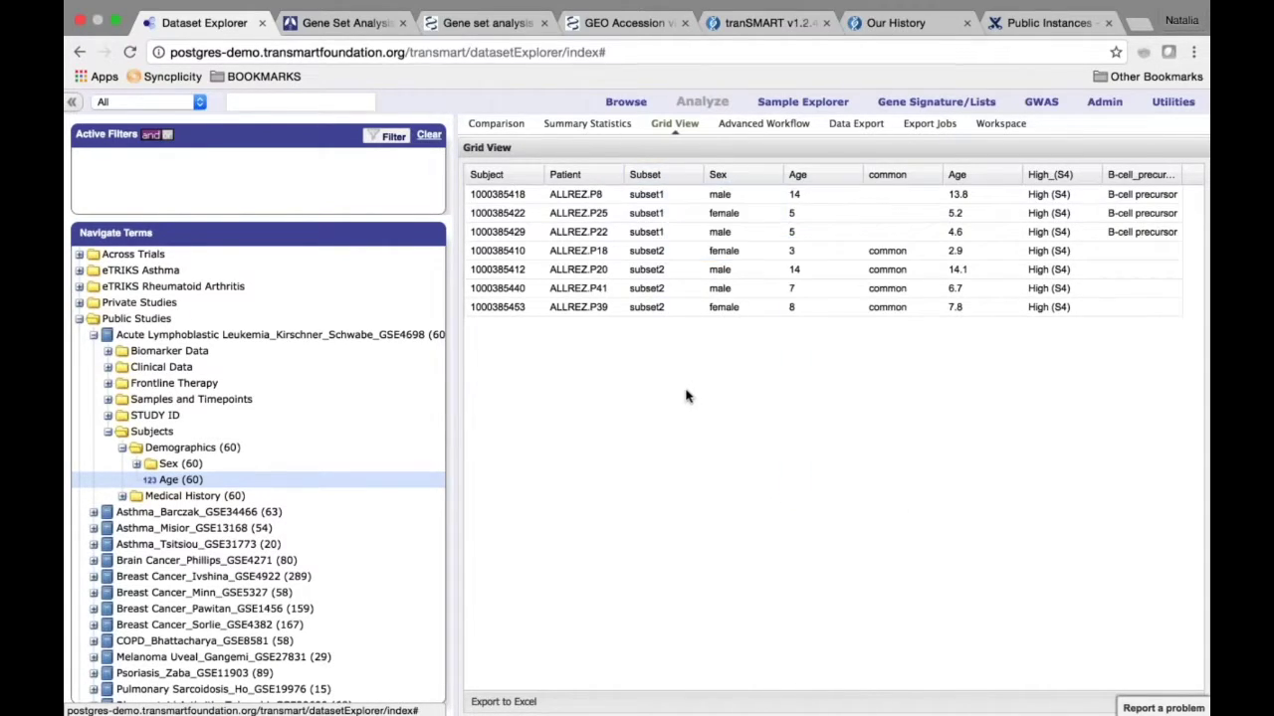
# - Sort the grid ascending on the common column
pyautogui.click(917, 178)
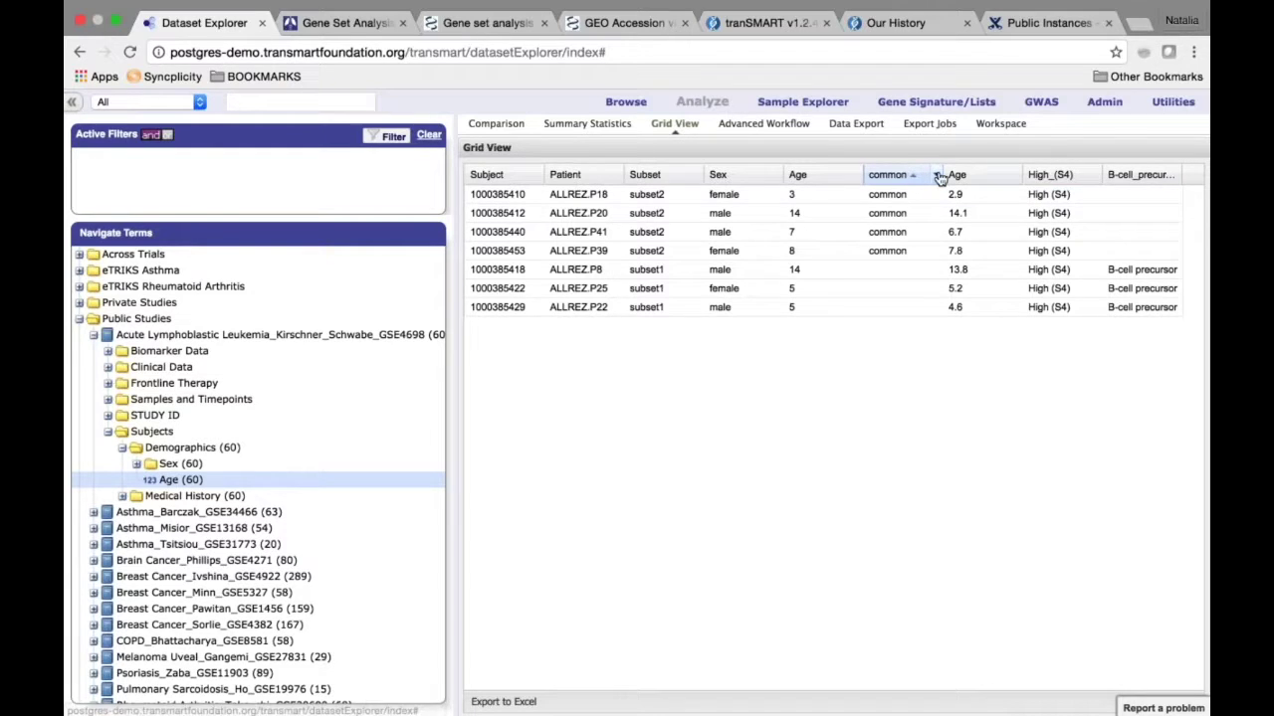
pyautogui.click(936, 174)
pyautogui.click(985, 198)
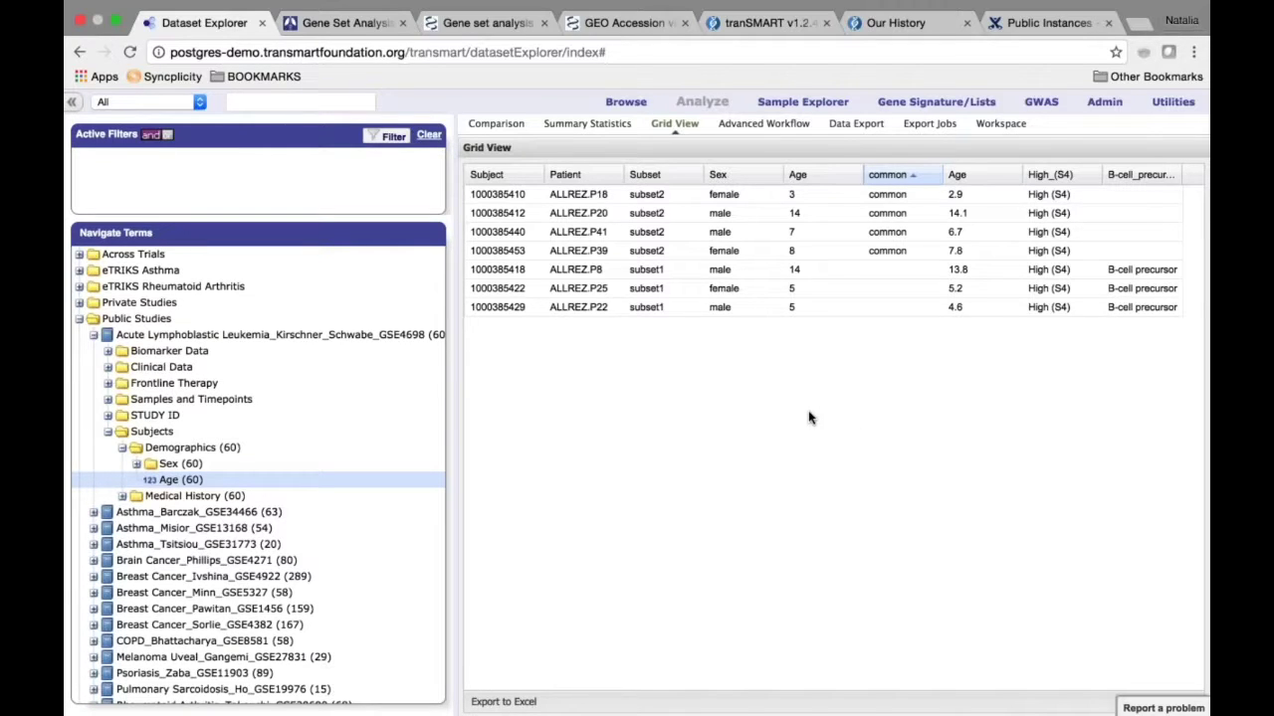
# - Add the Frontline Therapy concepts ALL-BFM 95 HR and COALL 06-97 as grid columns
pyautogui.click(108, 384)
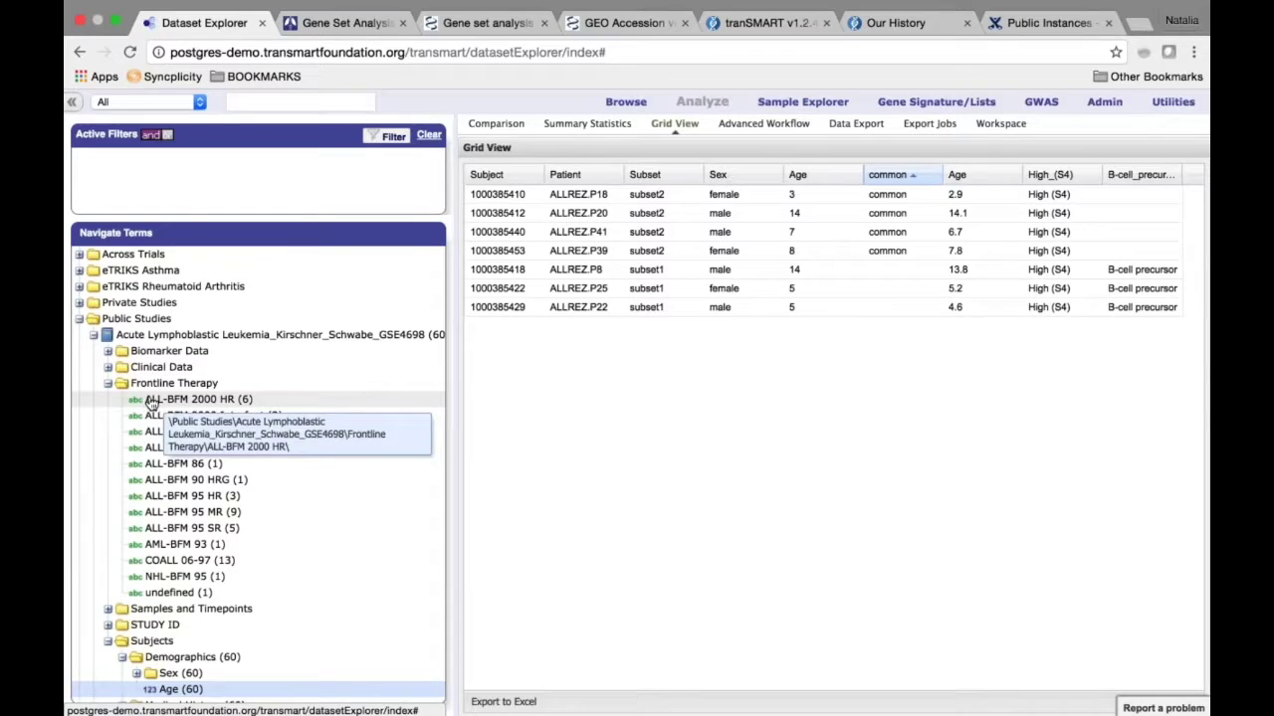
pyautogui.click(151, 500)
pyautogui.moveTo(151, 501); pyautogui.dragTo(884, 254)
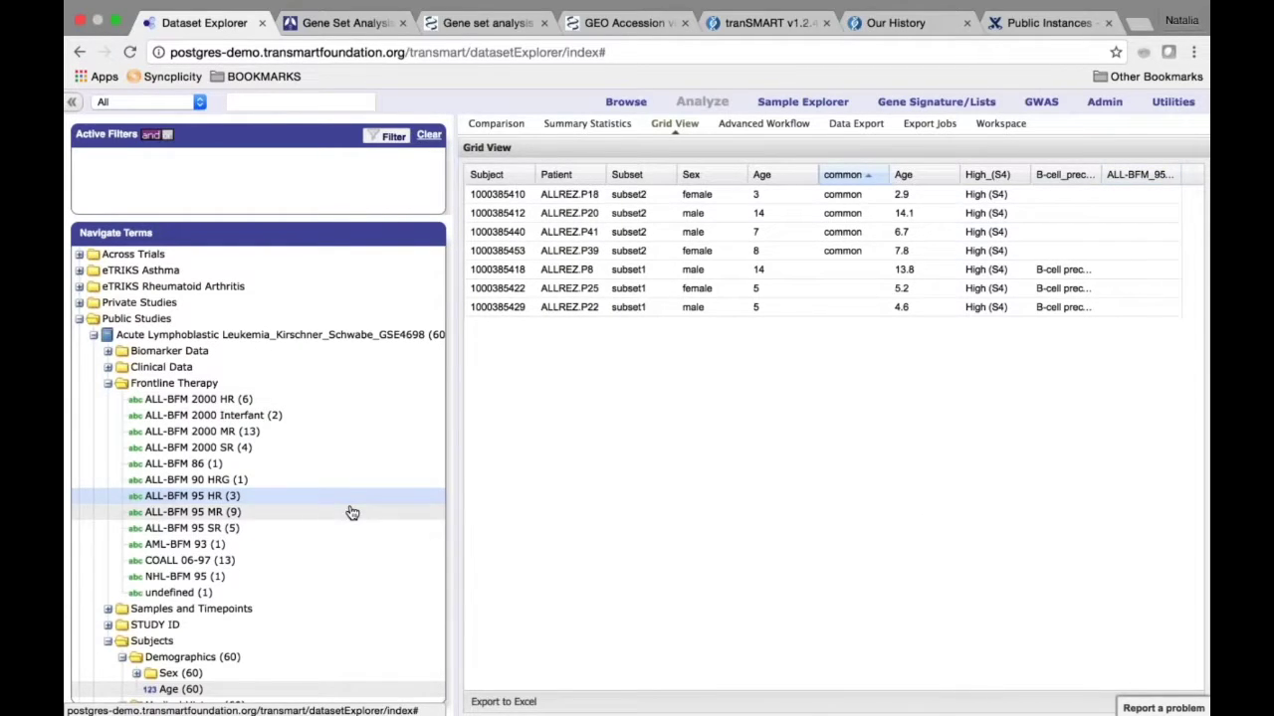
pyautogui.moveTo(159, 567); pyautogui.dragTo(1110, 258)
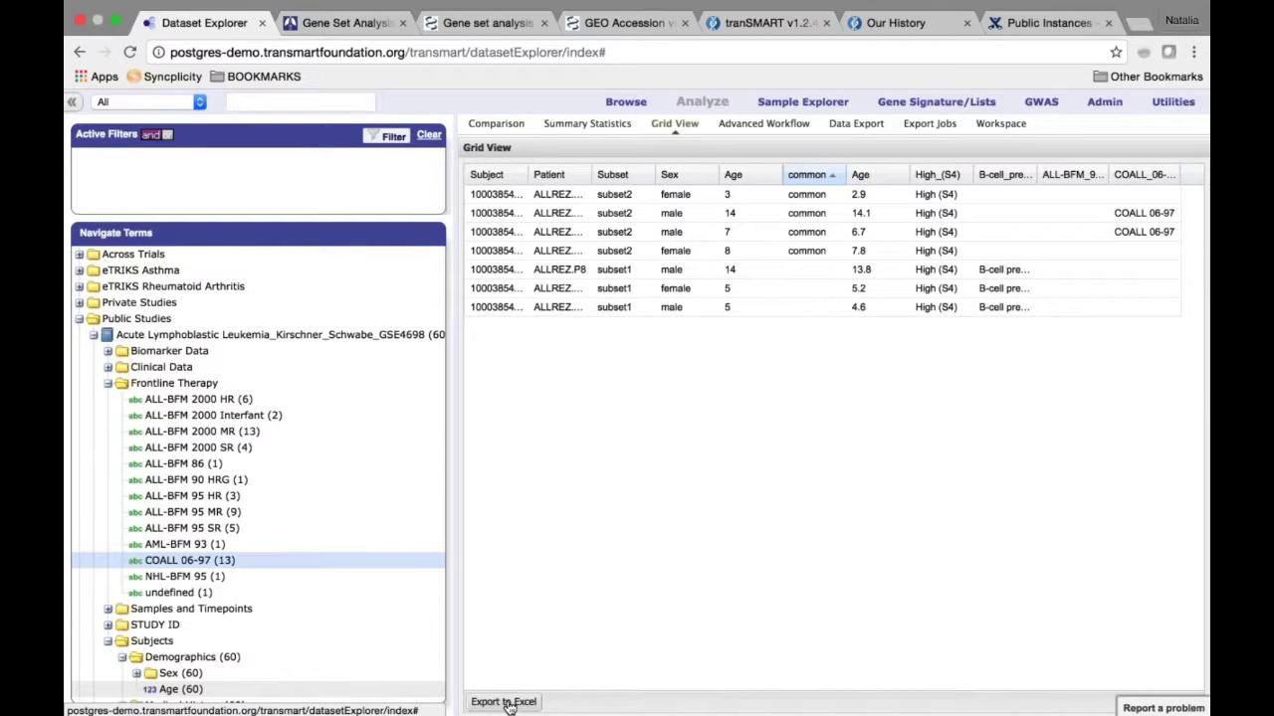
# - Export the grid to Excel and reveal the downloaded file in Finder
pyautogui.click(508, 703)
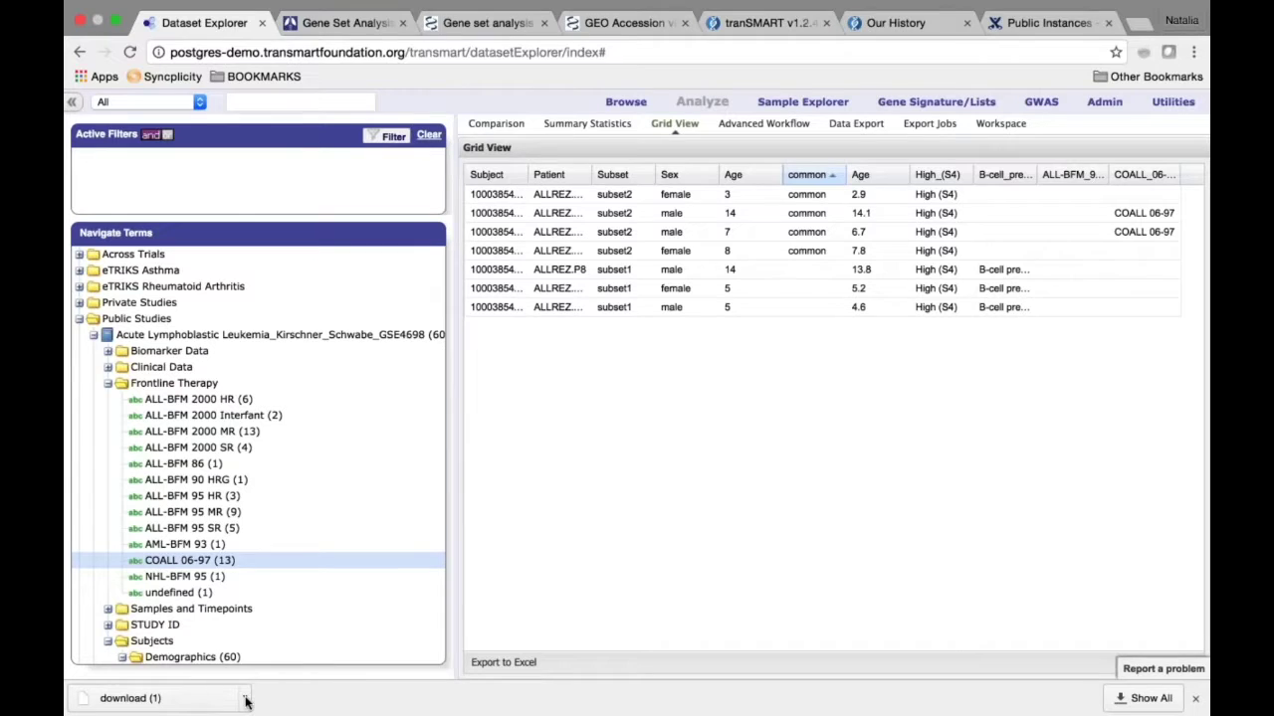
pyautogui.click(245, 700)
pyautogui.click(270, 674)
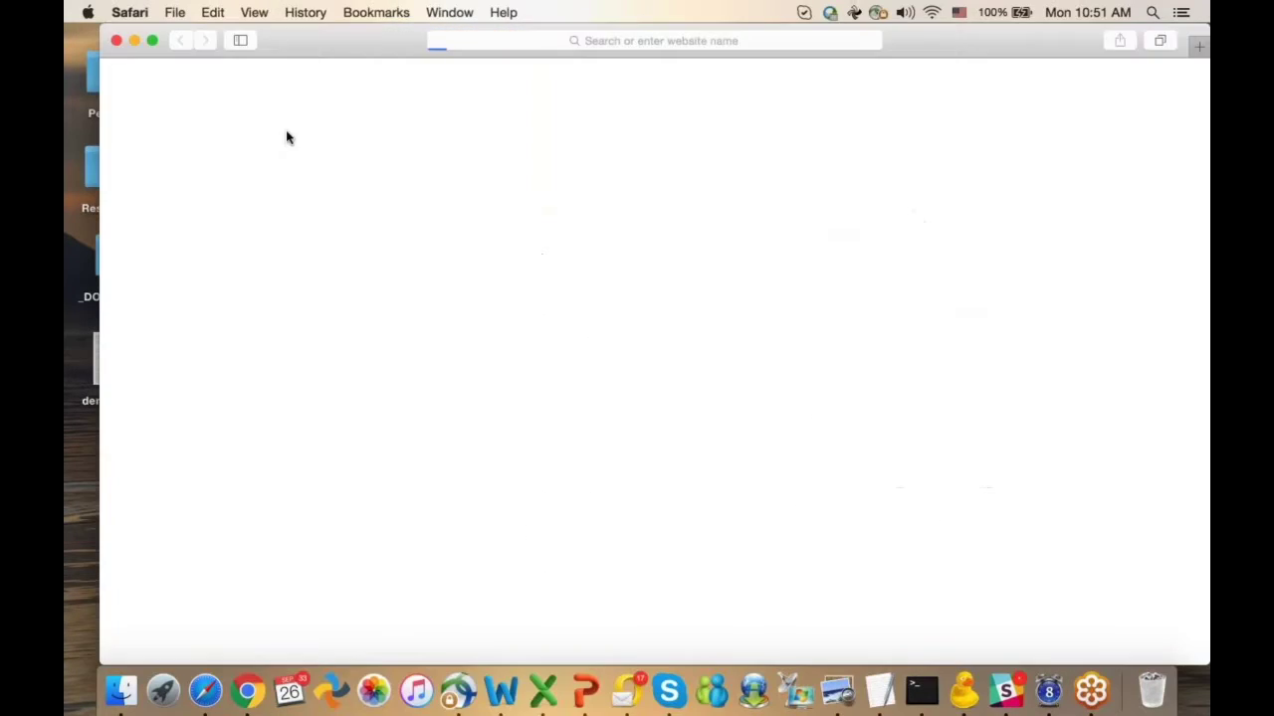
# - Close the blank Safari window and switch back to the tranSMART browser space
pyautogui.click(115, 40)
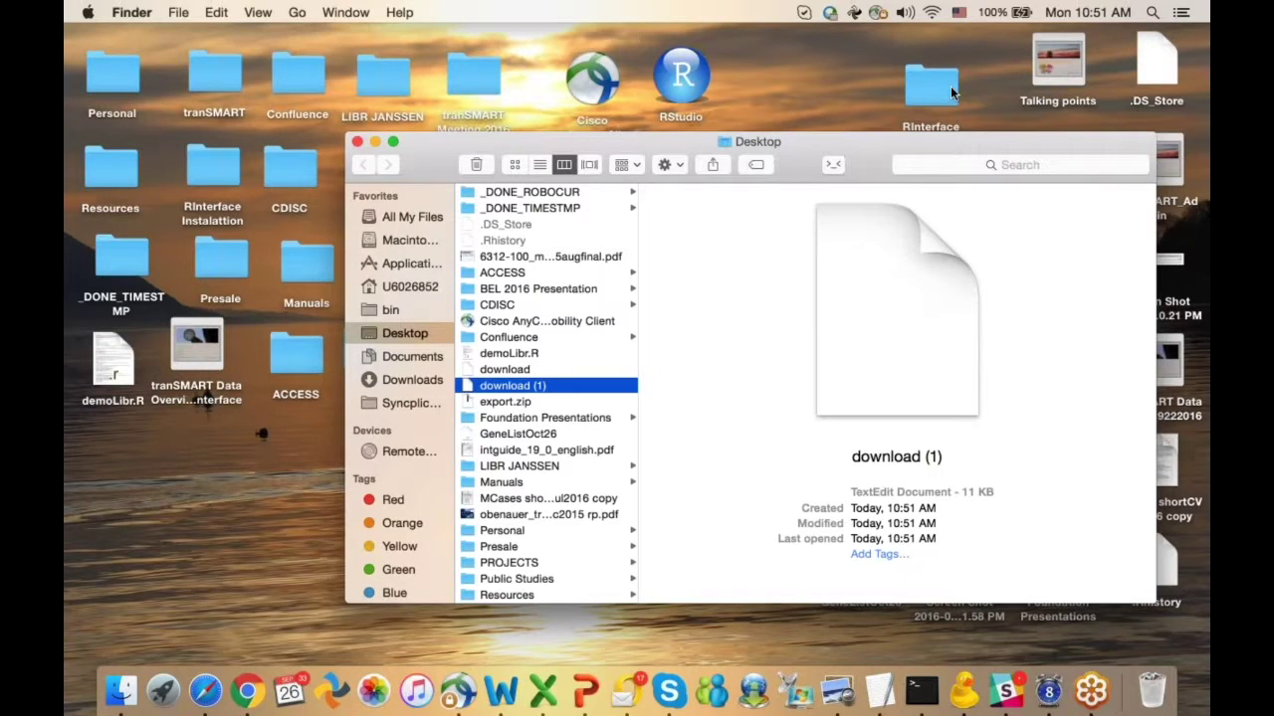
pyautogui.hotkey('ctrl', 'Right')
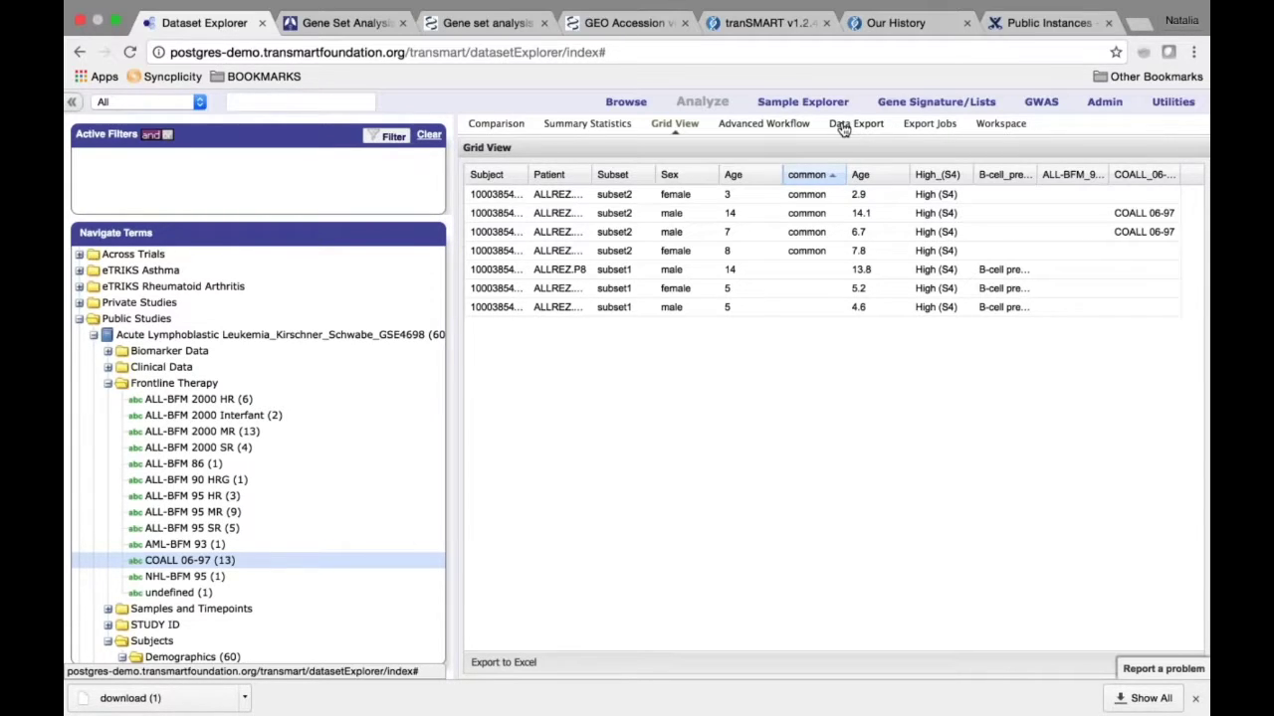
# - In Data Export, tick TSV for clinical and microarray data in both subsets
pyautogui.click(843, 127)
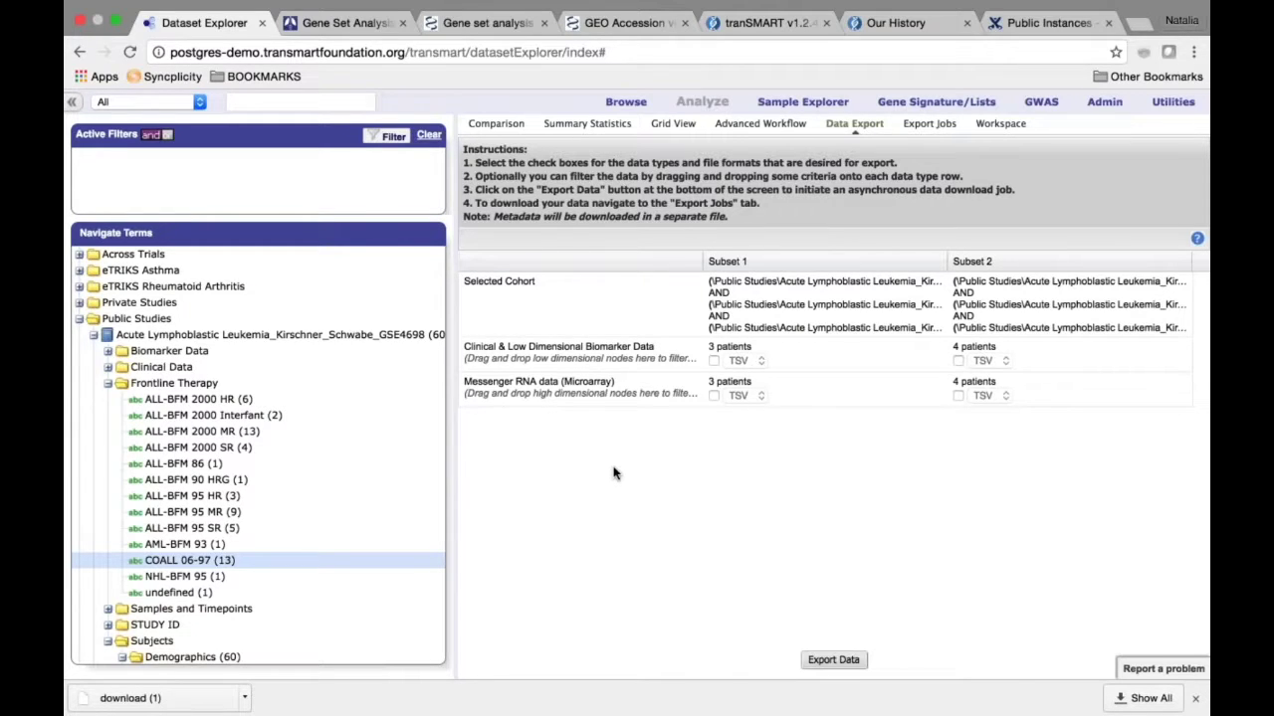
pyautogui.click(714, 360)
pyautogui.click(957, 360)
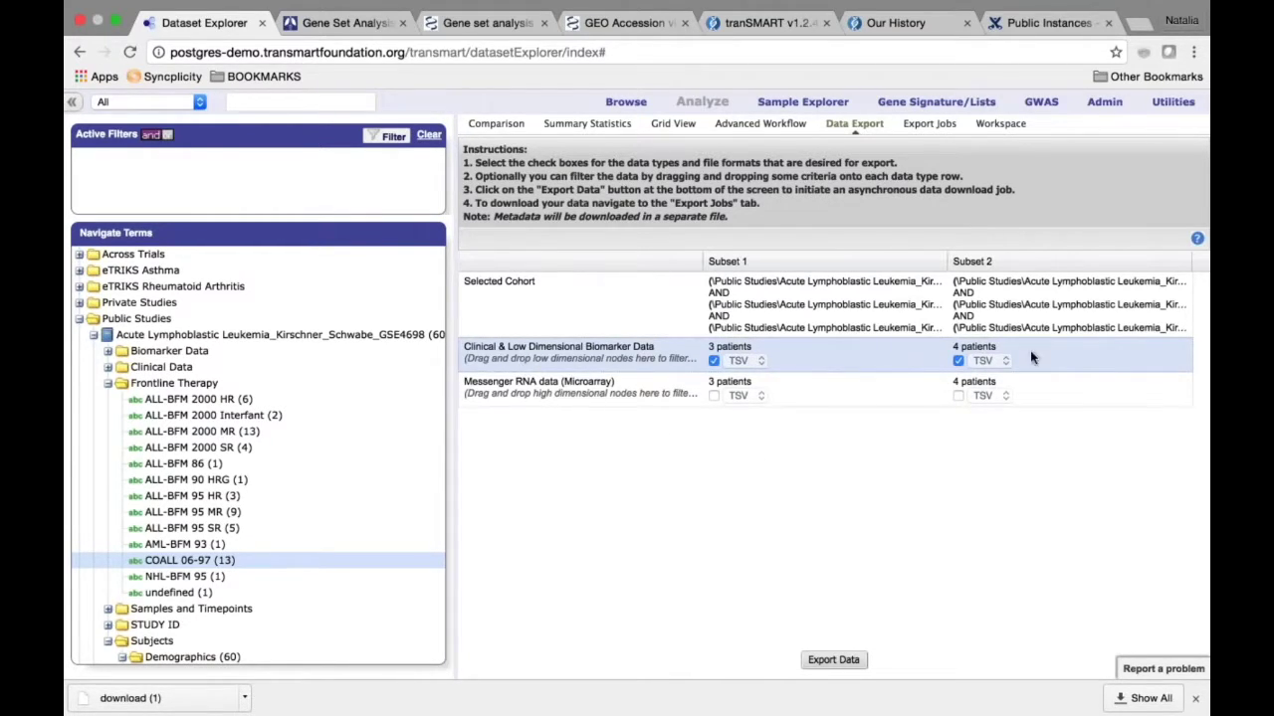
pyautogui.click(713, 396)
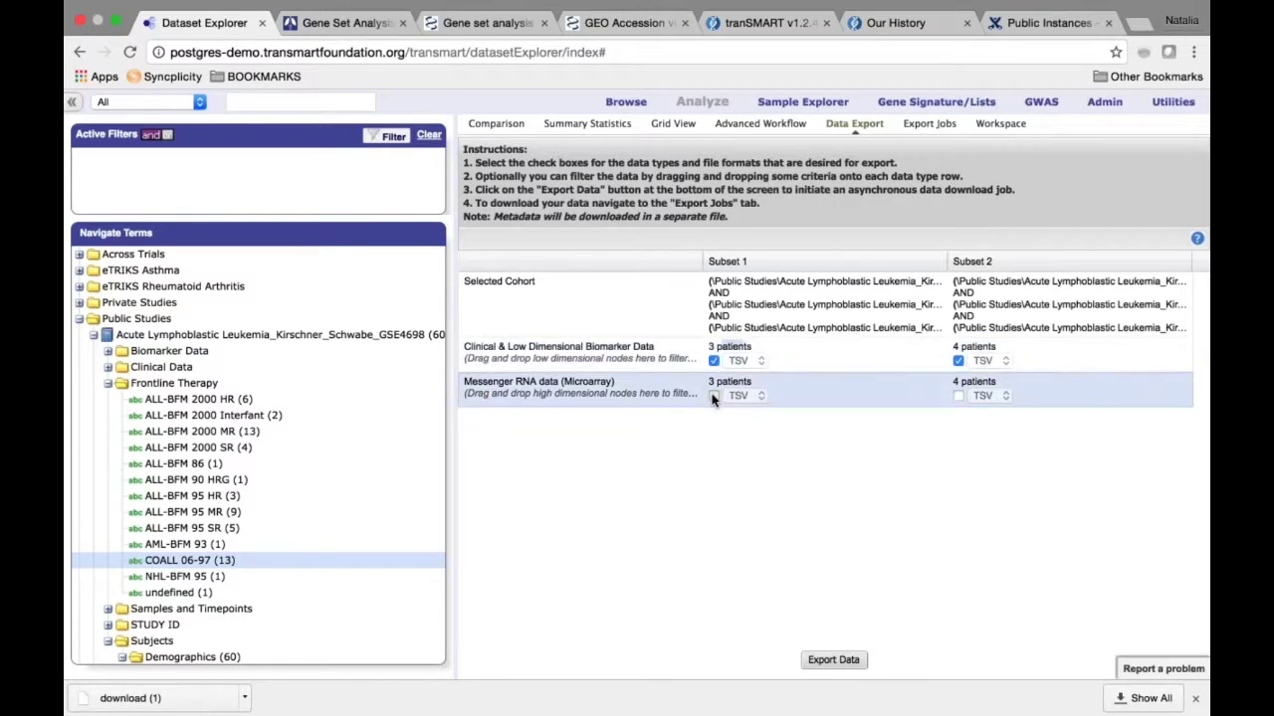
pyautogui.click(958, 397)
# - Run the export in the background and open the downloaded 3.7 MB zip
pyautogui.click(832, 660)
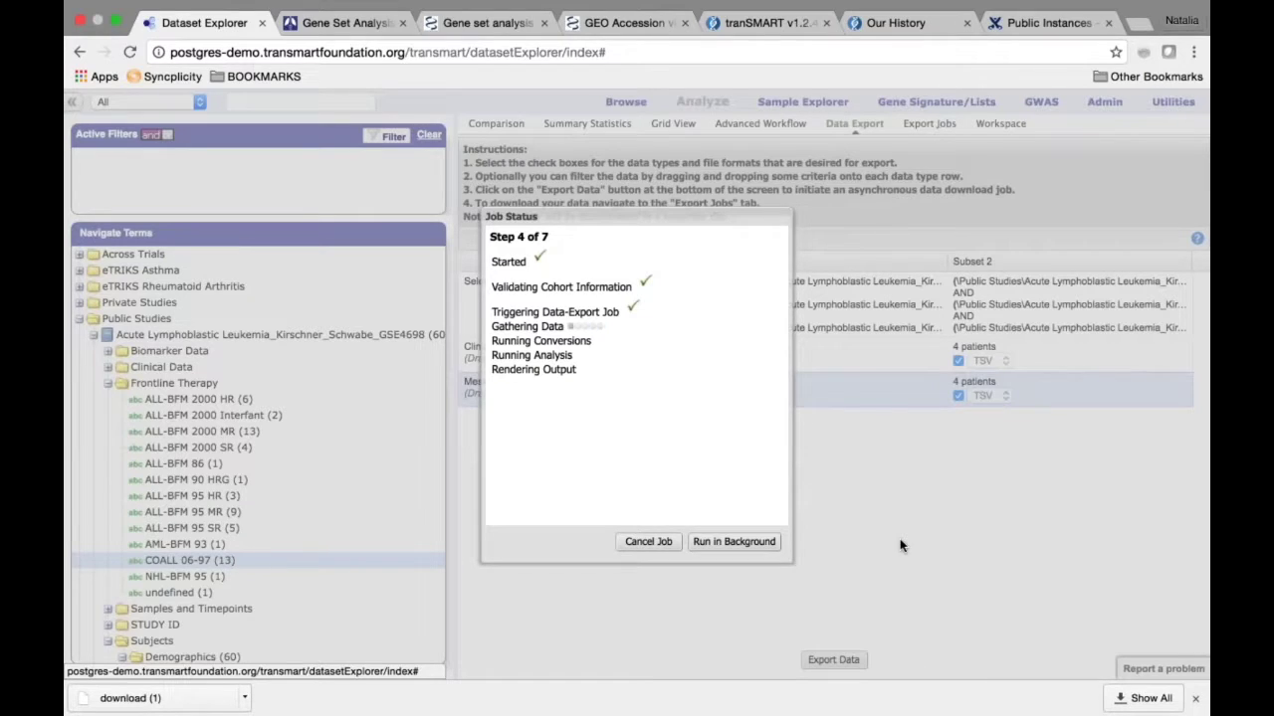
pyautogui.click(701, 547)
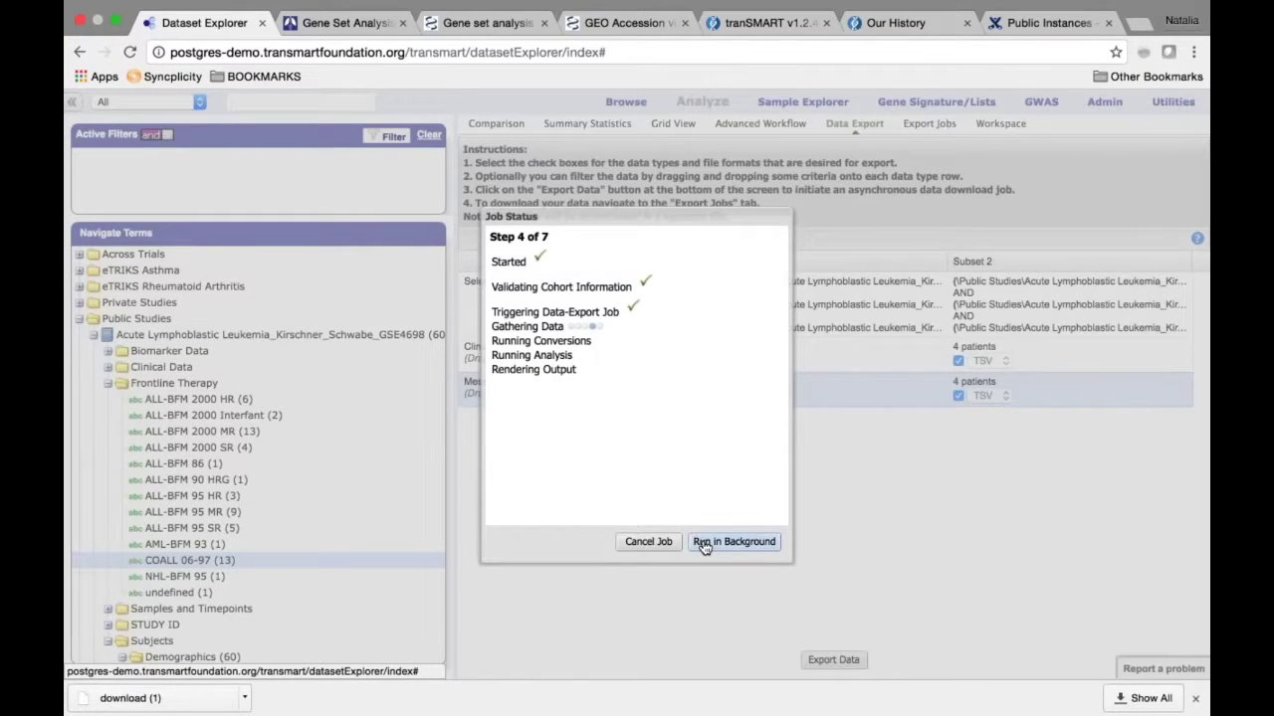
pyautogui.click(639, 408)
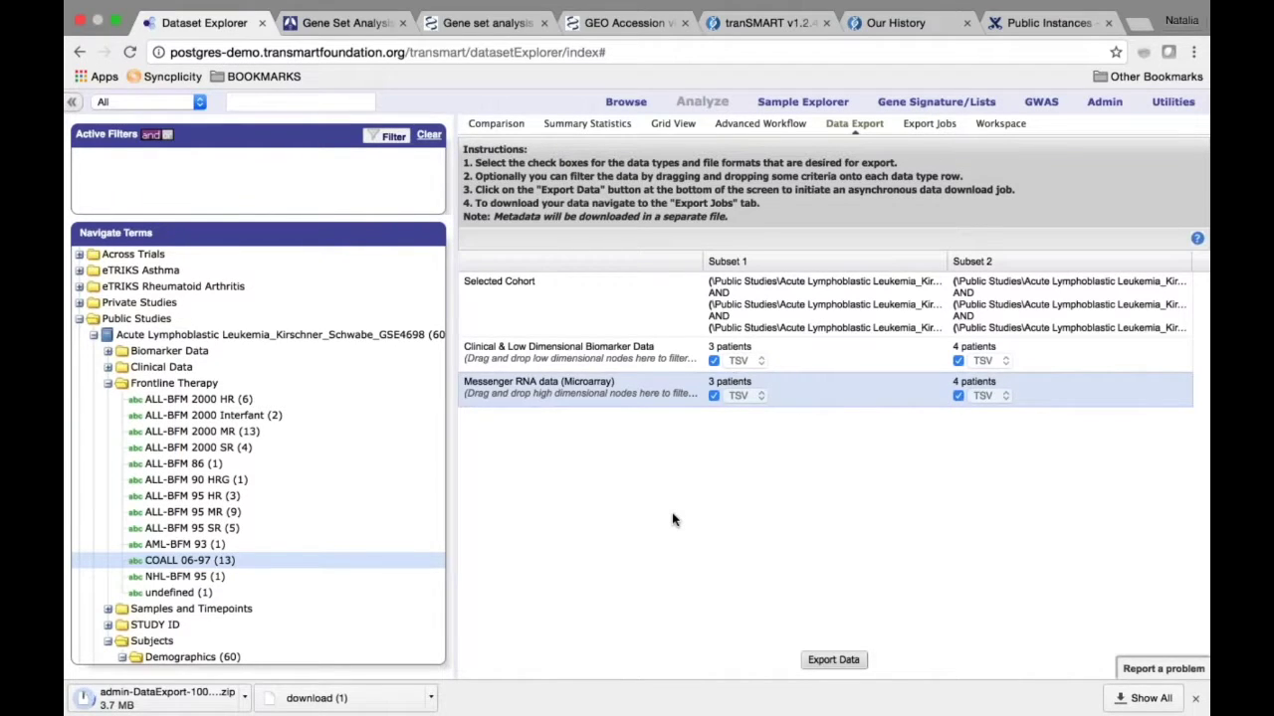
pyautogui.click(165, 697)
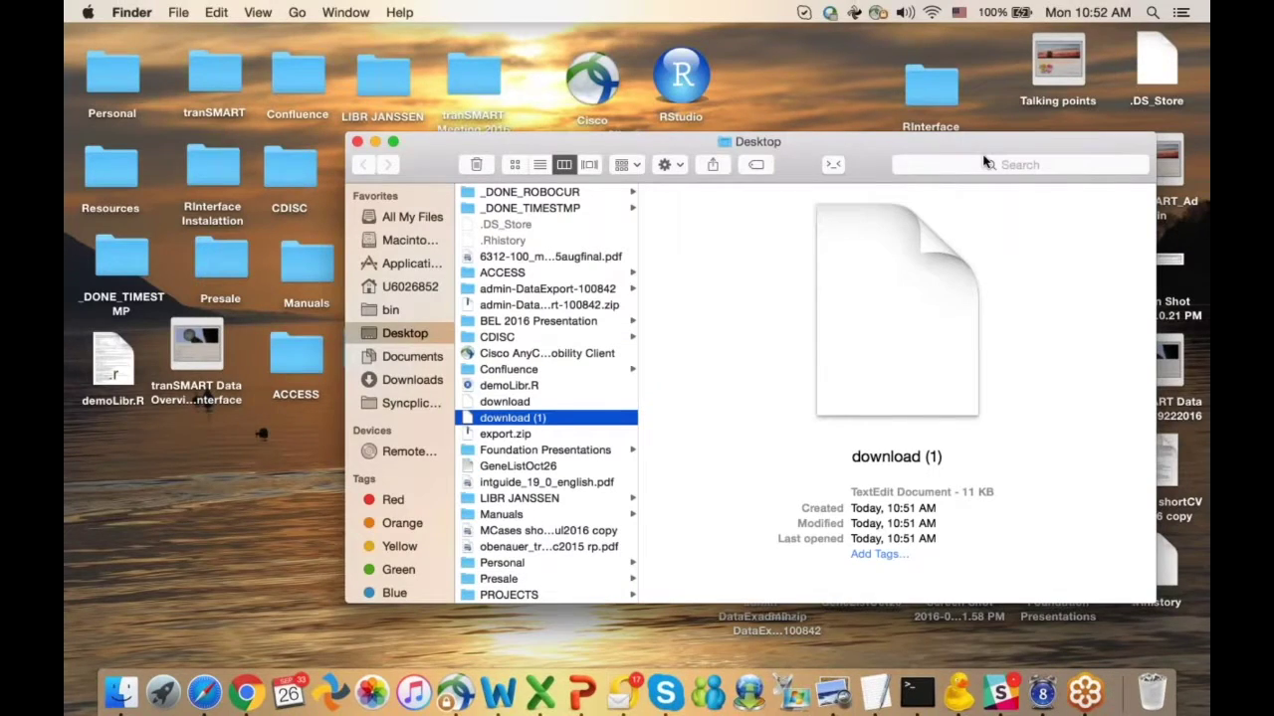
pyautogui.hotkey('ctrl', 'Right')
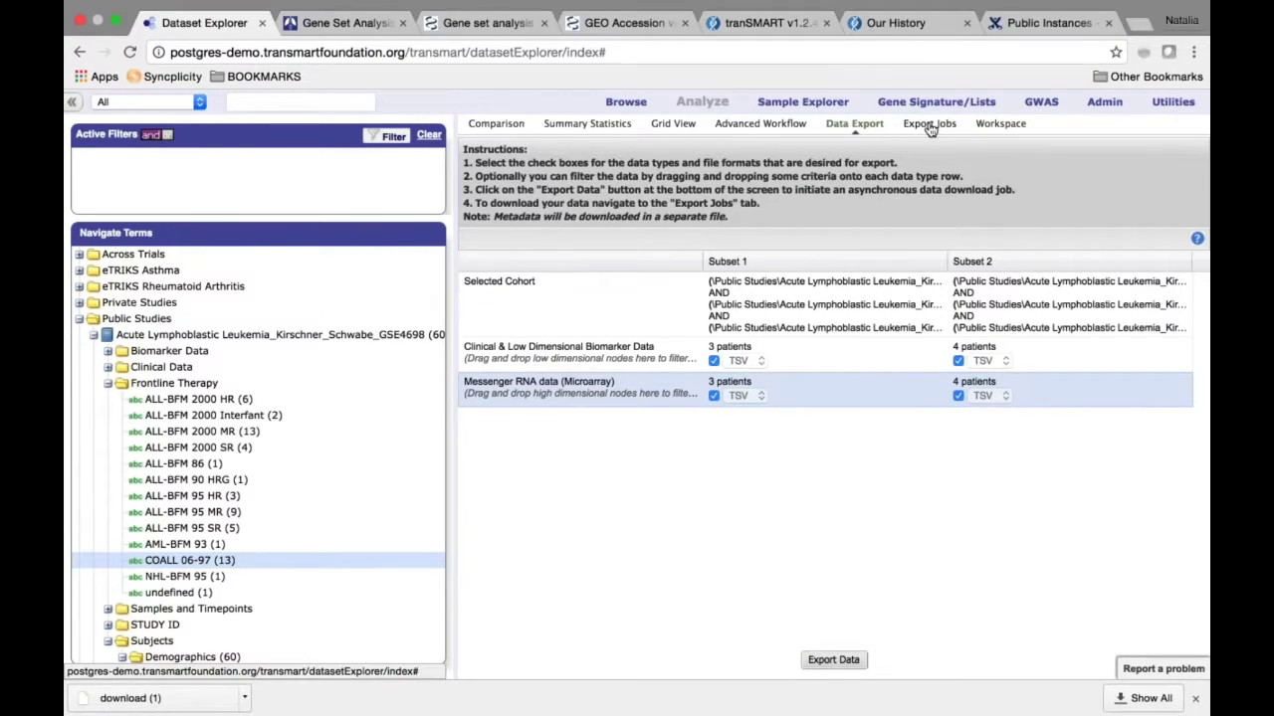
# - Check the Export Jobs list, then return to the Comparison setup
pyautogui.click(929, 125)
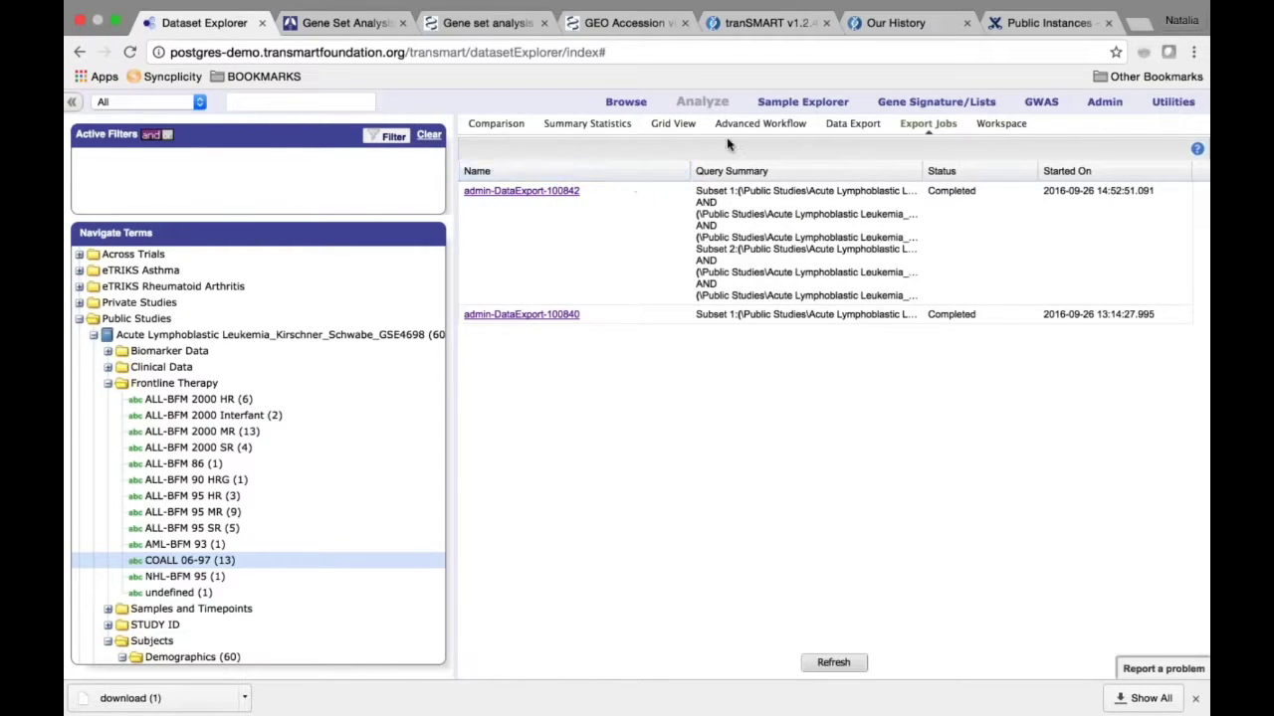
pyautogui.click(851, 125)
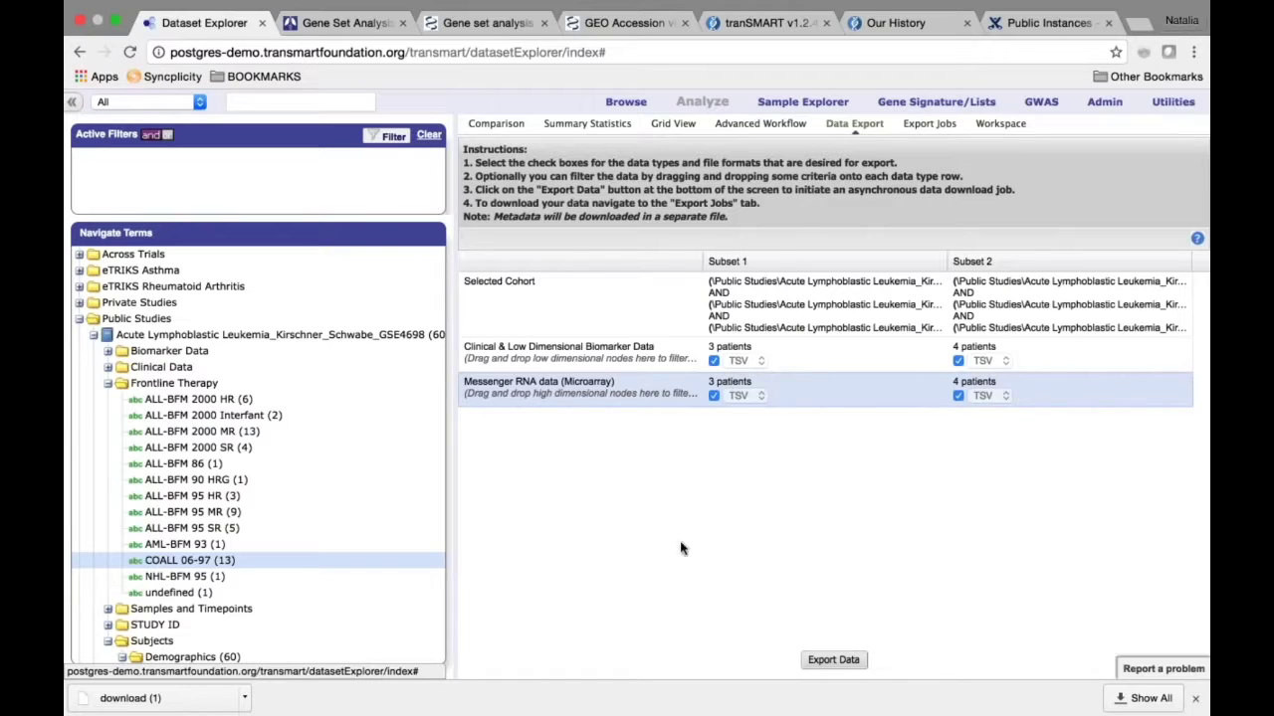
pyautogui.click(495, 123)
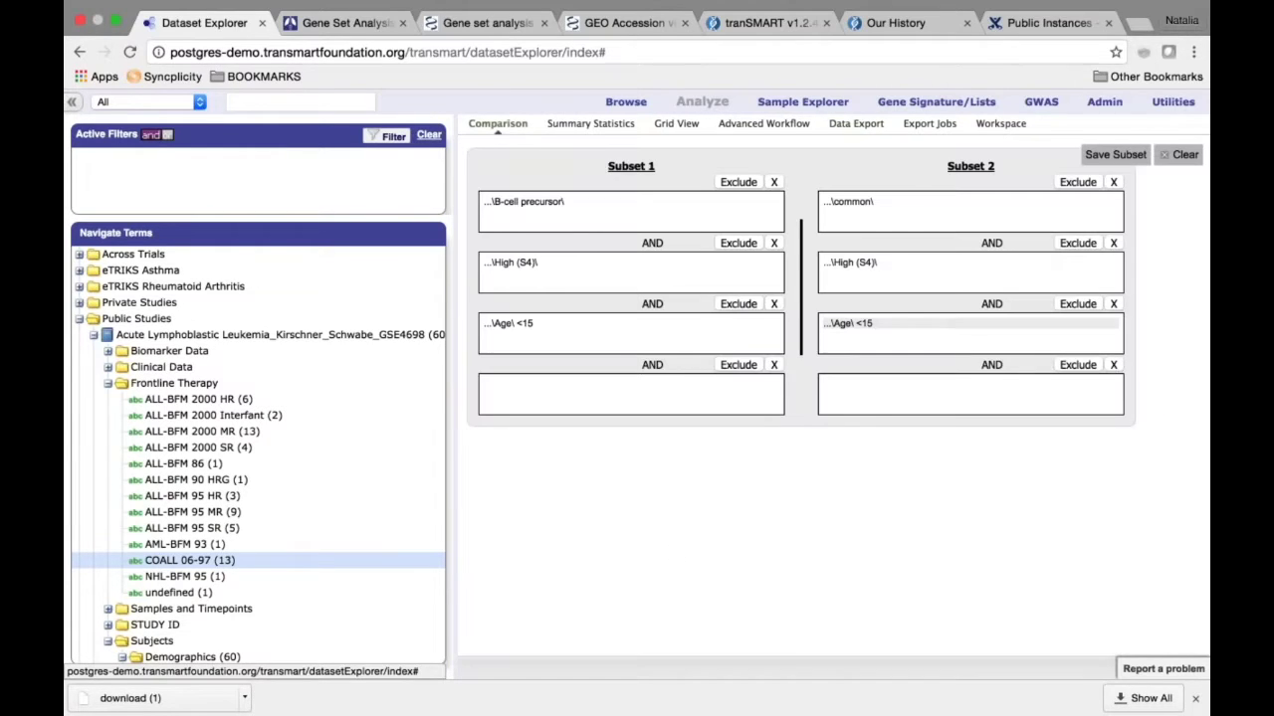
# - Remove all three criteria from each subset and collapse the Acute Lymphoblastic Leukemia study
pyautogui.click(773, 182)
pyautogui.click(773, 243)
pyautogui.click(773, 304)
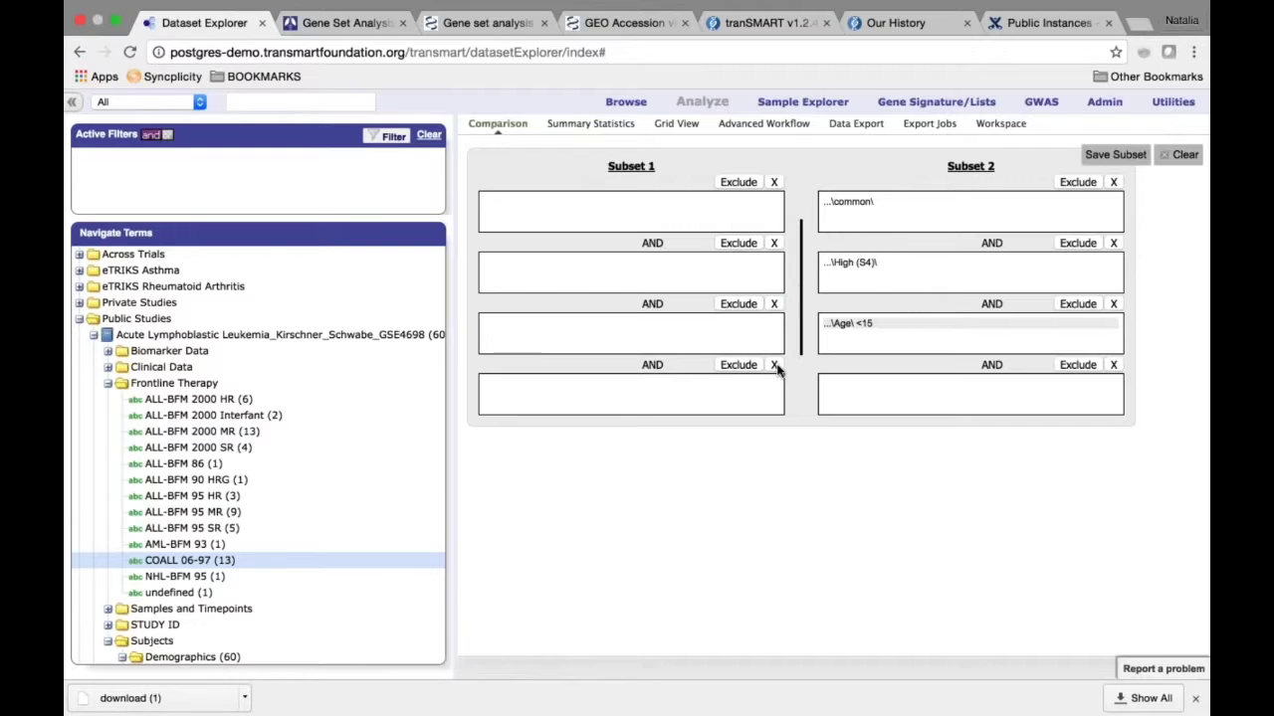
pyautogui.click(1113, 182)
pyautogui.click(1113, 243)
pyautogui.click(1114, 304)
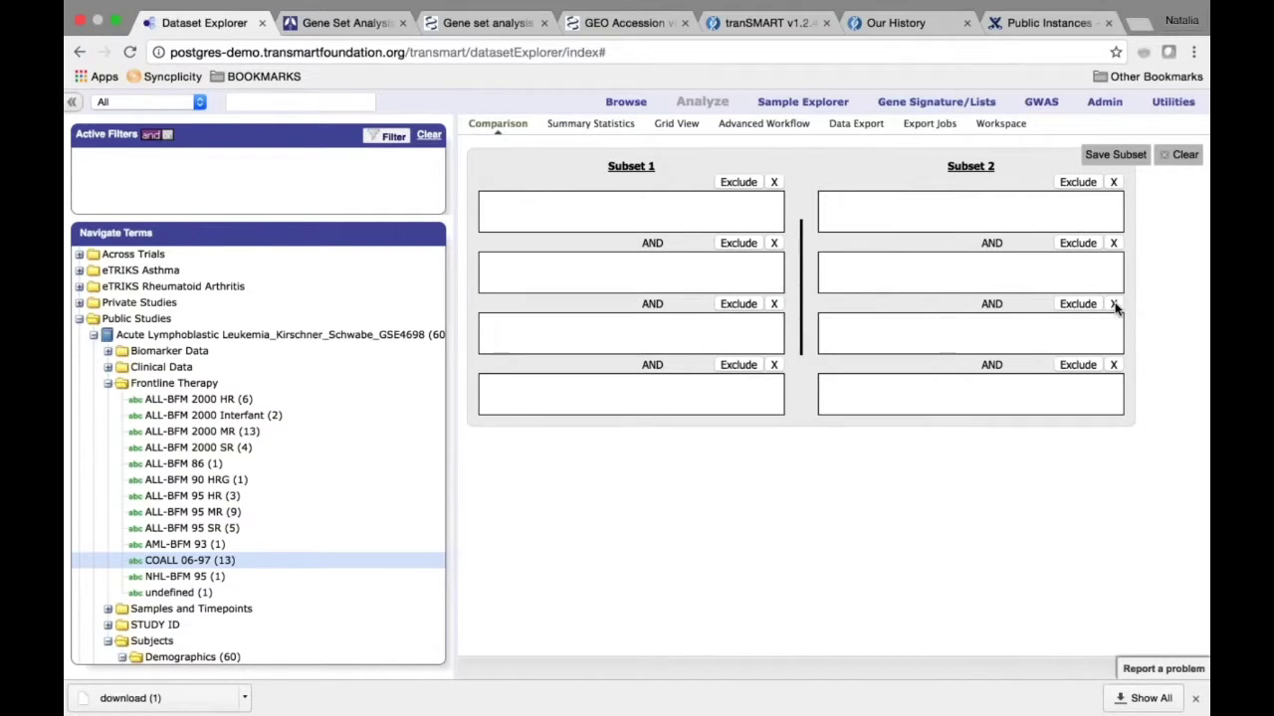
pyautogui.click(91, 339)
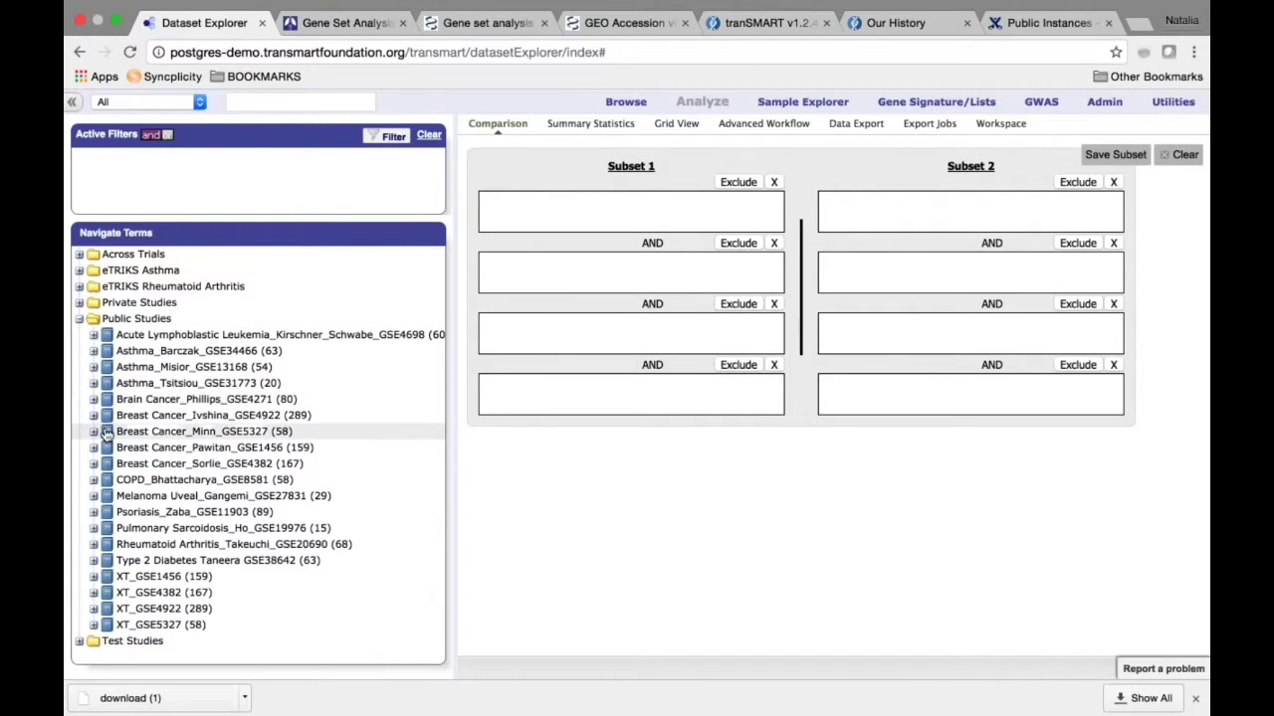
# - Put Breast Cancer_Ivshina_GSE4922 into Subset 1, check its summary statistics, then view Data Export
pyautogui.moveTo(110, 416); pyautogui.dragTo(544, 214)
pyautogui.click(590, 123)
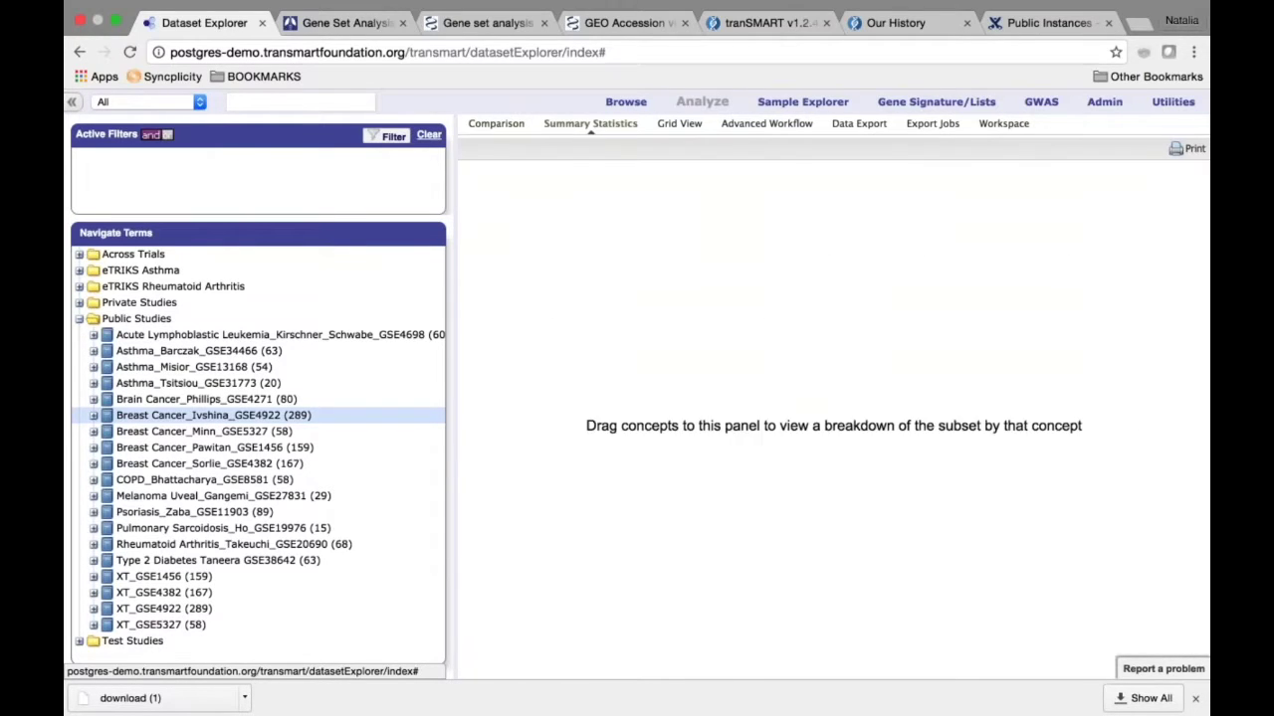
pyautogui.click(848, 125)
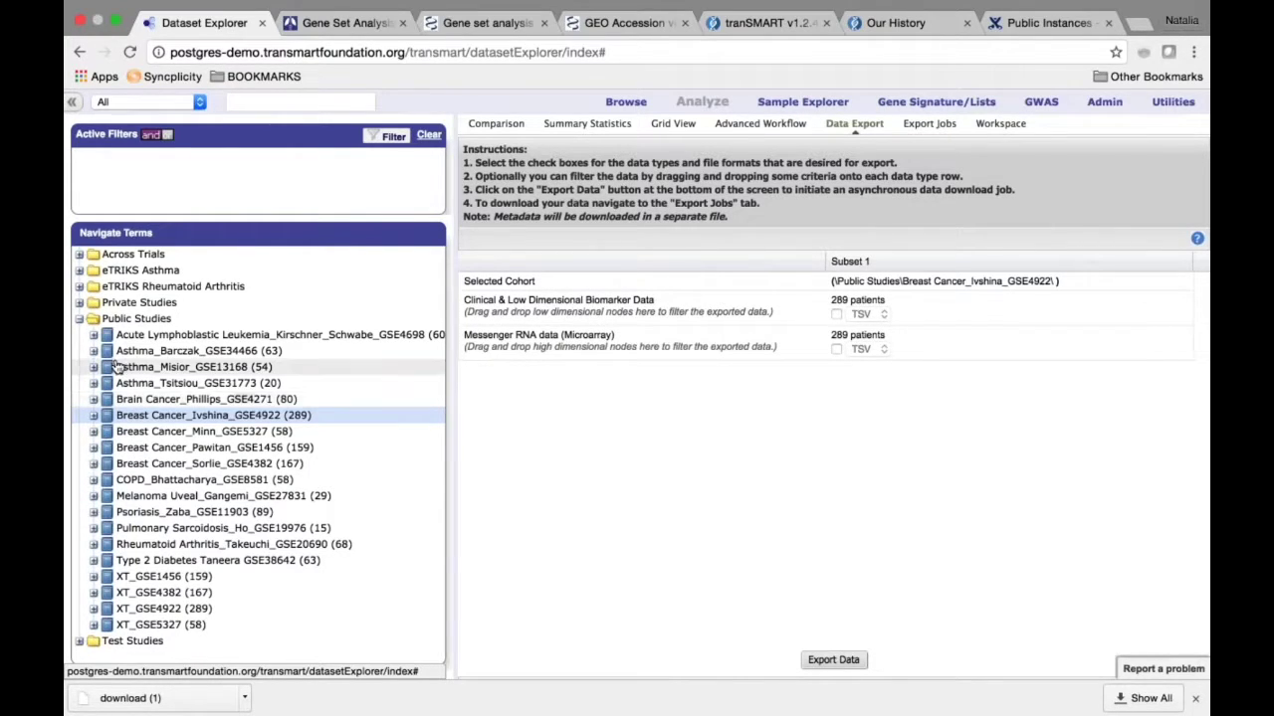
# - Expand the Ivshina study's Clinical Data, Clinical Endpoints and Subjects, and filter the clinical export to Demographics
pyautogui.click(94, 416)
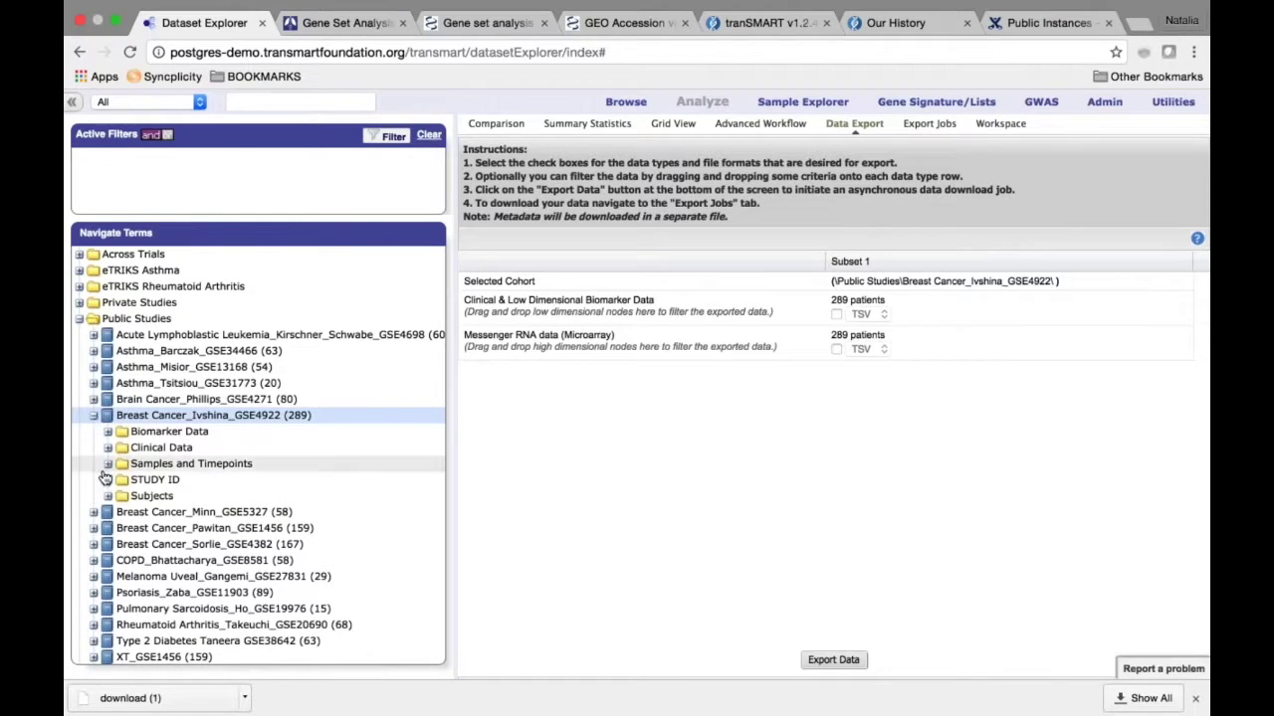
pyautogui.click(107, 448)
pyautogui.click(117, 465)
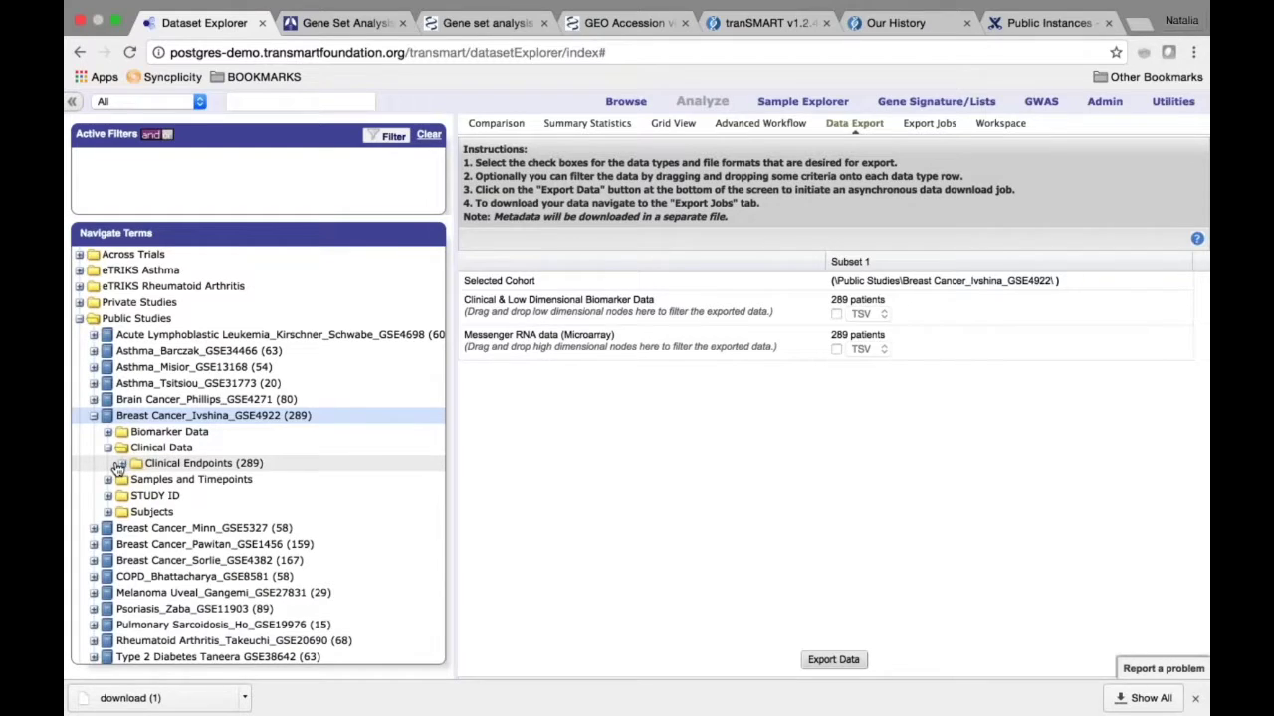
pyautogui.scroll(-2, 118, 470)
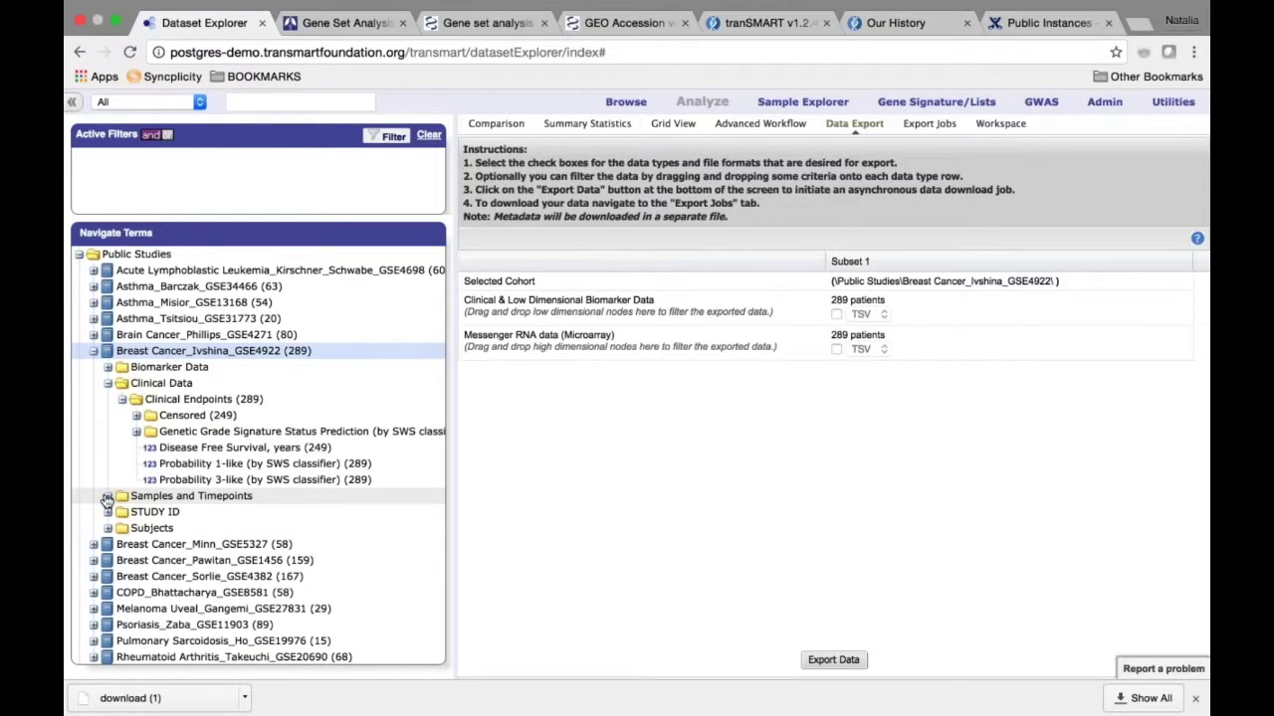
pyautogui.click(107, 528)
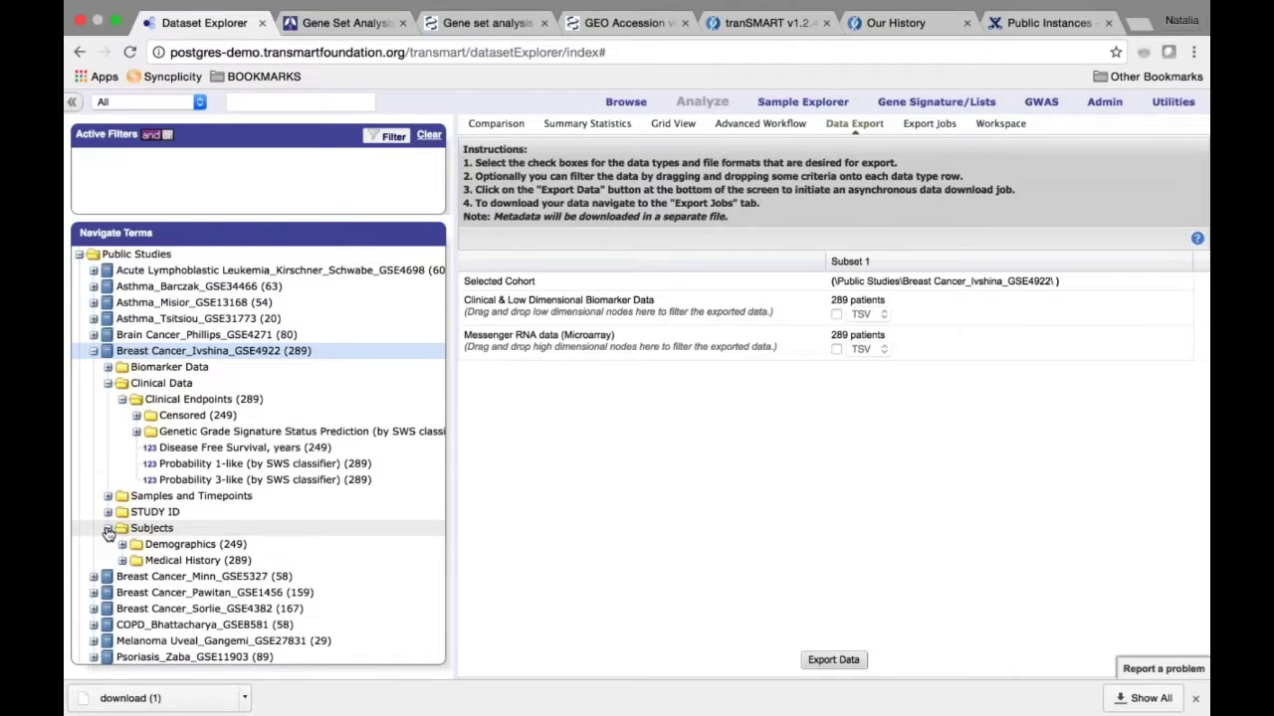
pyautogui.scroll(-2, 119, 487)
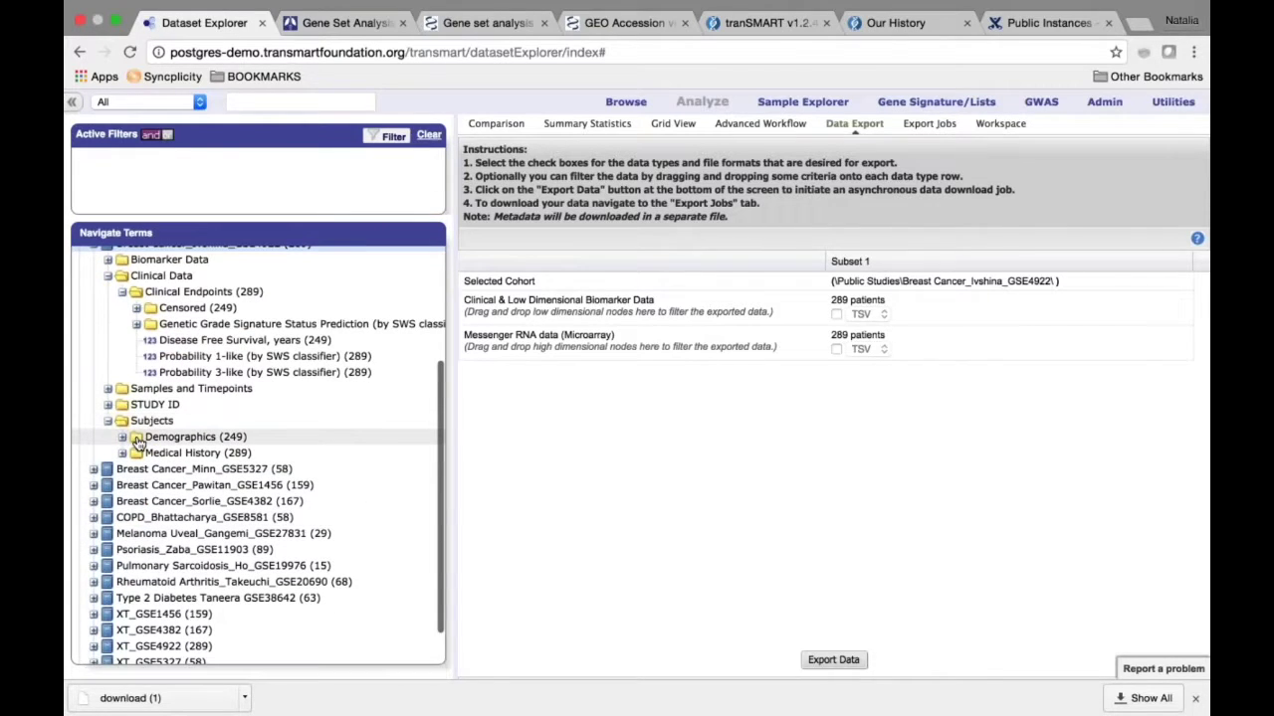
pyautogui.moveTo(138, 443); pyautogui.dragTo(495, 302)
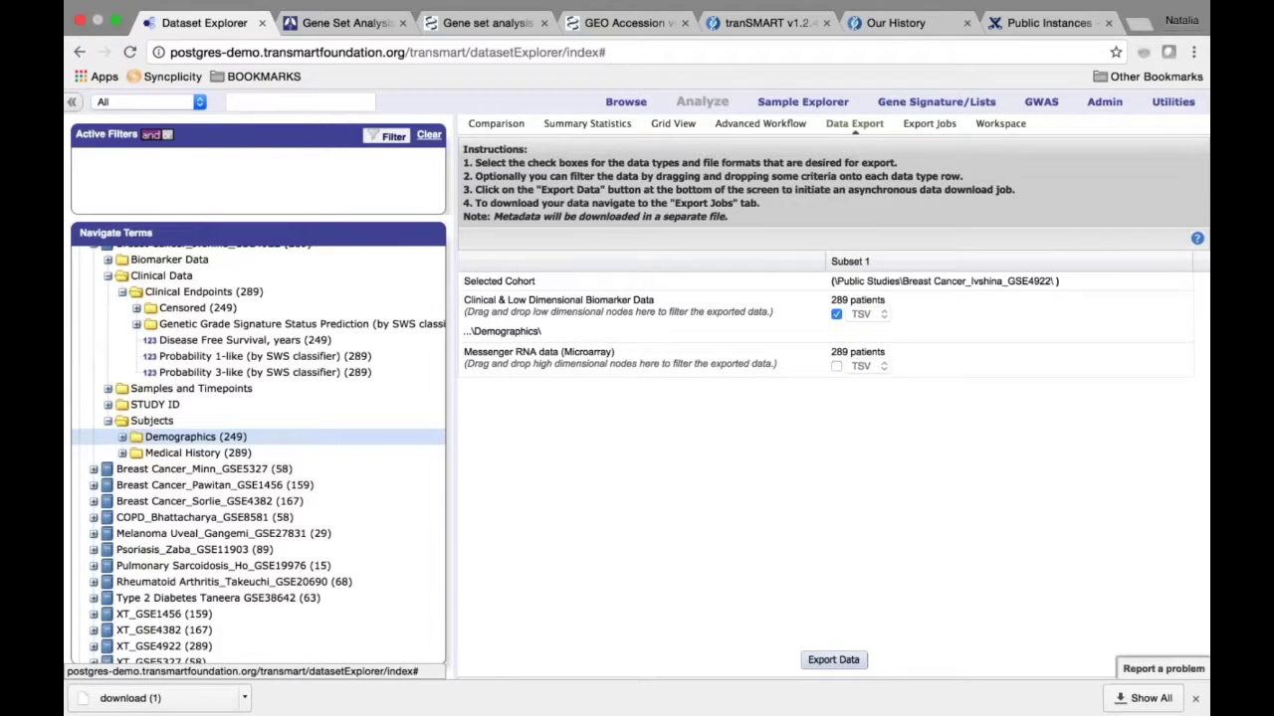
# - Run the Demographics-filtered clinical TSV export as a background job and dismiss the notice
pyautogui.click(832, 661)
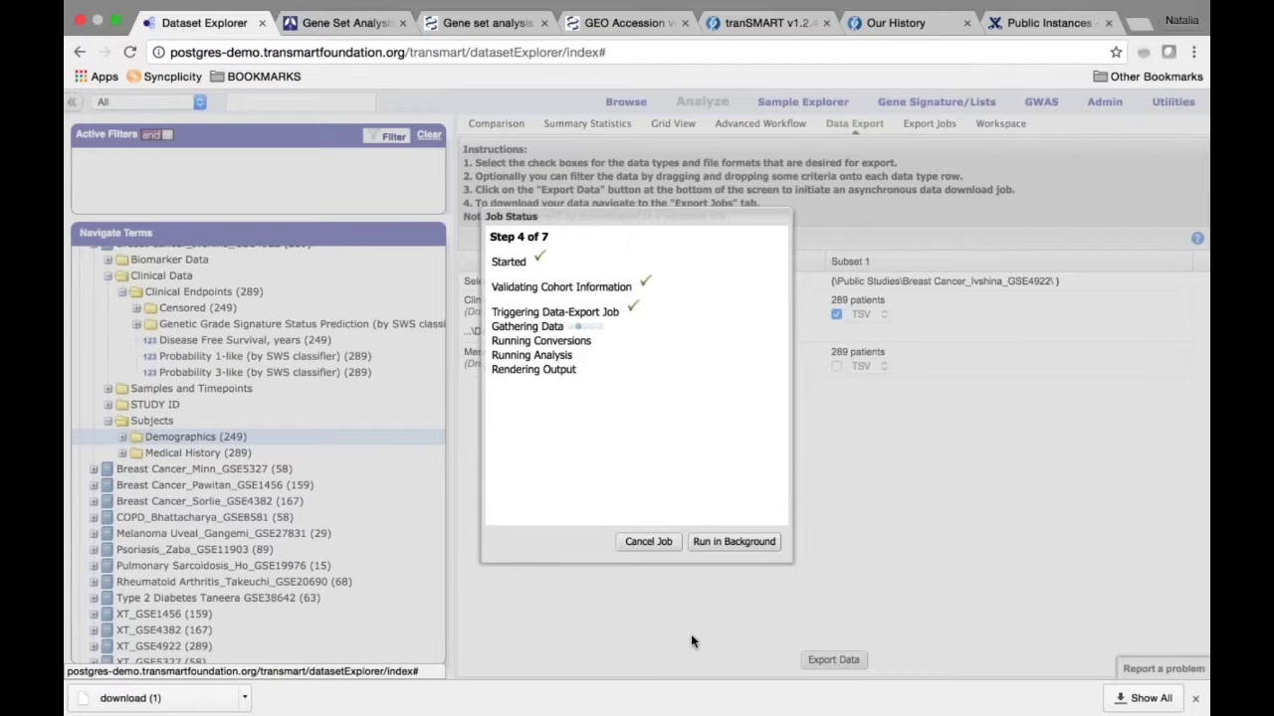
pyautogui.click(723, 547)
pyautogui.click(645, 404)
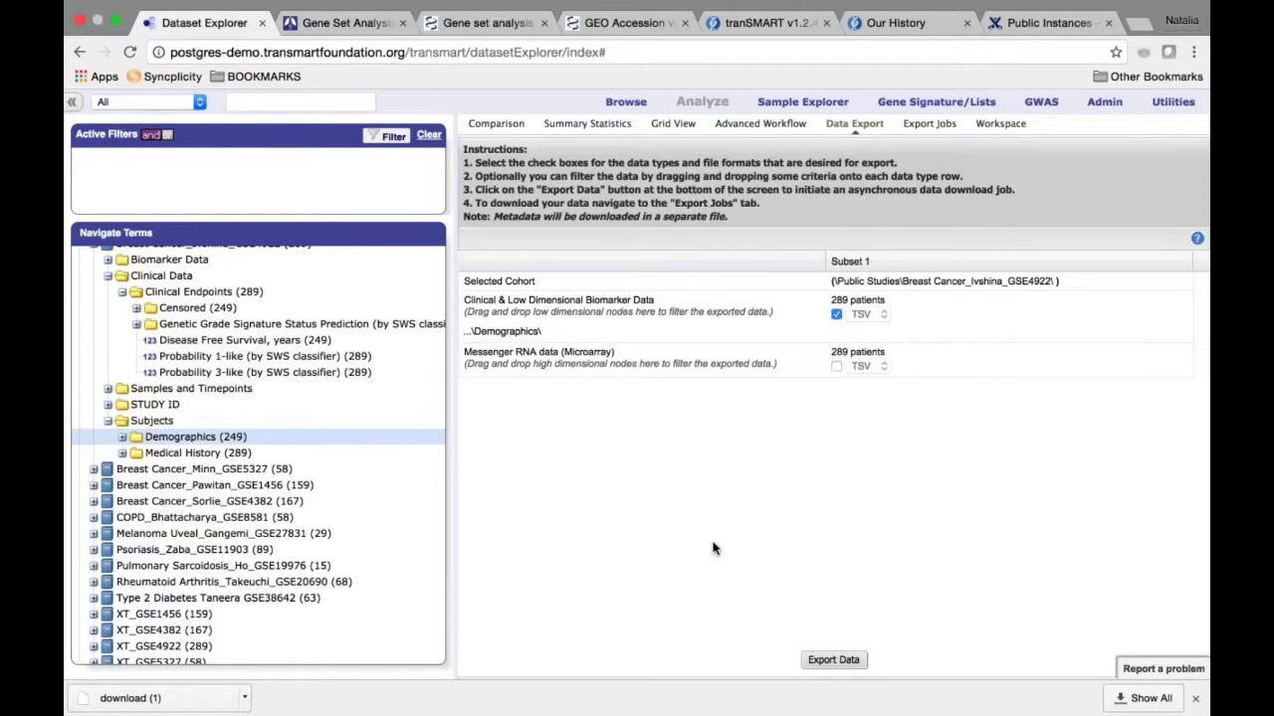
# - Refresh Export Jobs to confirm the Ivshina export is gathering data, then return to Comparison
pyautogui.moveTo(1199, 10)
pyautogui.click(929, 126)
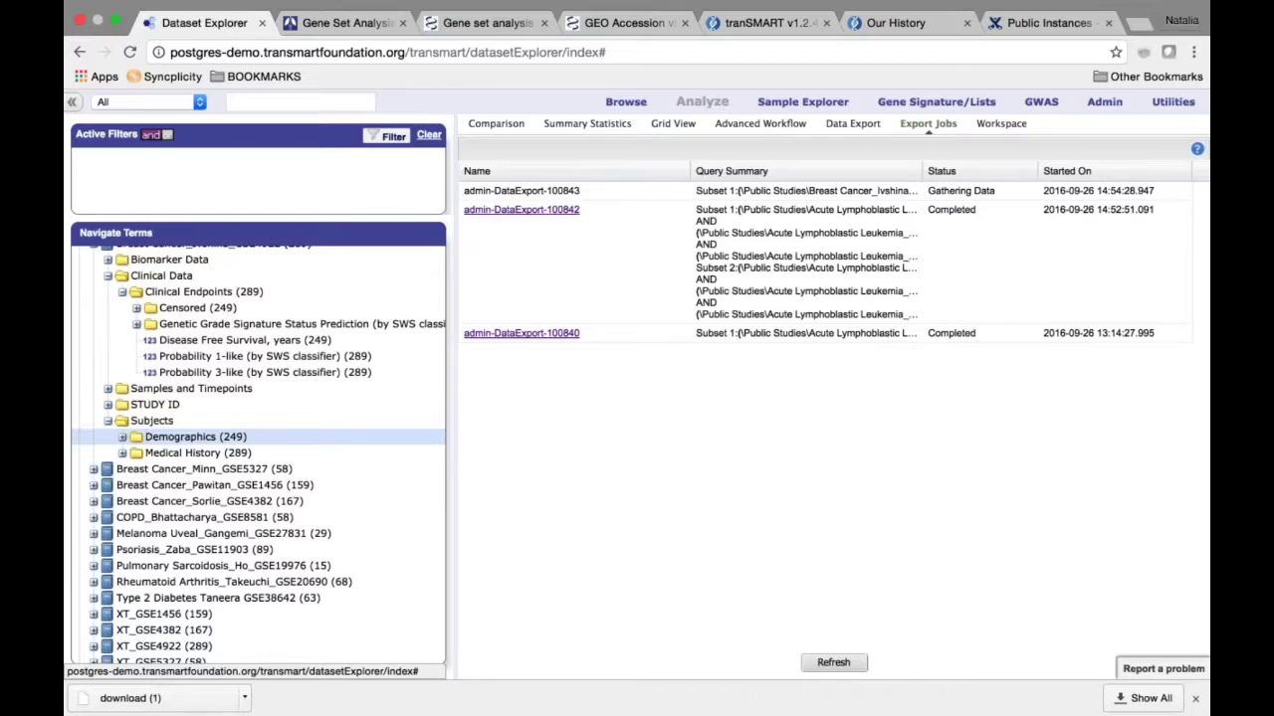
pyautogui.click(833, 663)
pyautogui.click(493, 130)
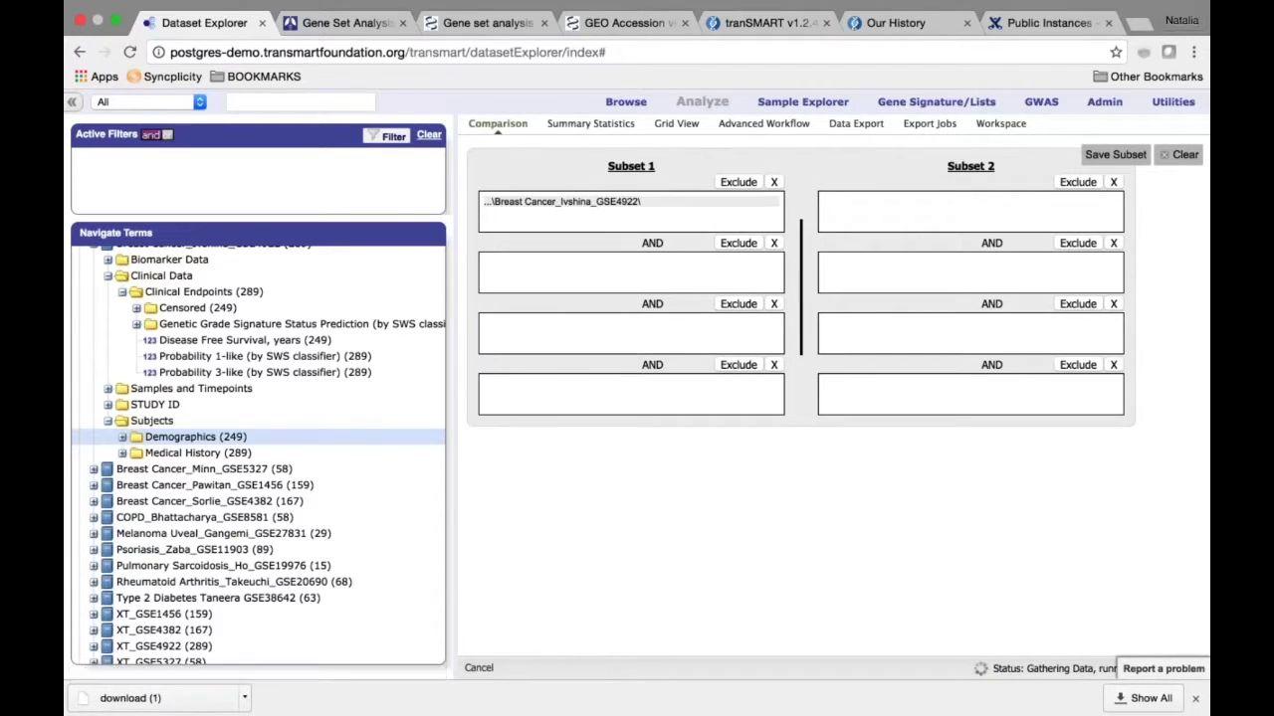
# - Choose Box Plot with ANOVA in Advanced Workflow and open its Variable Selection help
pyautogui.click(775, 132)
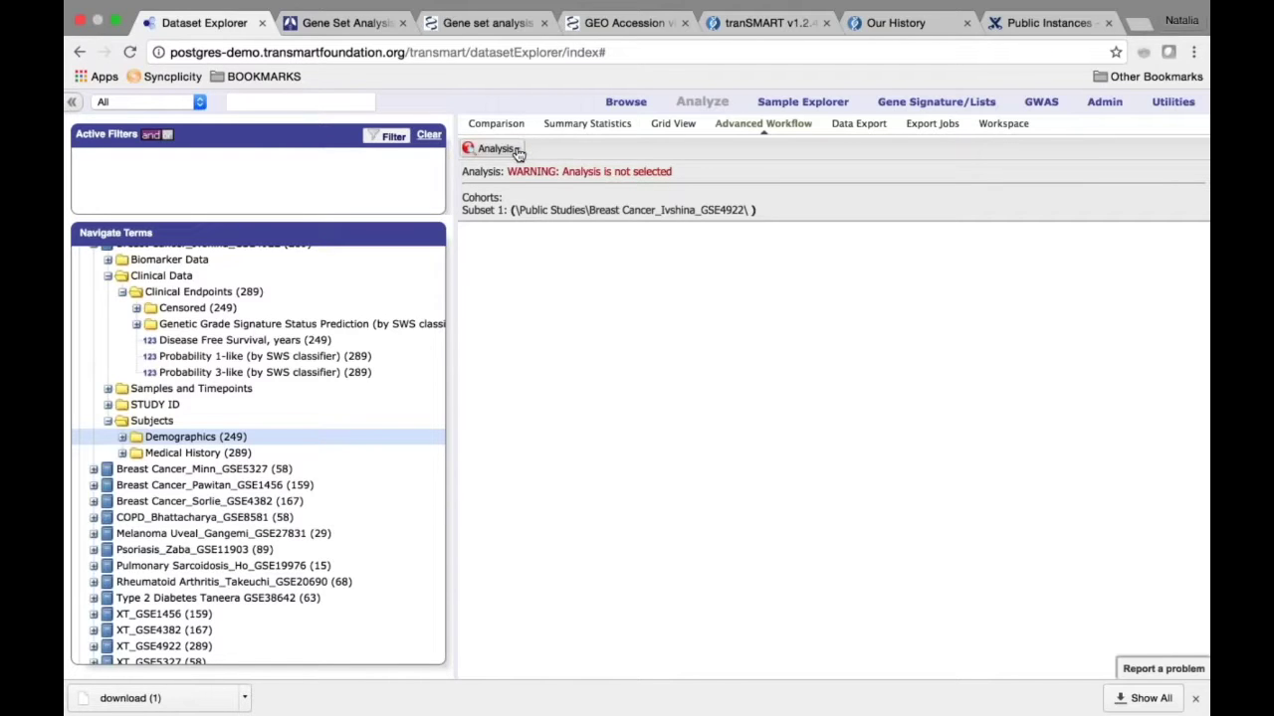
pyautogui.click(517, 153)
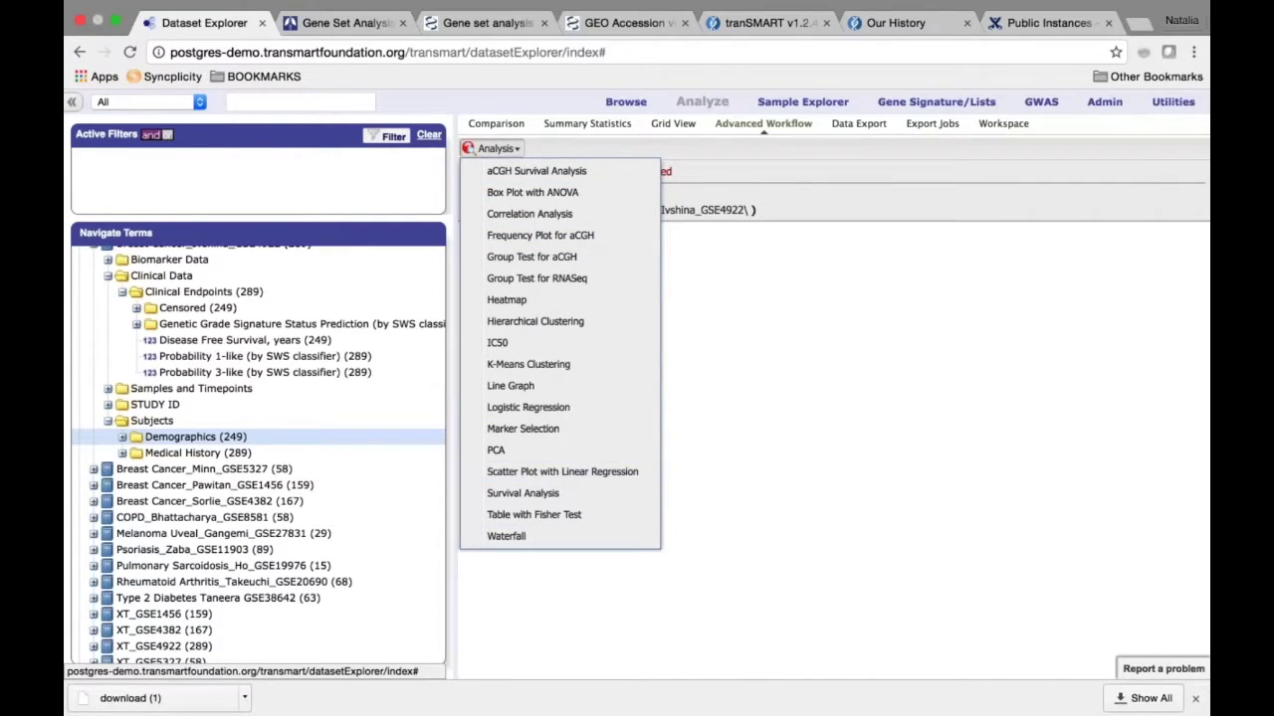
pyautogui.click(561, 194)
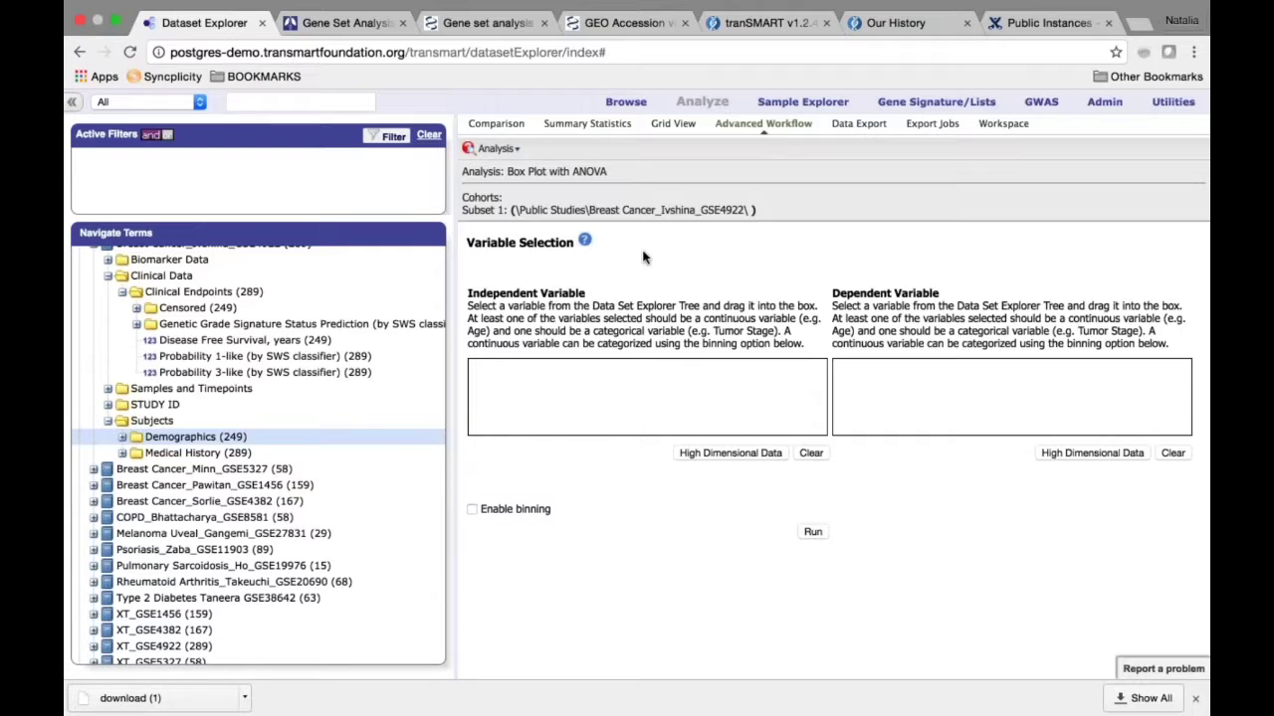
pyautogui.click(584, 240)
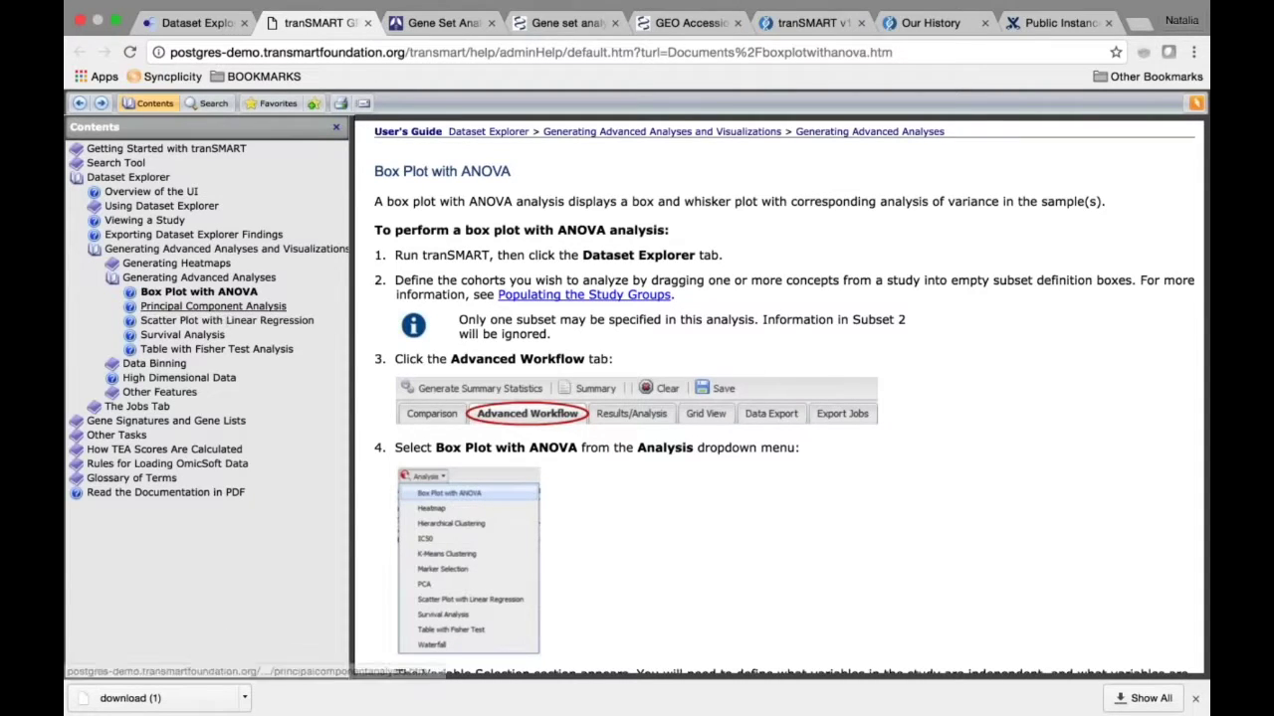
# - Pick the Box Plot with ANOVA help topic, then go back to the Dataset Explorer tab
pyautogui.click(228, 294)
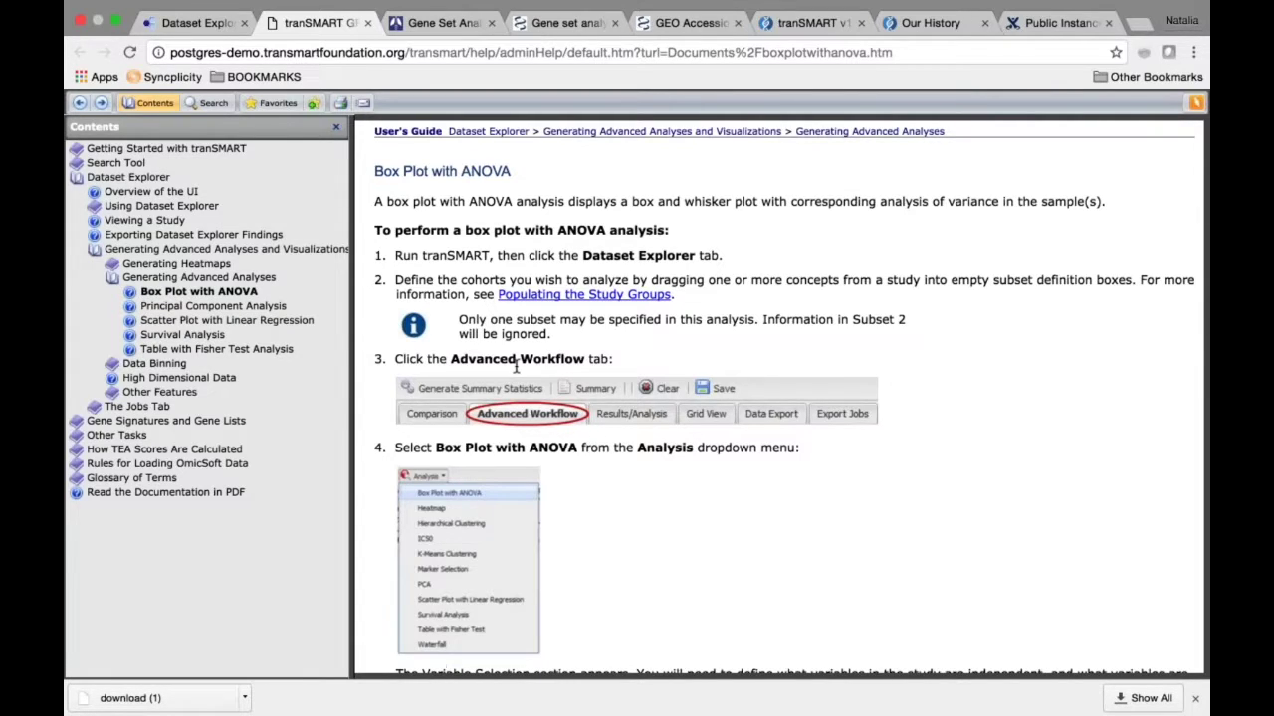
pyautogui.click(202, 25)
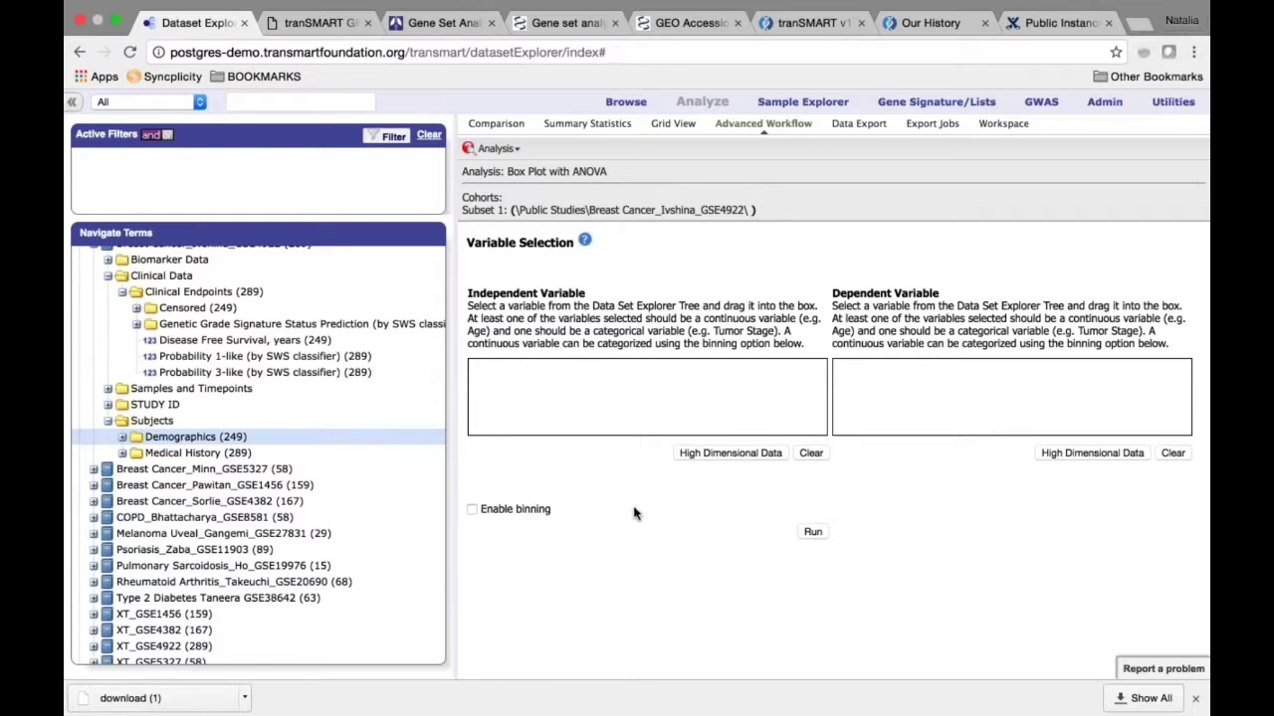
# - Expand Medical History > Cancer Characteristics > Lymph Node Involvement in Navigate Terms
pyautogui.click(267, 102)
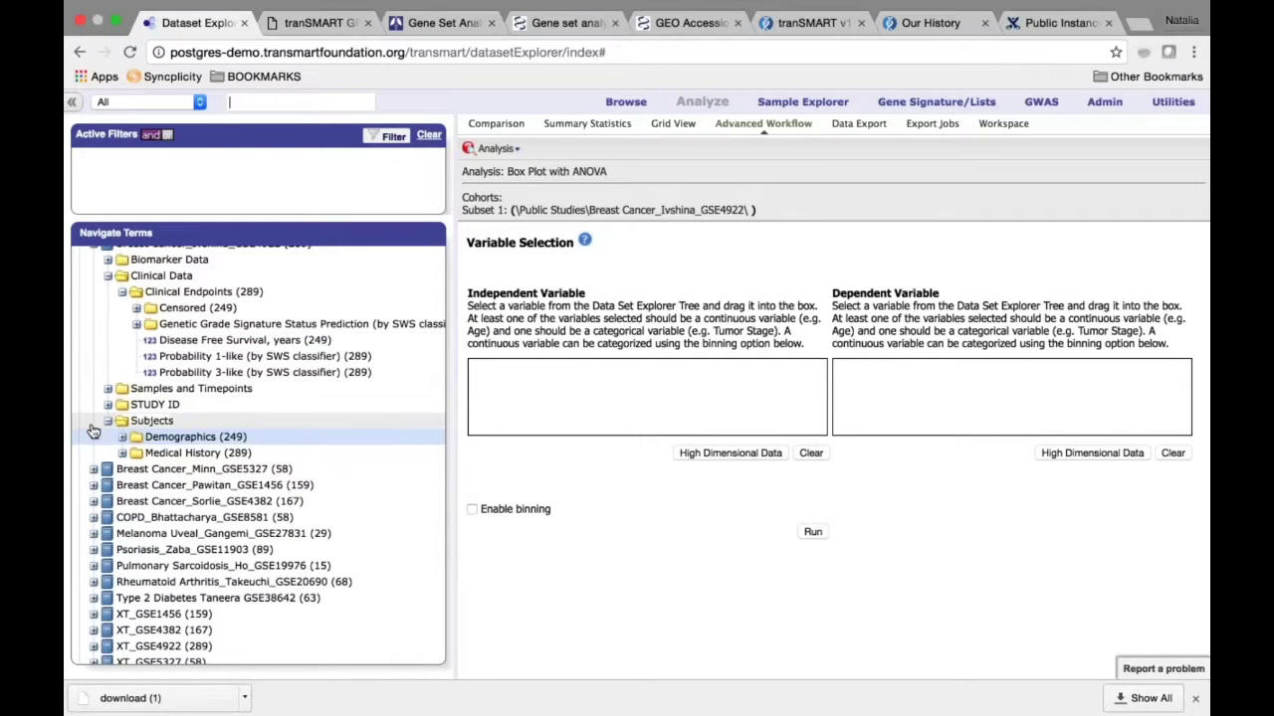
pyautogui.scroll(-1, 105, 432)
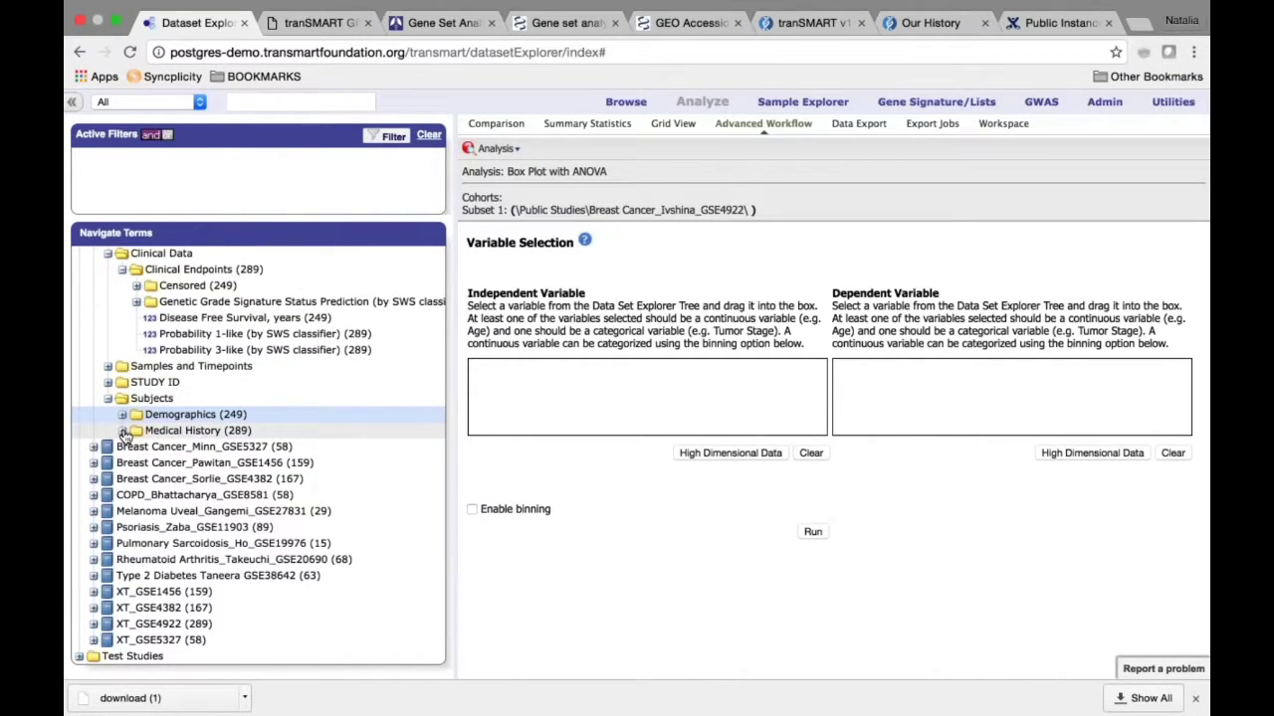
pyautogui.click(123, 430)
pyautogui.click(136, 448)
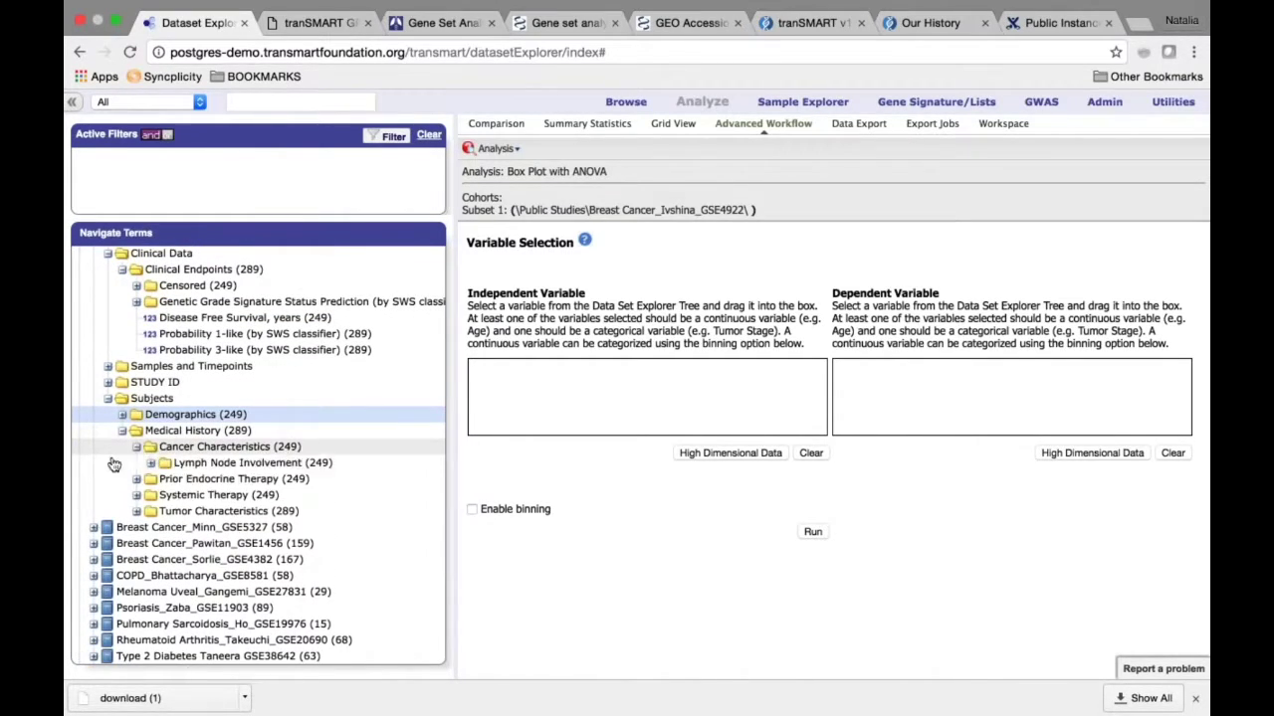
pyautogui.click(150, 463)
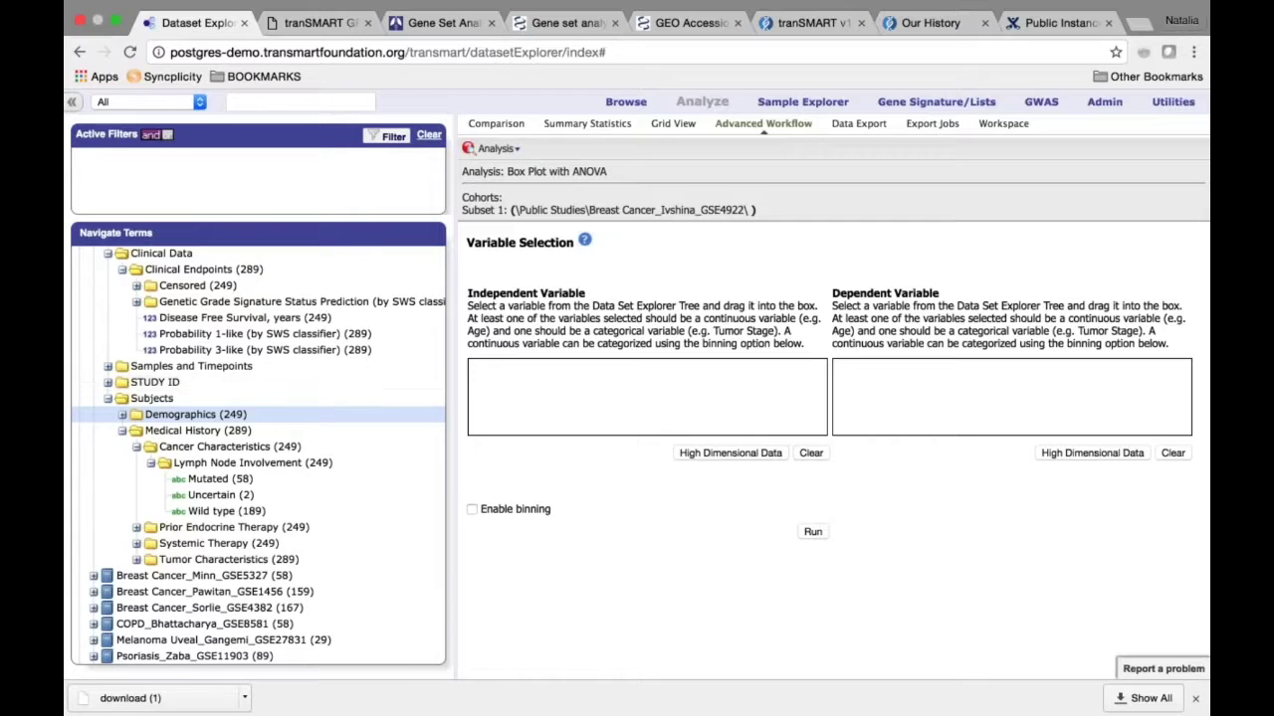
# - Review the Lymph Node Involvement categories and switch to the Browse welcome page
pyautogui.scroll(3, 406, 347)
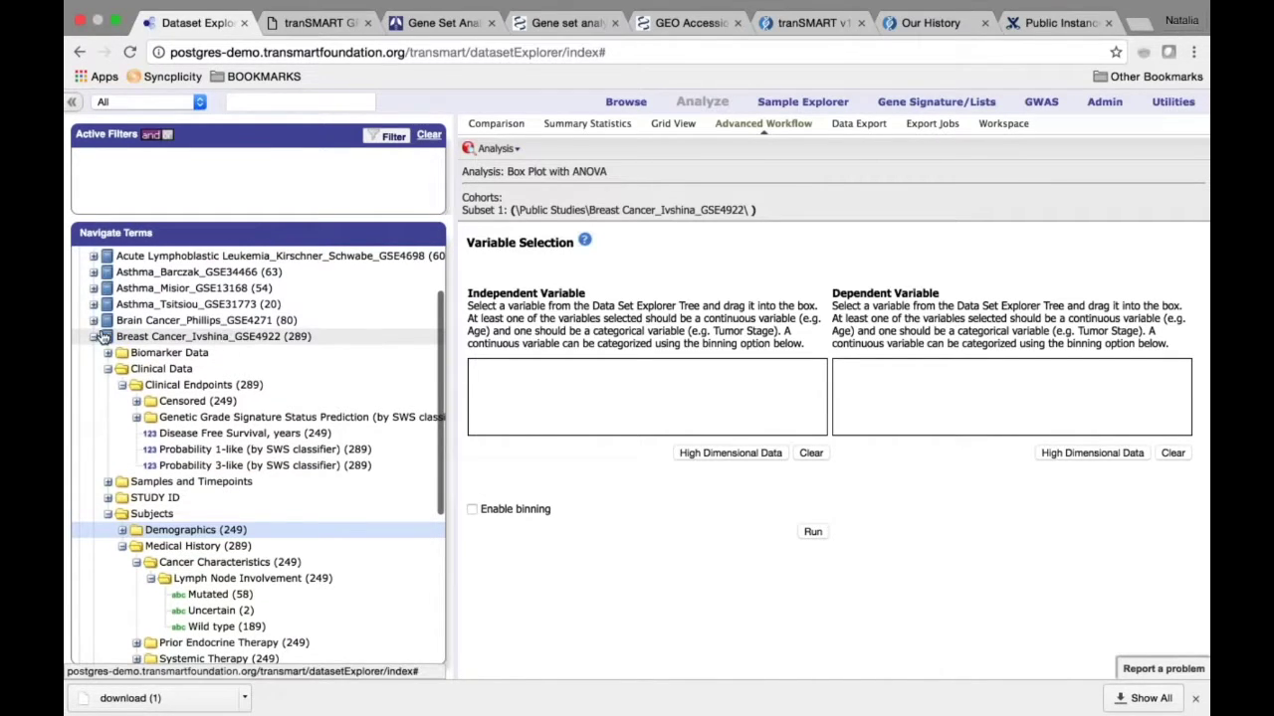
pyautogui.scroll(-4, 273, 508)
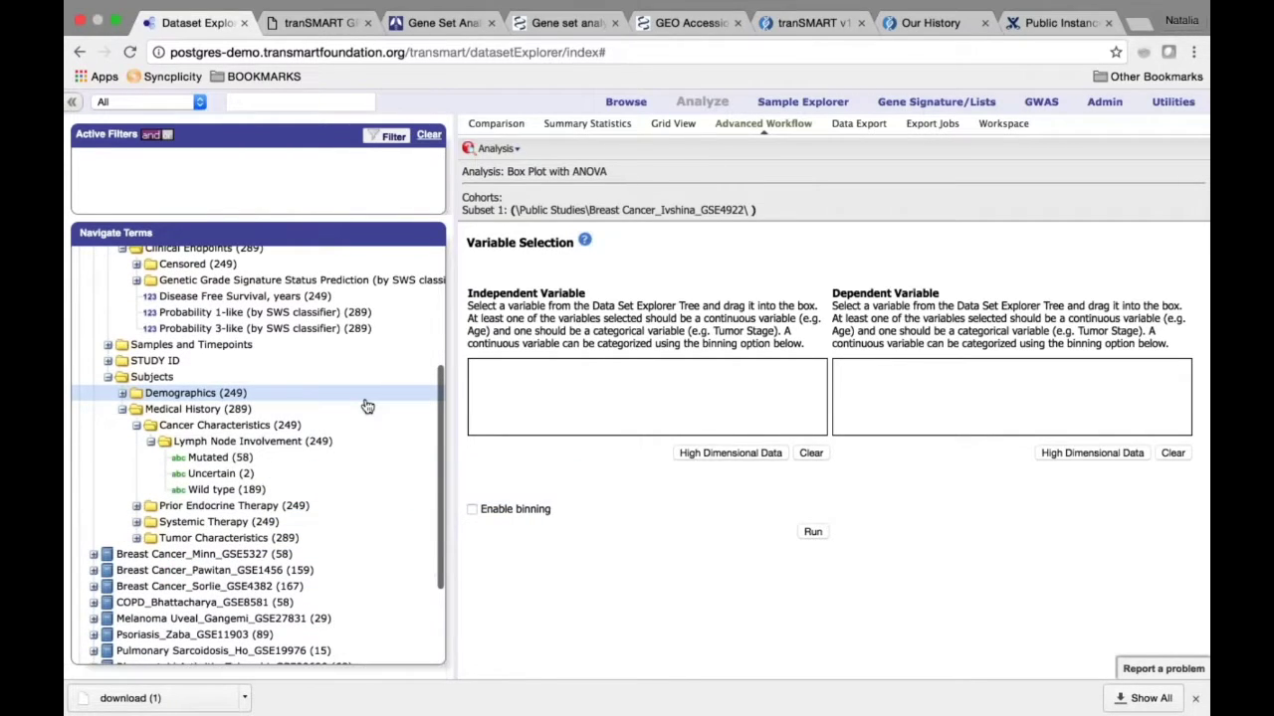
pyautogui.scroll(2, 366, 406)
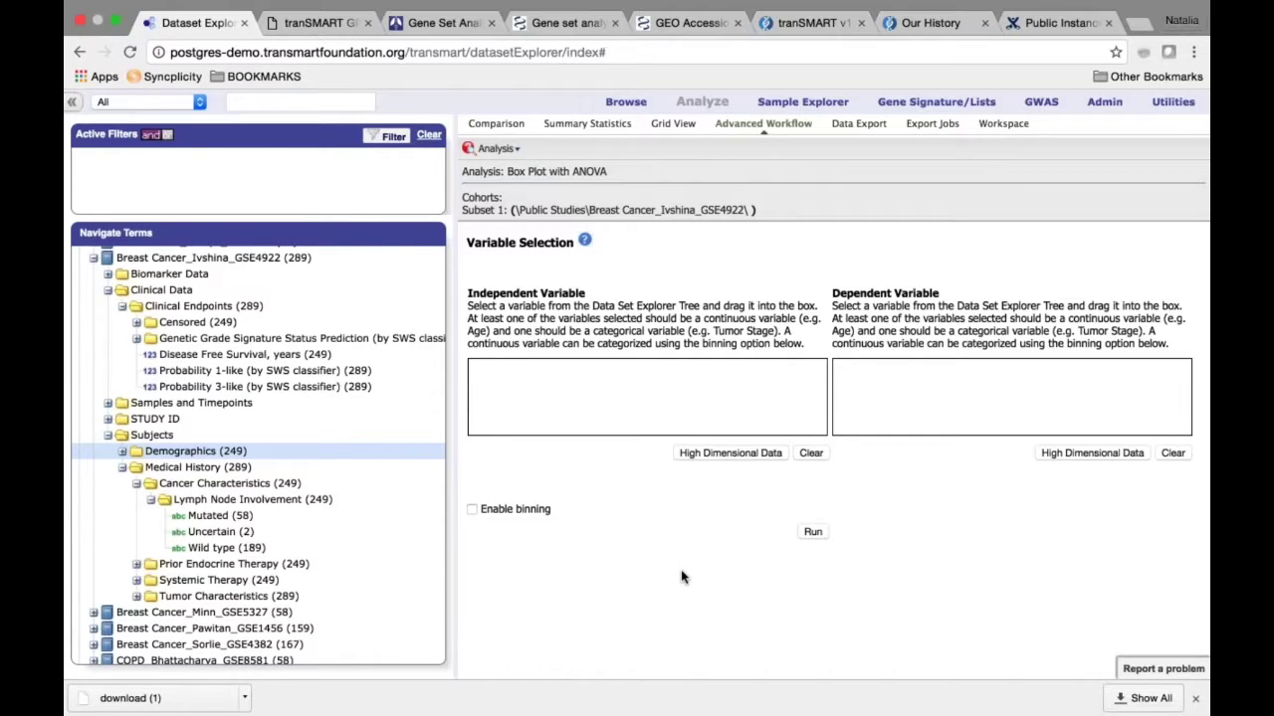
pyautogui.click(245, 100)
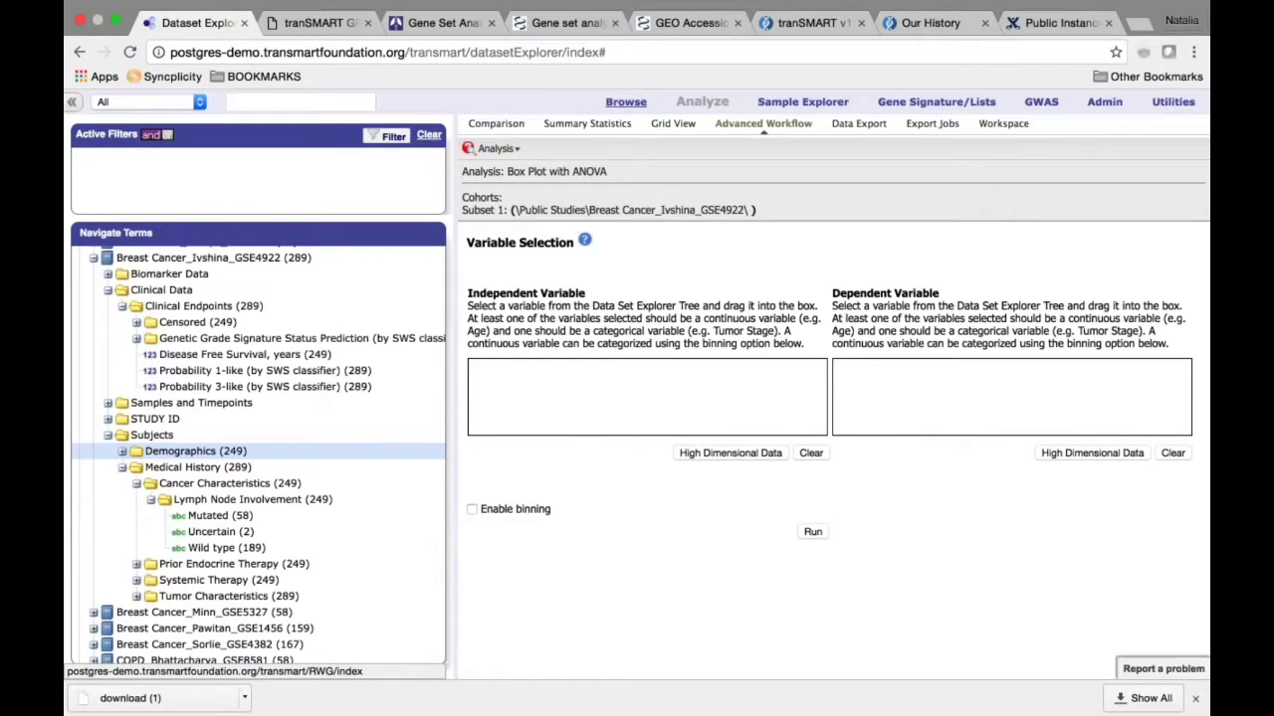
pyautogui.click(624, 105)
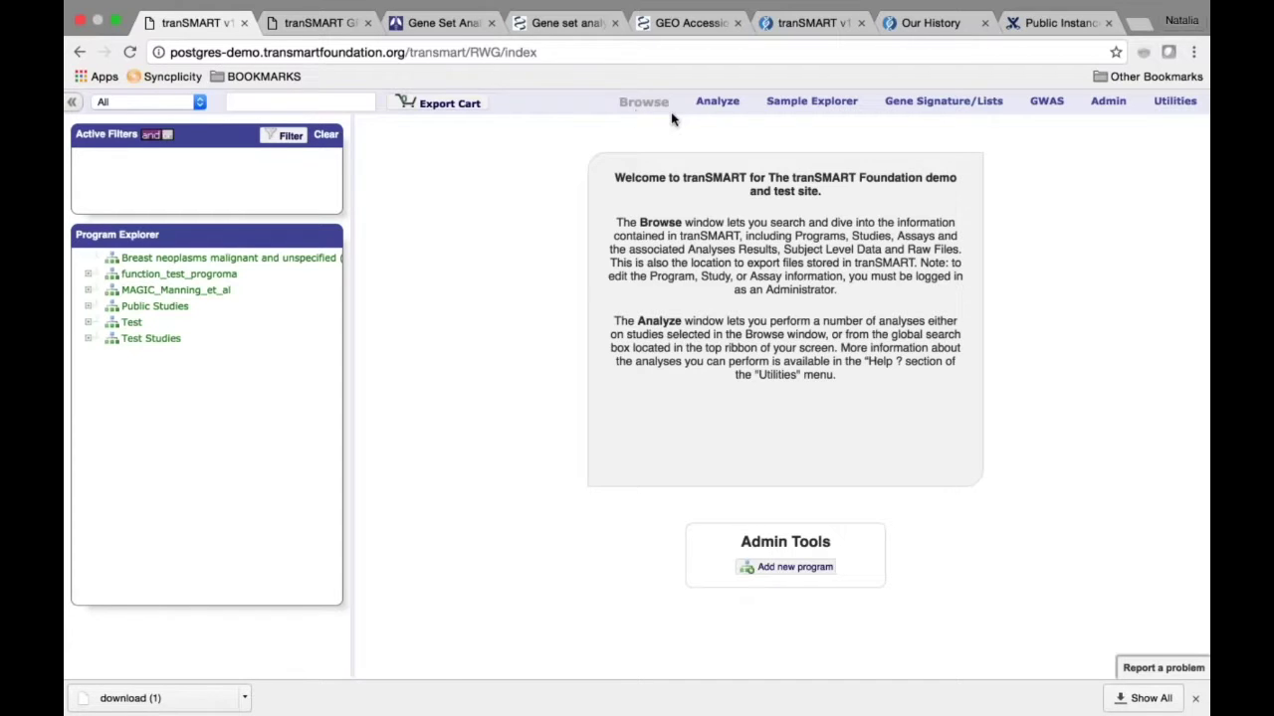
# - Switch to the Analyze tab, showing empty Subset 1 and Subset 2 in Comparison
pyautogui.click(721, 105)
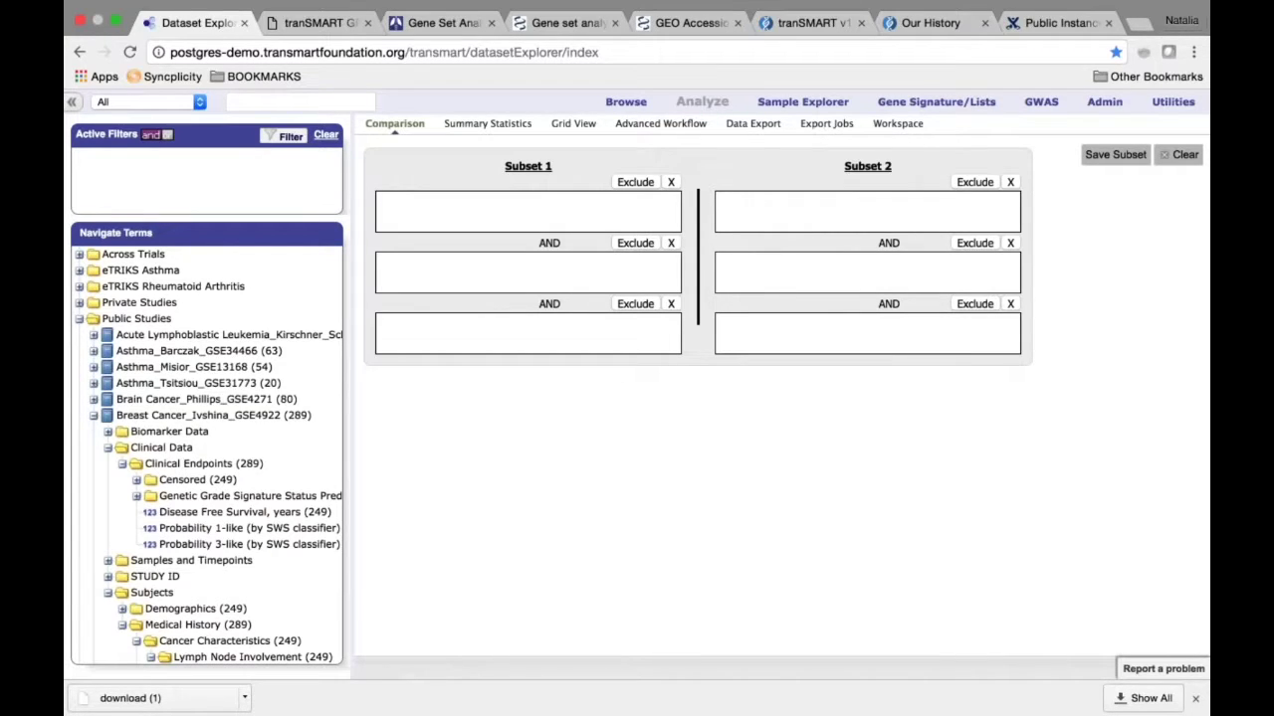
# - Glance at the saved subsets in Workspace, return to Comparison, and open Gene Signature/Lists
pyautogui.click(907, 128)
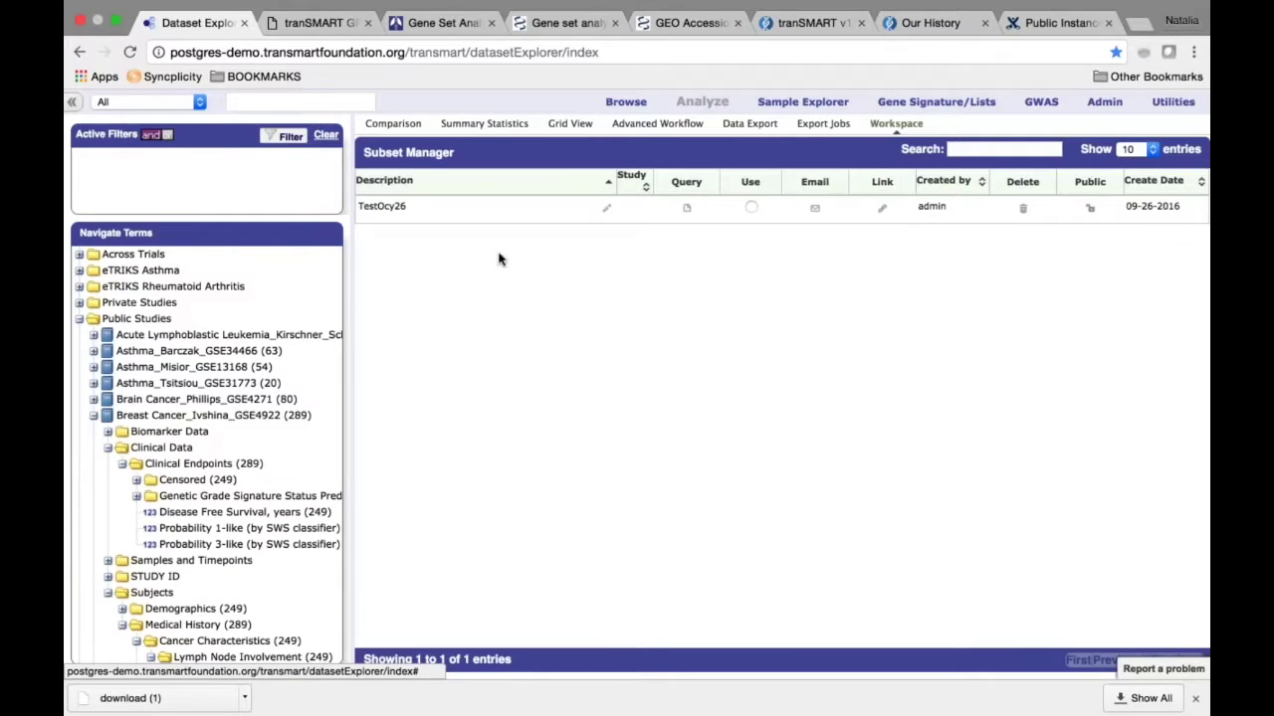
pyautogui.click(396, 125)
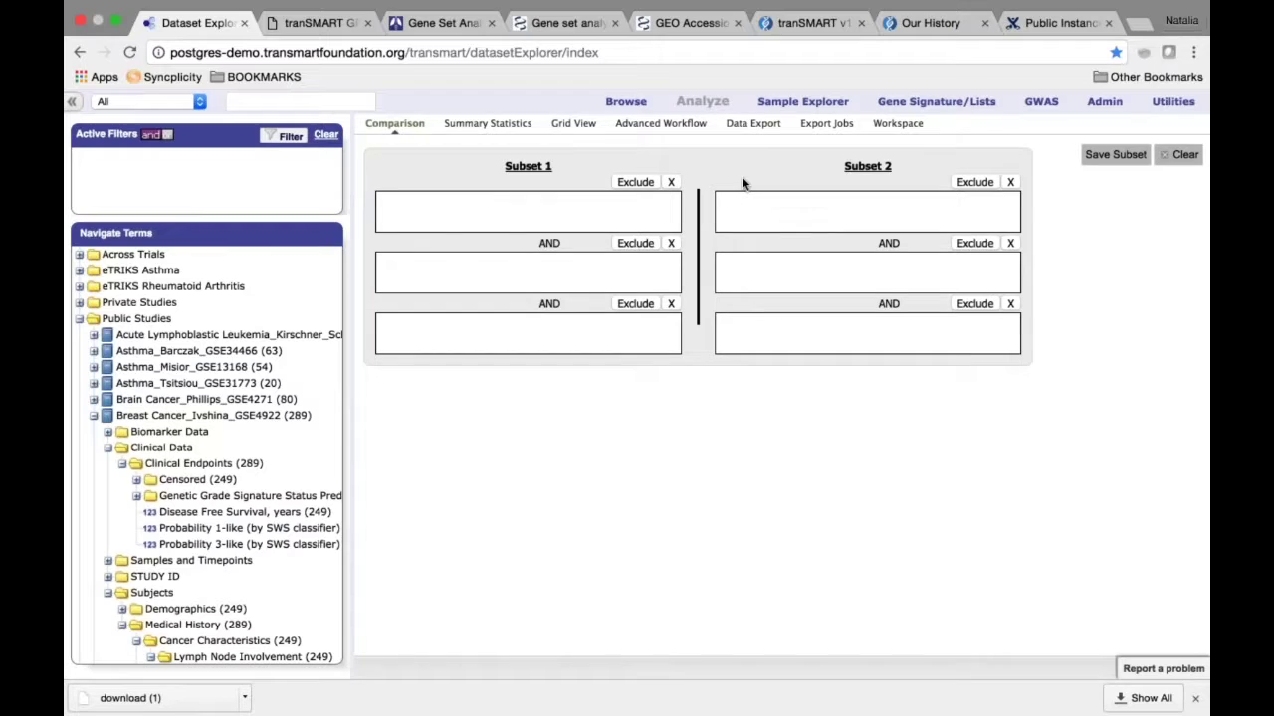
pyautogui.click(932, 103)
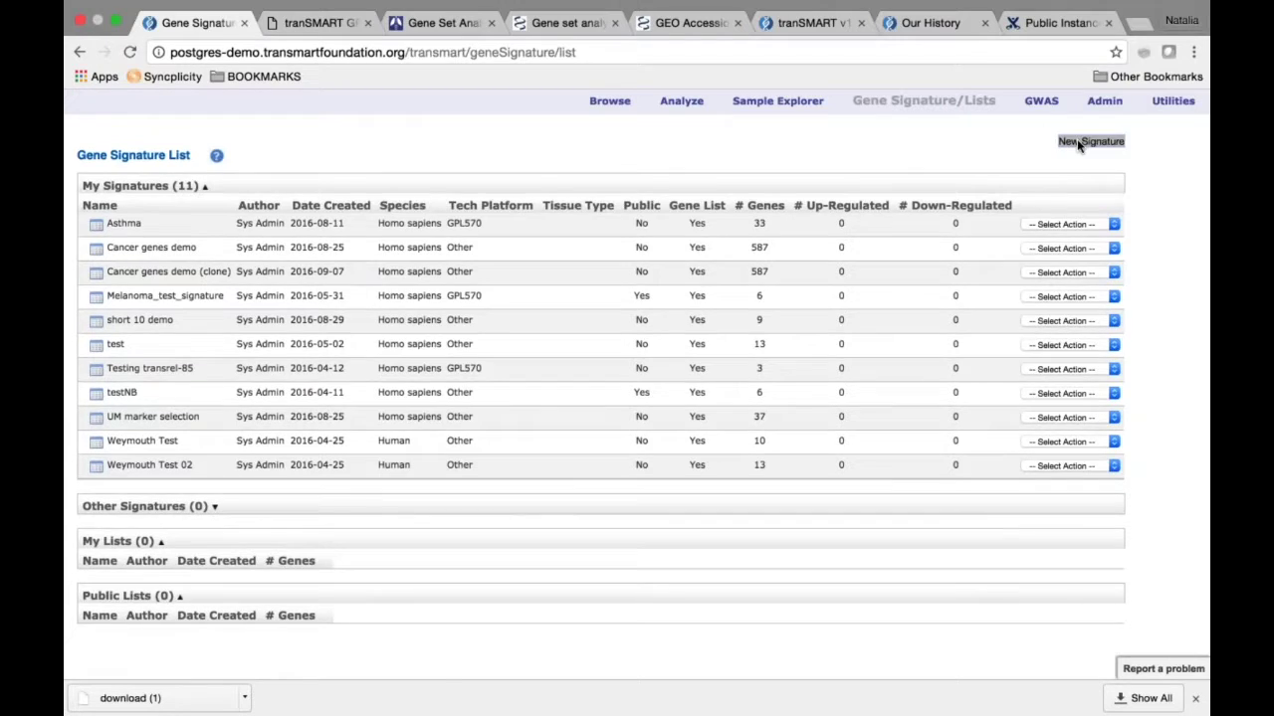
# - Start a new signature named GeneSigOct26 with the description 'Test training'
pyautogui.click(1077, 142)
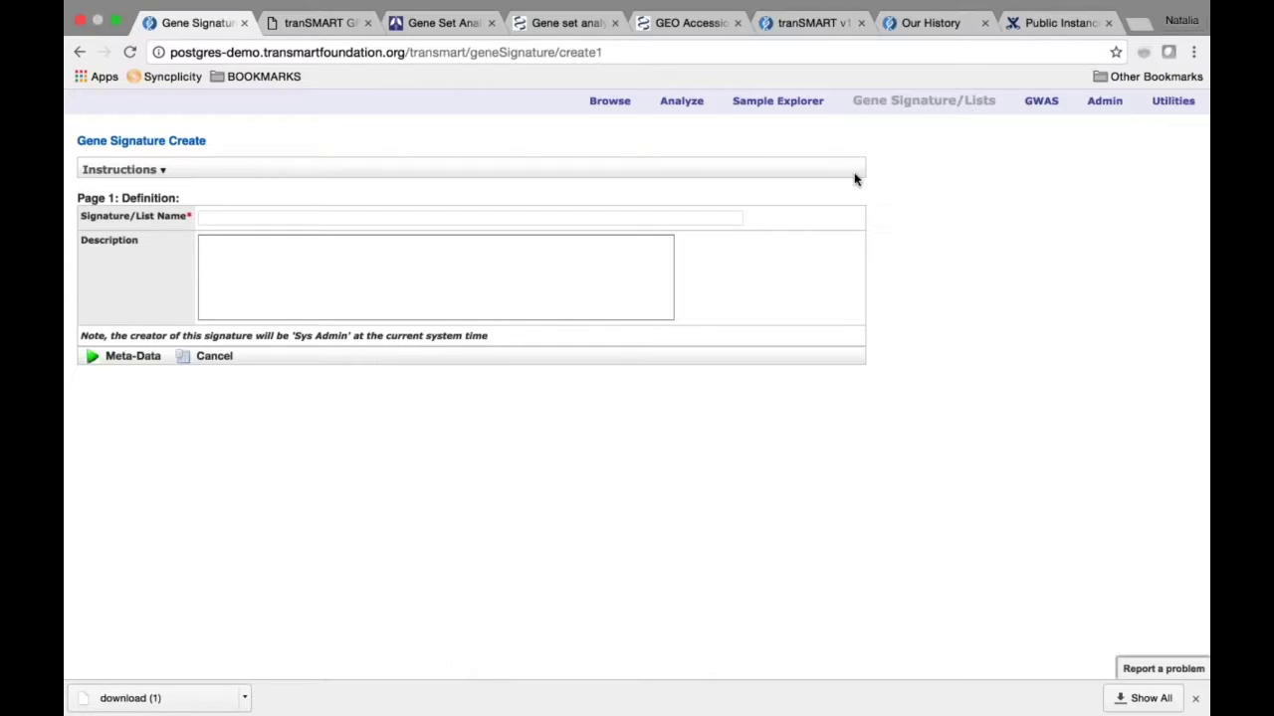
pyautogui.click(237, 217)
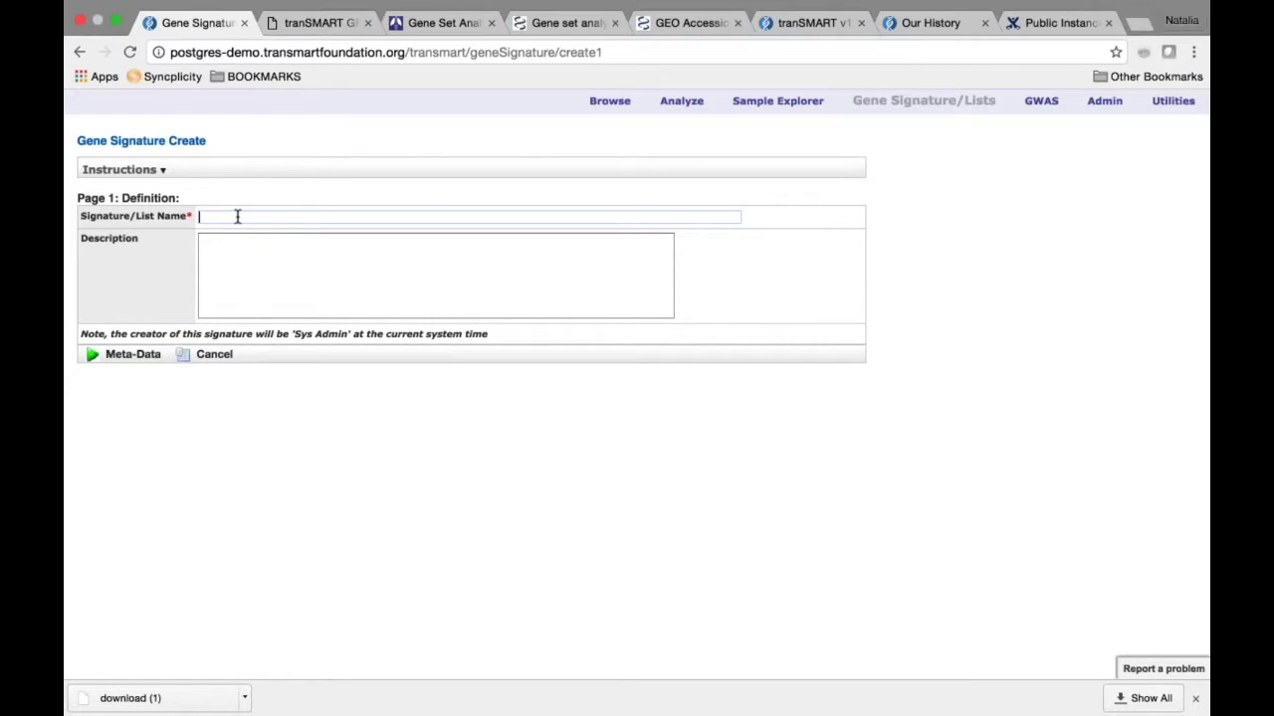
pyautogui.write('Gene')
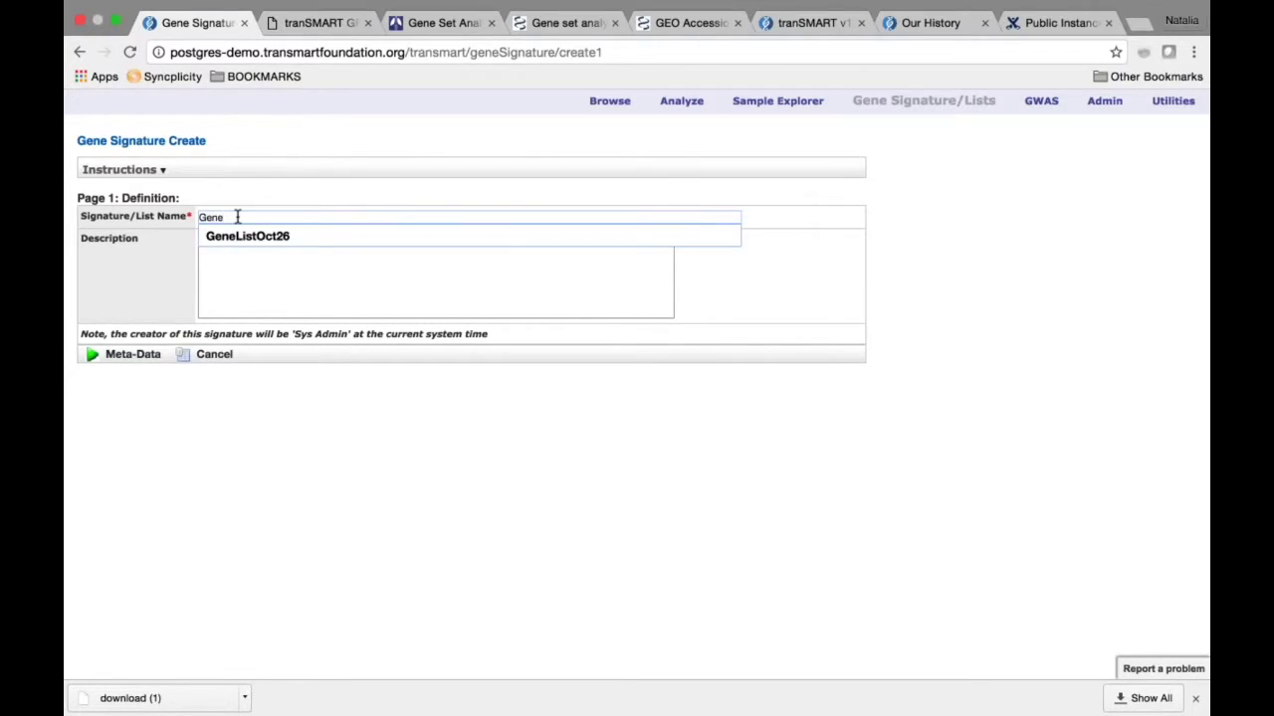
pyautogui.write('SigO')
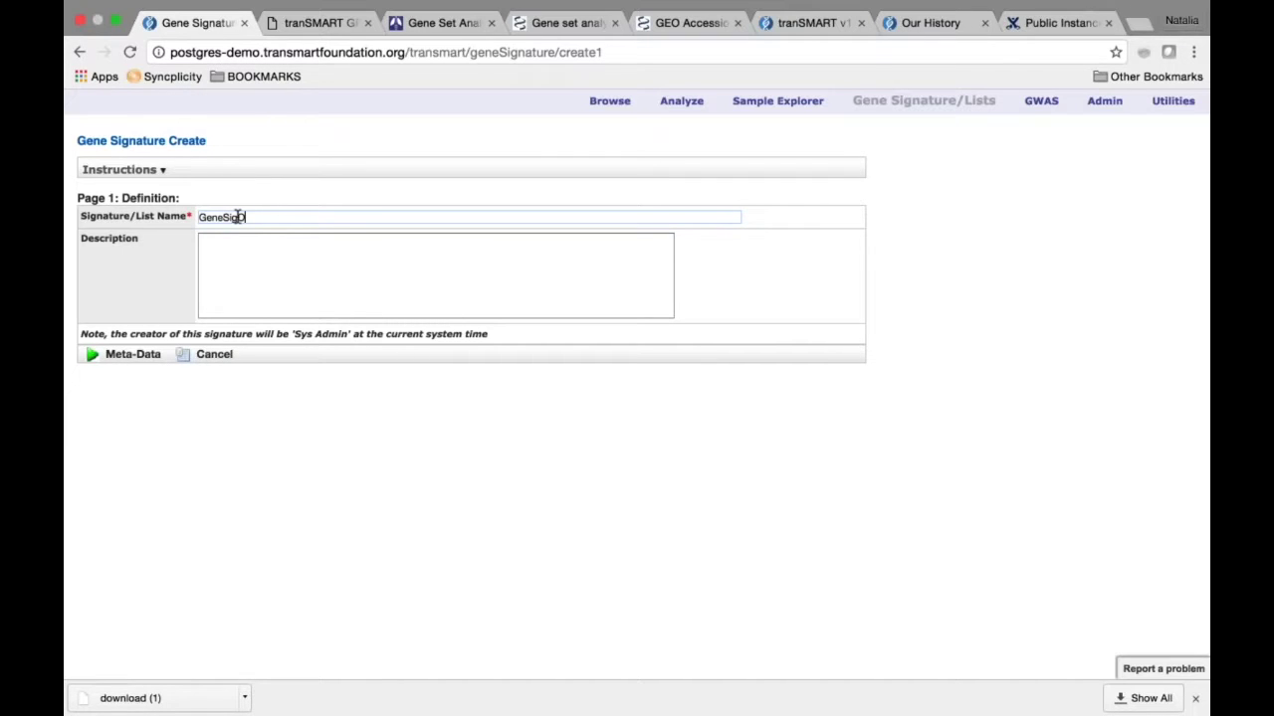
pyautogui.write('ct26')
pyautogui.click(221, 246)
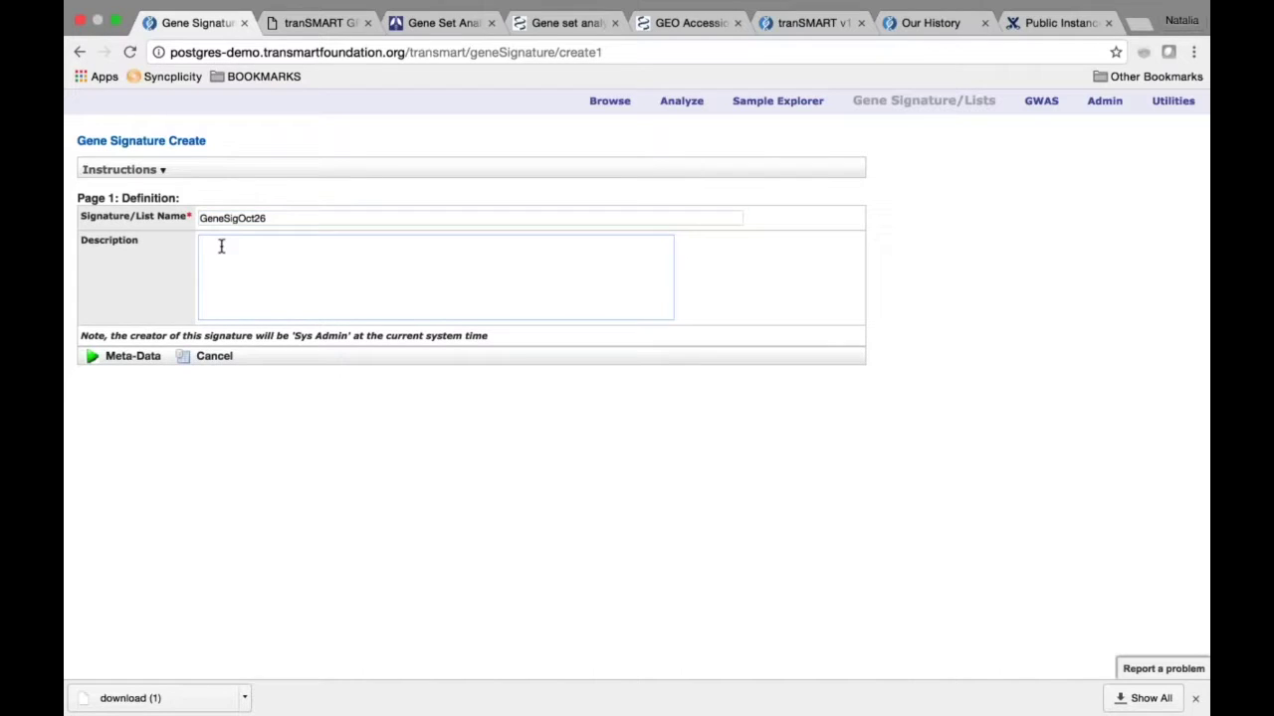
pyautogui.write('Test training')
# - Advance to the Meta-Data page and set the species to Homo sapiens
pyautogui.click(120, 358)
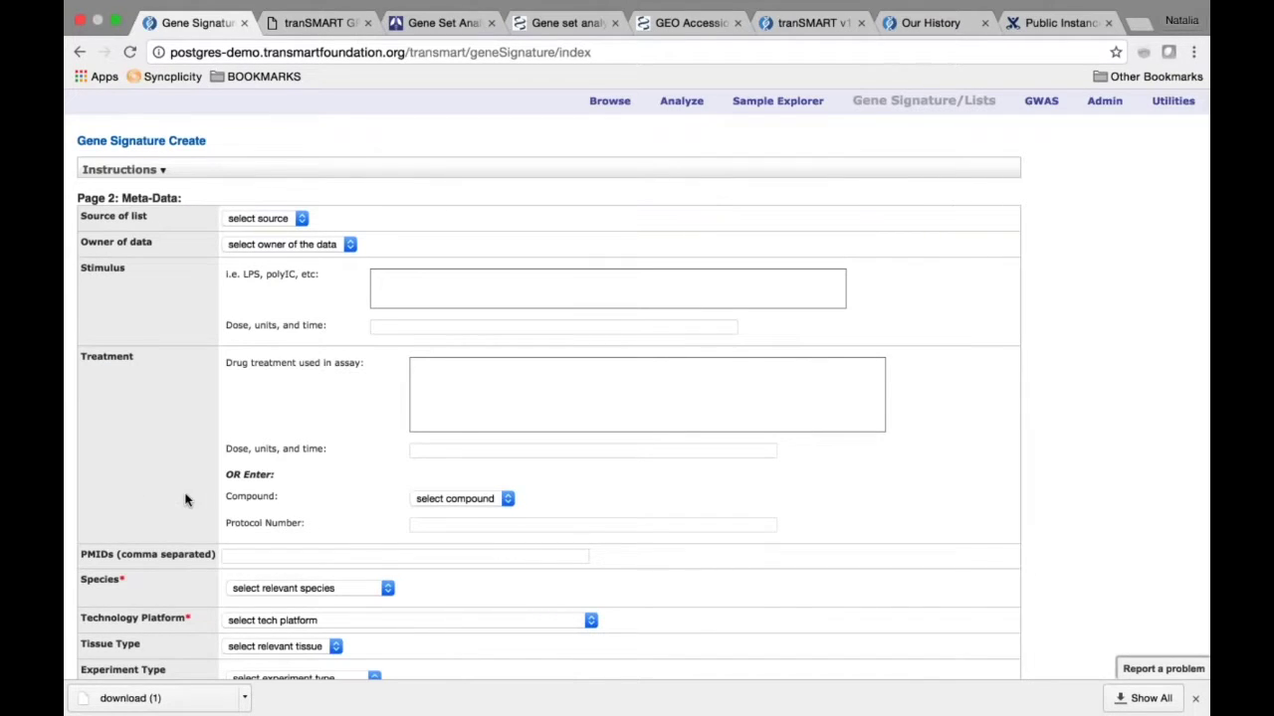
pyautogui.scroll(-3, 184, 499)
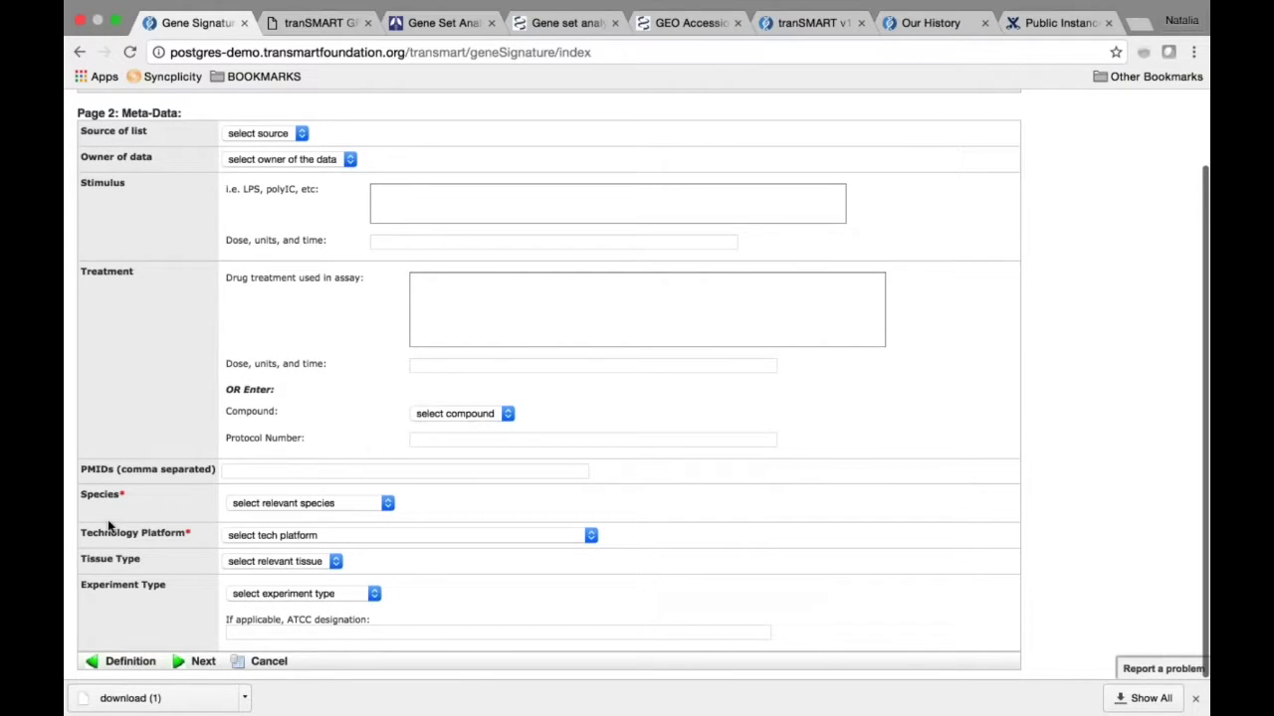
pyautogui.click(388, 503)
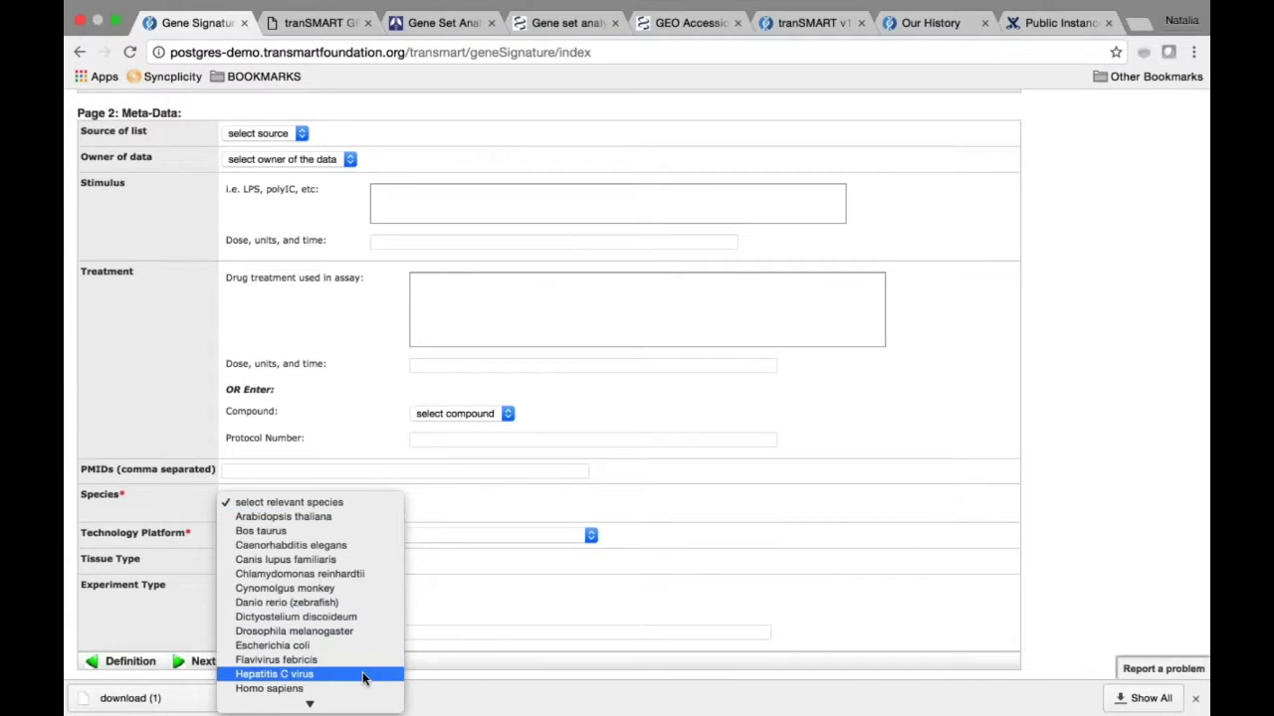
pyautogui.scroll(-2, 368, 644)
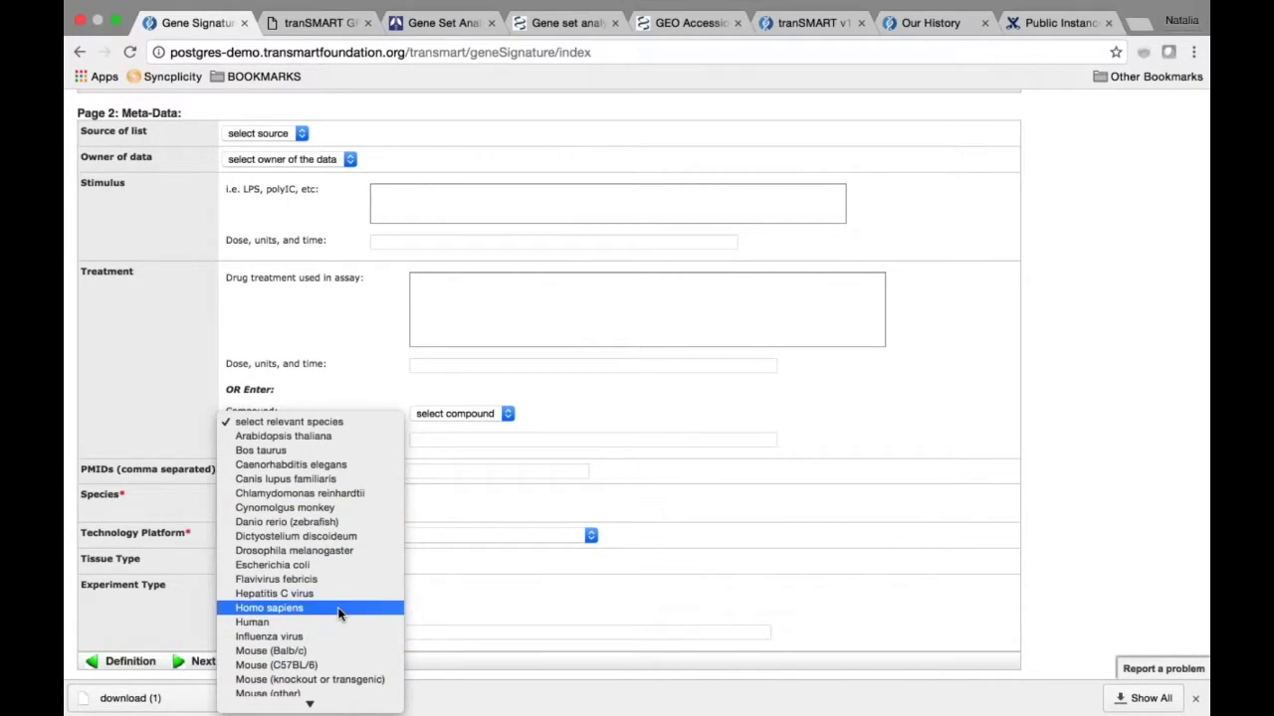
pyautogui.click(338, 608)
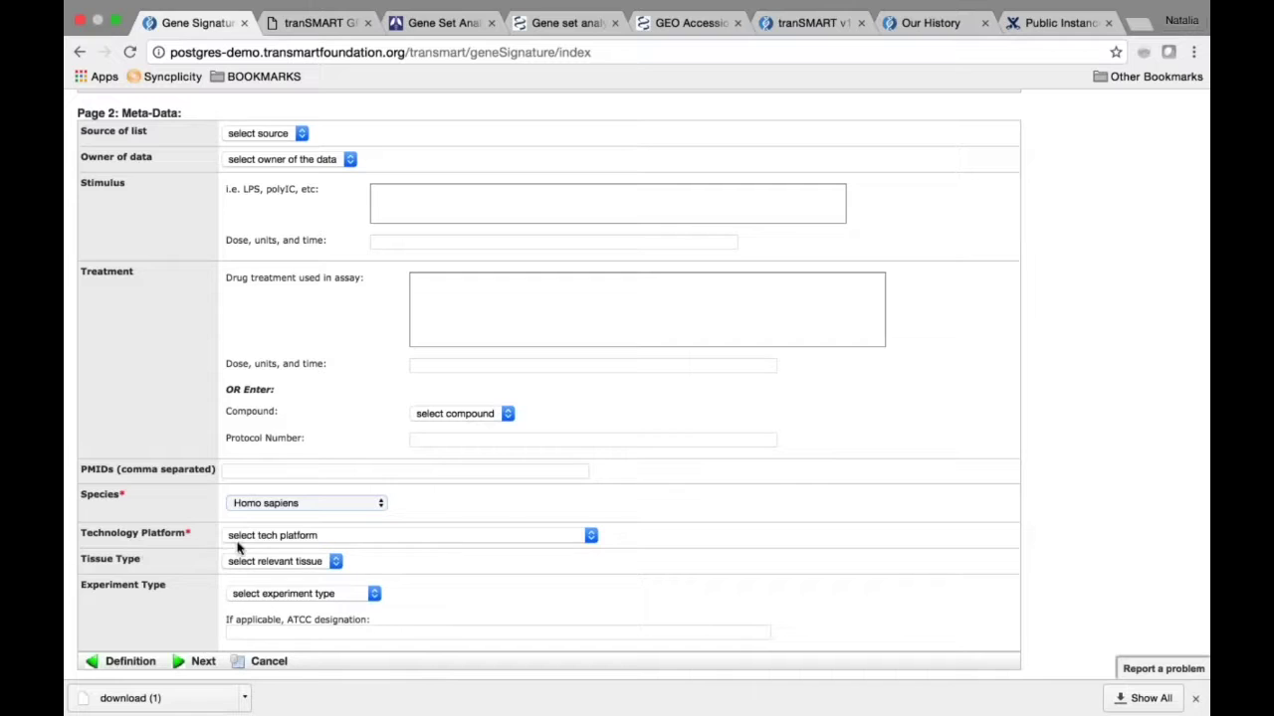
# - Set the technology platform to Other - Other [Other] and continue to Page 3
pyautogui.click(593, 535)
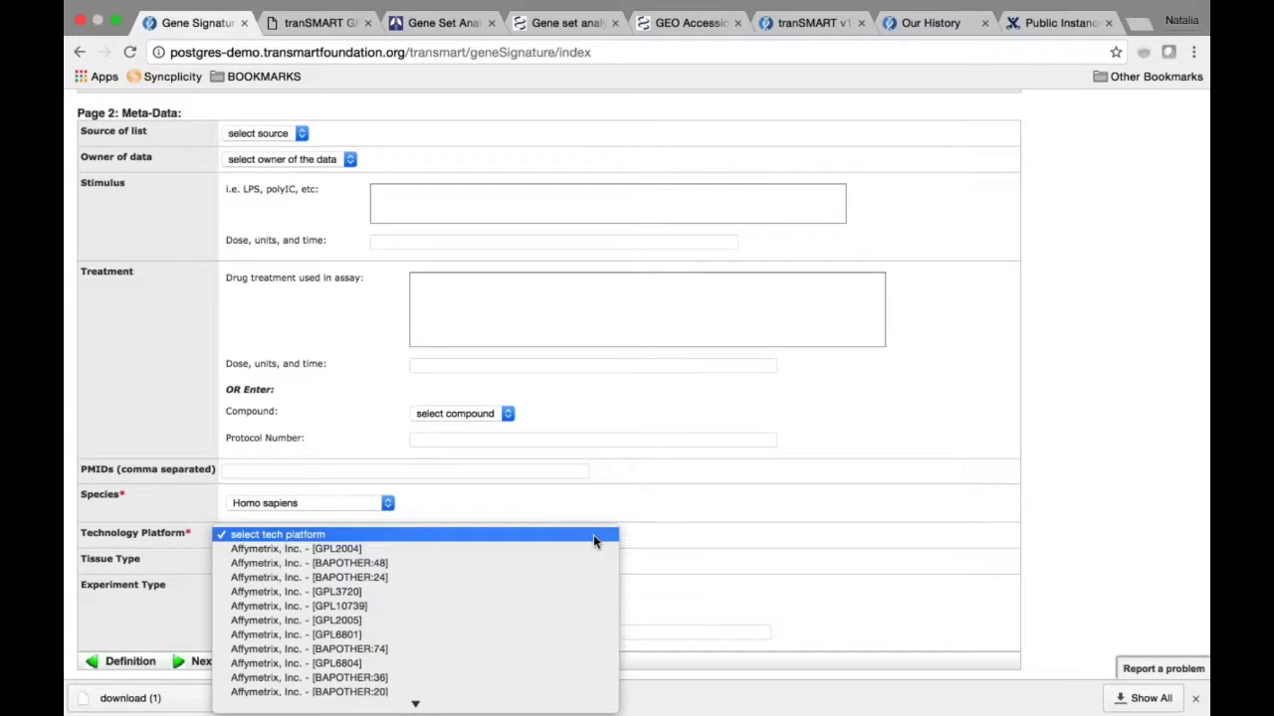
pyautogui.scroll(-5, 559, 615)
pyautogui.scroll(-5, 560, 613)
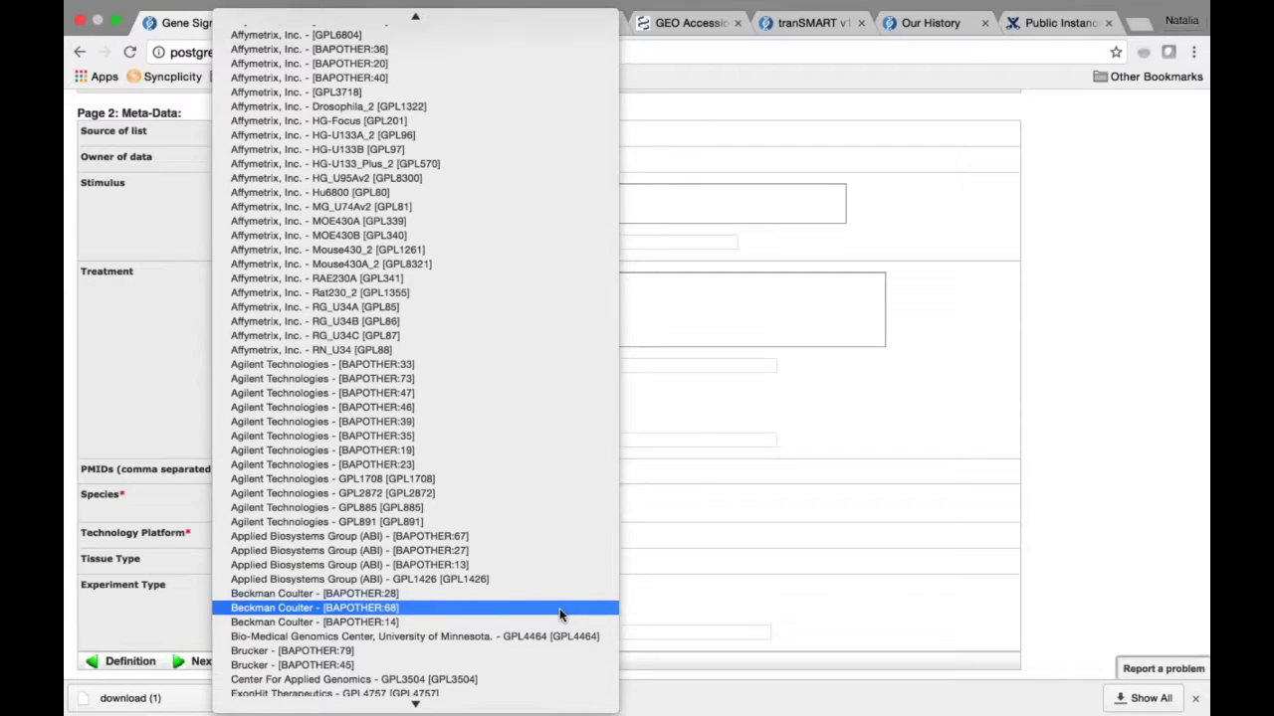
pyautogui.scroll(-15, 559, 615)
pyautogui.scroll(-8, 559, 611)
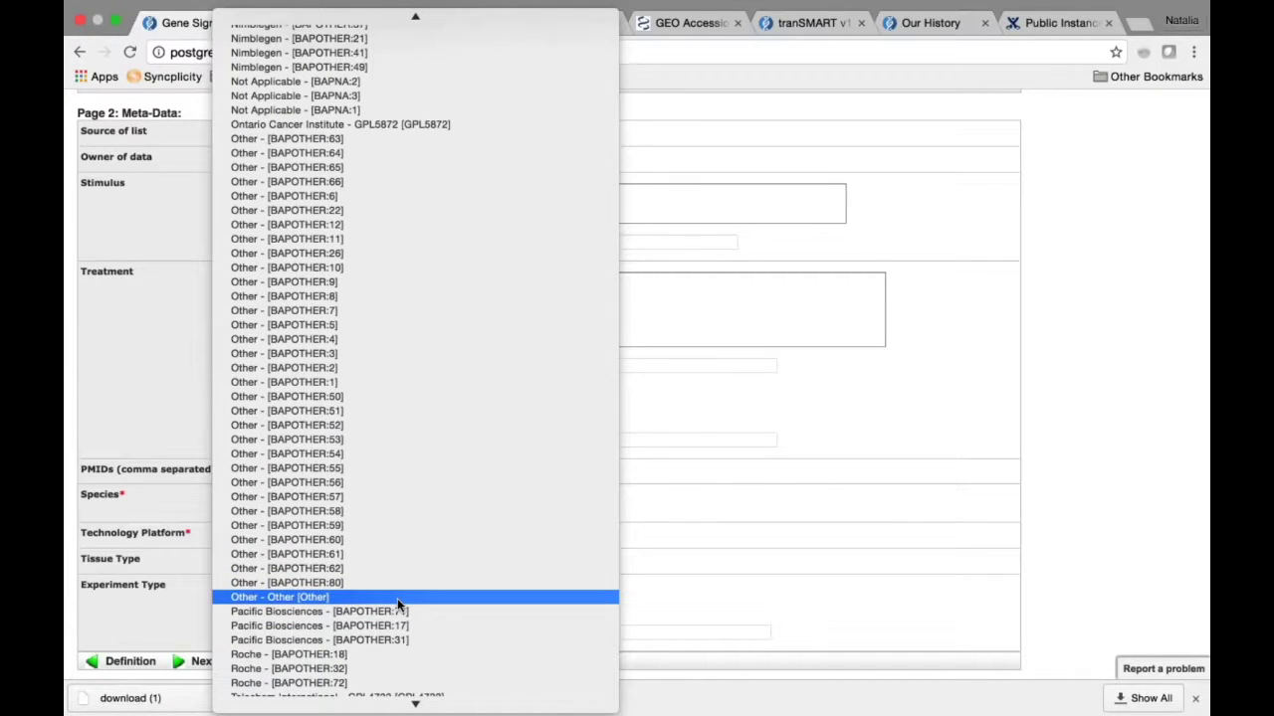
pyautogui.click(398, 597)
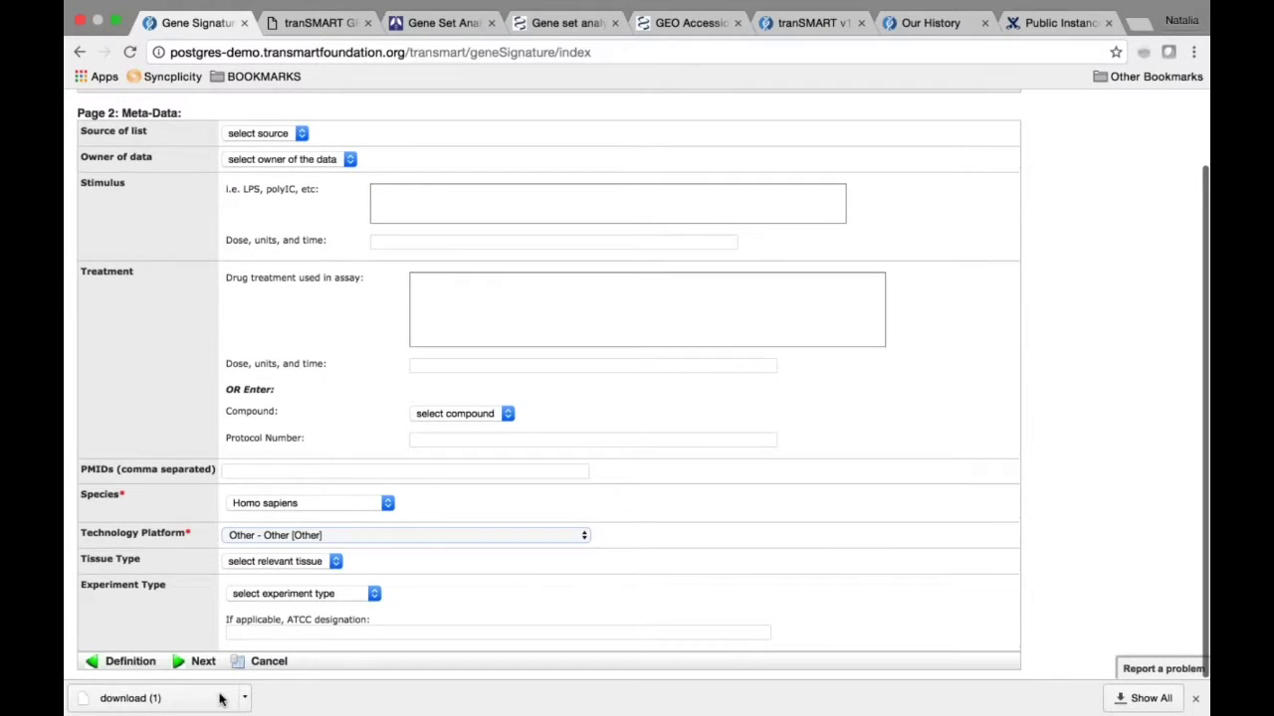
pyautogui.click(194, 663)
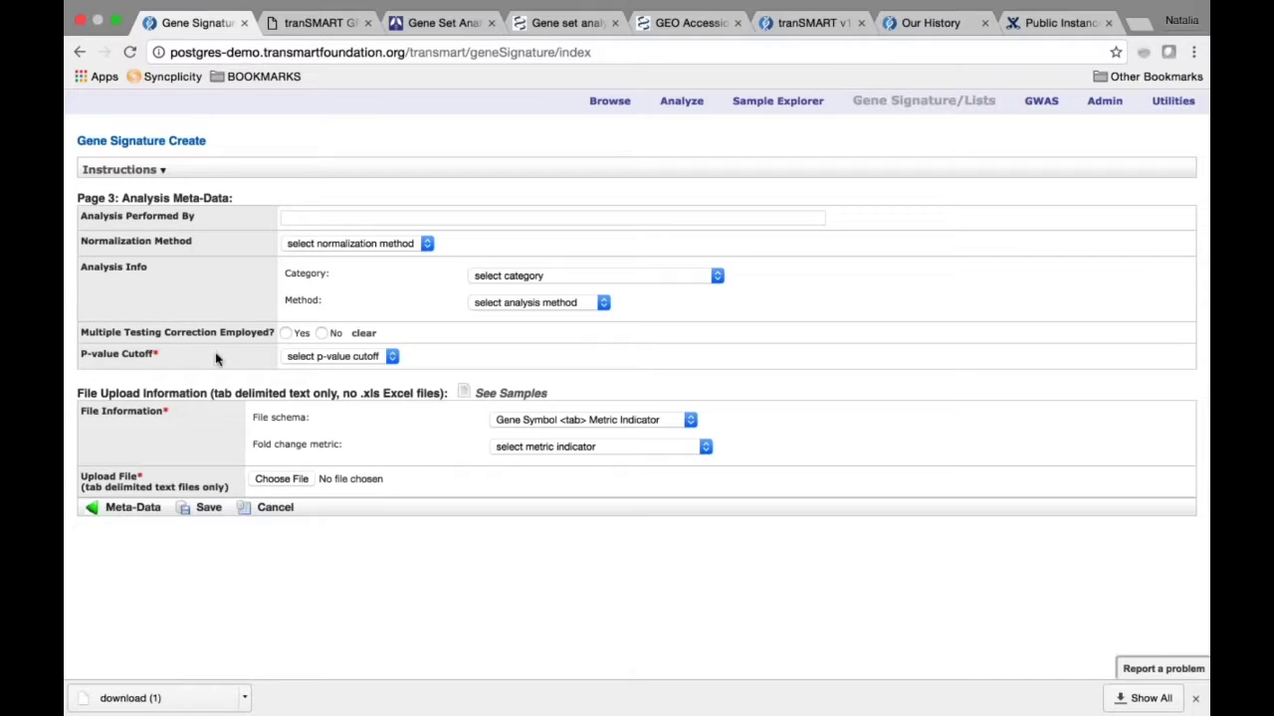
# - Set p-value cutoff undefined, Gene Symbol schema, fold change not used; attempt save and dismiss alert
pyautogui.click(392, 358)
pyautogui.click(363, 398)
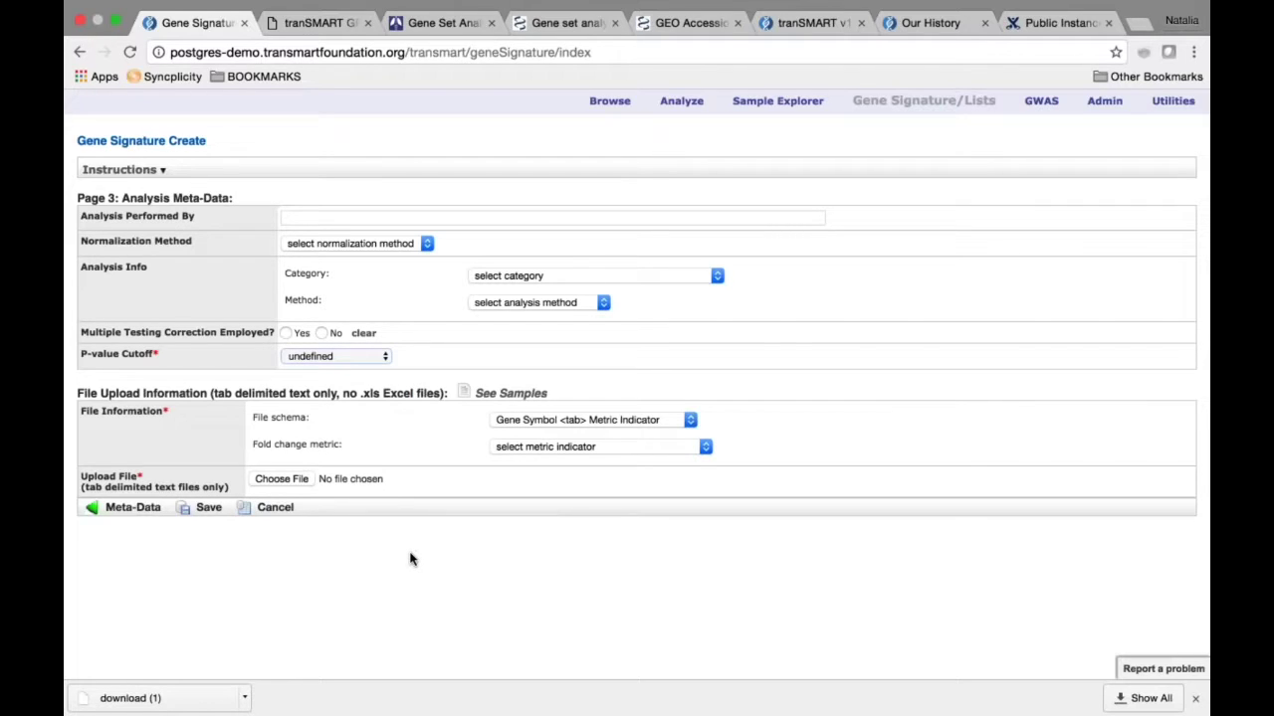
pyautogui.click(689, 421)
pyautogui.click(662, 422)
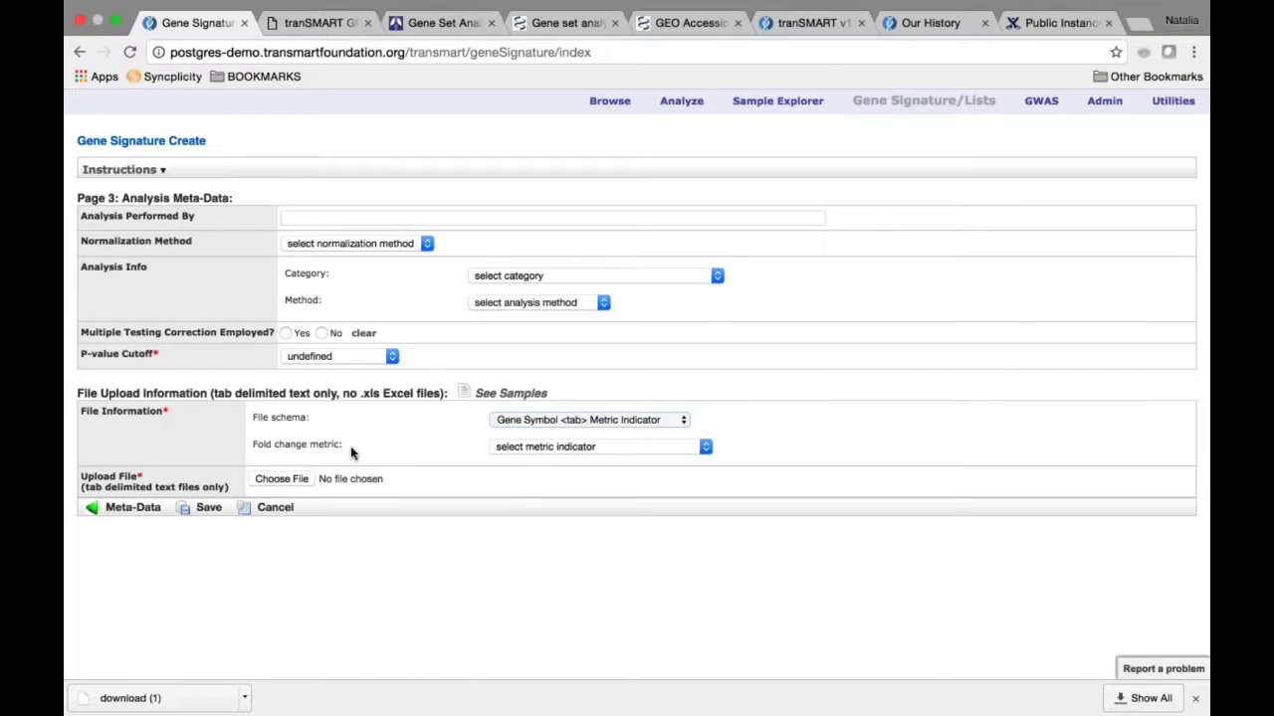
pyautogui.click(705, 449)
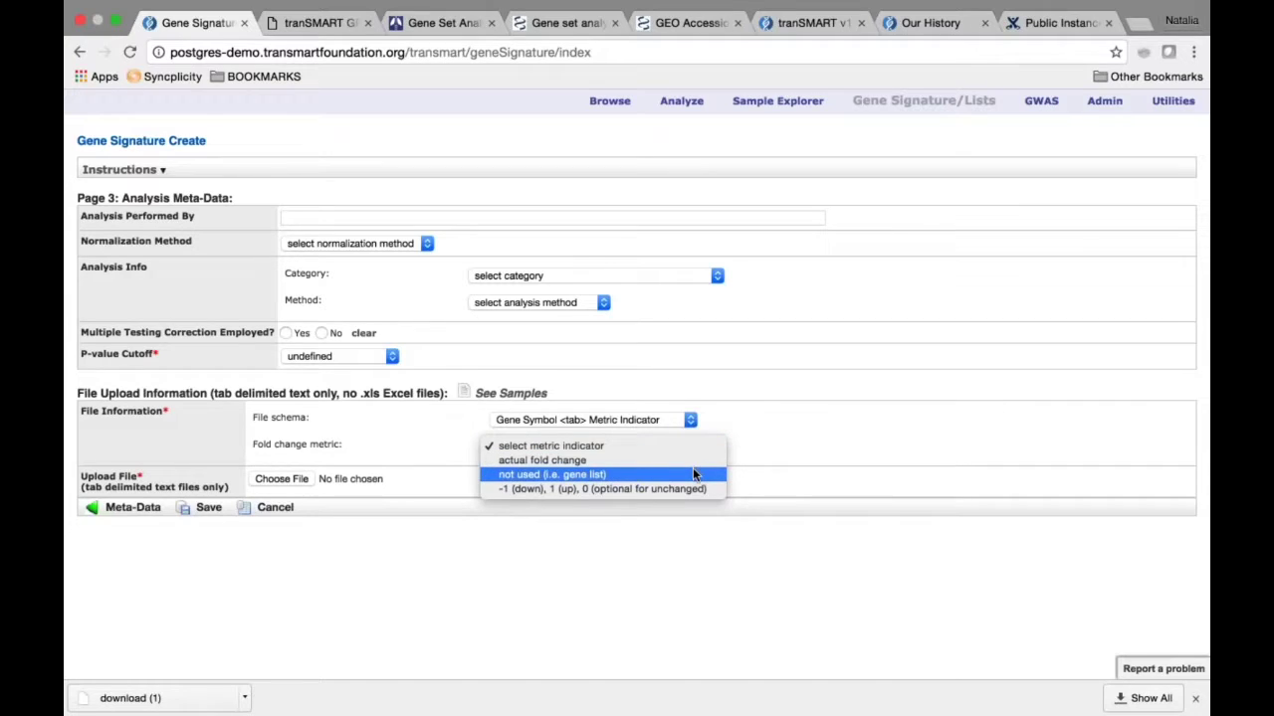
pyautogui.click(693, 475)
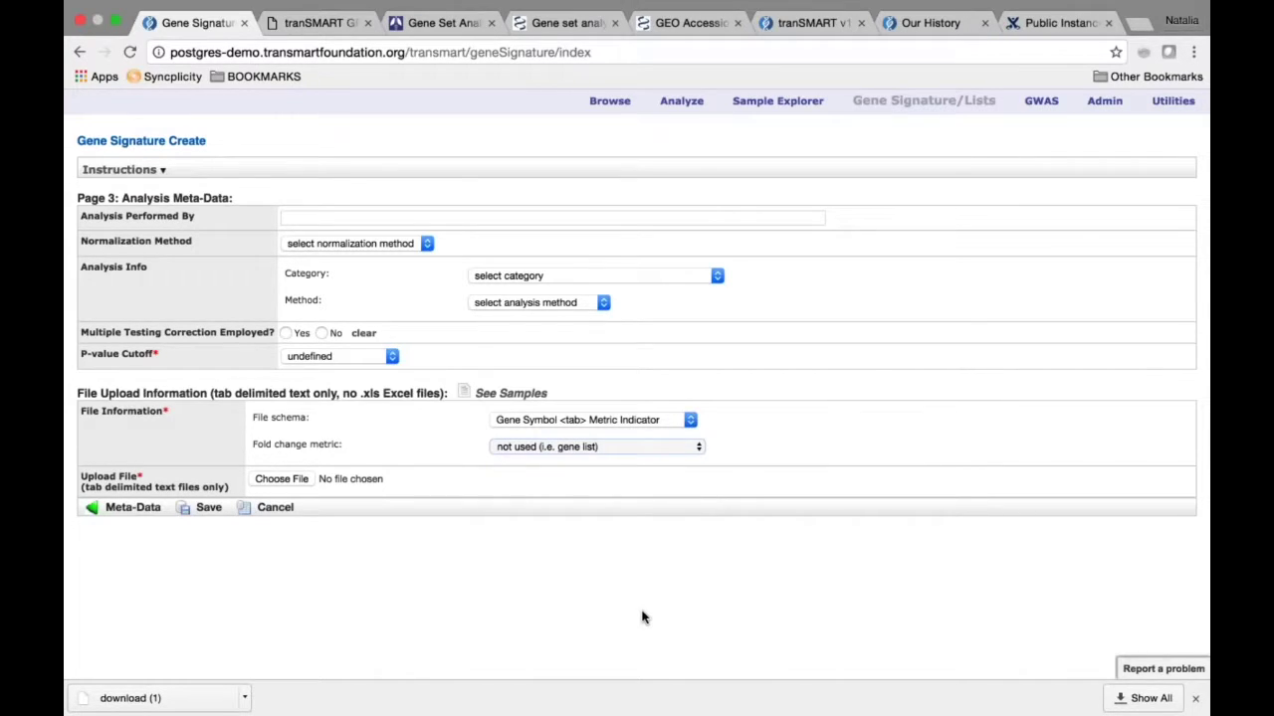
pyautogui.click(185, 510)
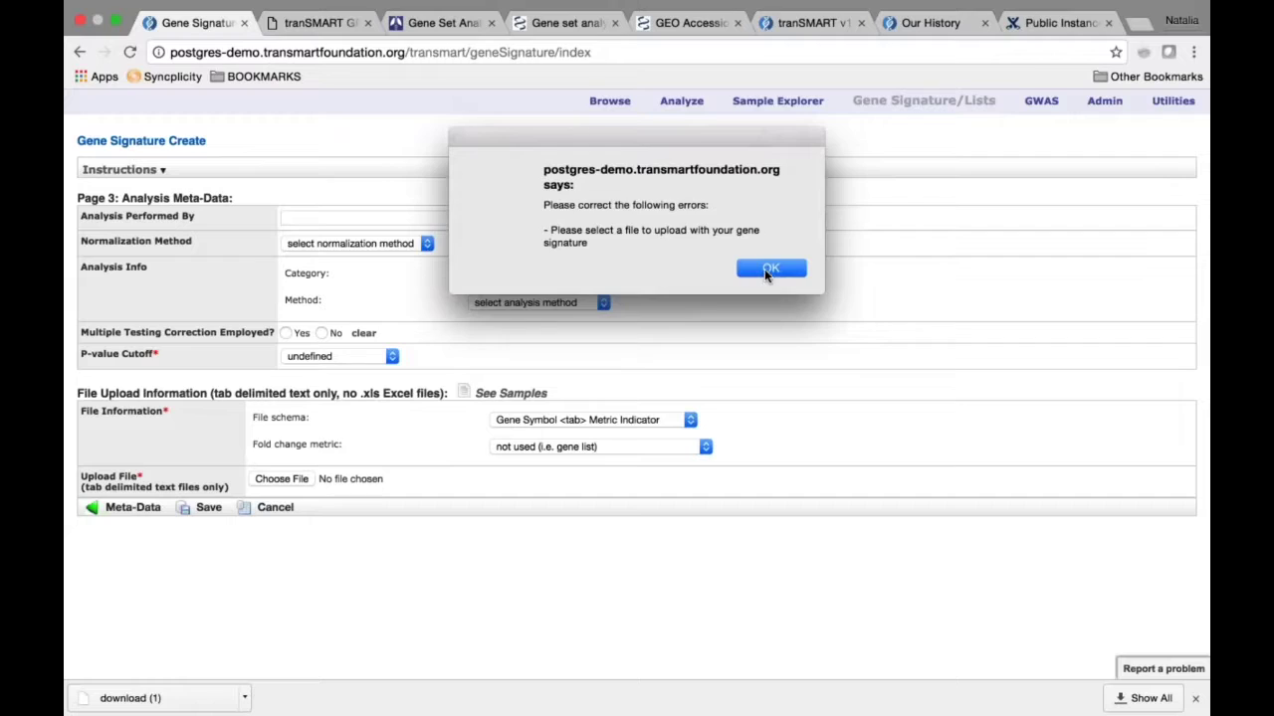
pyautogui.click(768, 268)
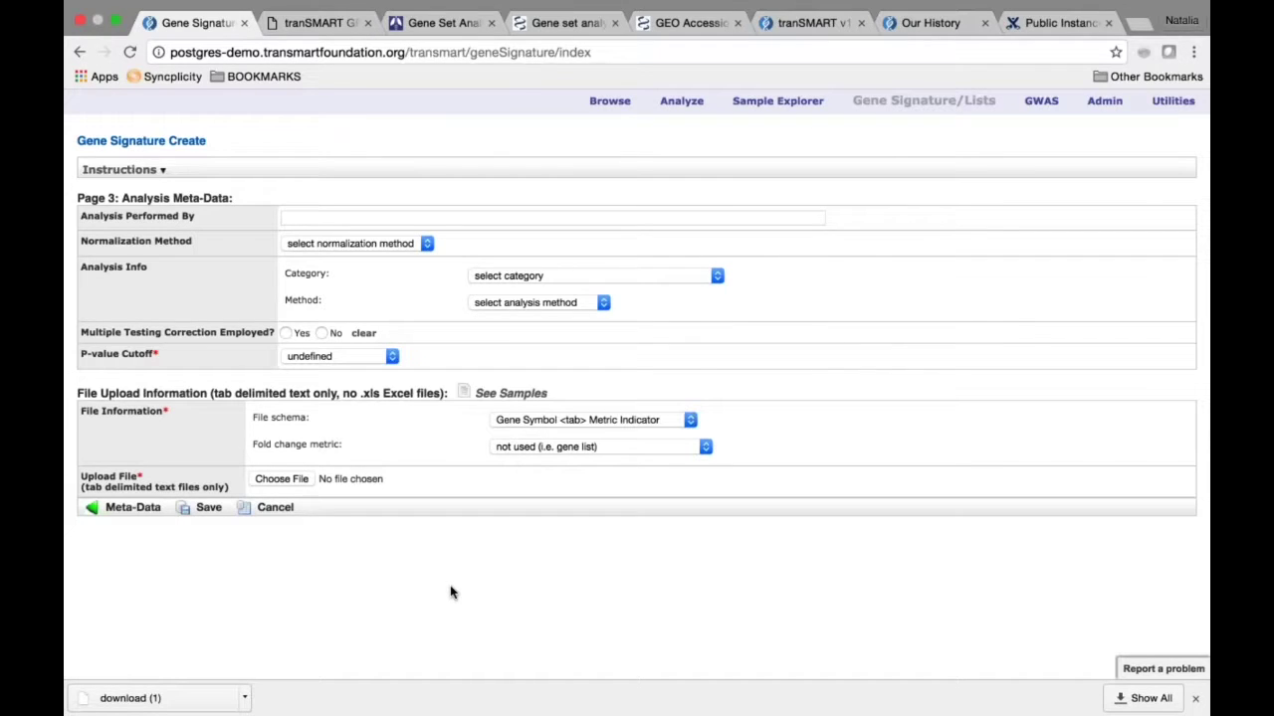
# - Upload GeneListOct26.txt from the Desktop and save the GeneSigOct26 signature
pyautogui.click(283, 479)
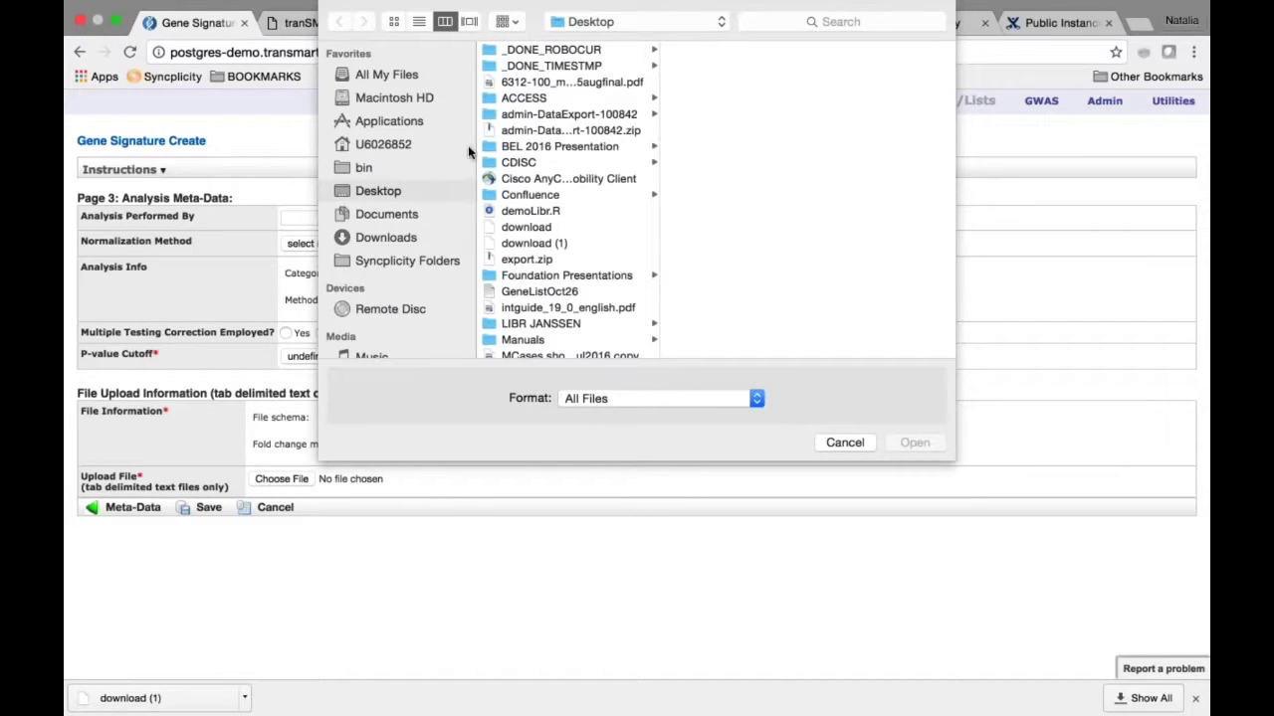
pyautogui.click(537, 292)
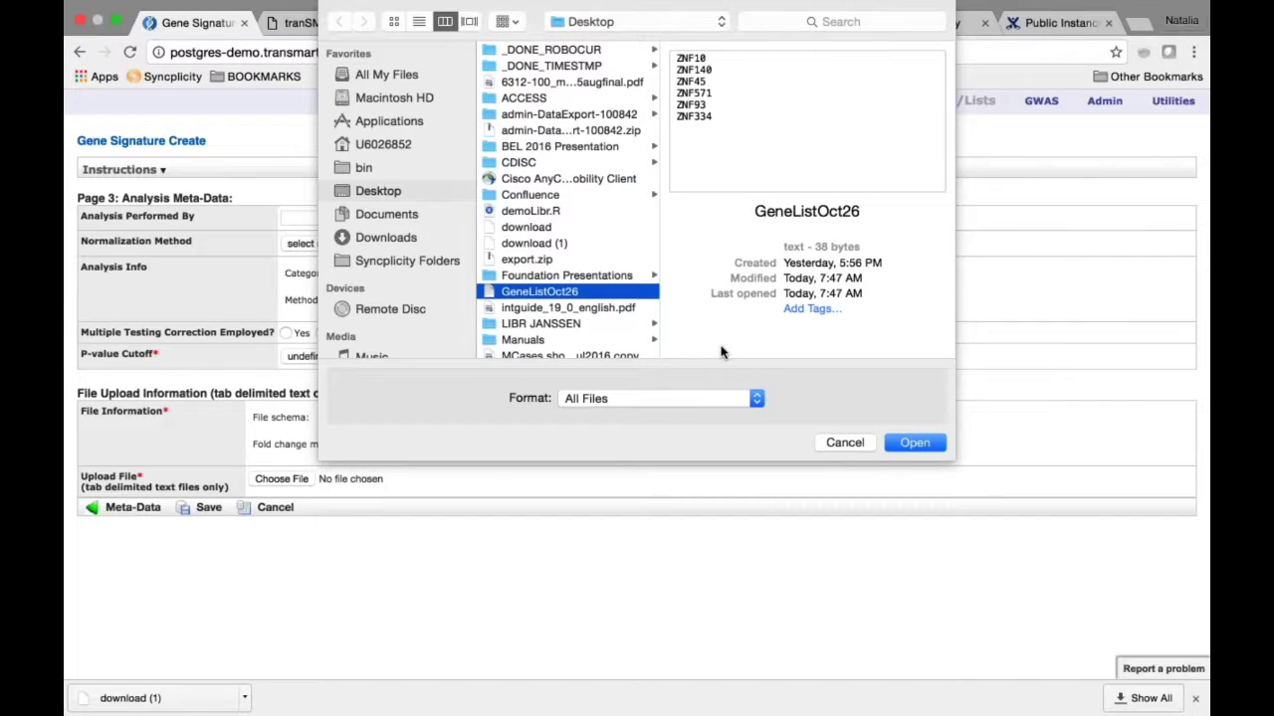
pyautogui.click(922, 446)
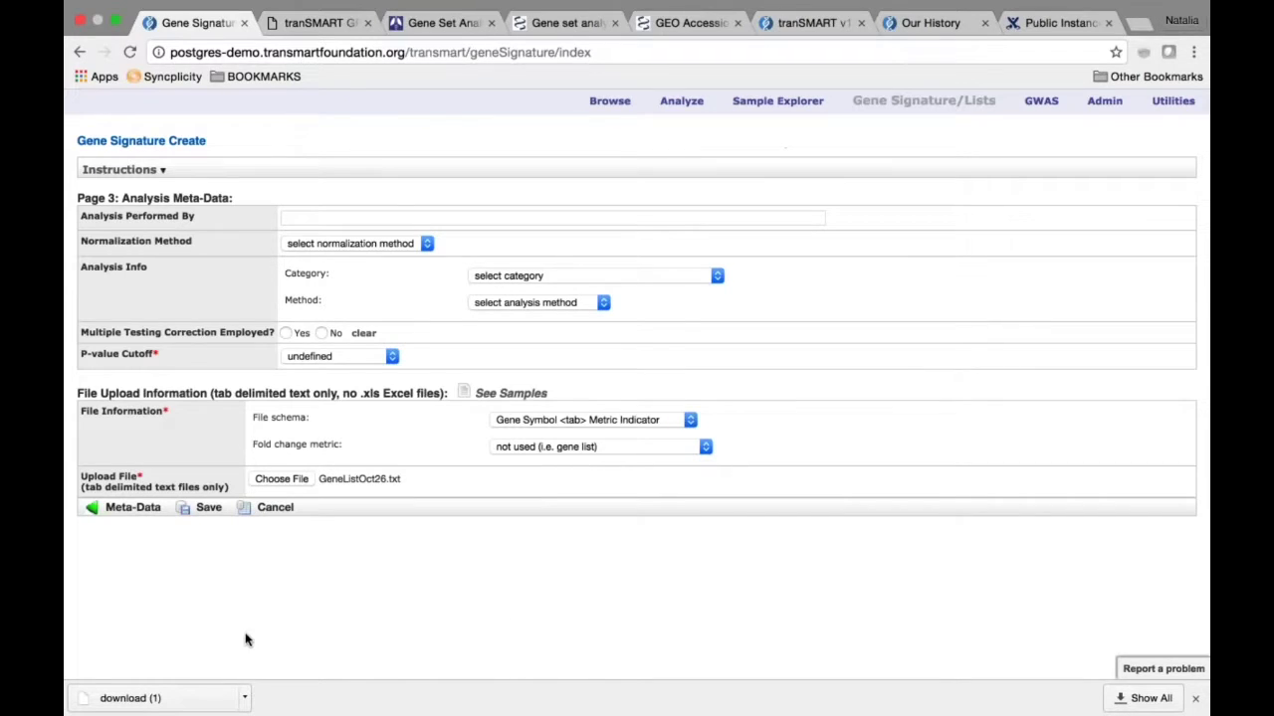
pyautogui.click(190, 511)
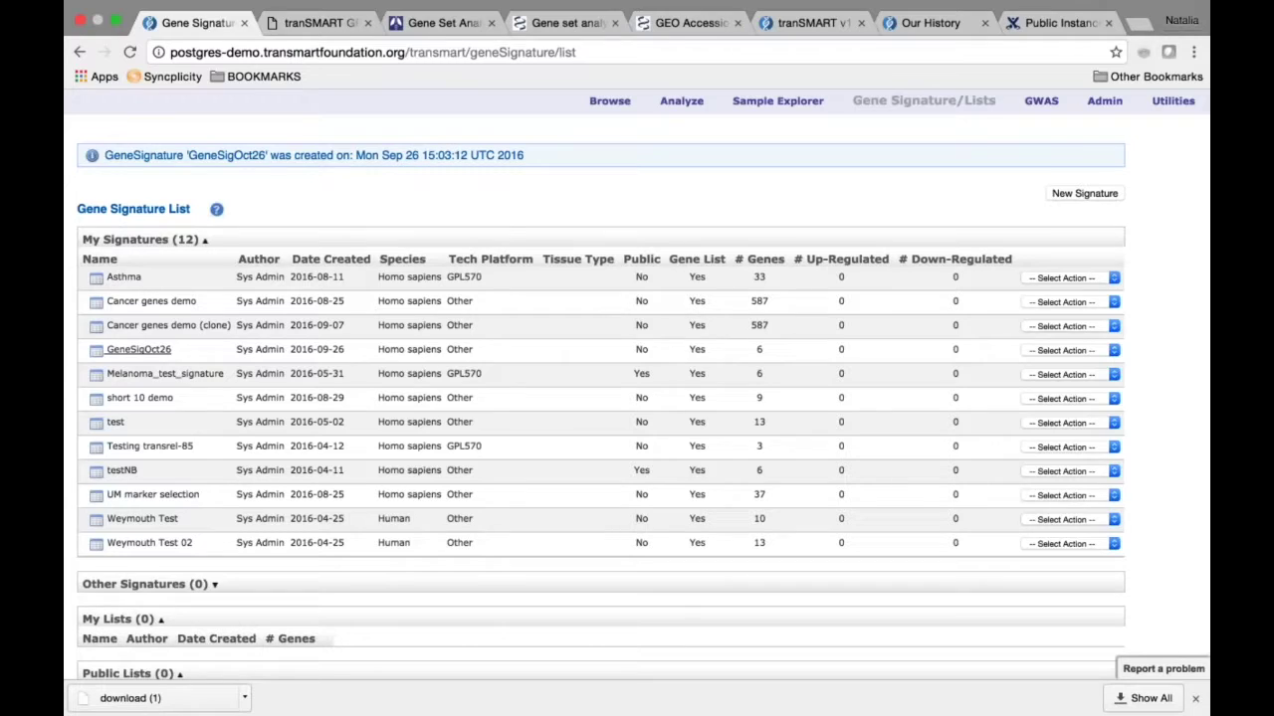
pyautogui.click(1115, 351)
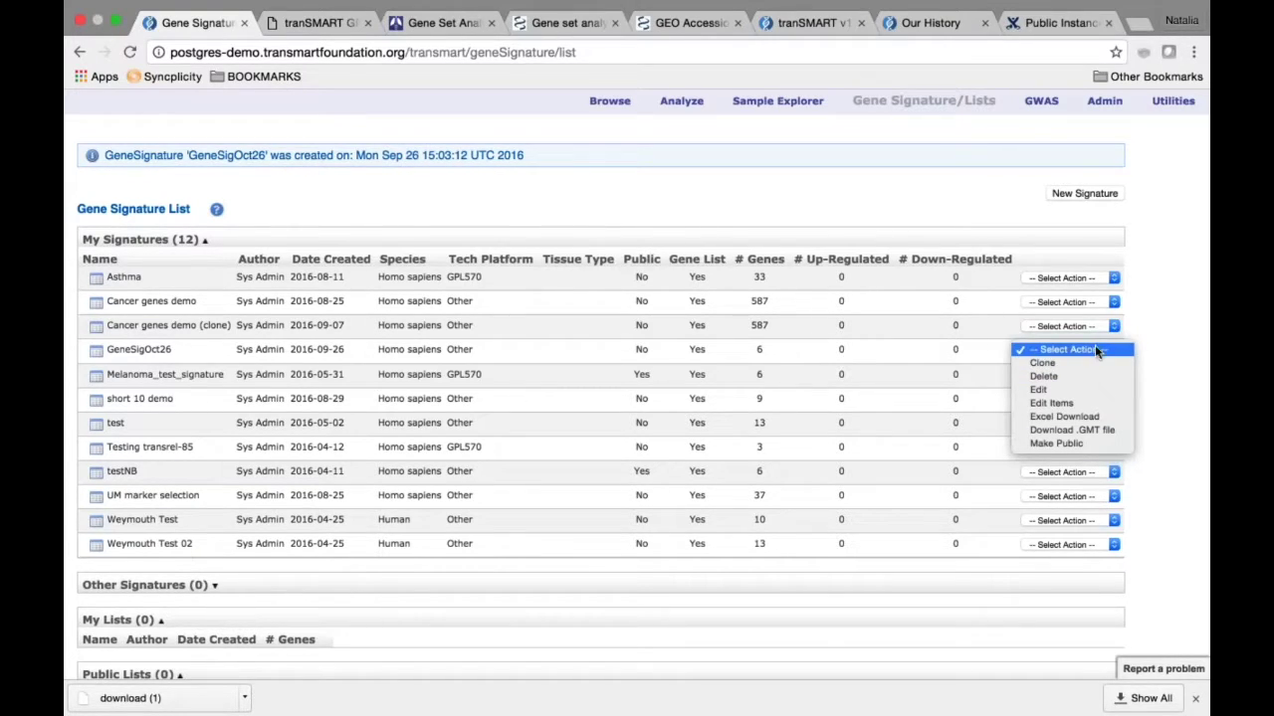
pyautogui.click(1154, 337)
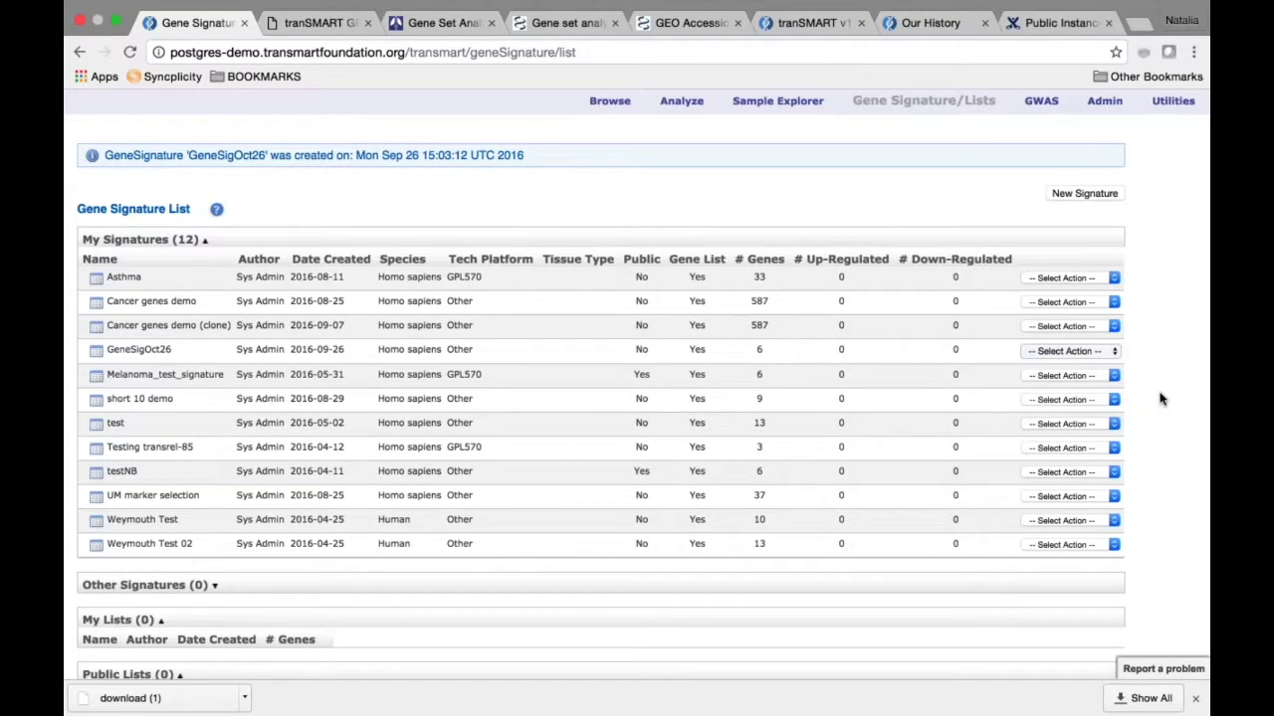
pyautogui.click(116, 348)
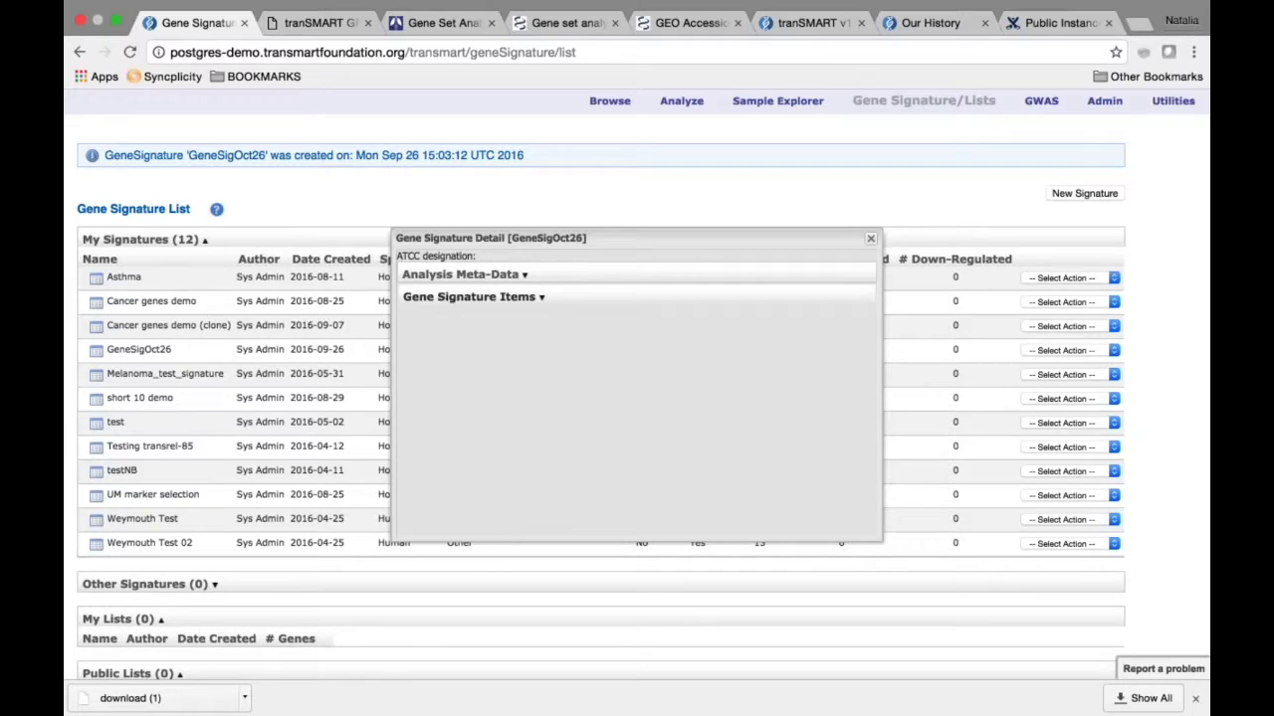
pyautogui.click(469, 296)
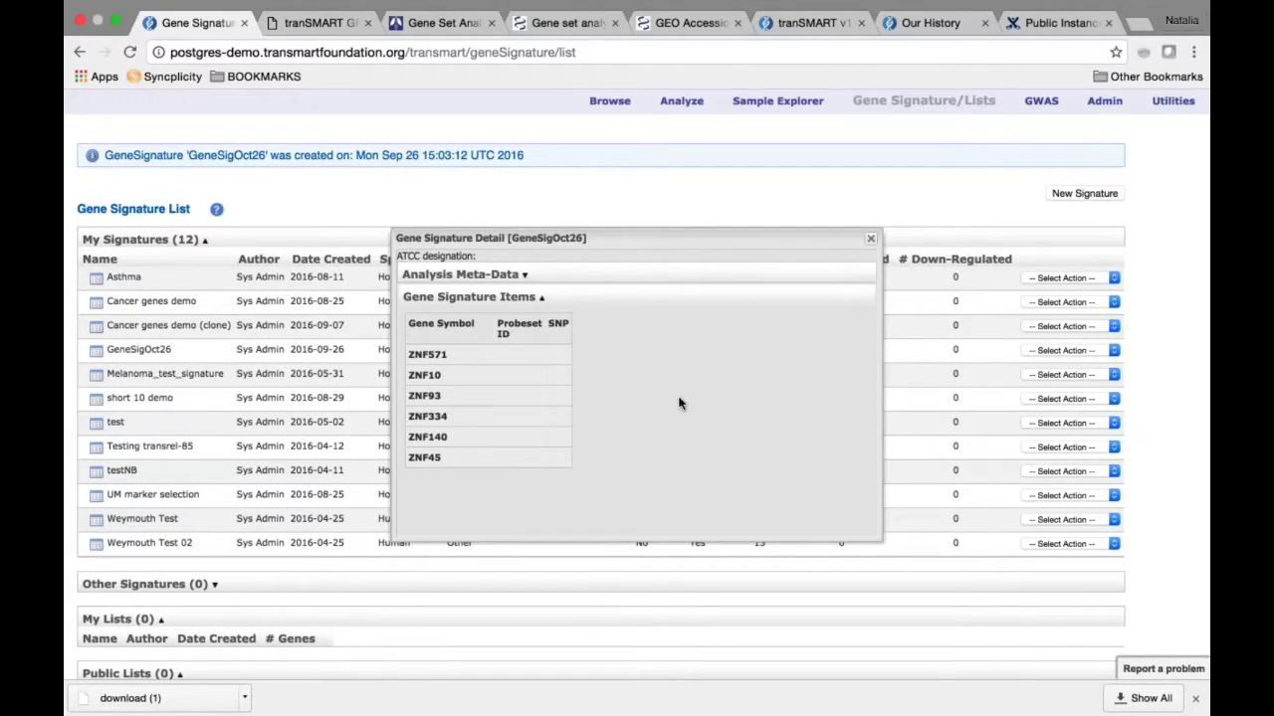
pyautogui.click(523, 276)
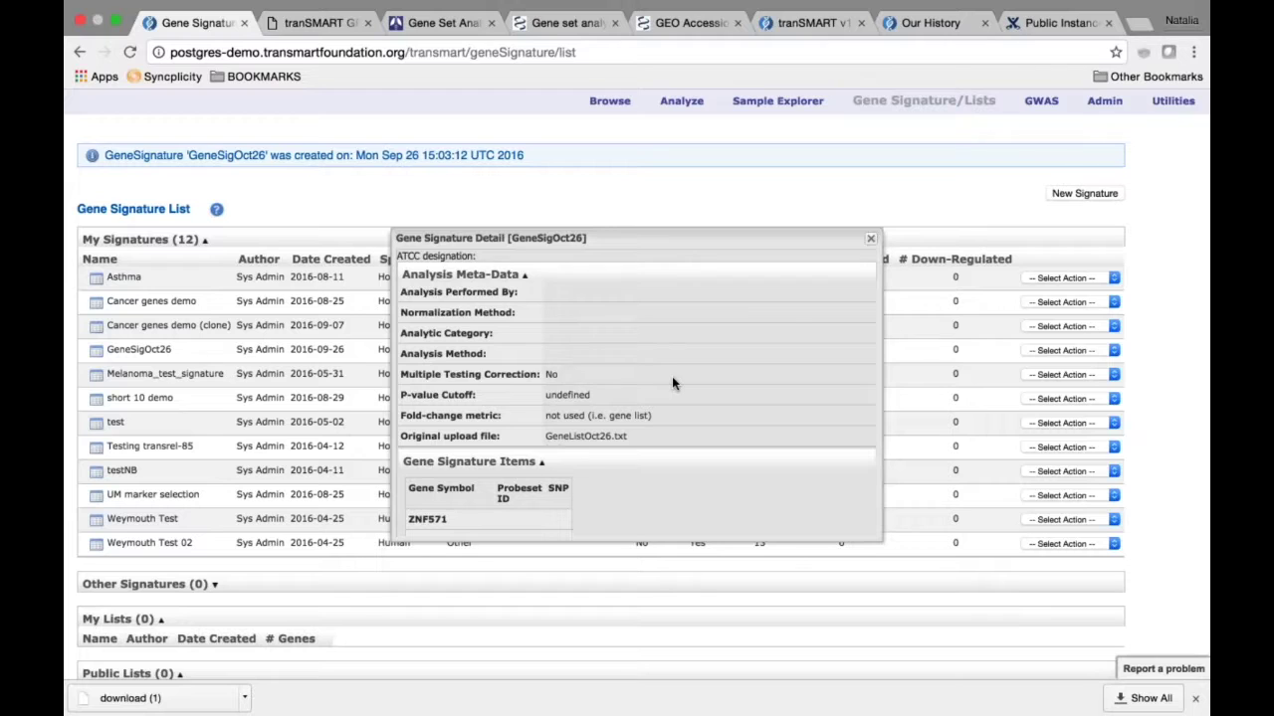
pyautogui.click(871, 242)
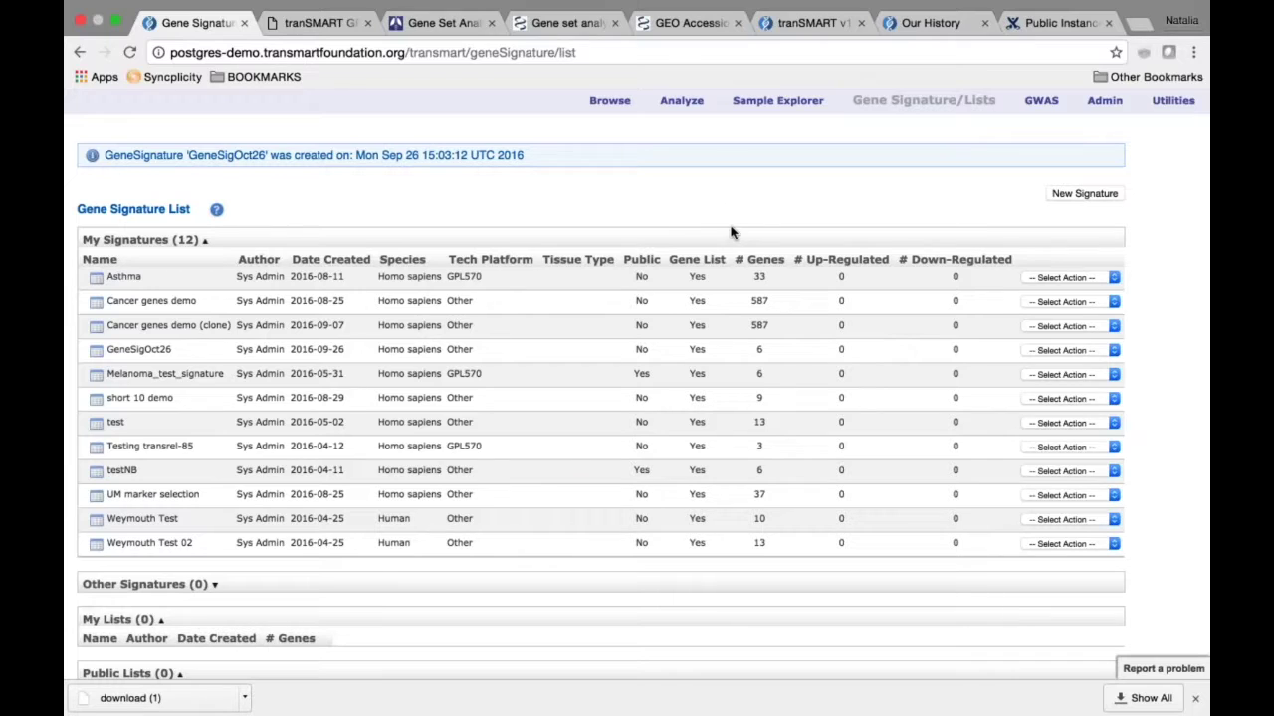
# - In the Dataset Explorer, collapse Breast Cancer_Ivshina and expand Pawitan's Subjects to Tumor Subtype
pyautogui.click(679, 103)
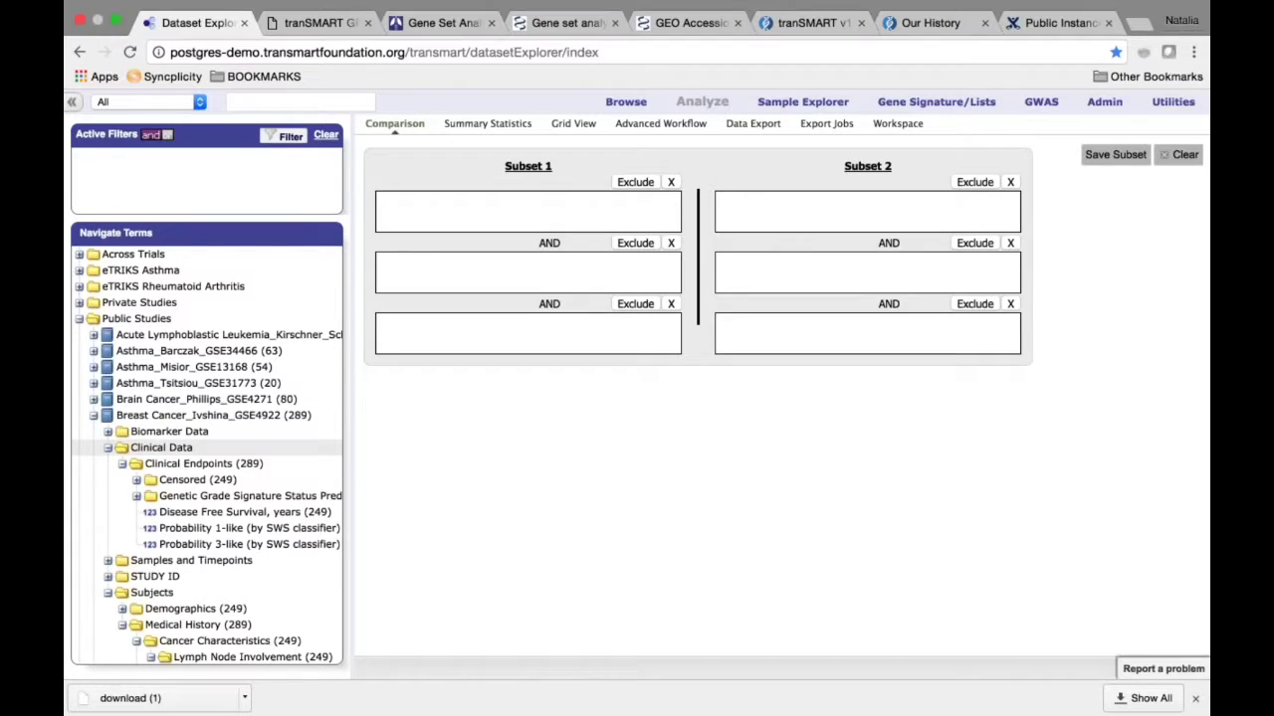
pyautogui.click(92, 416)
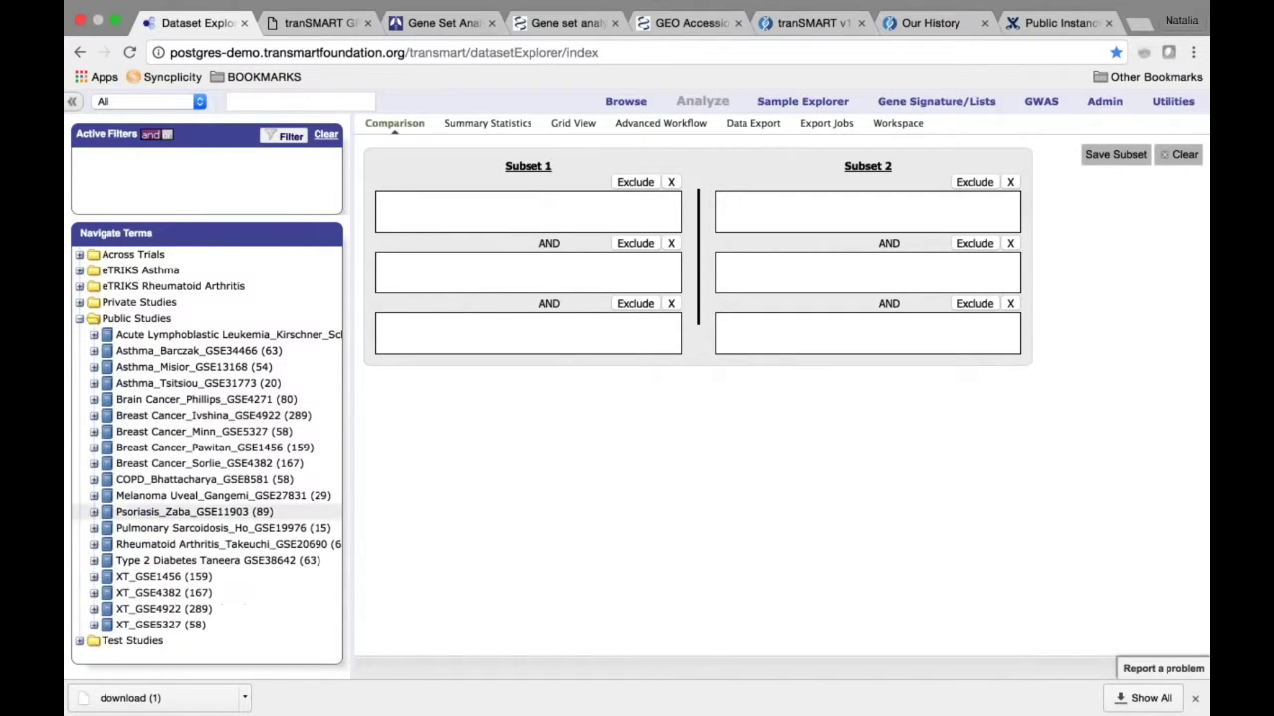
pyautogui.click(94, 449)
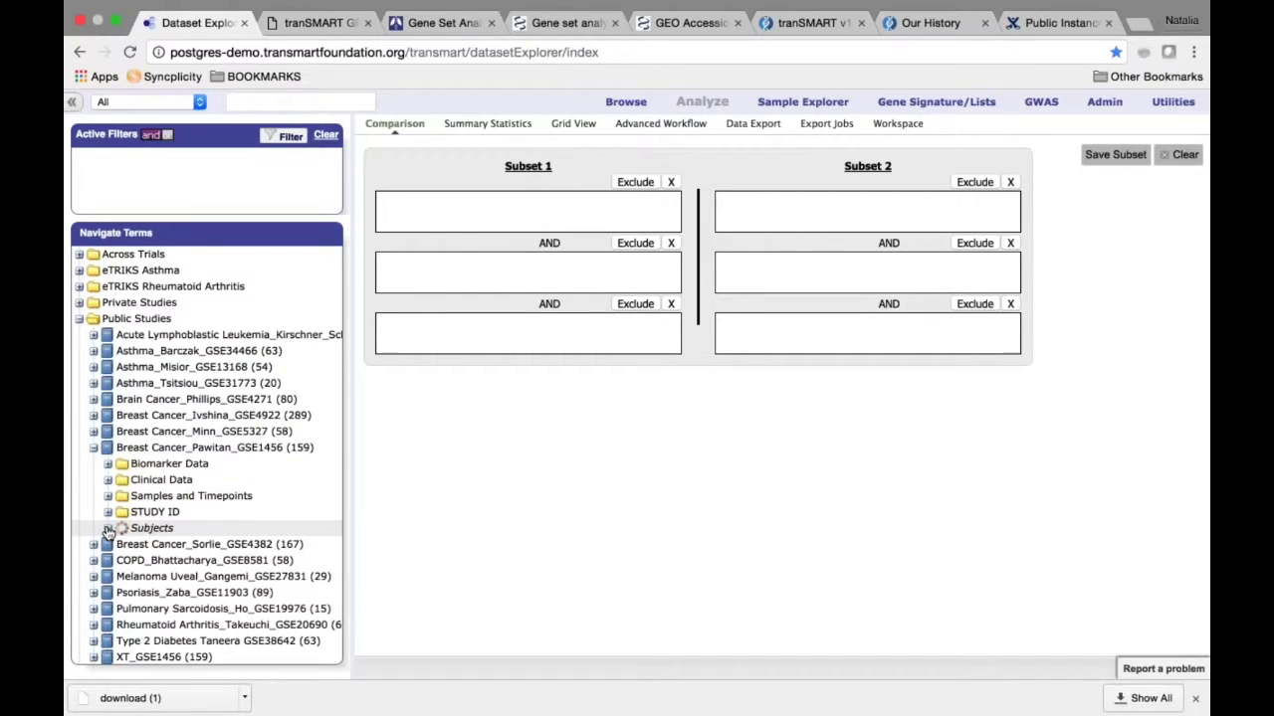
pyautogui.click(107, 528)
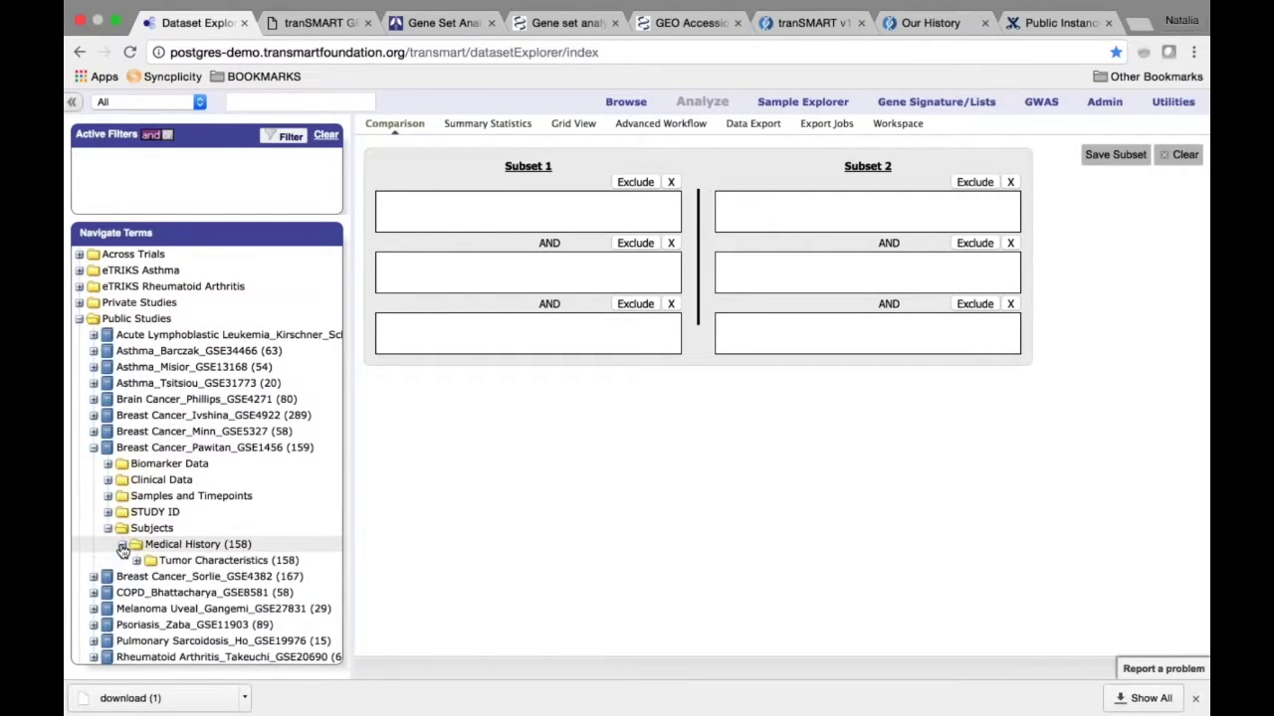
pyautogui.click(137, 561)
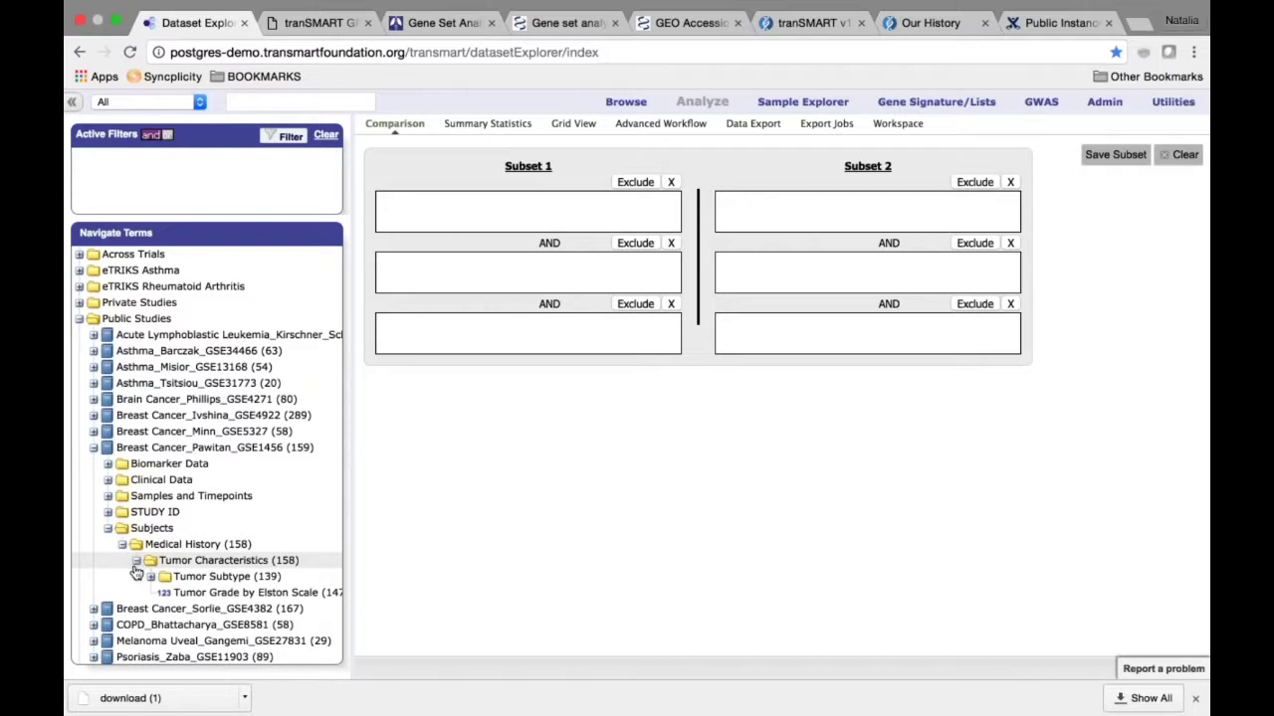
pyautogui.click(150, 583)
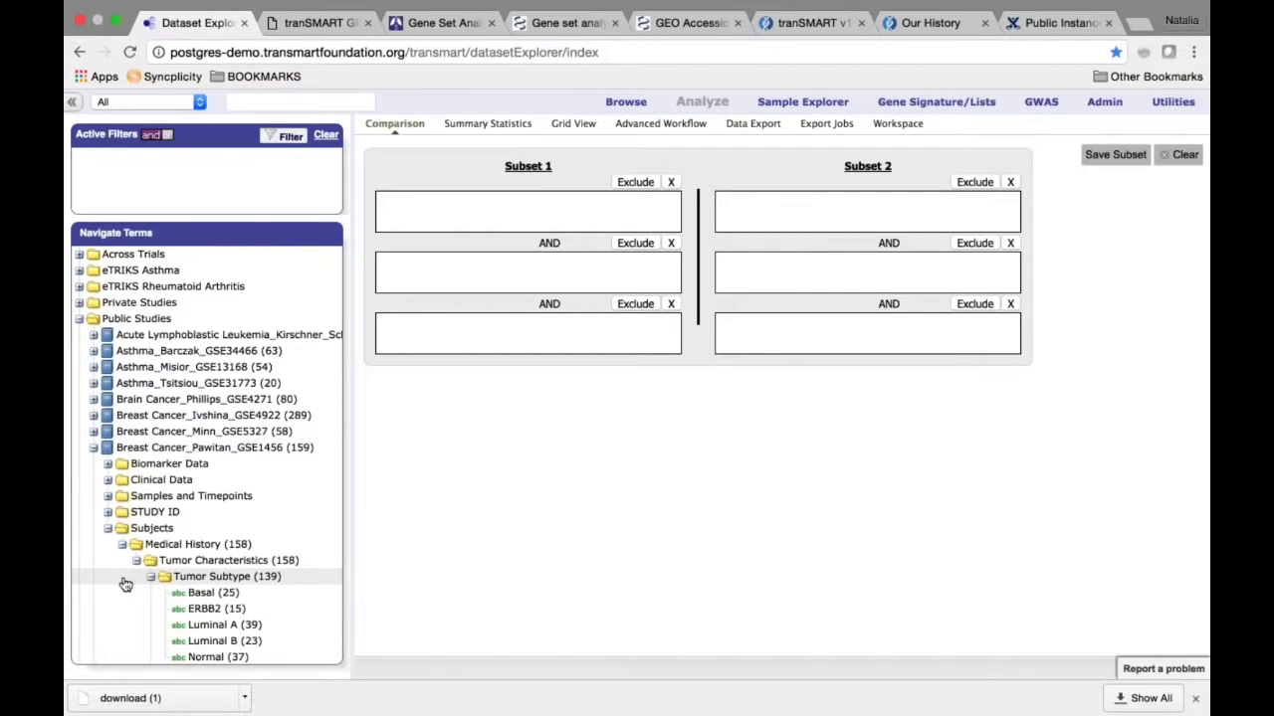
pyautogui.scroll(-3, 87, 587)
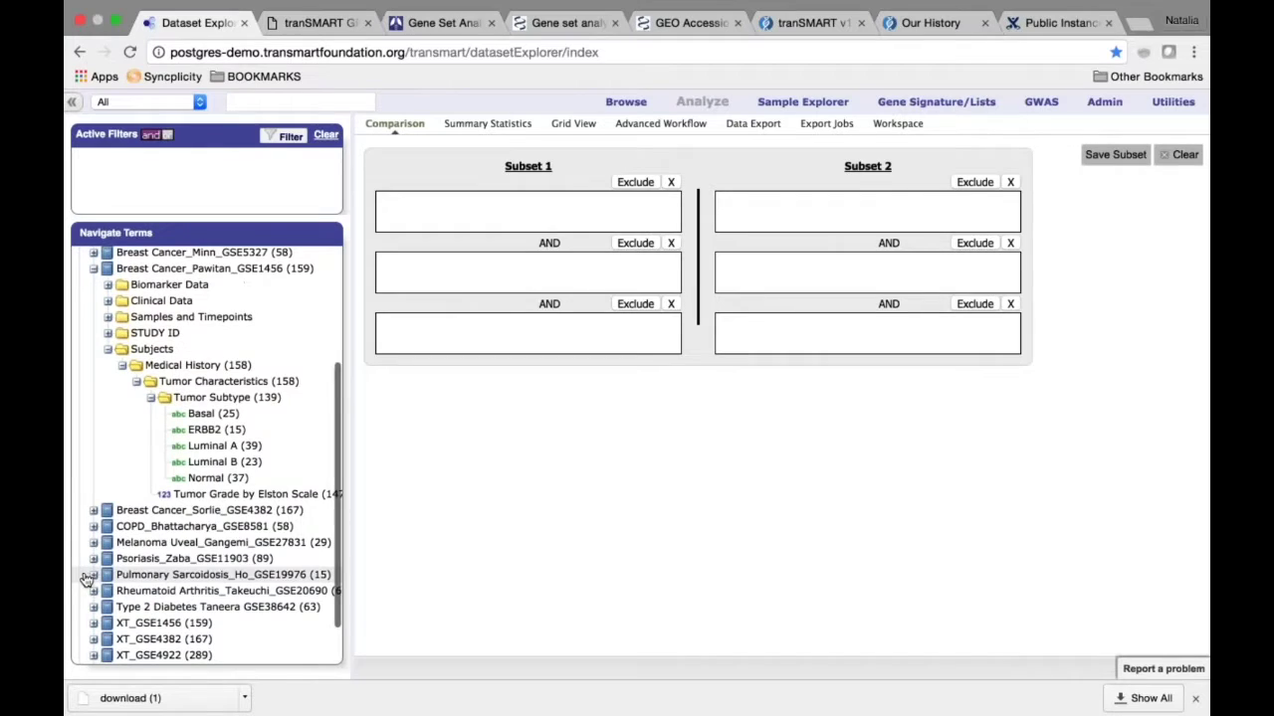
pyautogui.scroll(2, 100, 461)
# - Expand Pawitan's Clinical Data > Clinical Endpoints > Relapse to show No (119) and Yes (40)
pyautogui.click(108, 393)
pyautogui.click(122, 409)
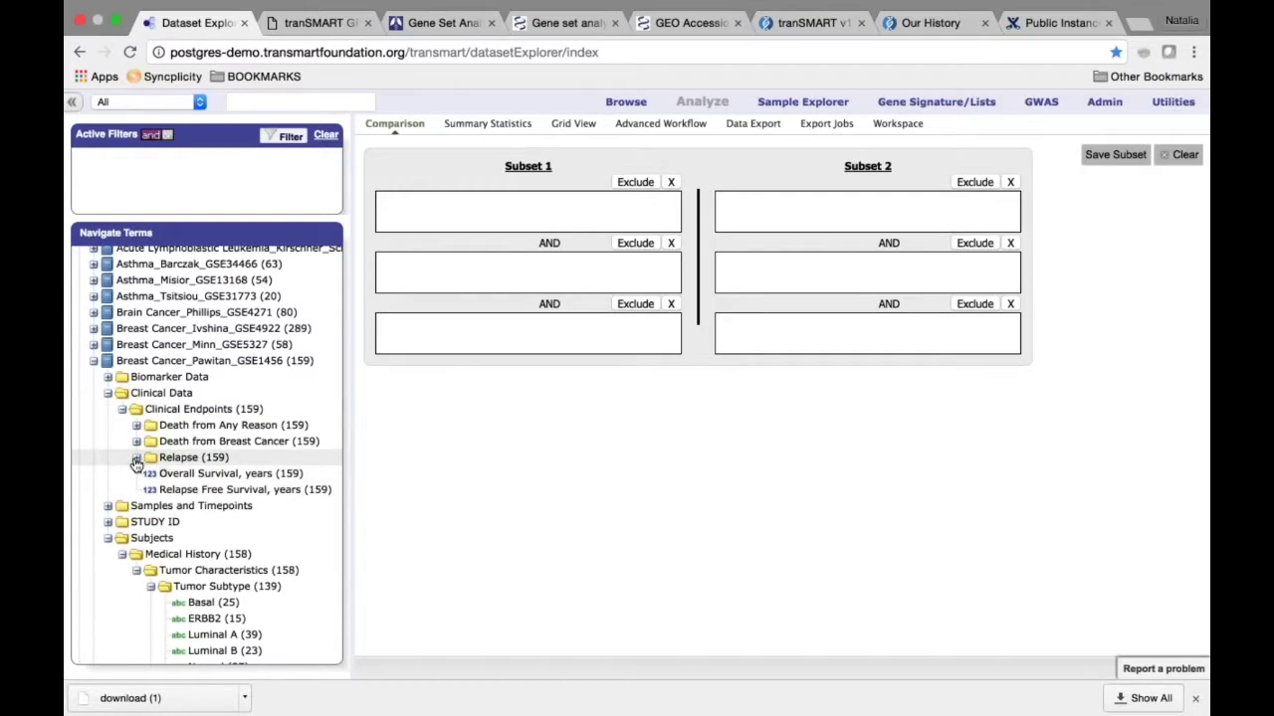
pyautogui.click(137, 458)
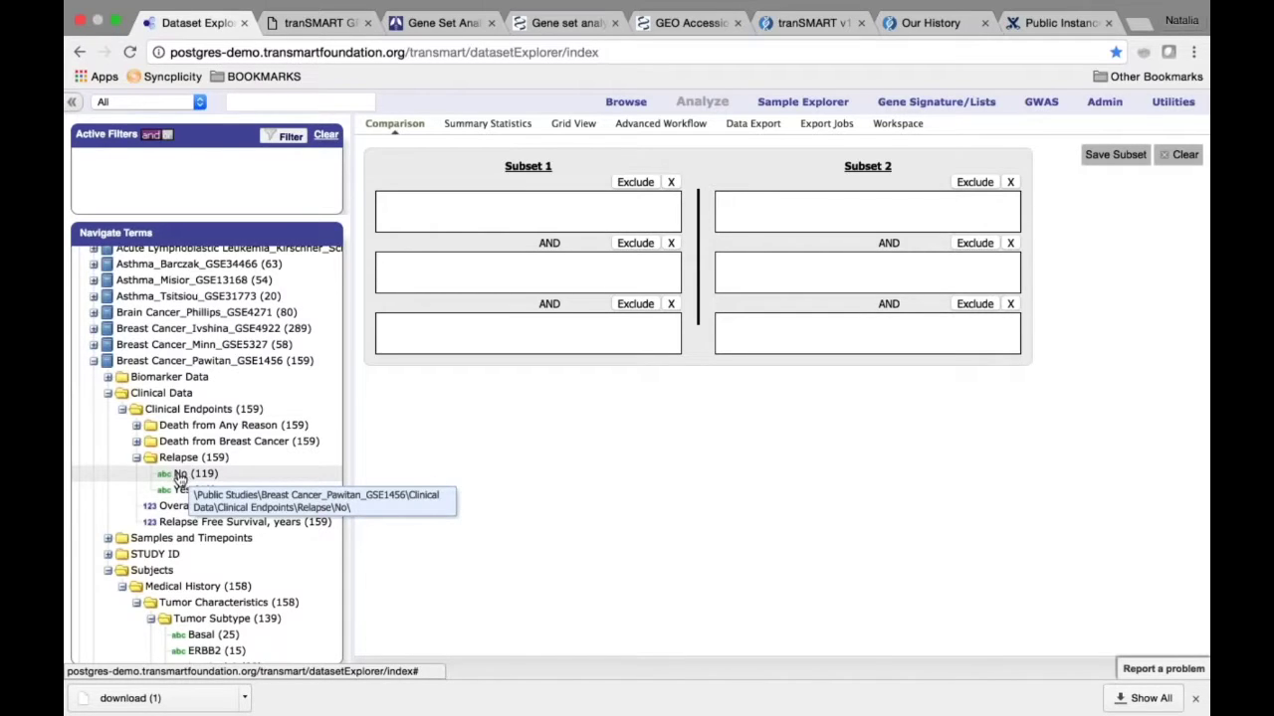
# - Put Relapse No in Subset 1 and Yes in Subset 2, review Summary Statistics, then open Advanced Workflow
pyautogui.moveTo(181, 478); pyautogui.dragTo(448, 212)
pyautogui.moveTo(184, 490); pyautogui.dragTo(770, 208)
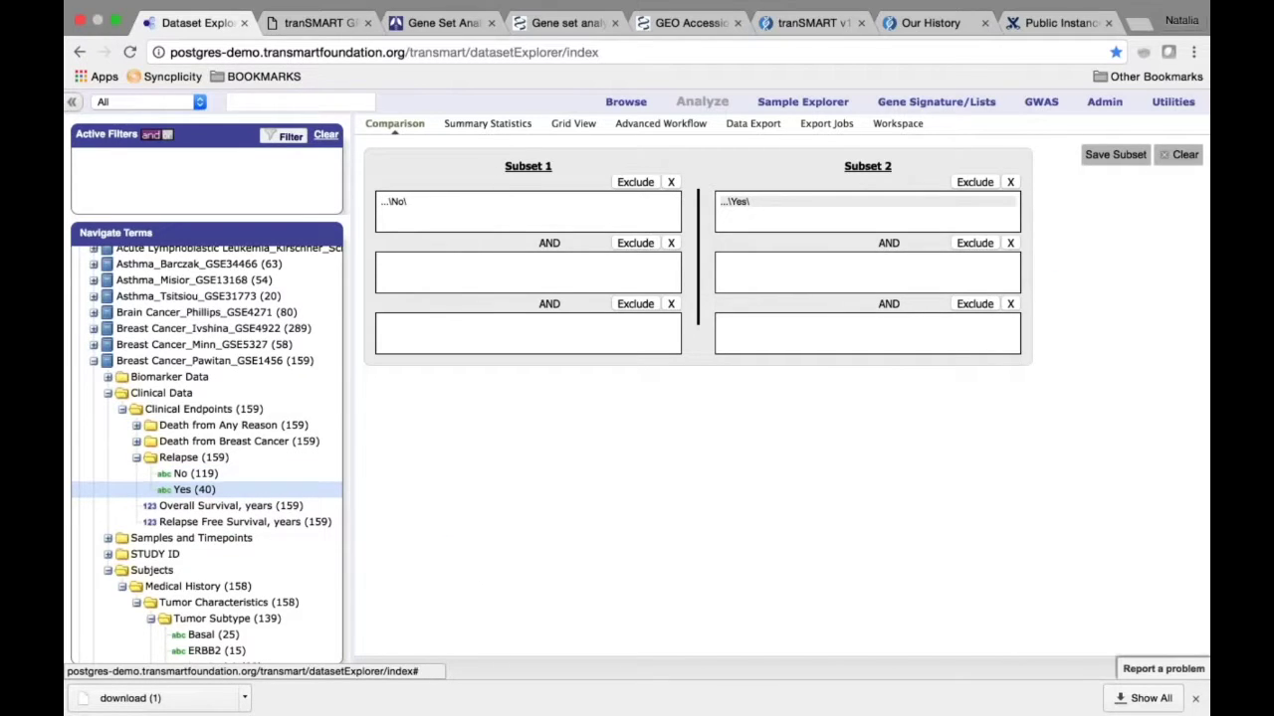
pyautogui.click(486, 127)
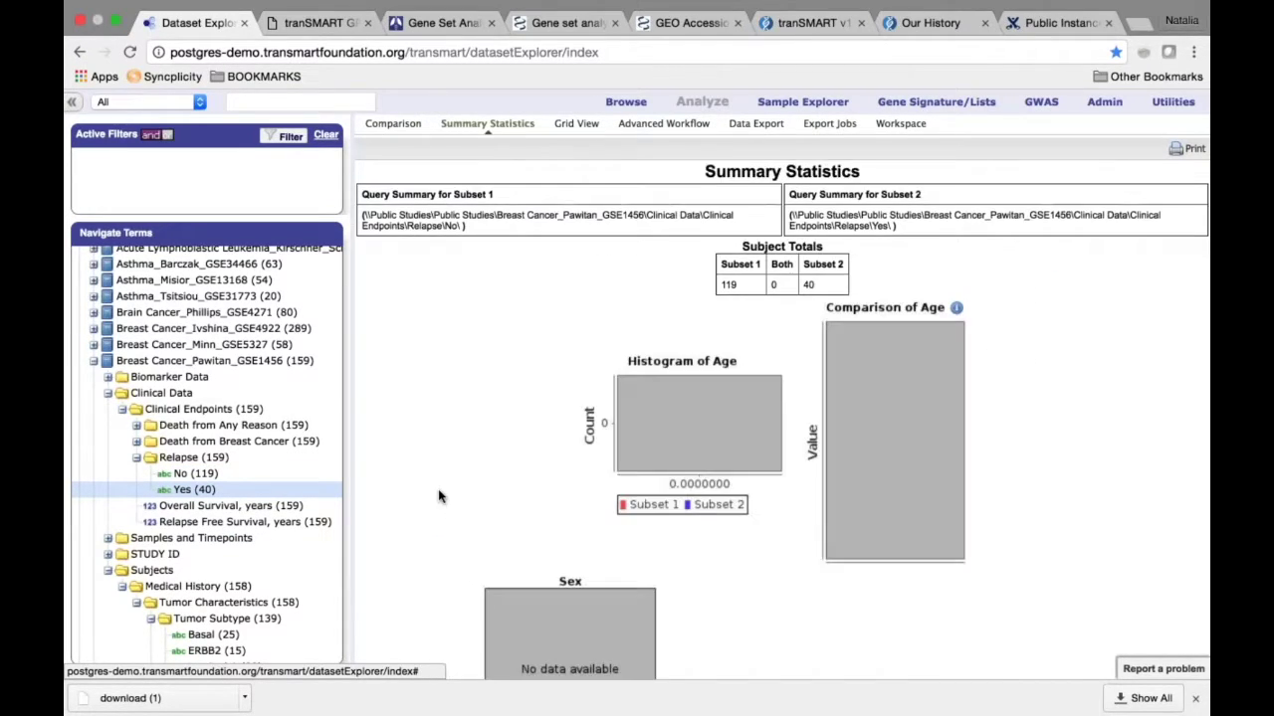
pyautogui.scroll(-5, 447, 469)
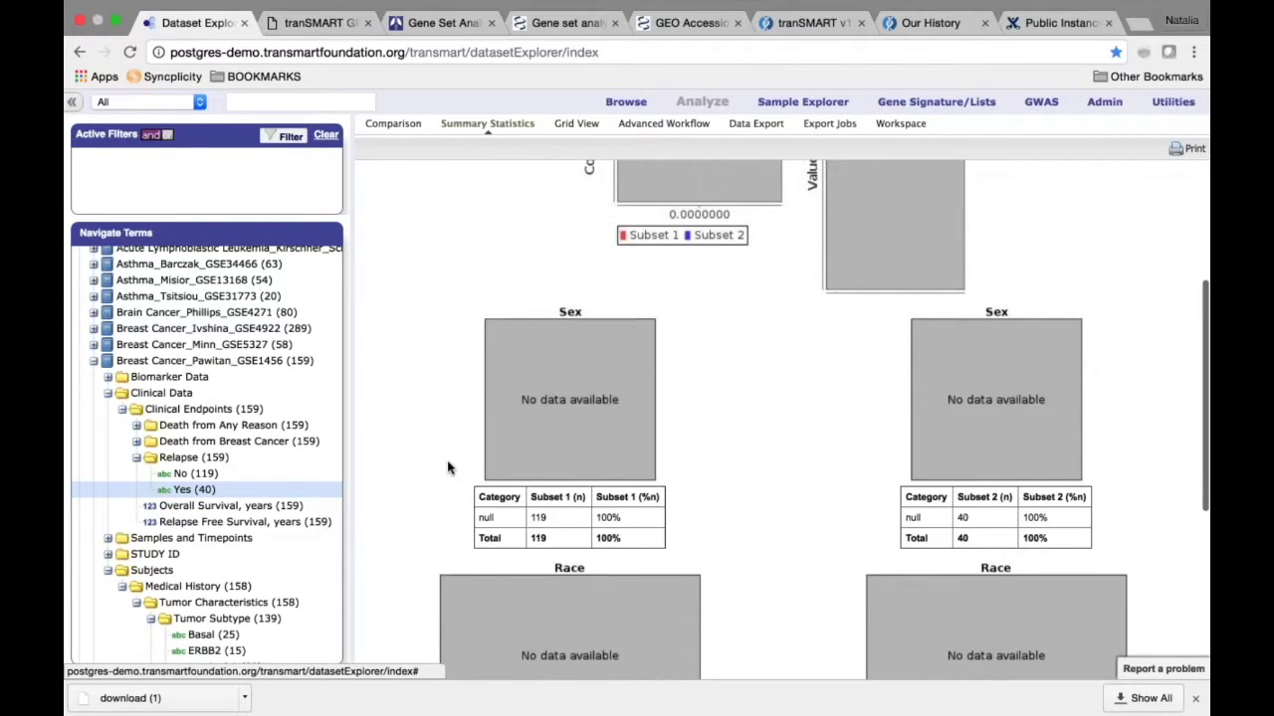
pyautogui.scroll(5, 433, 437)
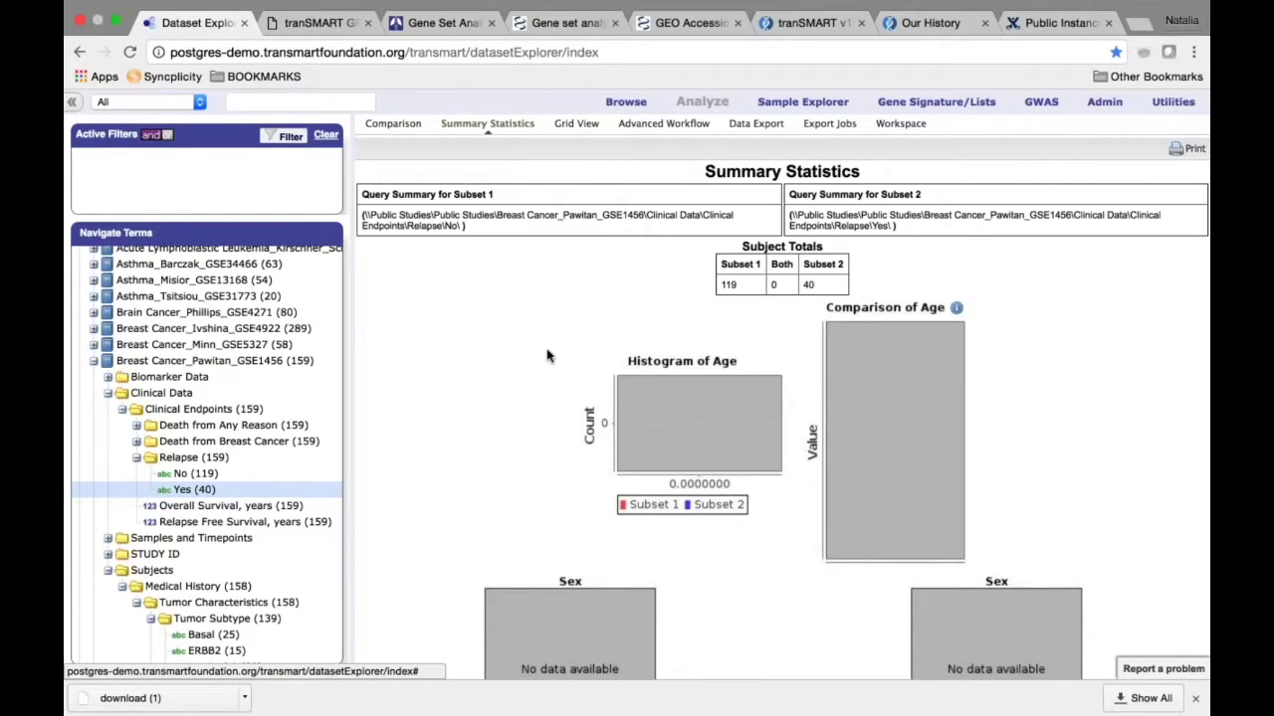
pyautogui.scroll(-3, 547, 351)
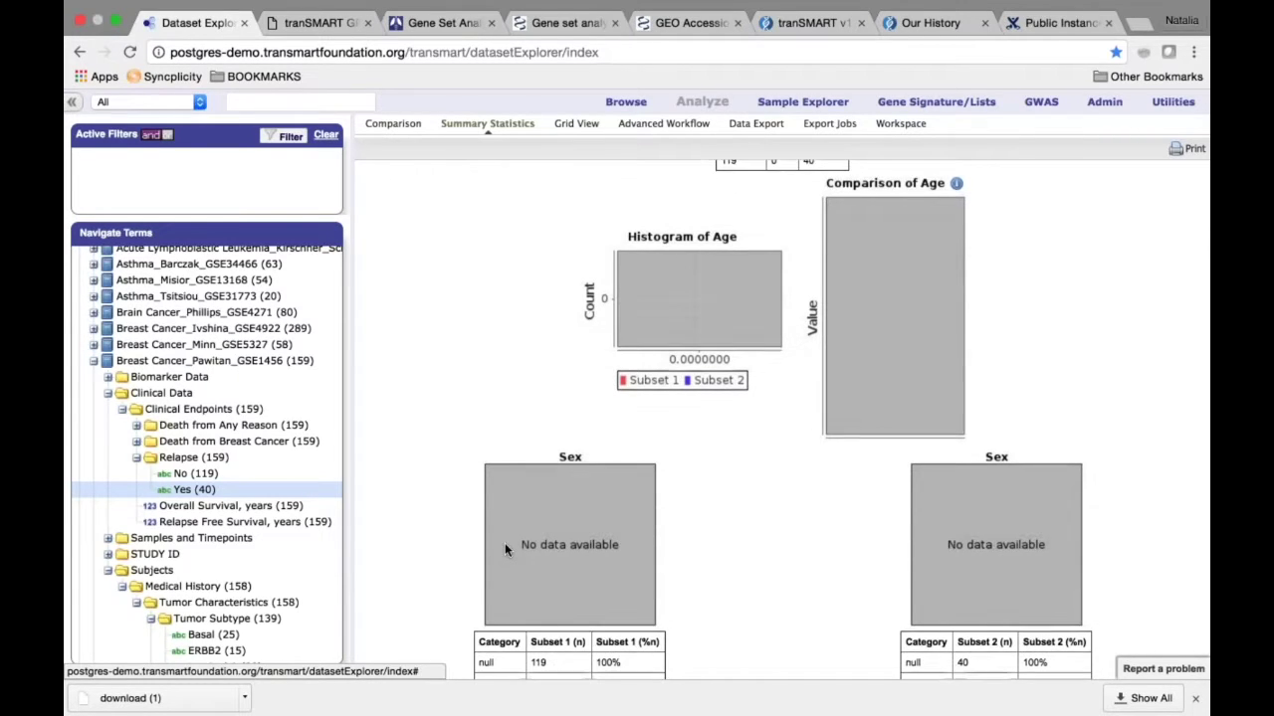
pyautogui.scroll(-5, 505, 551)
pyautogui.scroll(-10, 504, 551)
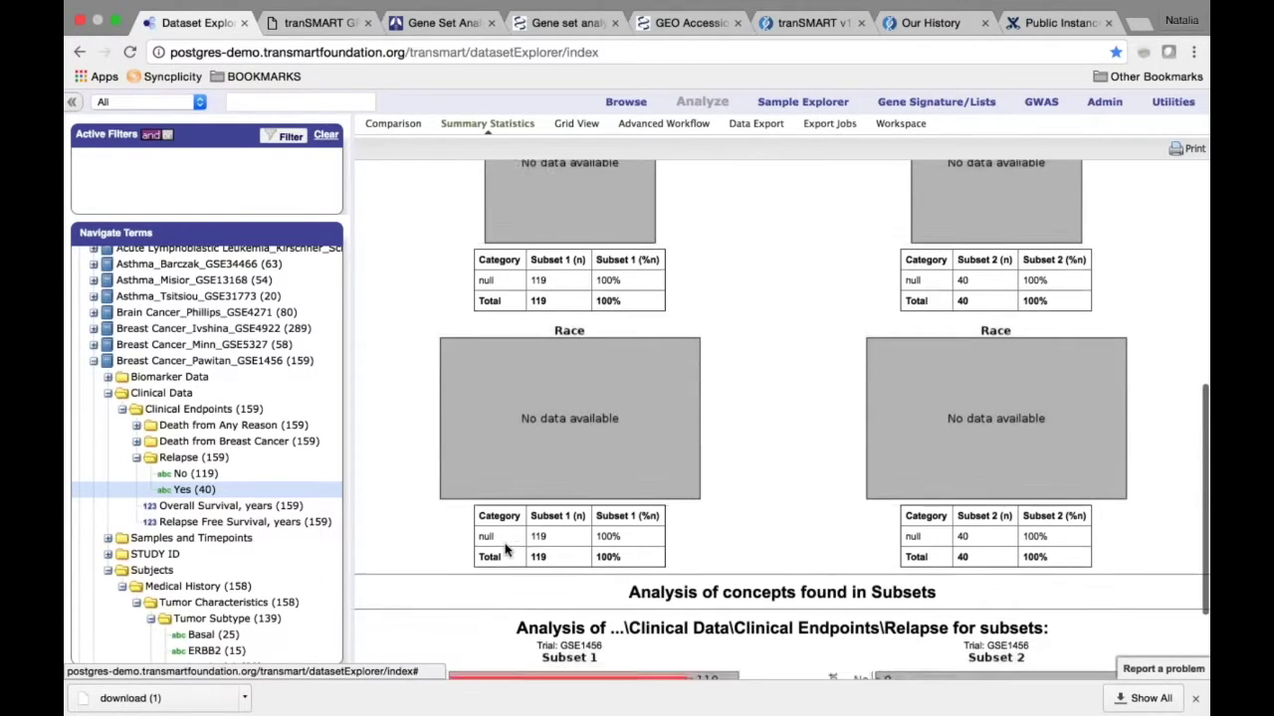
pyautogui.scroll(15, 505, 550)
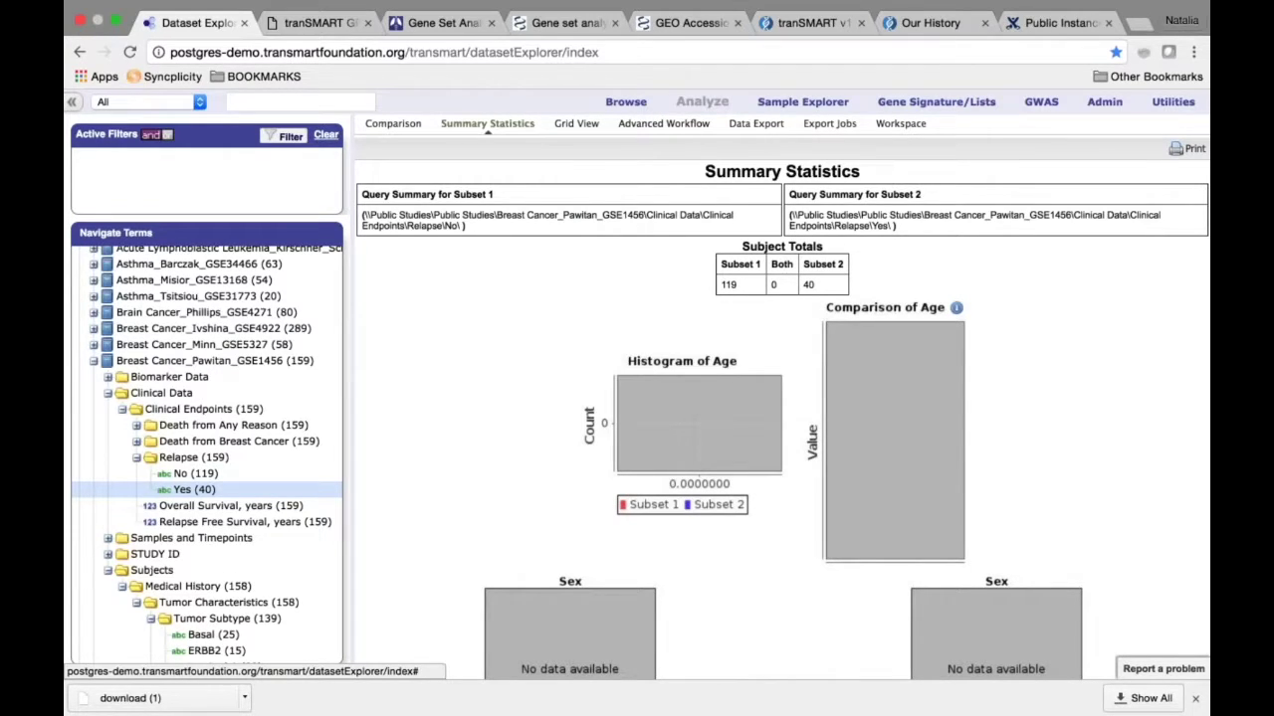
pyautogui.click(661, 123)
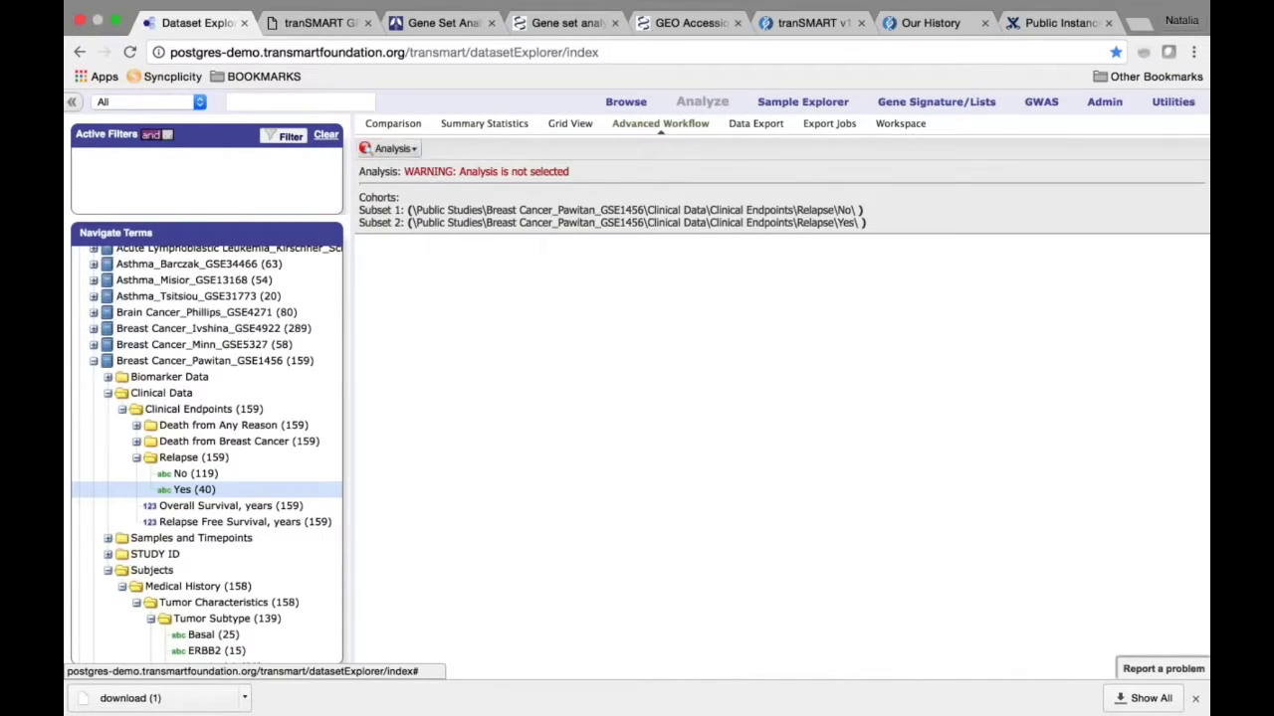
# - Choose Hierarchical Clustering and add Biomarker Data > Affymetrix > Breast as the analysis variable
pyautogui.click(413, 149)
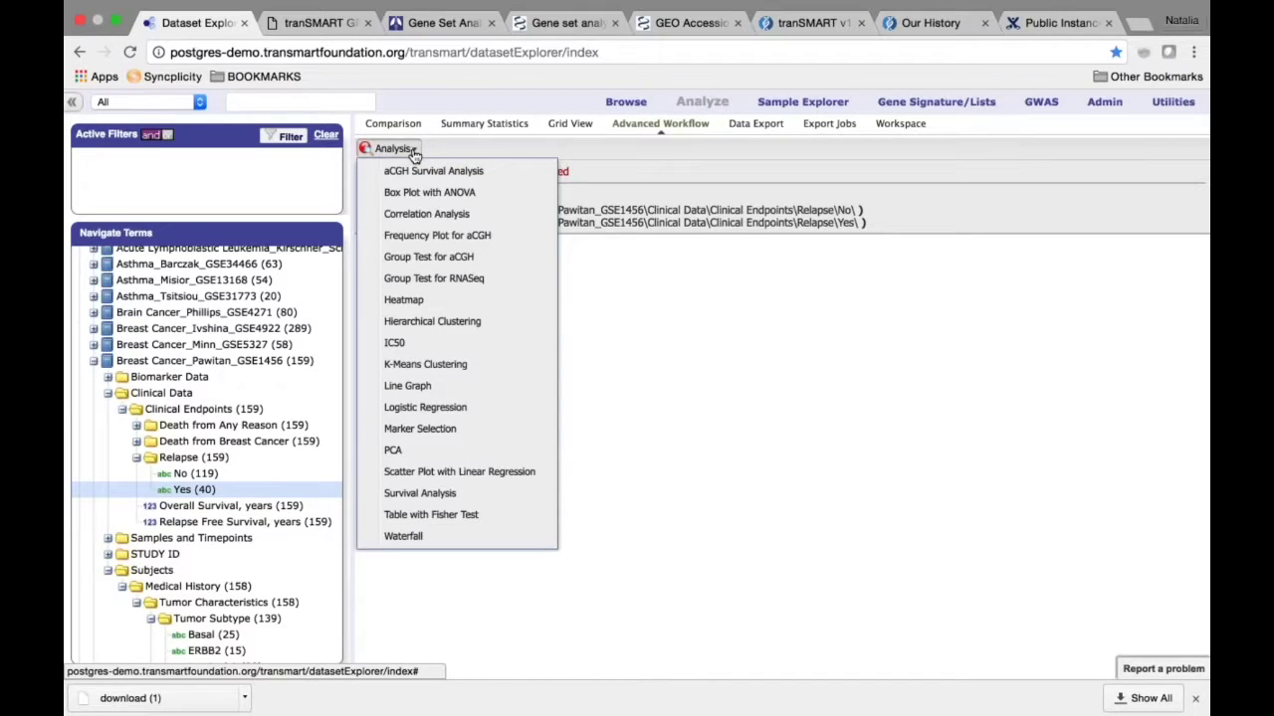
pyautogui.click(418, 323)
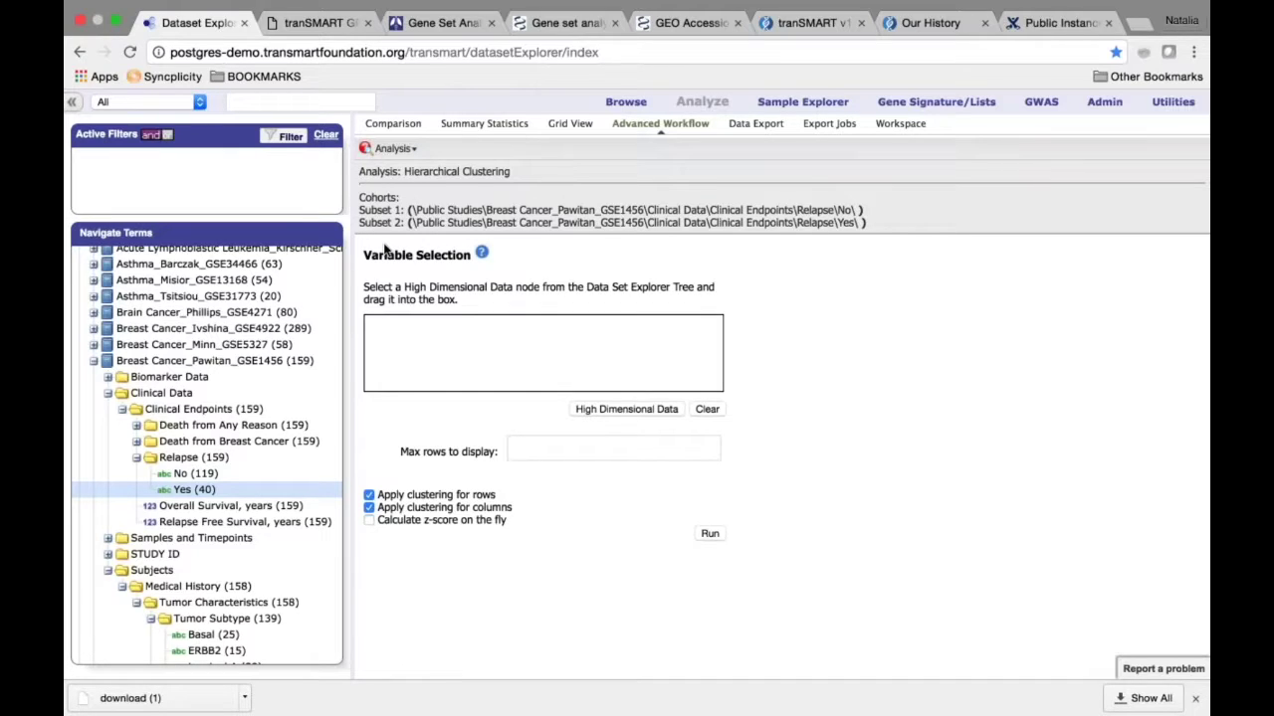
pyautogui.click(107, 377)
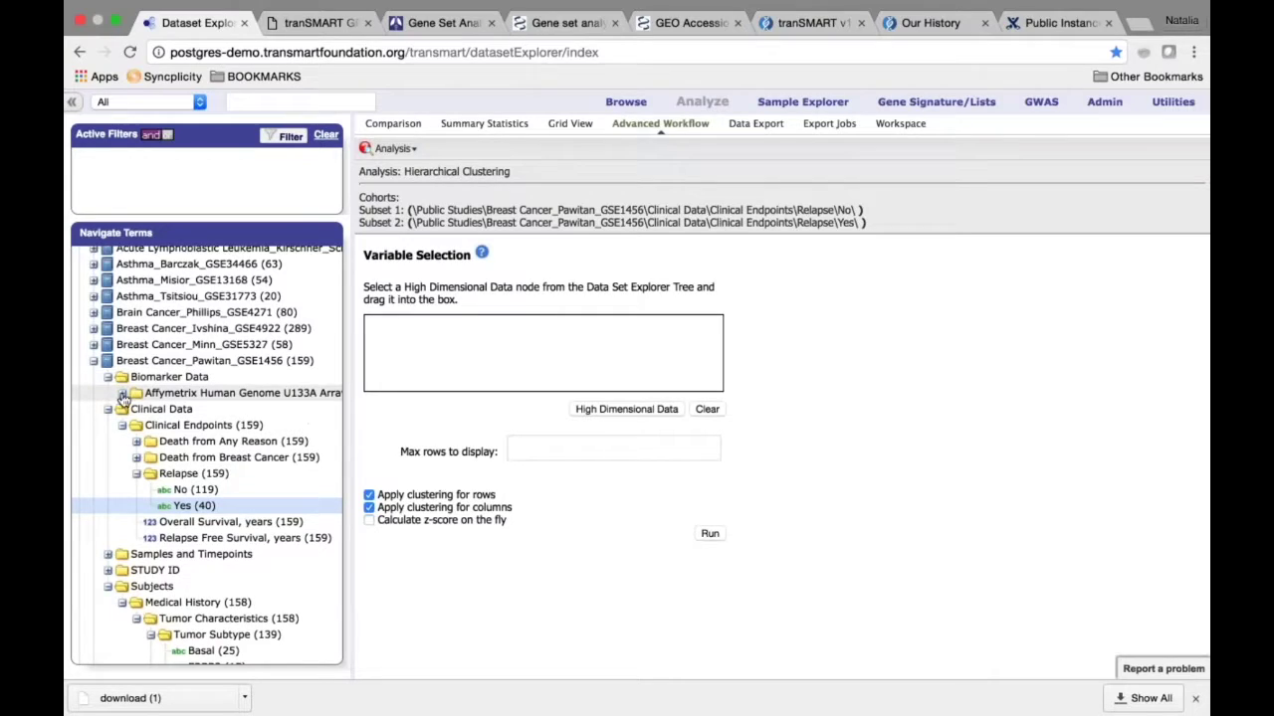
pyautogui.click(122, 394)
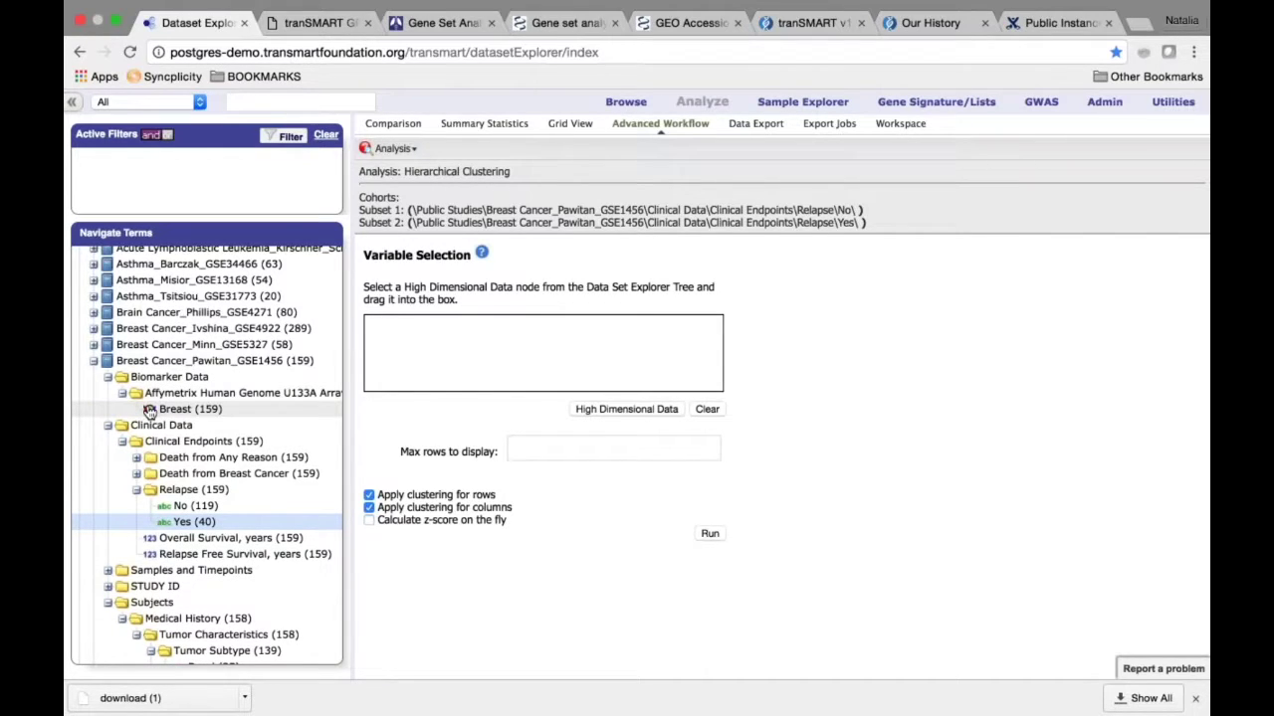
pyautogui.moveTo(149, 411); pyautogui.dragTo(438, 344)
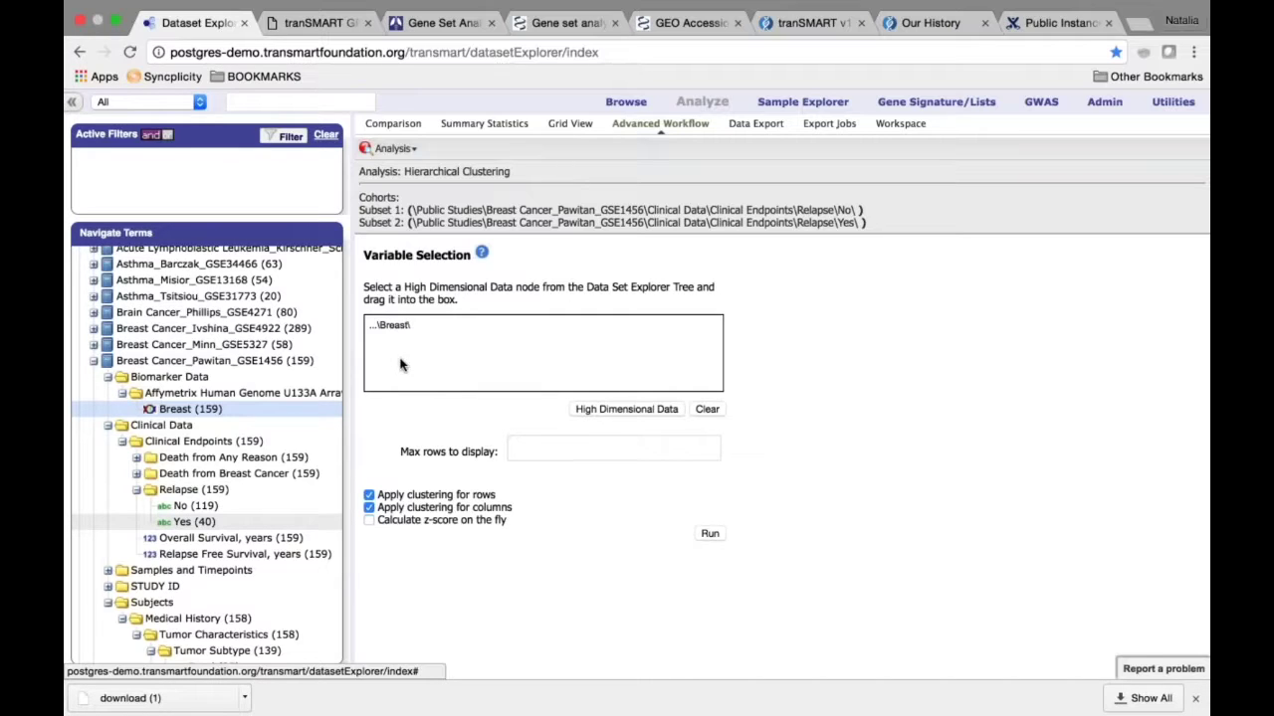
# - Set Max rows to 10 and bring up the High Dimensional Data pathway selection
pyautogui.click(537, 448)
pyautogui.write('10')
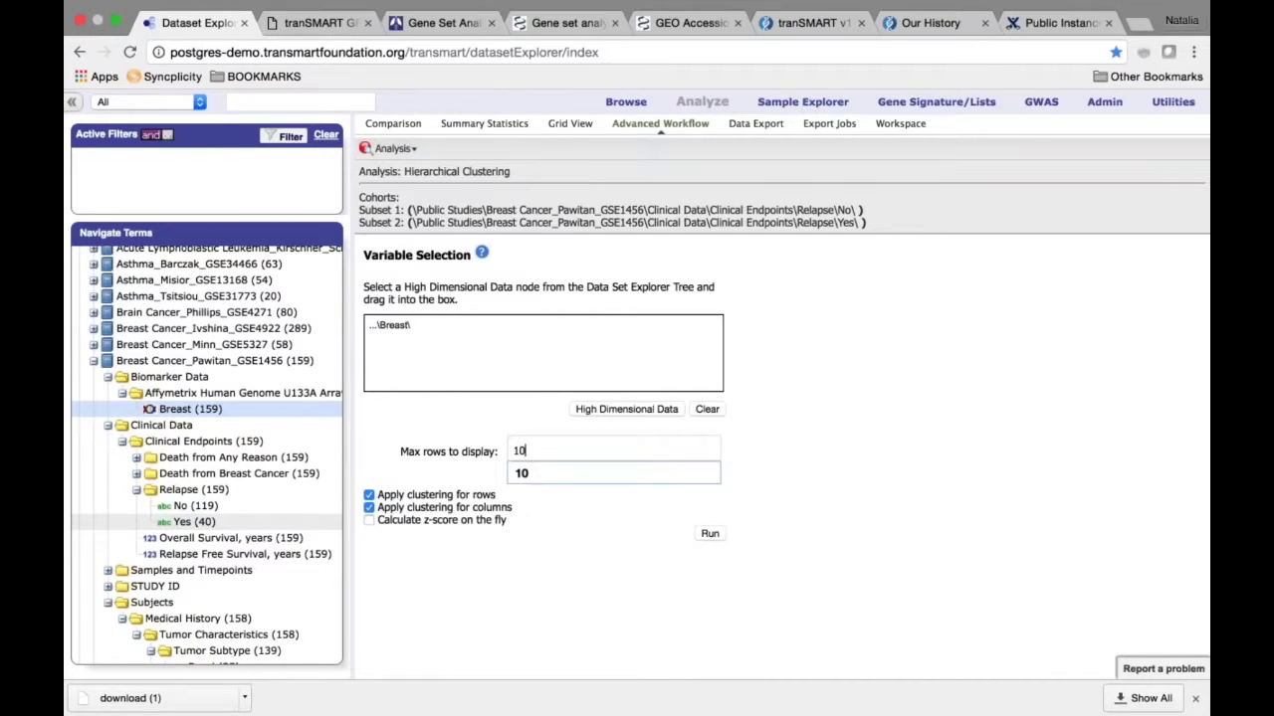
pyautogui.click(536, 469)
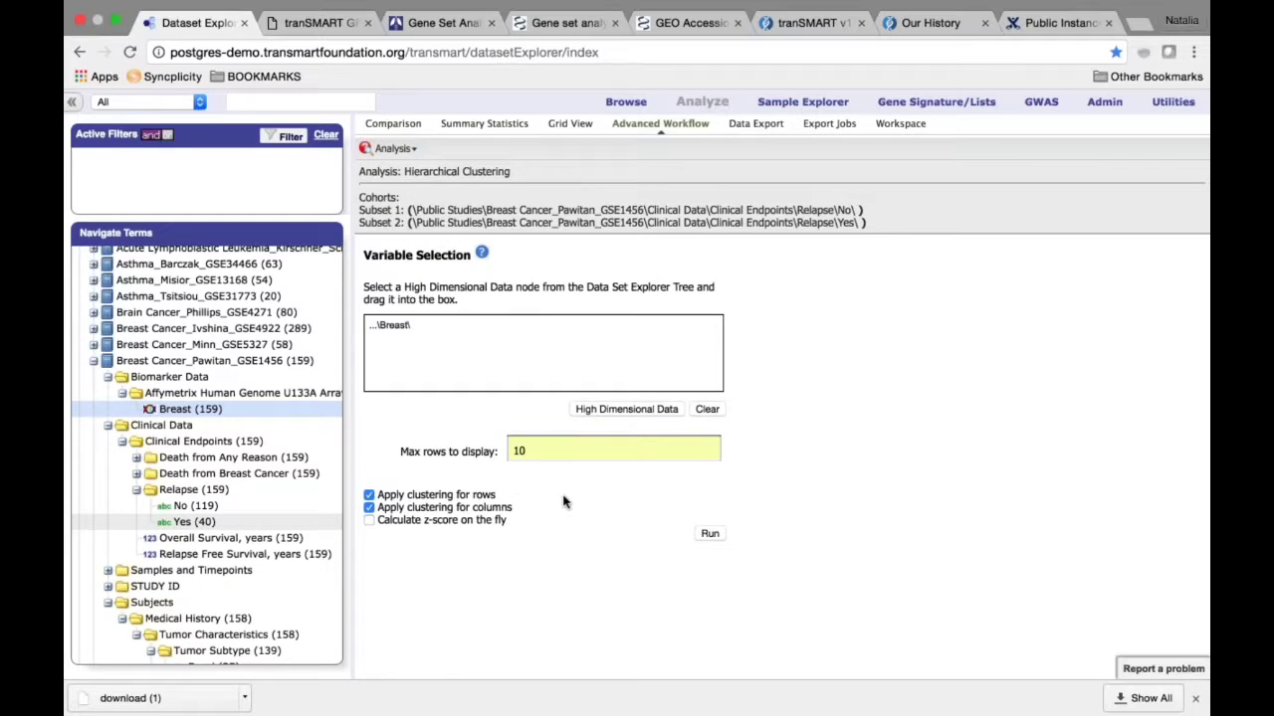
pyautogui.click(602, 409)
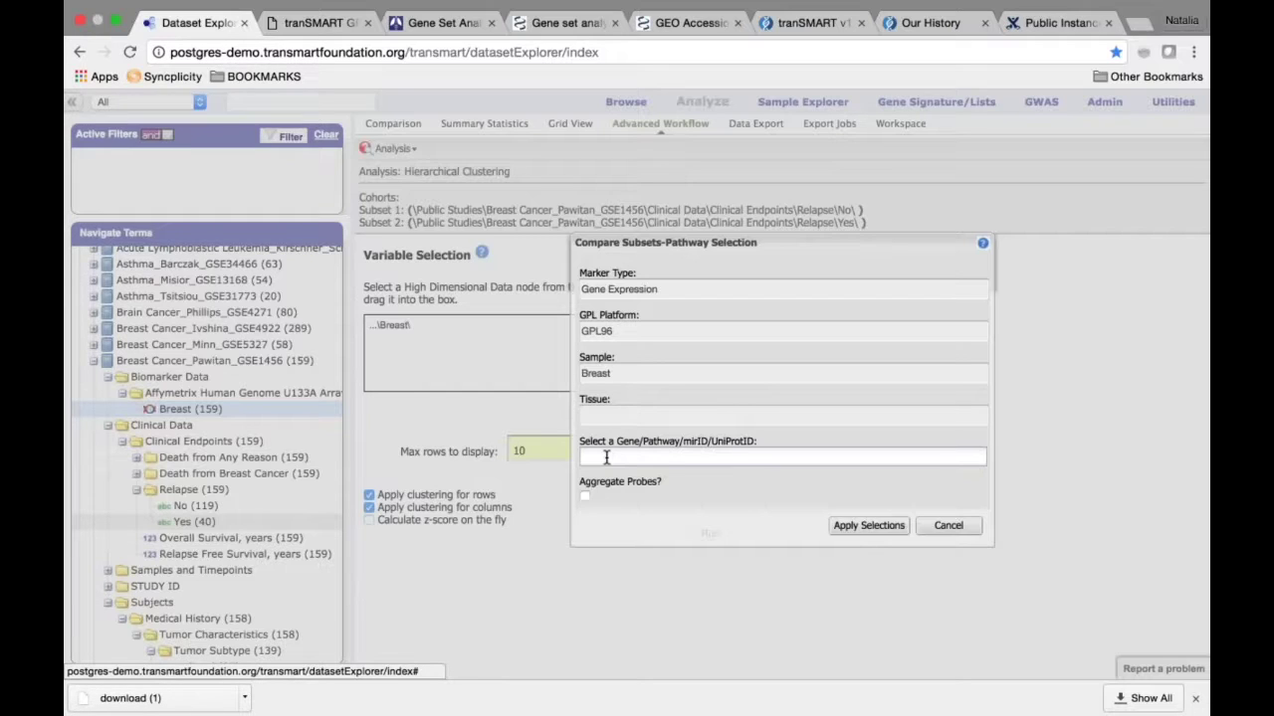
# - Search for and apply the GeneSigOct26 gene list as the pathway on GPL96
pyautogui.click(606, 457)
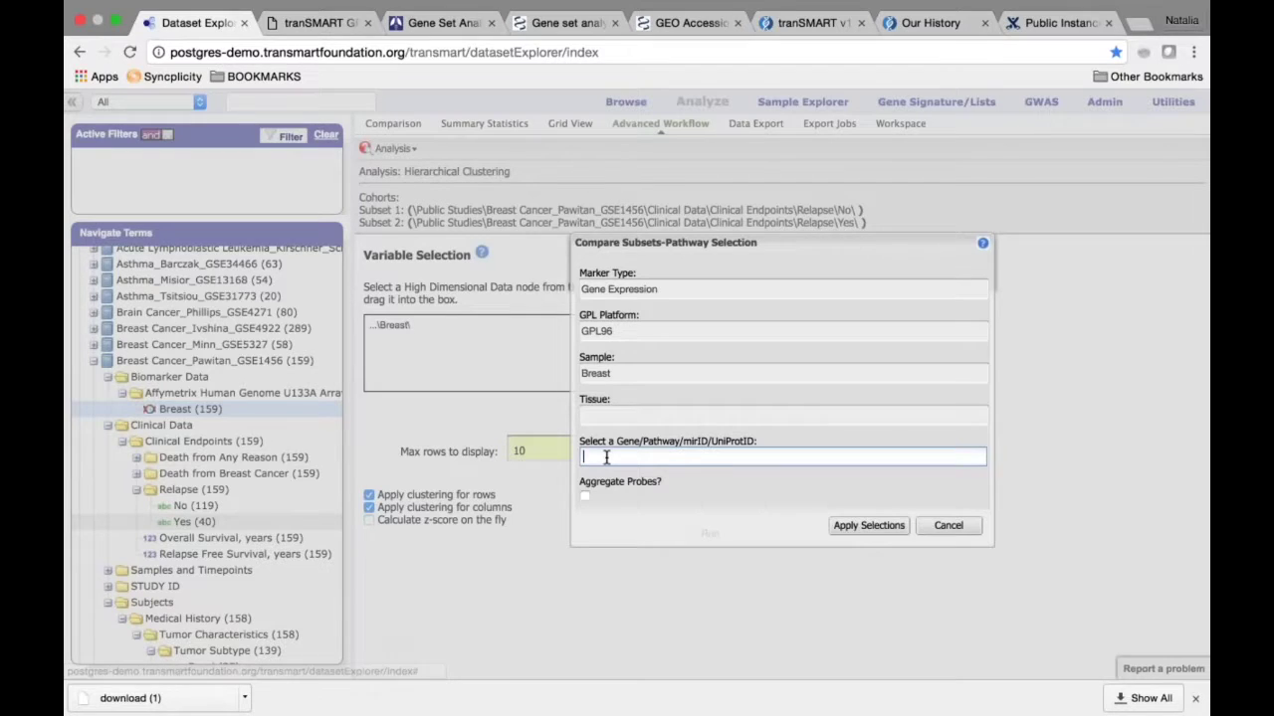
pyautogui.write('TN')
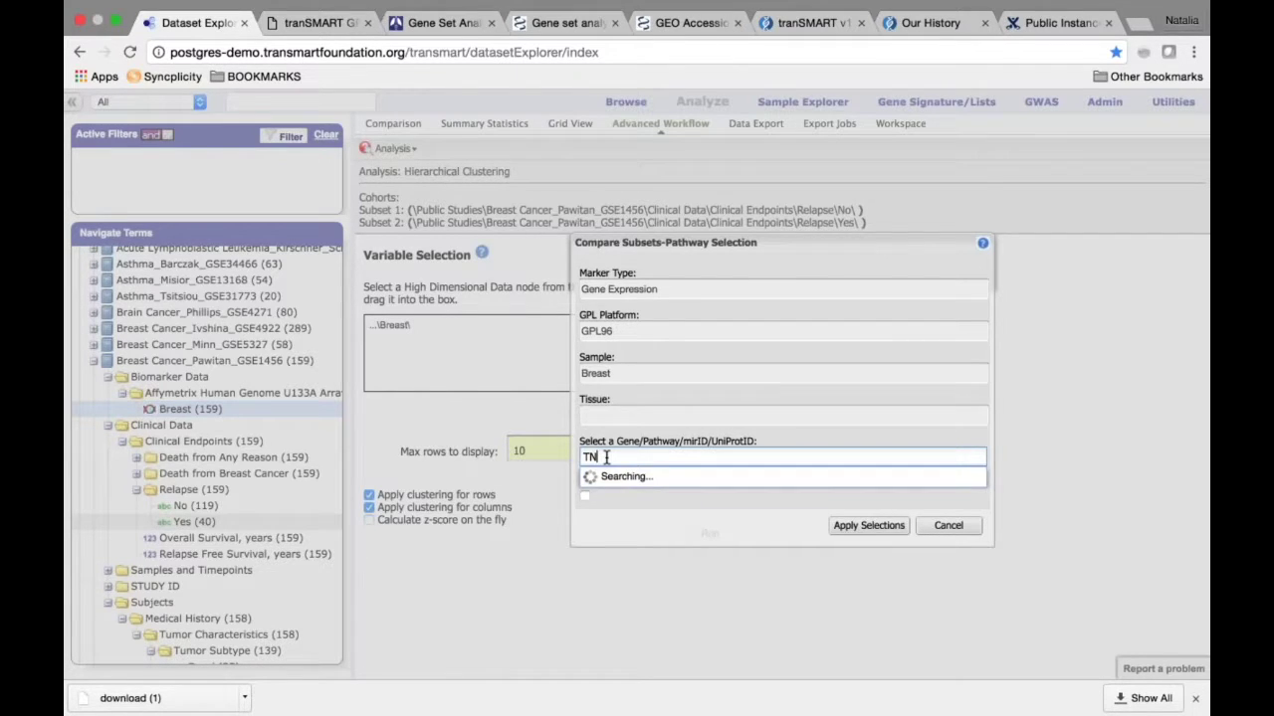
pyautogui.write('F')
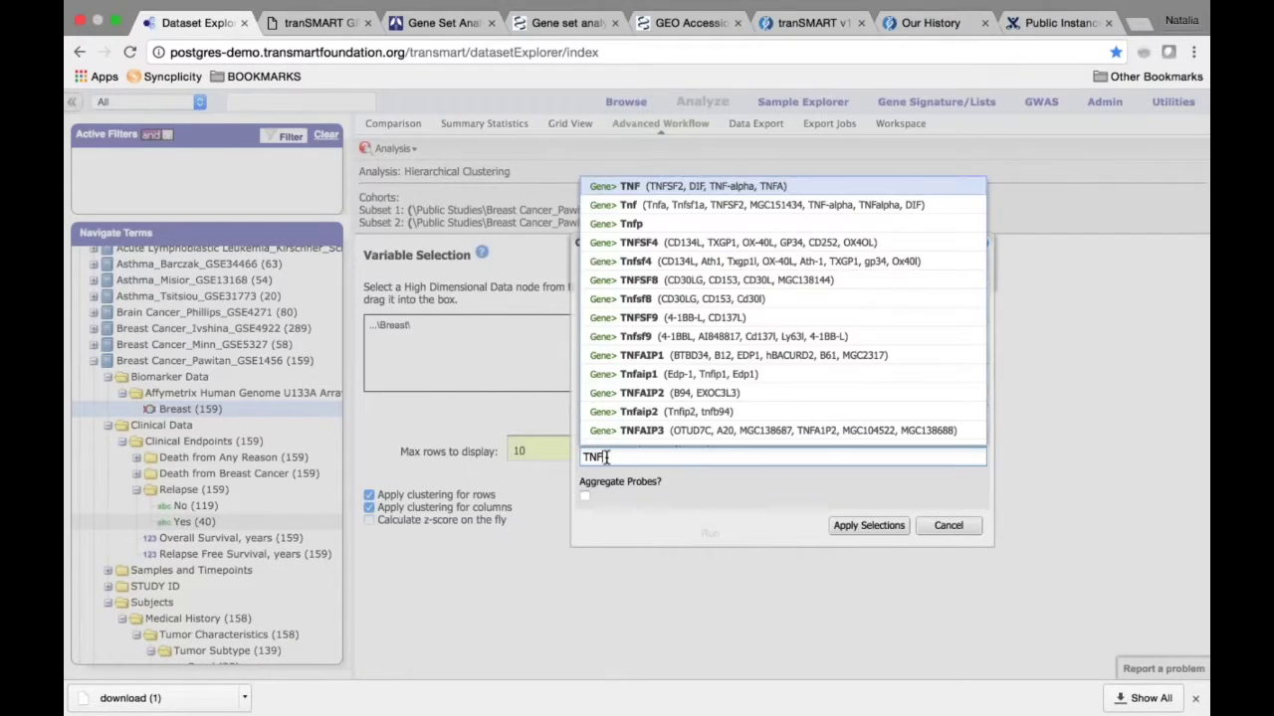
pyautogui.press('BackSpace')
pyautogui.press('BackSpace')
pyautogui.press('BackSpace')
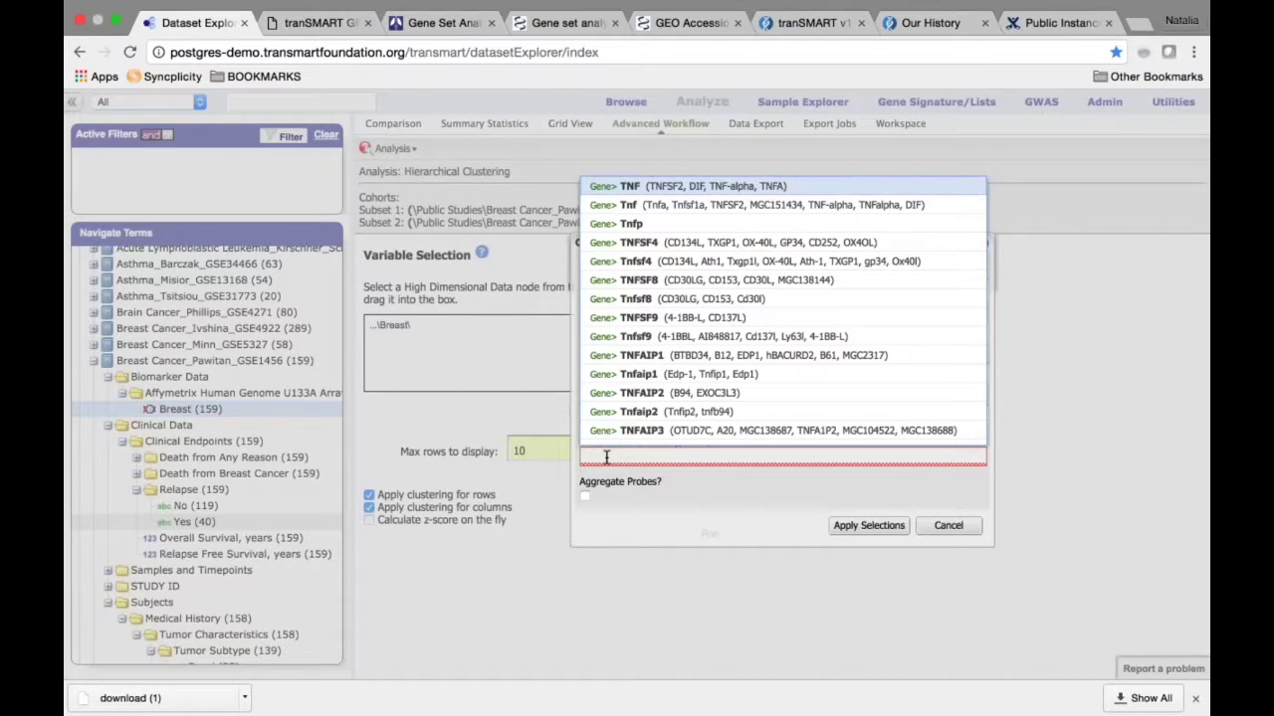
pyautogui.write('Gene')
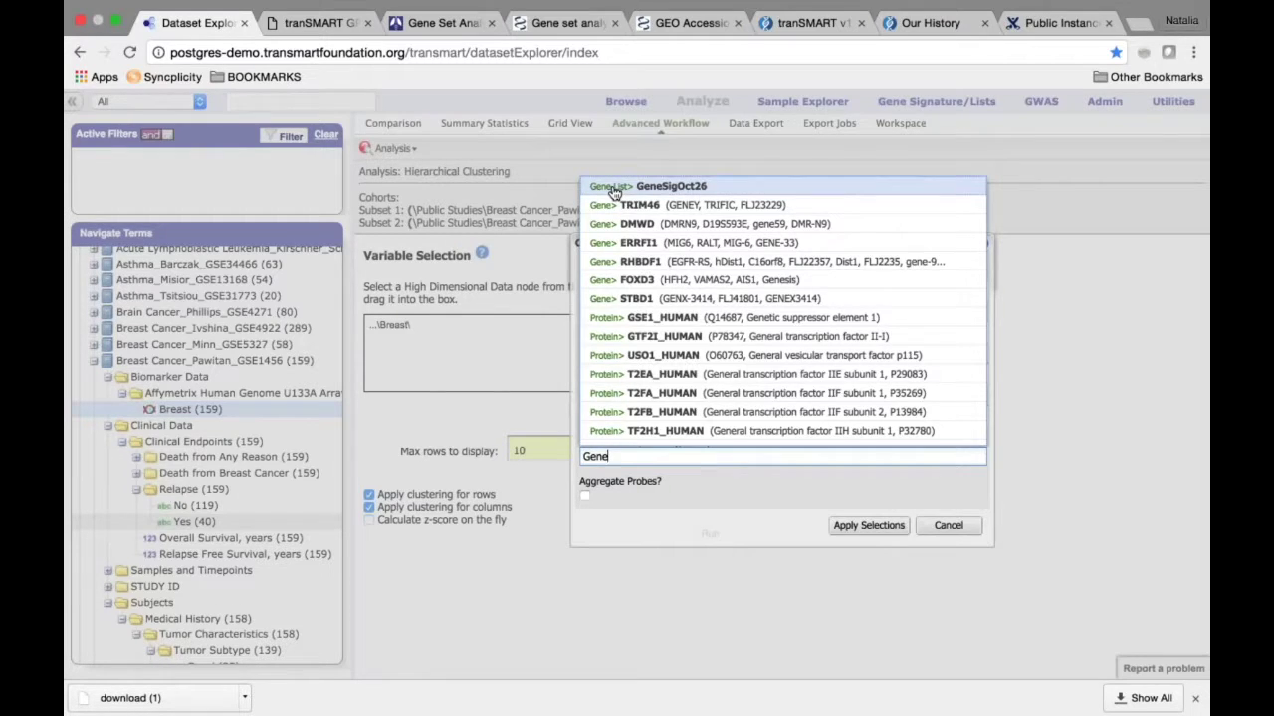
pyautogui.click(618, 190)
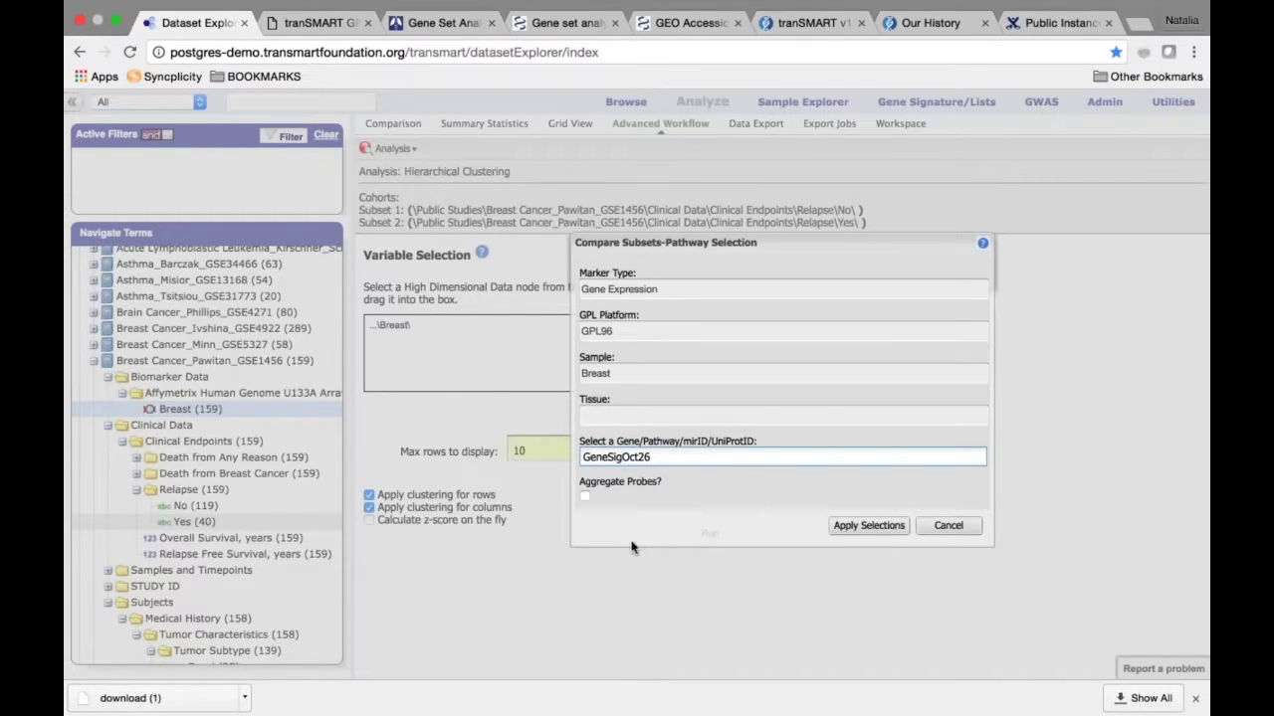
pyautogui.click(856, 528)
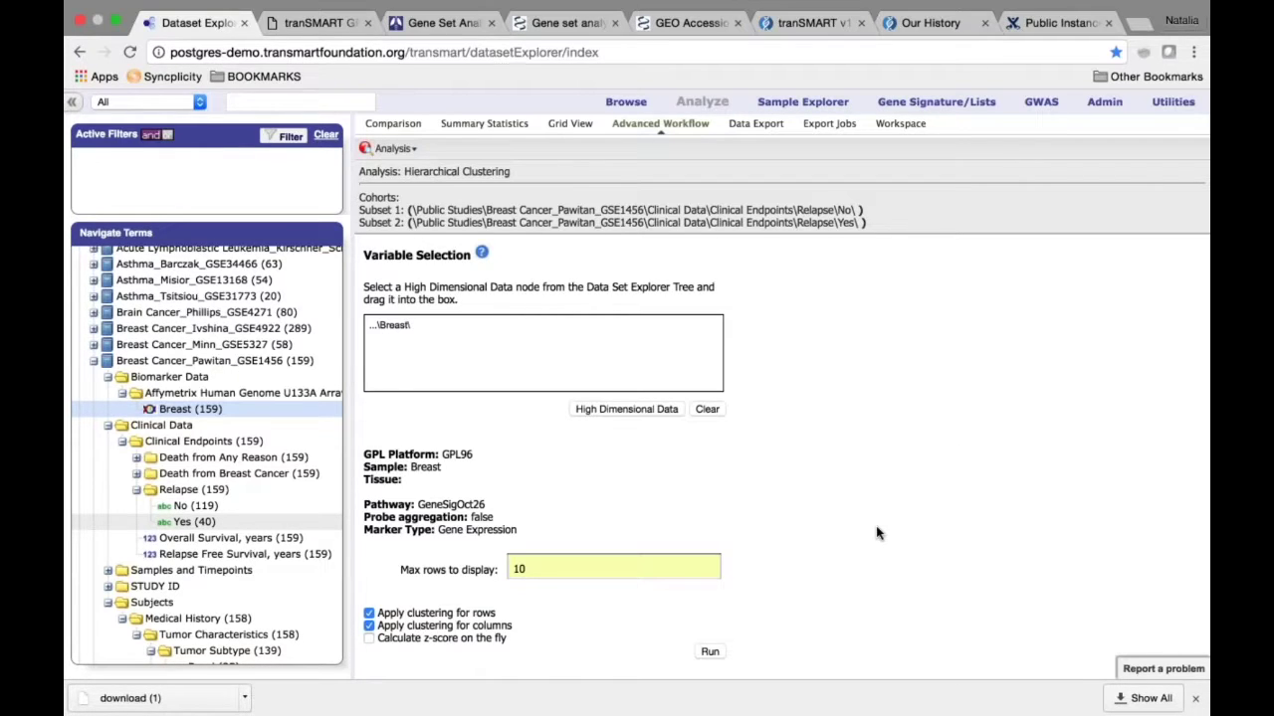
# - Run the hierarchical clustering, then load the postgres-demo Dataset Explorer in a new tab
pyautogui.click(709, 651)
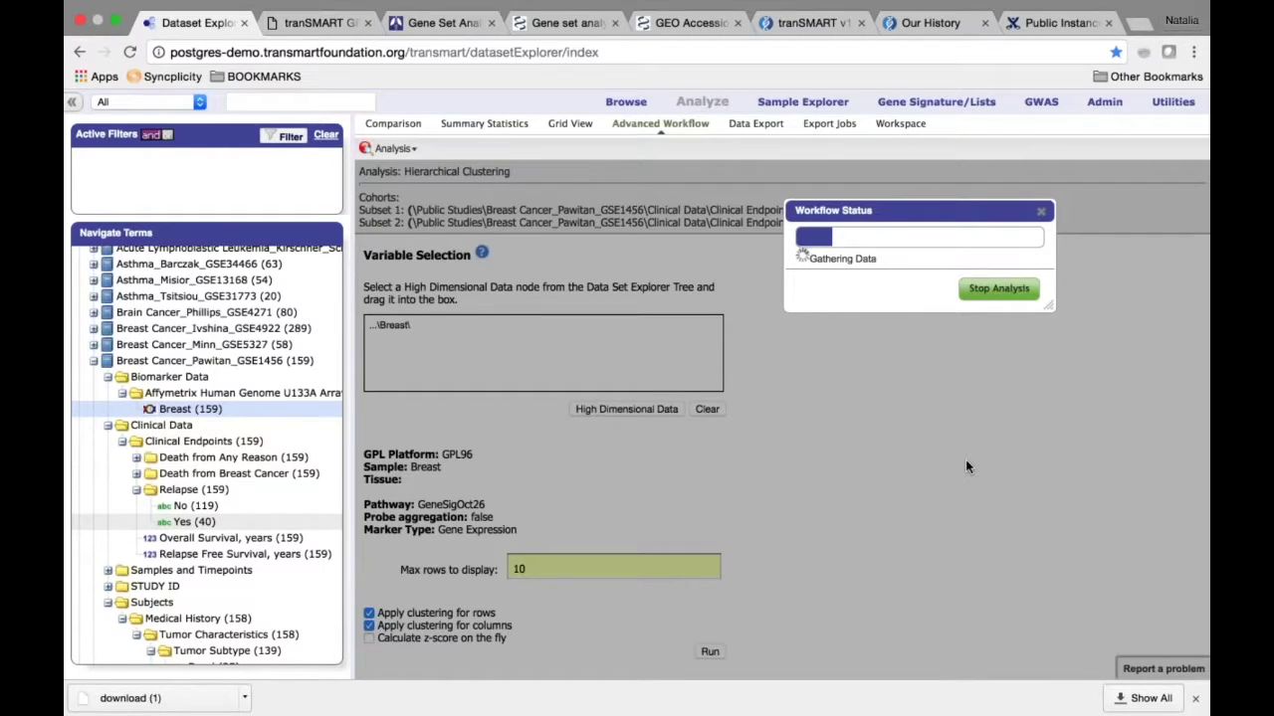
pyautogui.click(1137, 25)
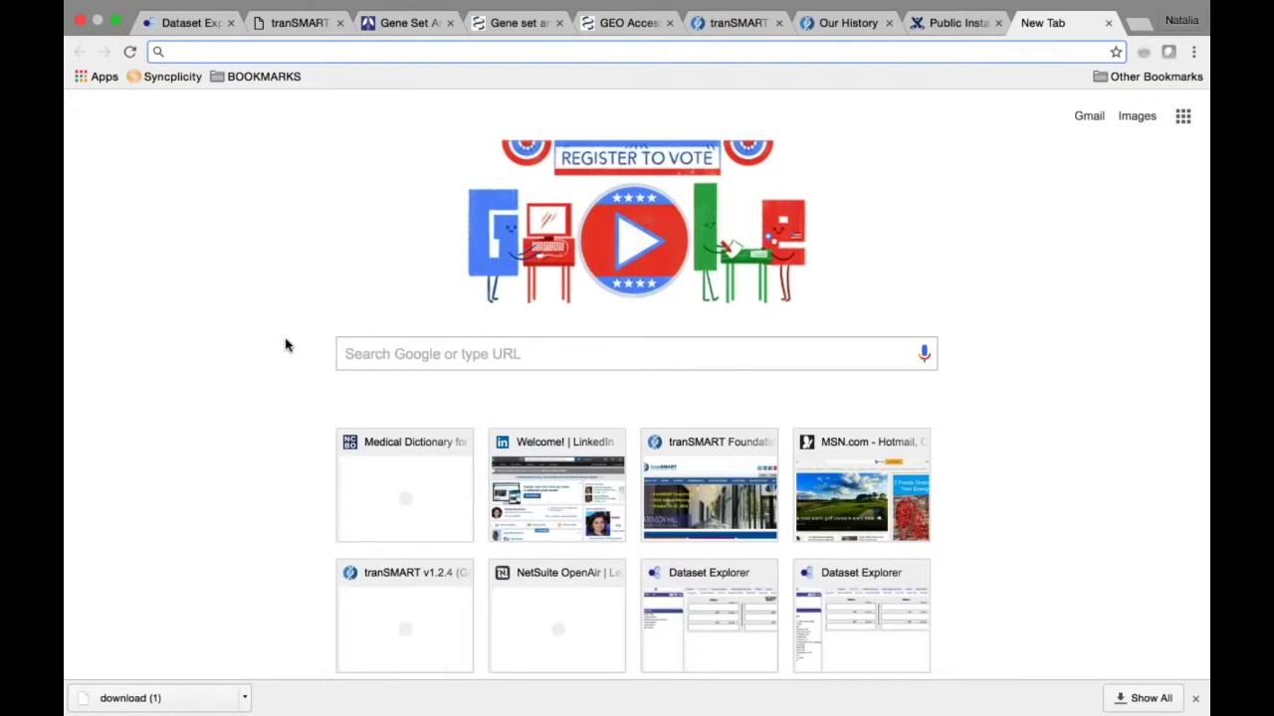
pyautogui.write('po')
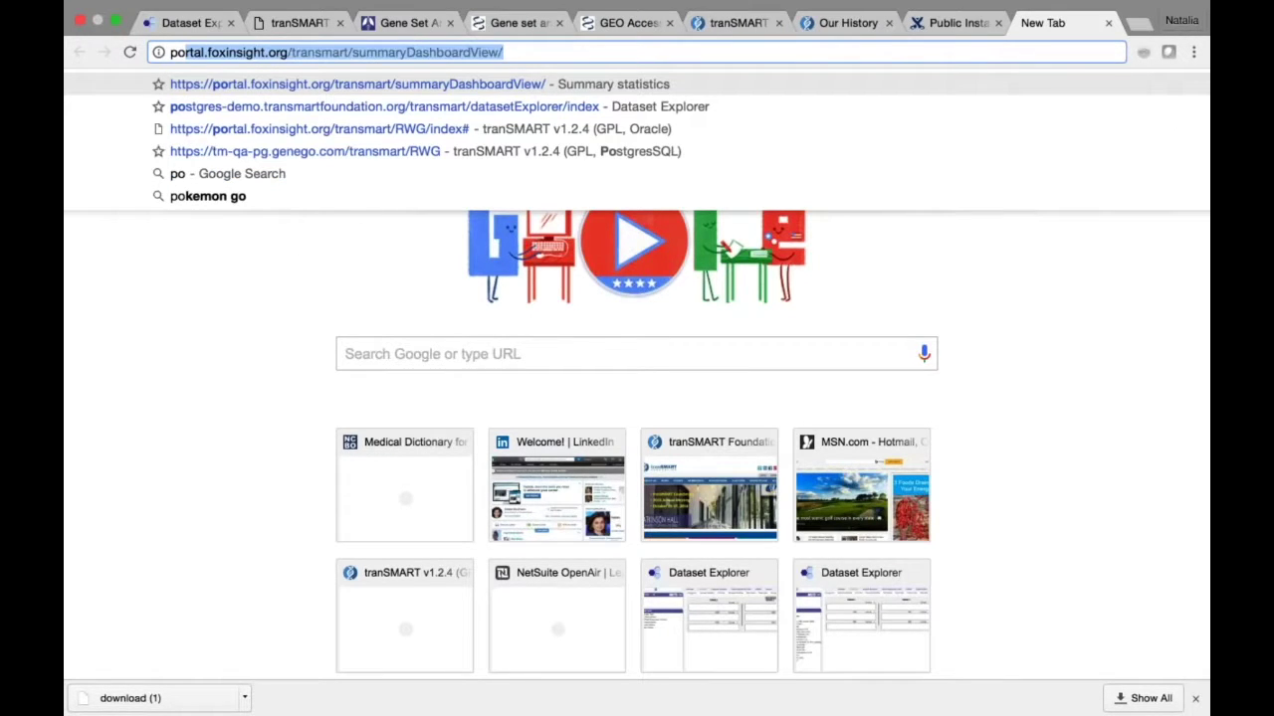
pyautogui.write('stgres-demo.transma')
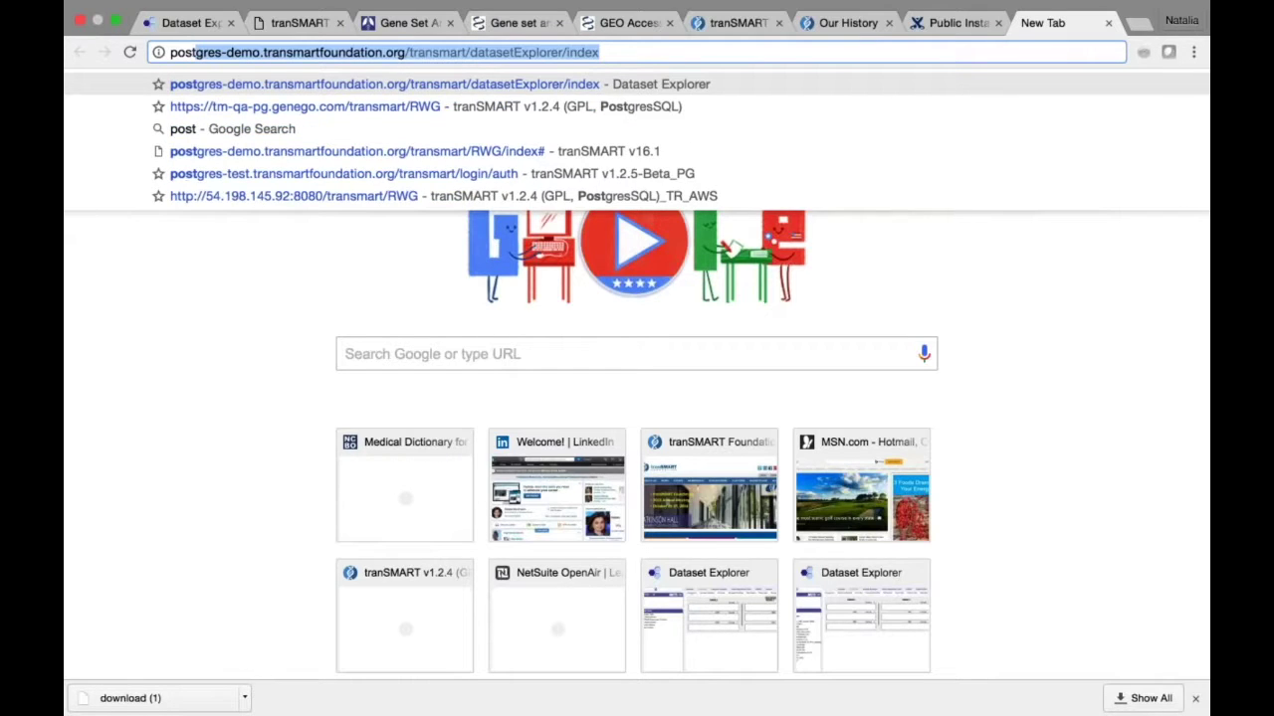
pyautogui.press('Return')
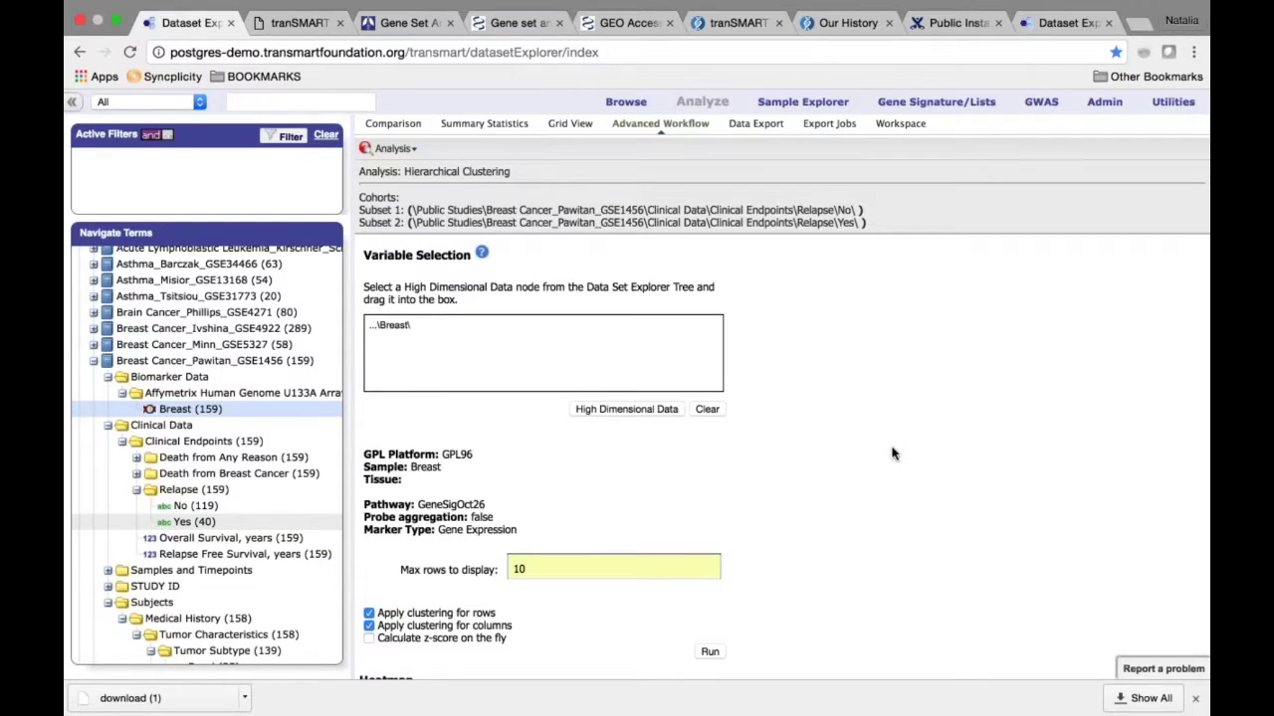
# - Download the clustering heatmap image as Heatmap.png and show its download options
pyautogui.scroll(-2, 893, 454)
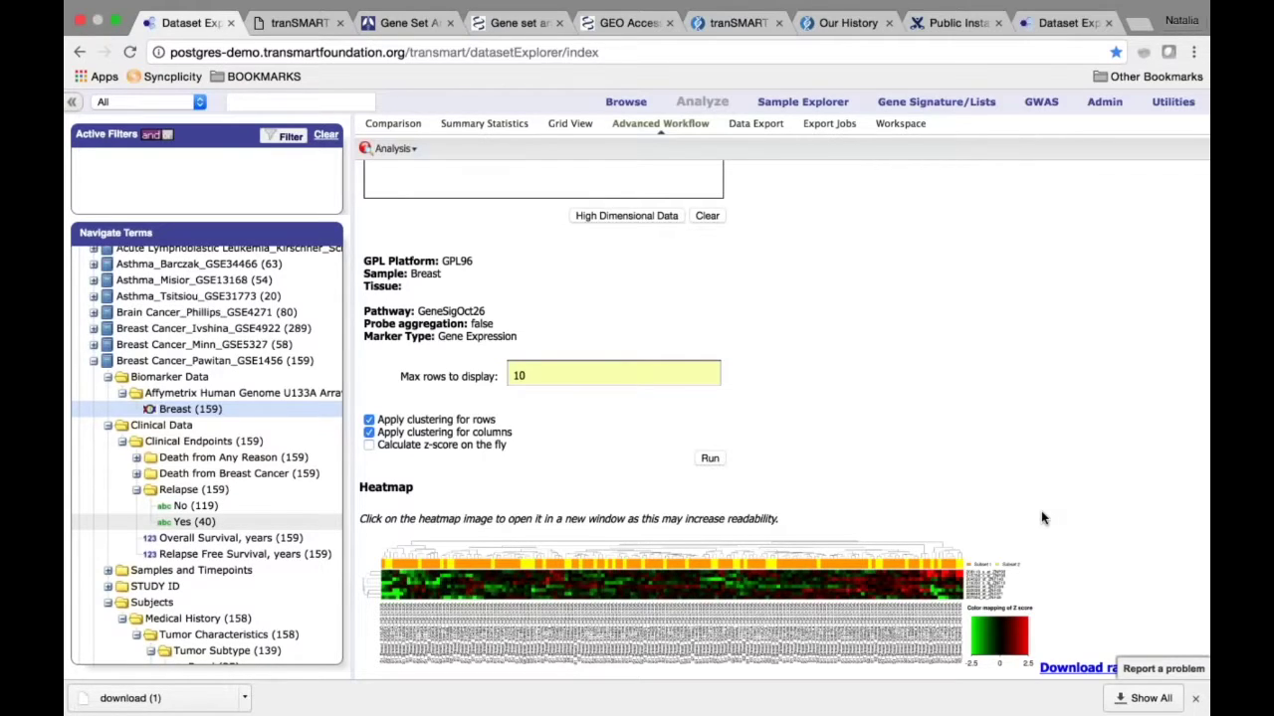
pyautogui.click(682, 580)
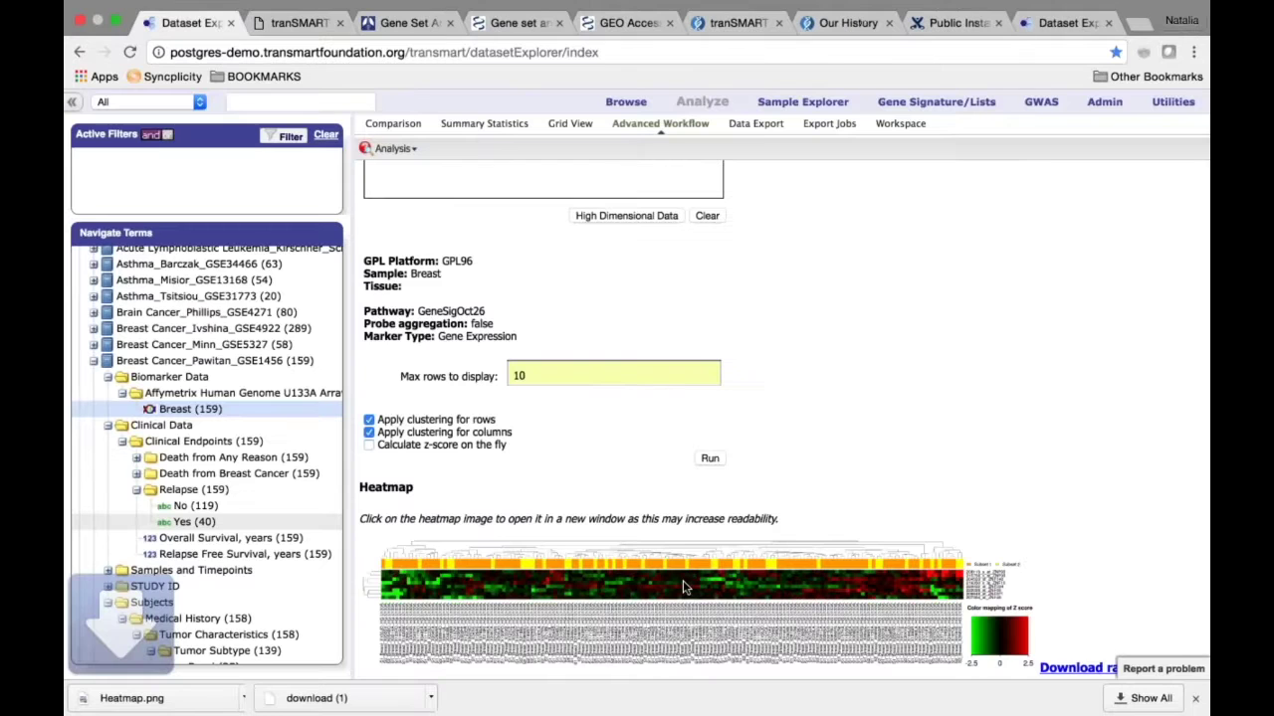
pyautogui.click(244, 698)
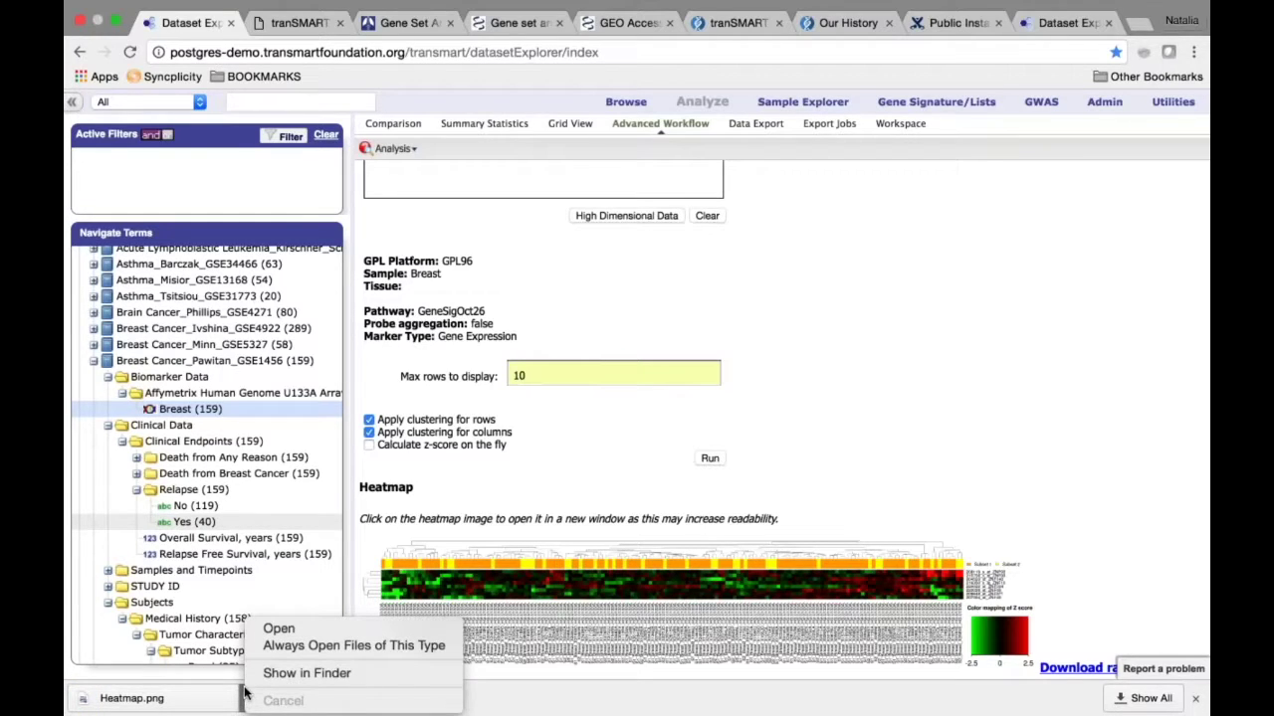
# - View Heatmap.png in Preview, then return to the tranSMART analysis page
pyautogui.click(279, 631)
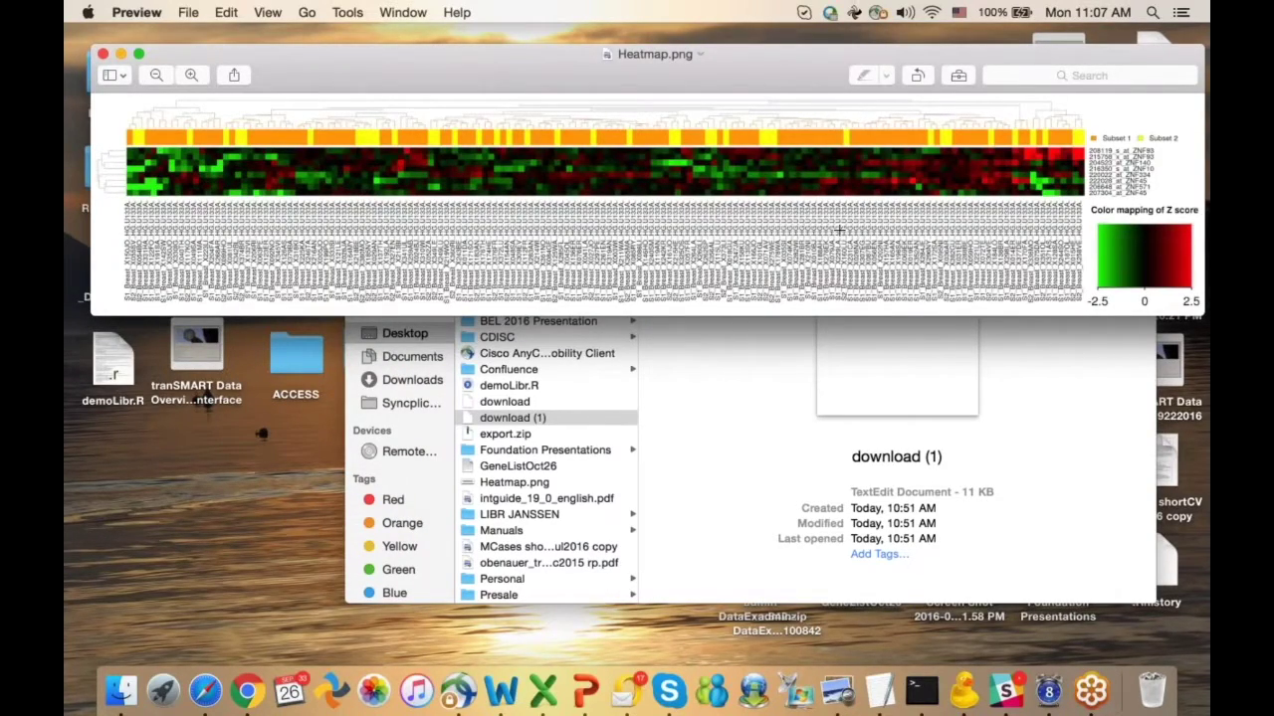
pyautogui.hotkey('ctrl', 'Right')
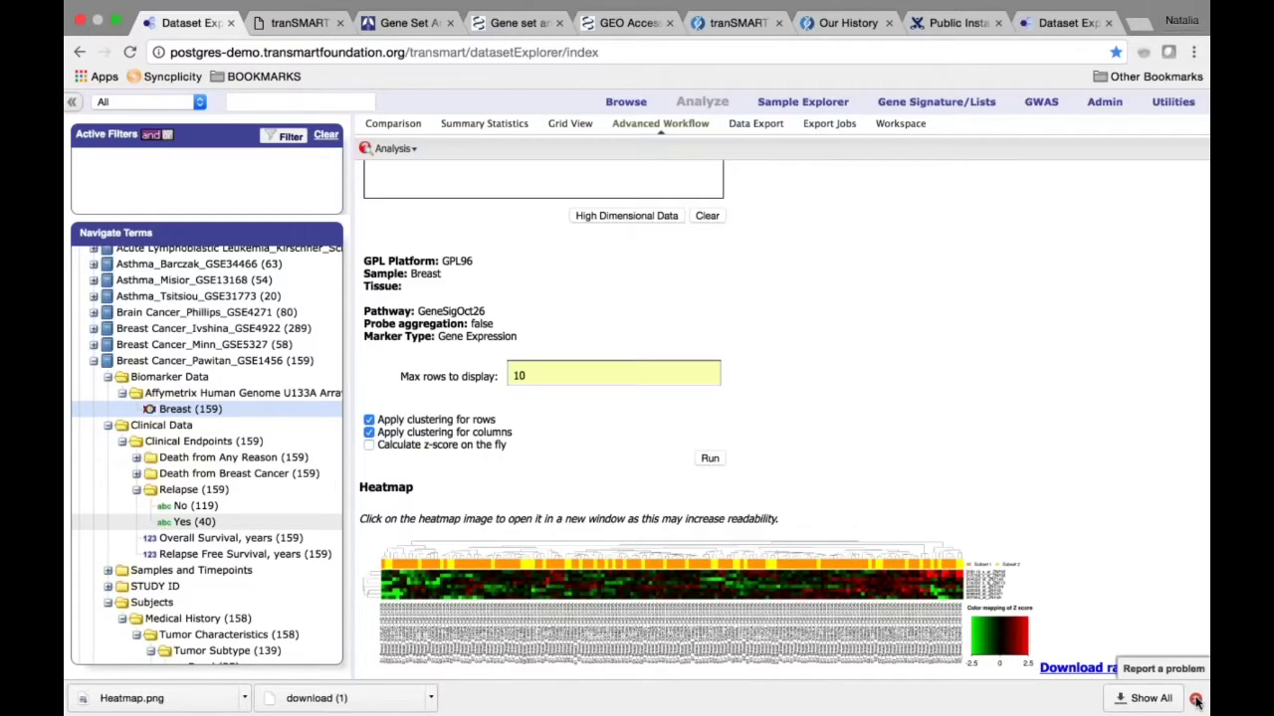
pyautogui.scroll(1, 1067, 672)
pyautogui.scroll(-1, 1075, 669)
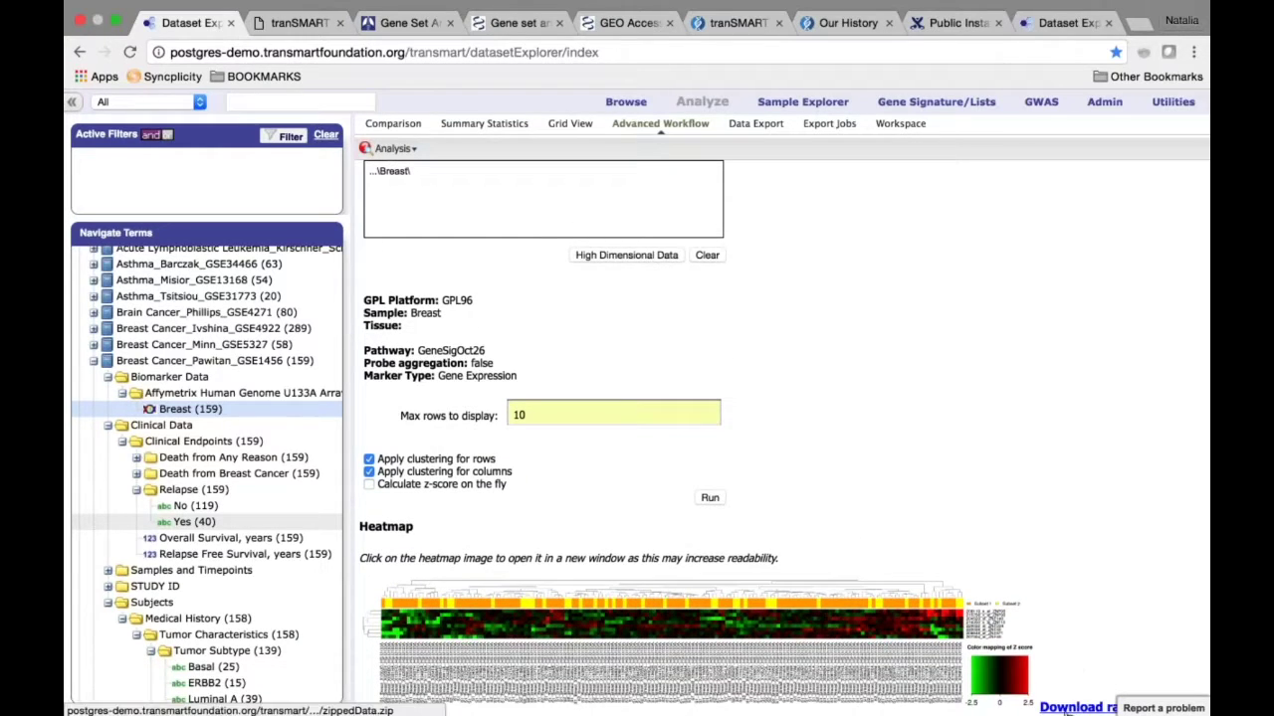
# - Download the raw data and inspect the workingDirectory folder, then return to the Dataset Explorer
pyautogui.click(1066, 707)
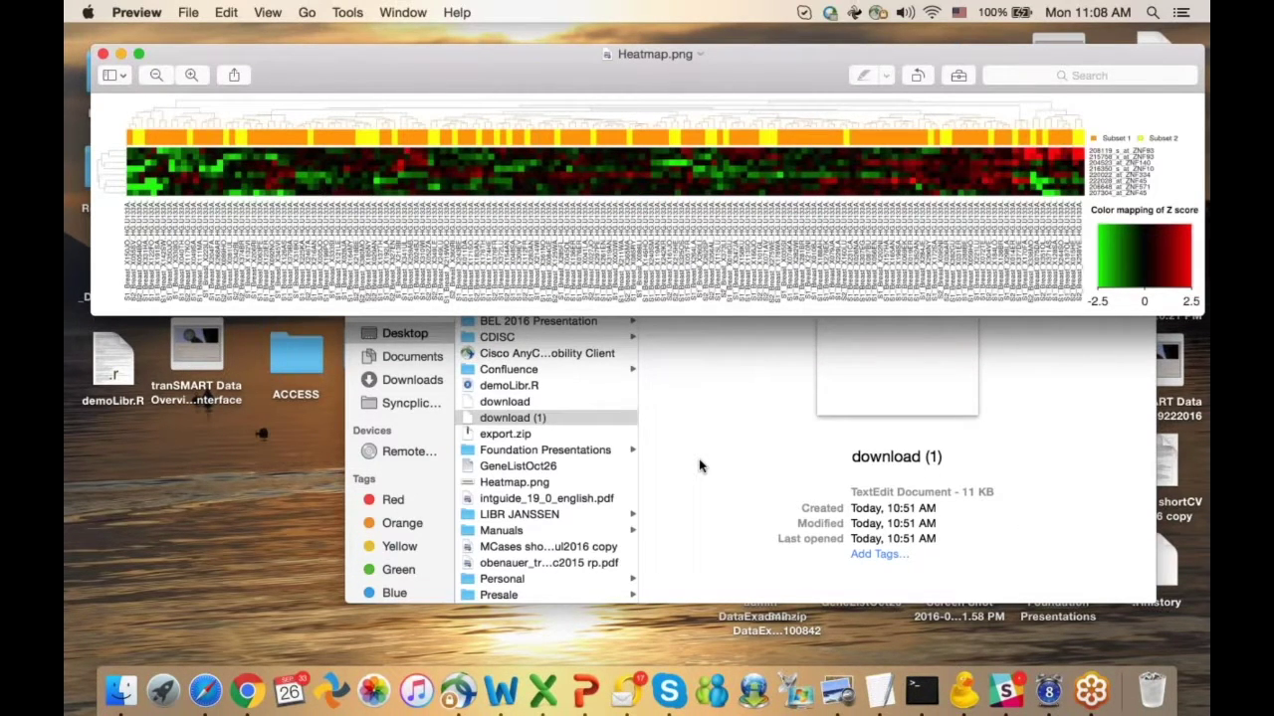
pyautogui.click(698, 464)
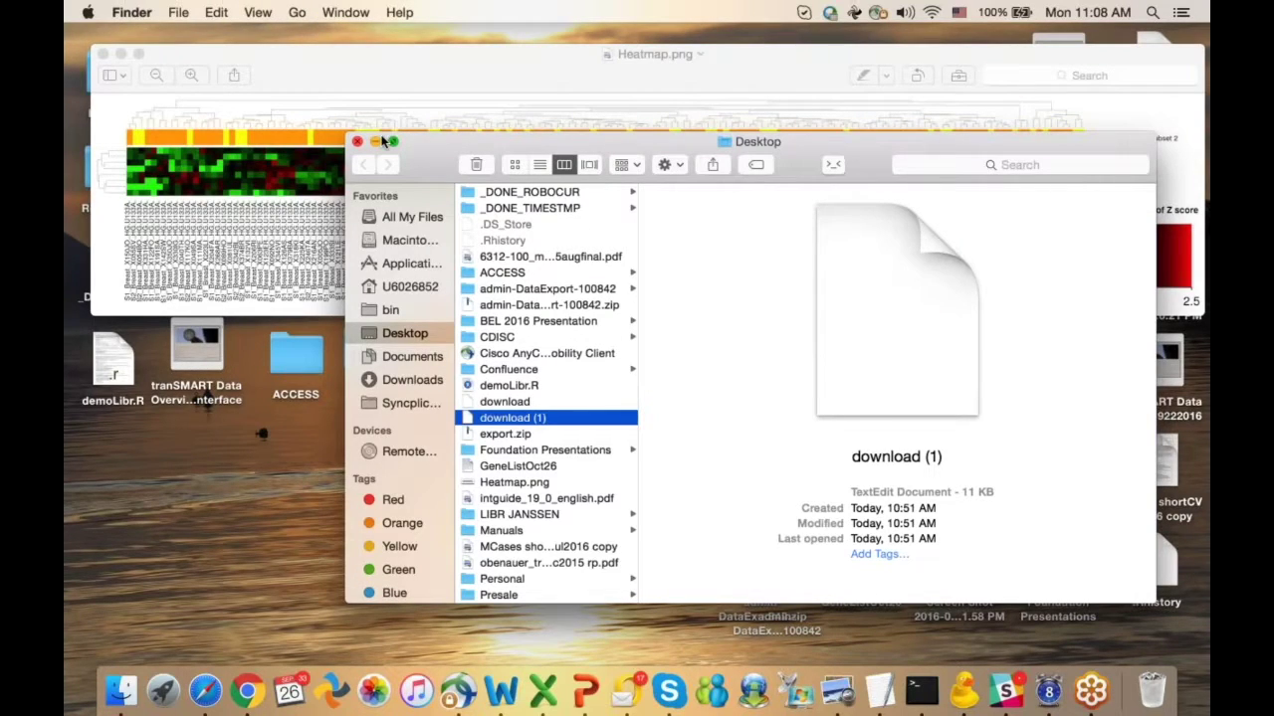
pyautogui.click(375, 142)
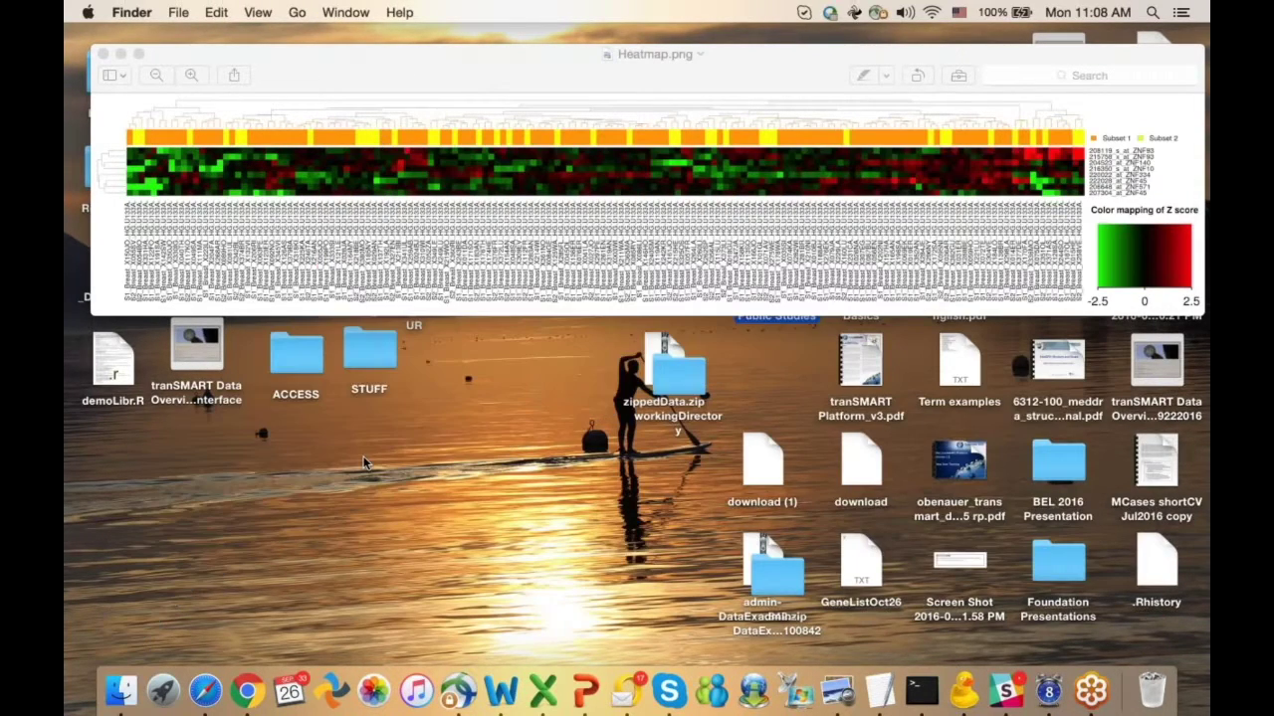
pyautogui.doubleClick(665, 381)
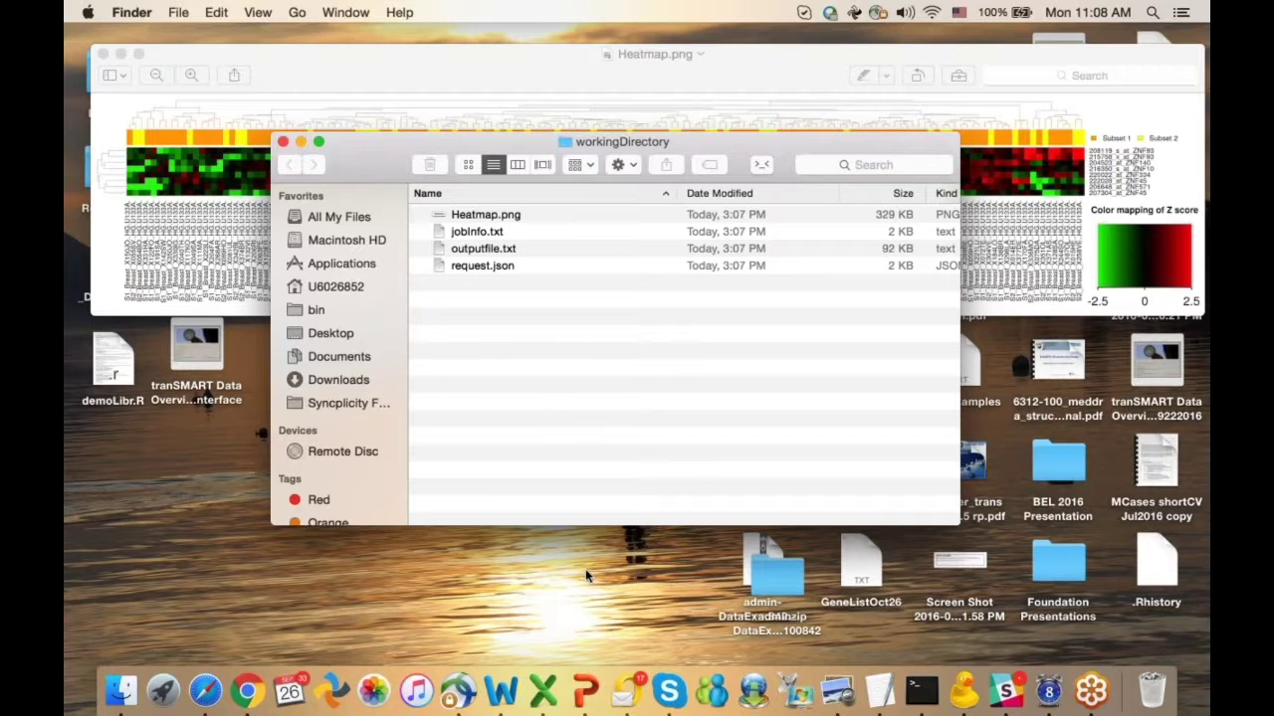
pyautogui.hotkey('ctrl', 'Right')
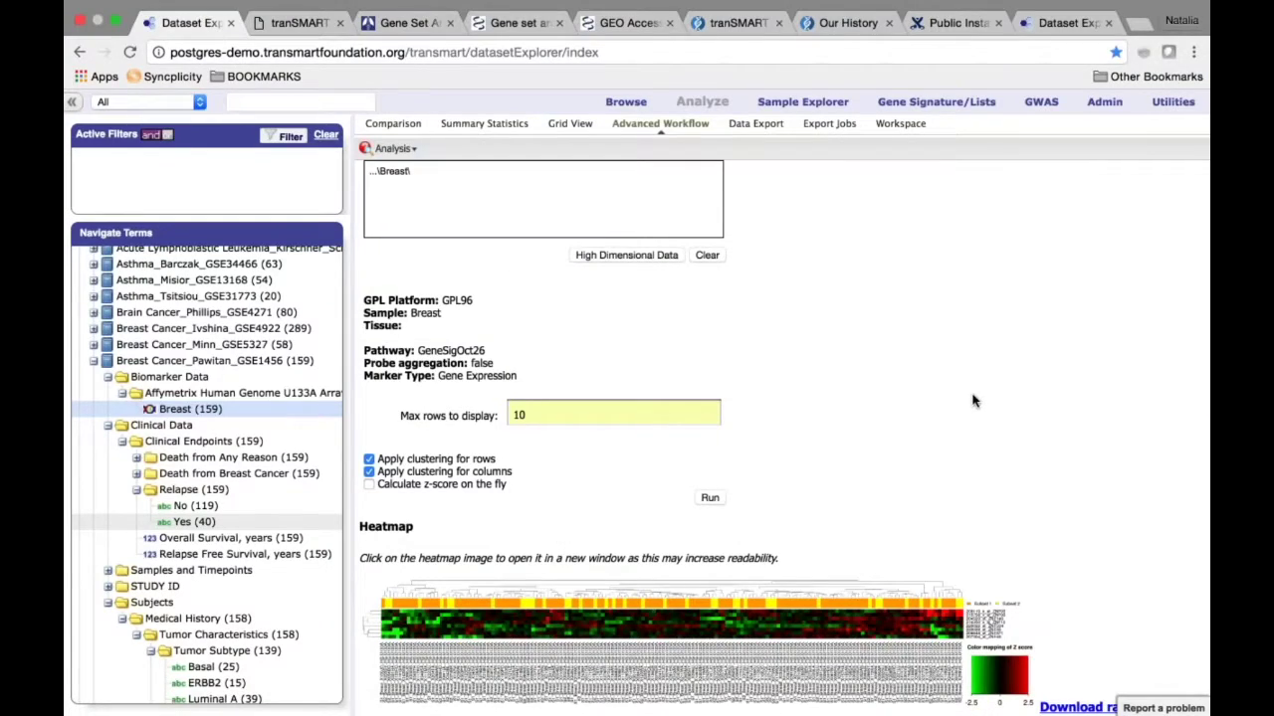
# - Scroll back to the analysis header and bring up the Utilities options
pyautogui.scroll(3, 973, 401)
pyautogui.scroll(-2, 973, 401)
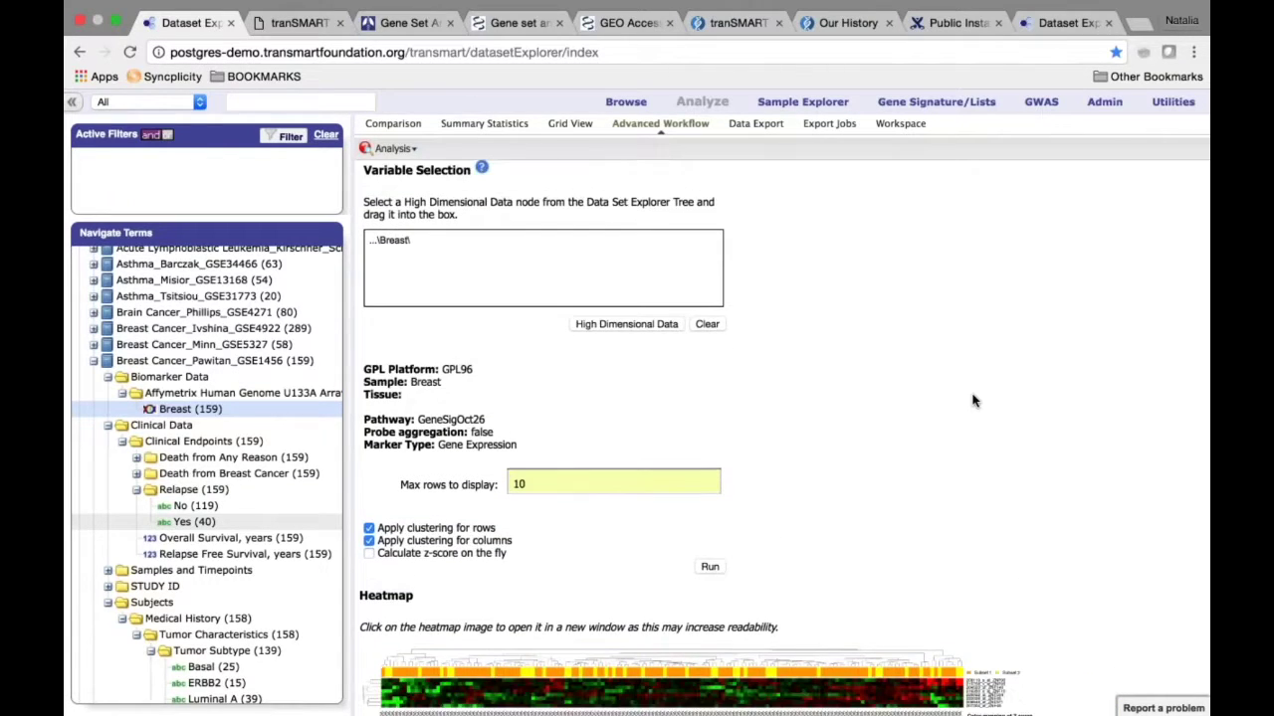
pyautogui.scroll(2, 973, 401)
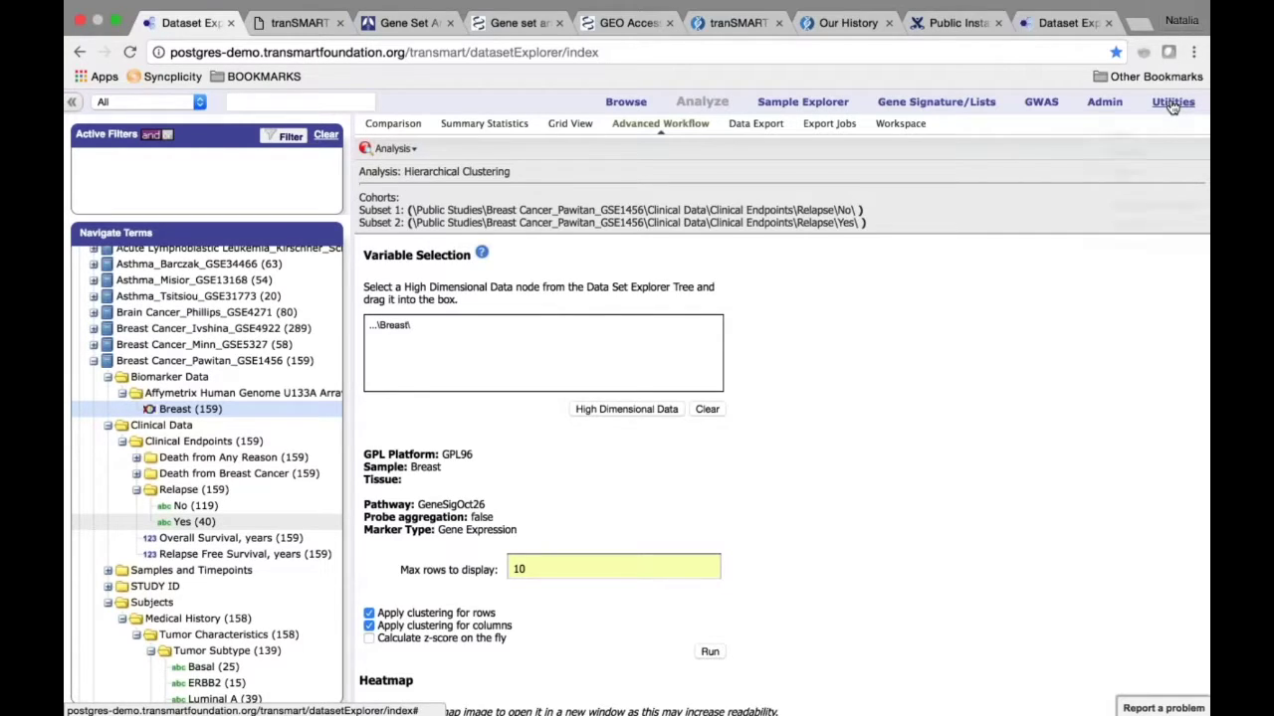
pyautogui.click(1173, 105)
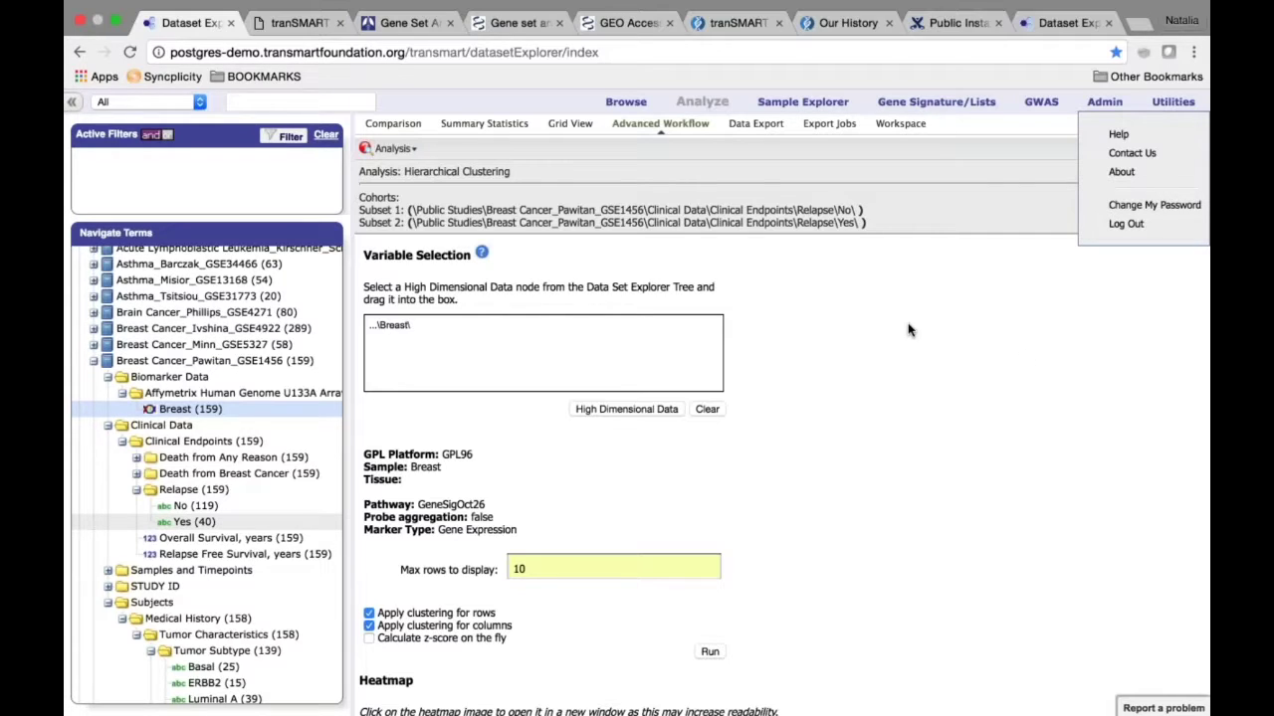
# - Load the Admin Access Log, leave full screen, and list PowerPoint's open presentations from the Dock
pyautogui.click(1104, 103)
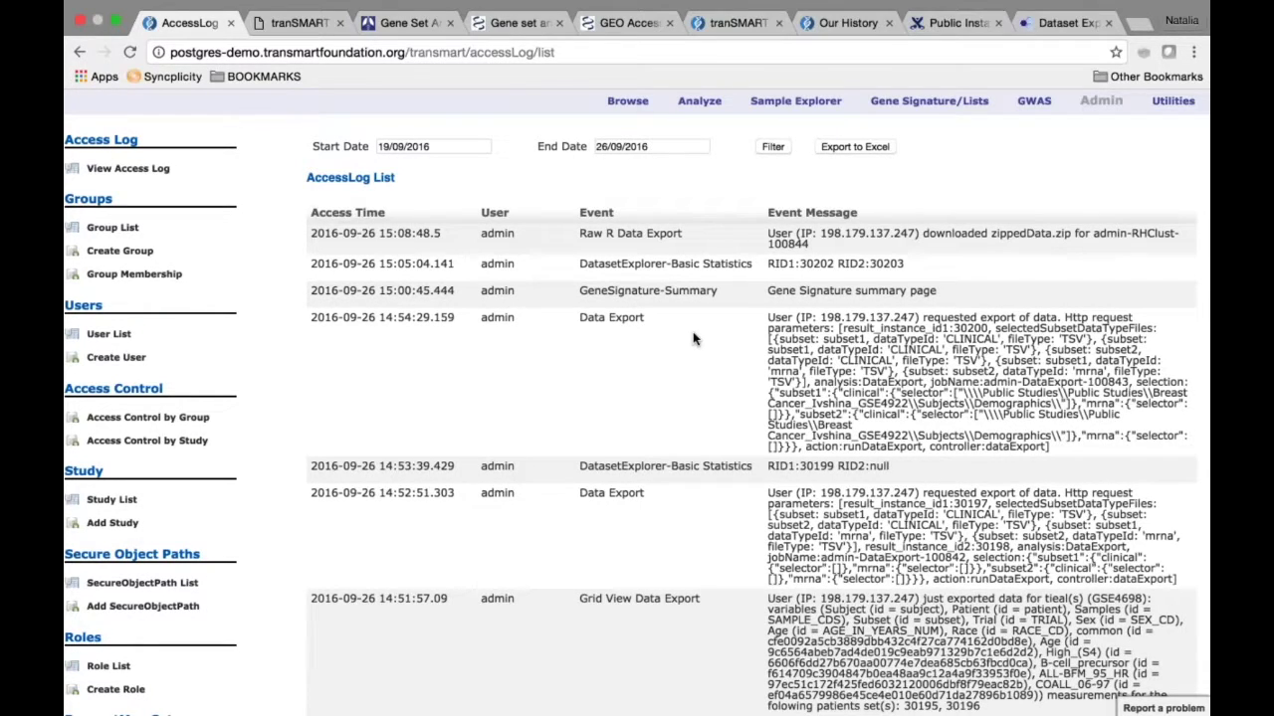
pyautogui.click(116, 23)
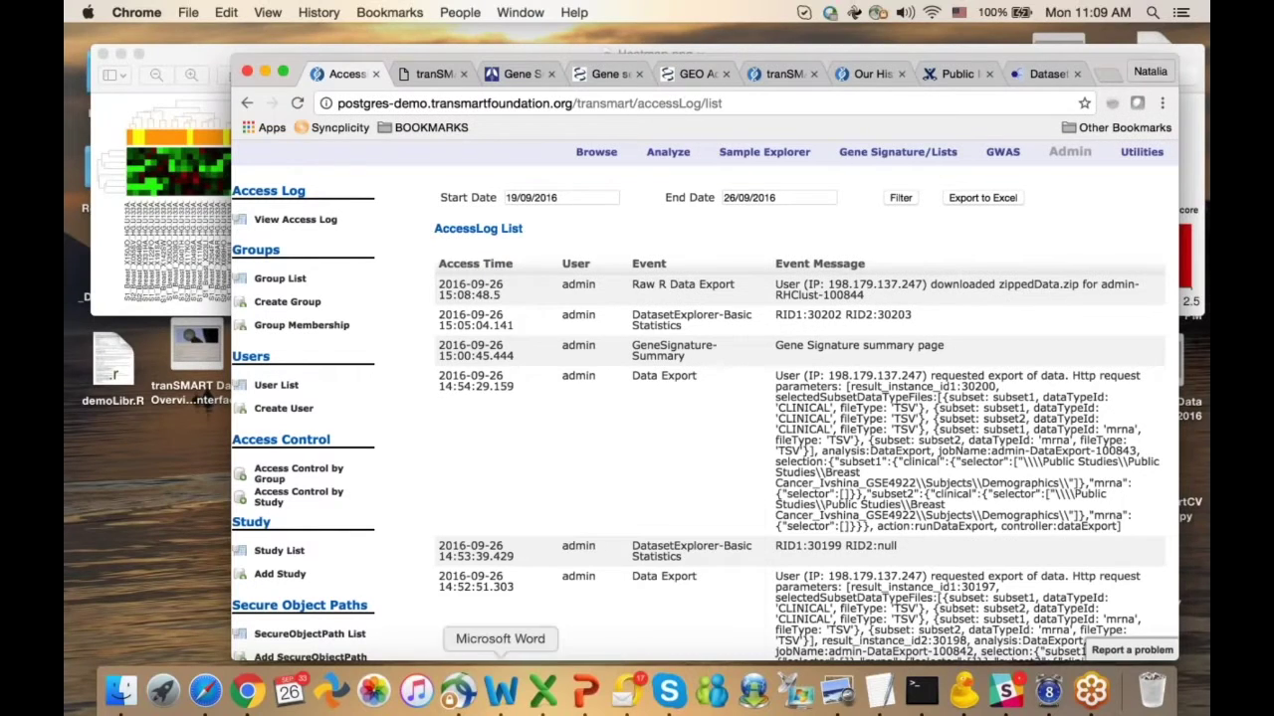
pyautogui.rightClick(585, 690)
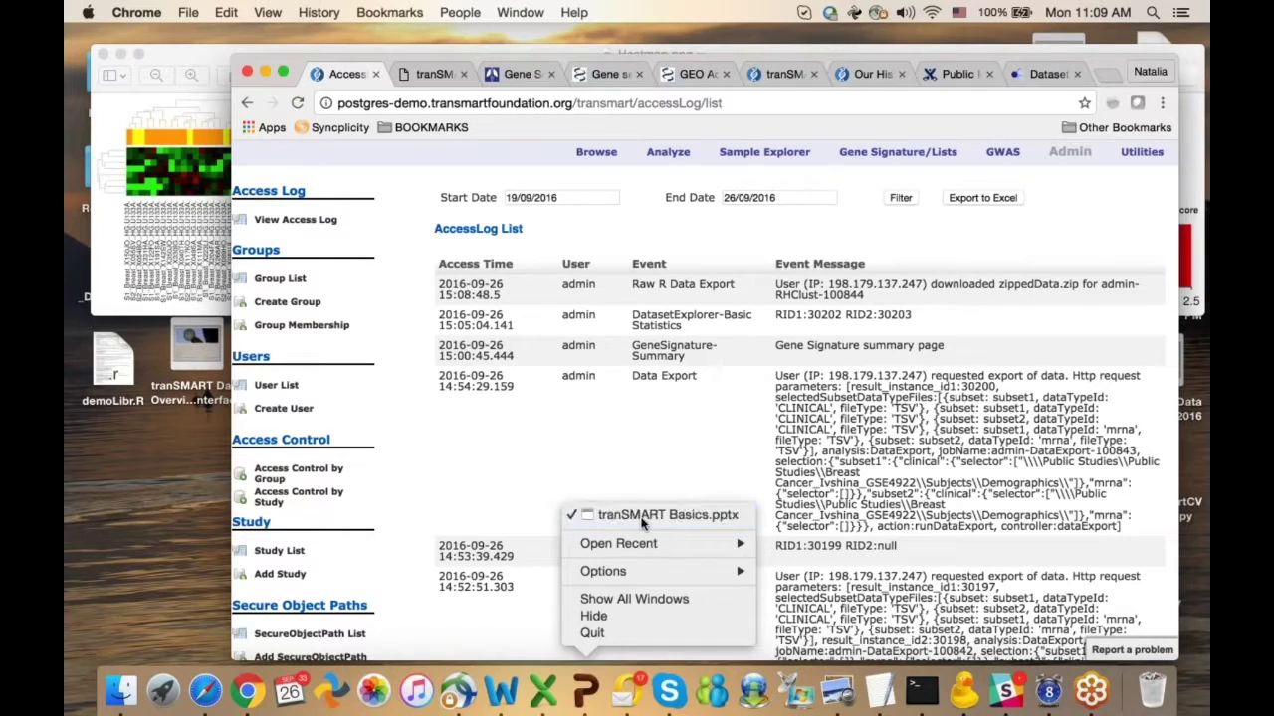
# - Reopen tranSMART Basics.pptx and present slide 3, 'tranSMART Security Concepts', full-screen
pyautogui.click(642, 516)
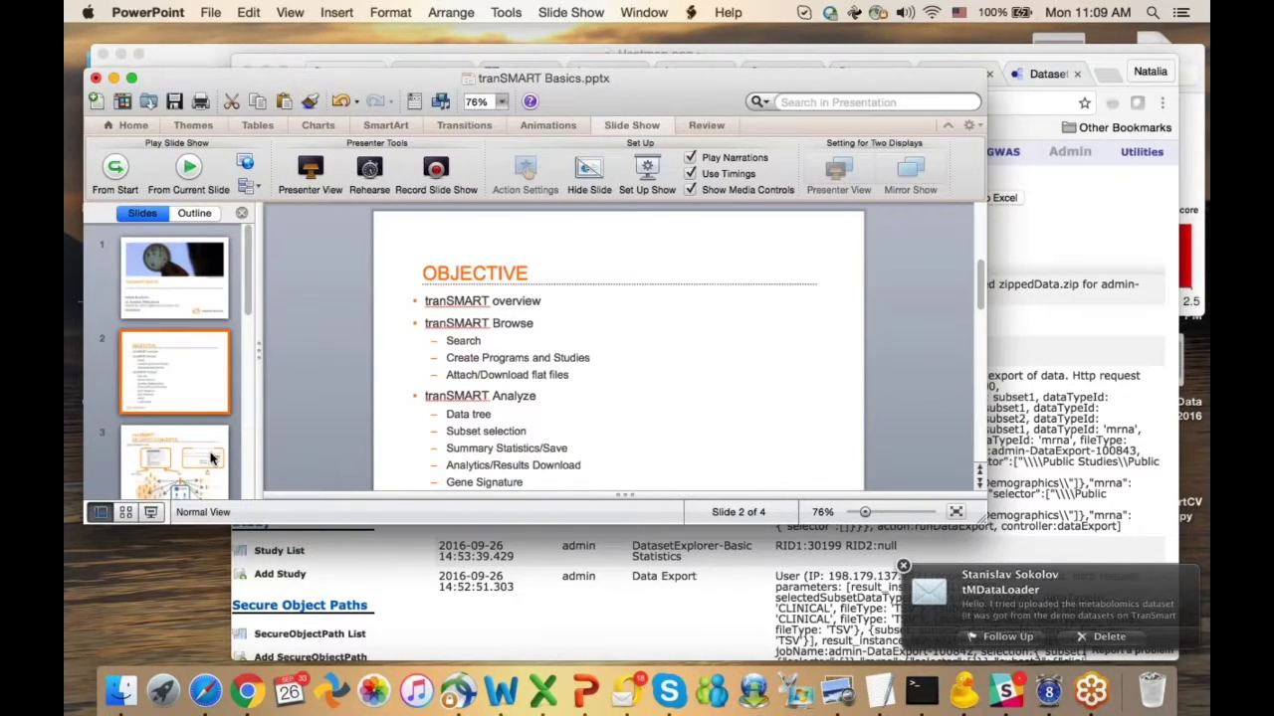
pyautogui.press('super+Tab')
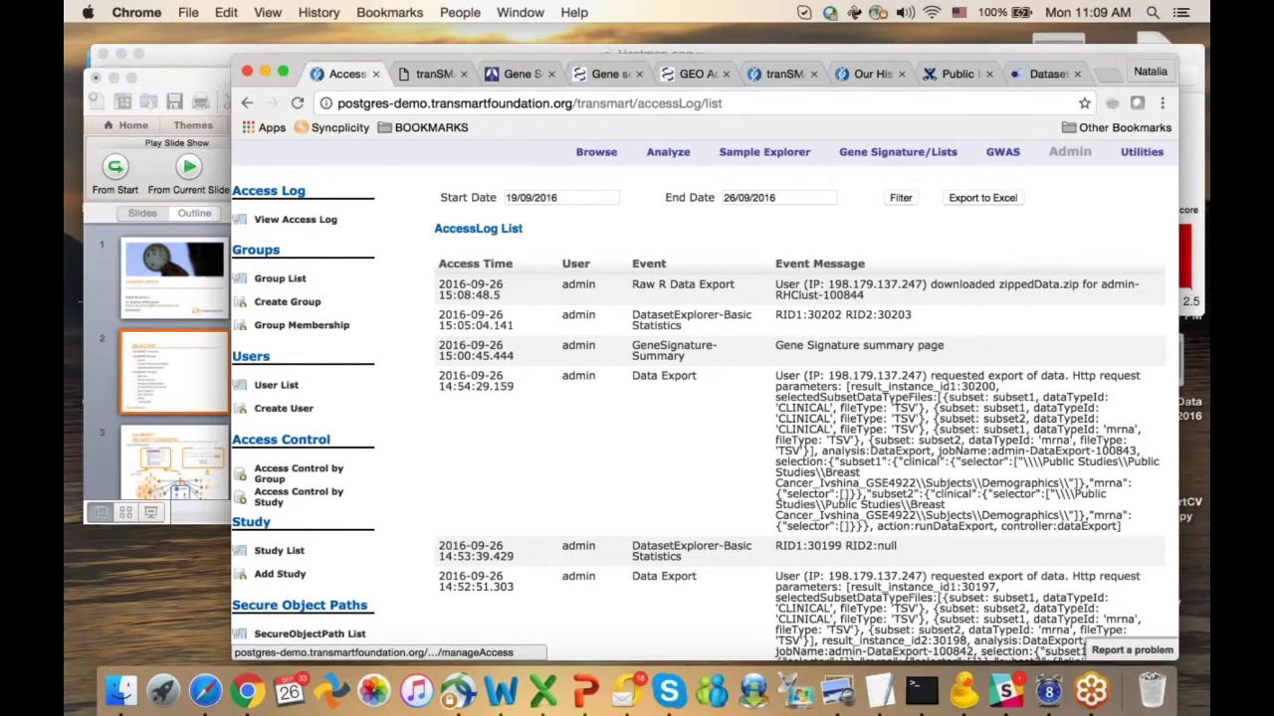
pyautogui.click(151, 474)
pyautogui.click(151, 473)
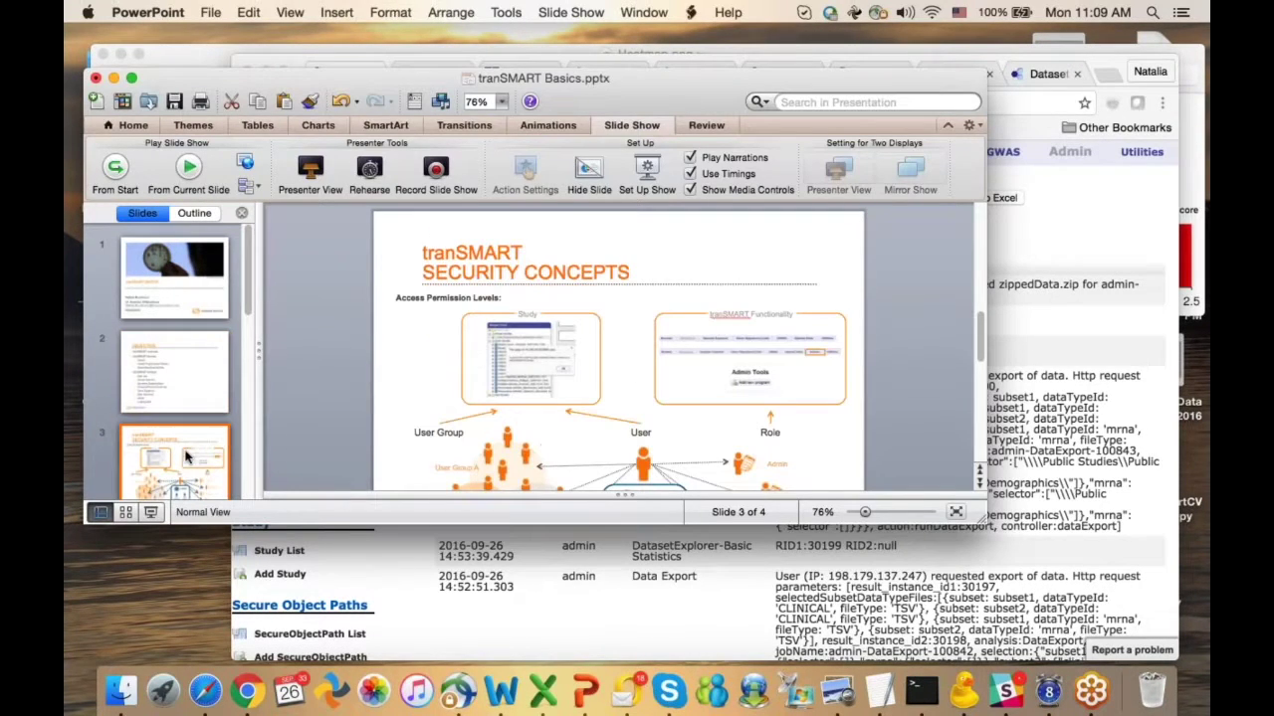
pyautogui.click(132, 77)
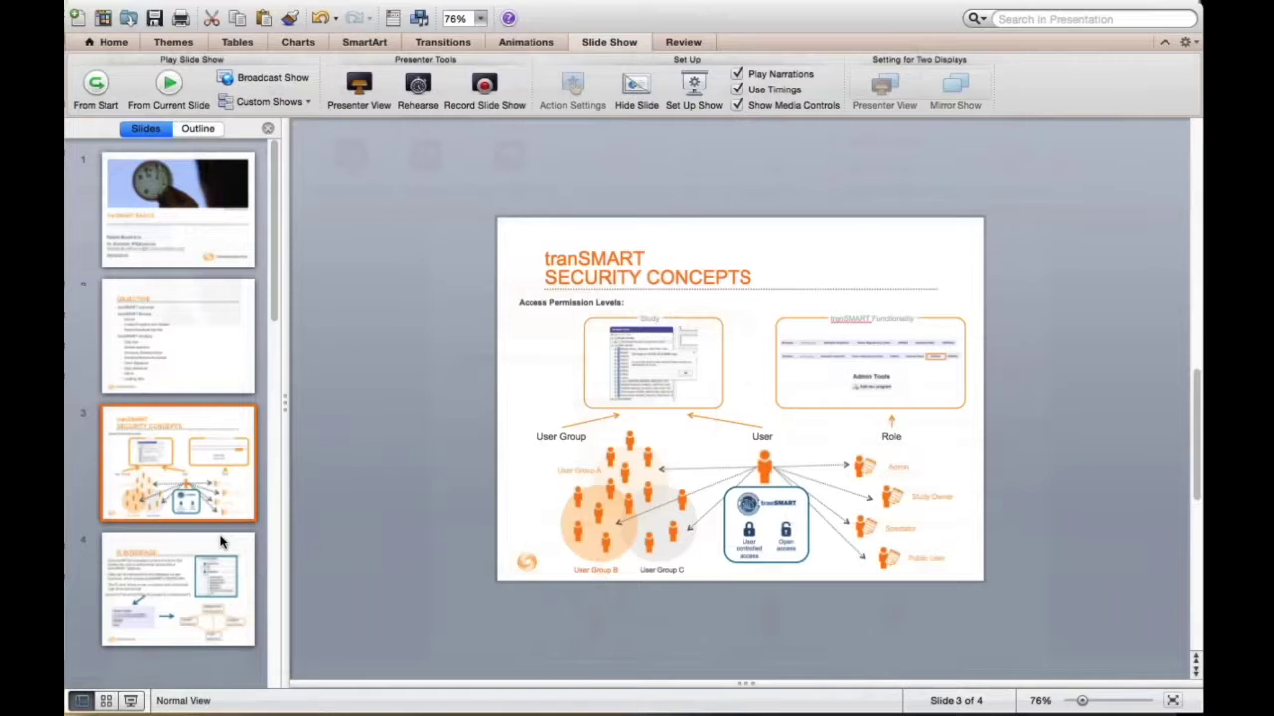
pyautogui.click(169, 86)
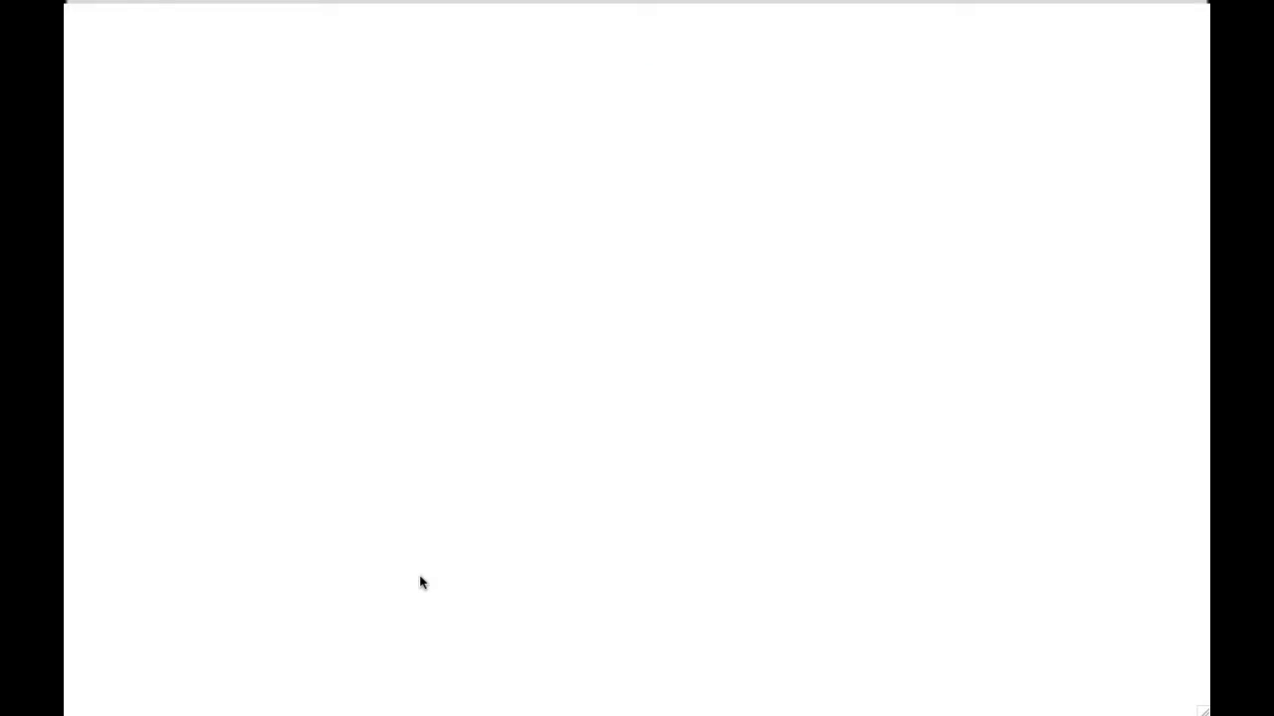
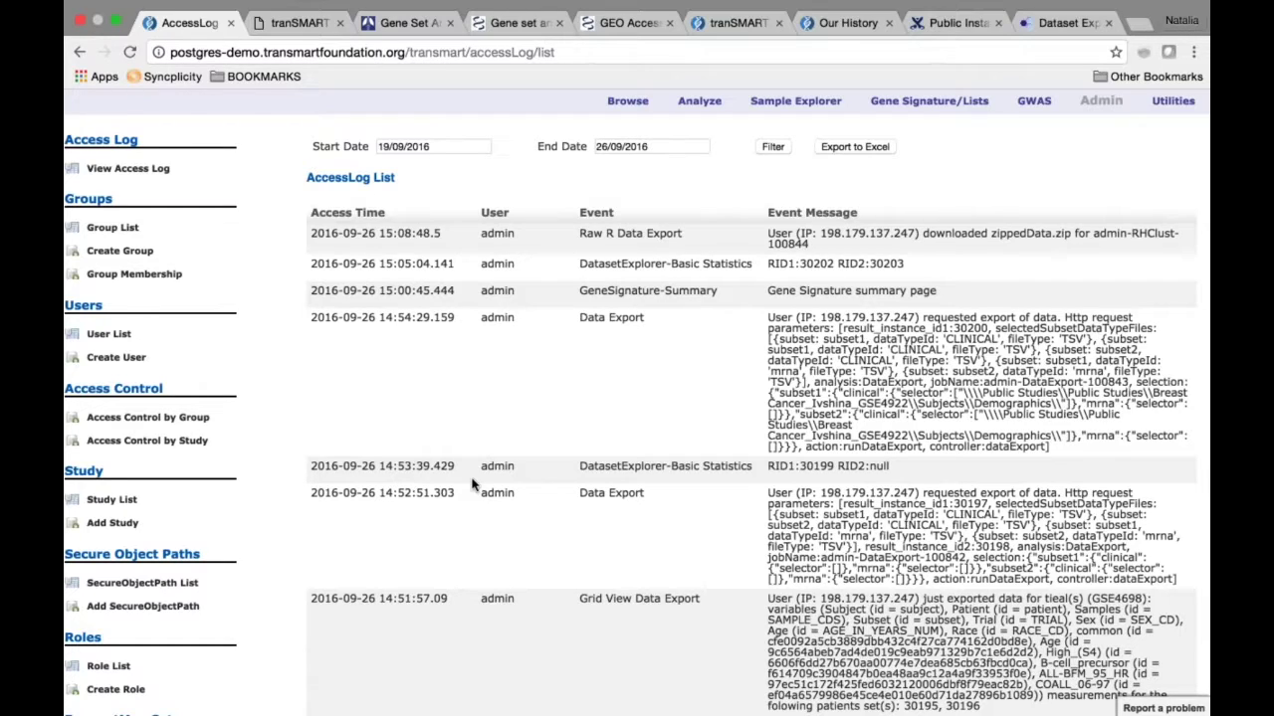
pyautogui.scroll(-5, 473, 485)
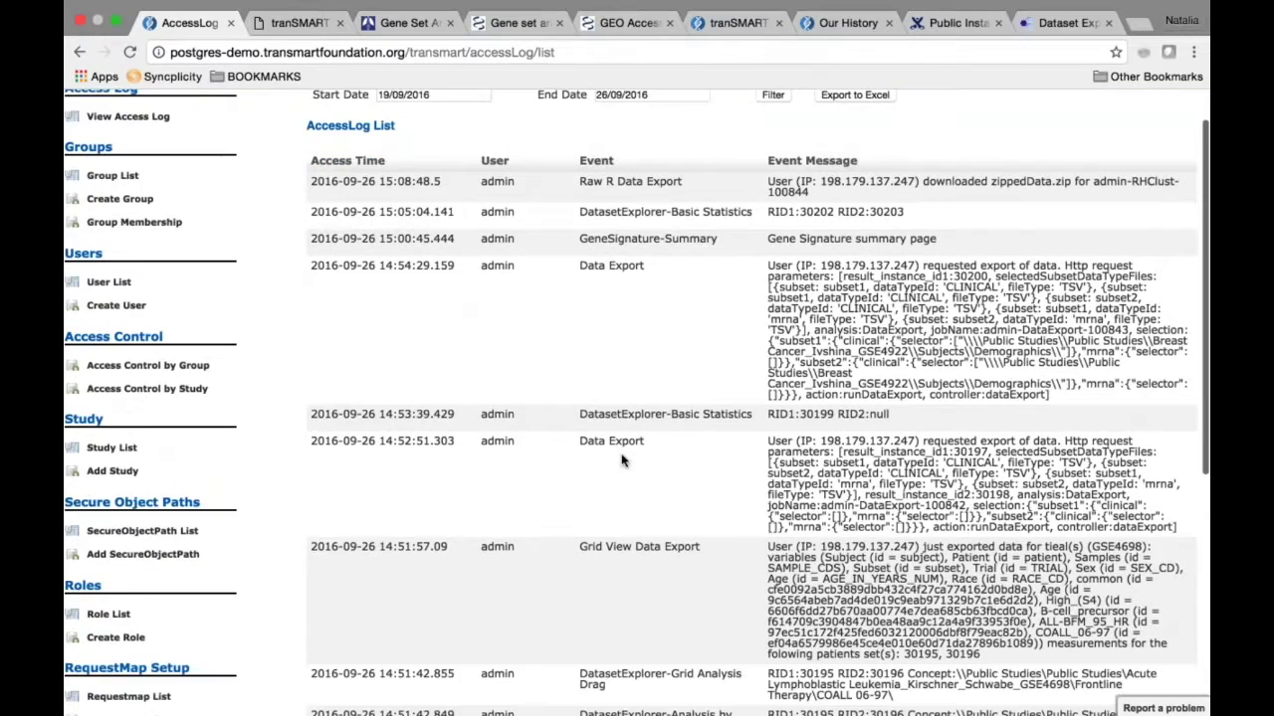
pyautogui.scroll(5, 622, 460)
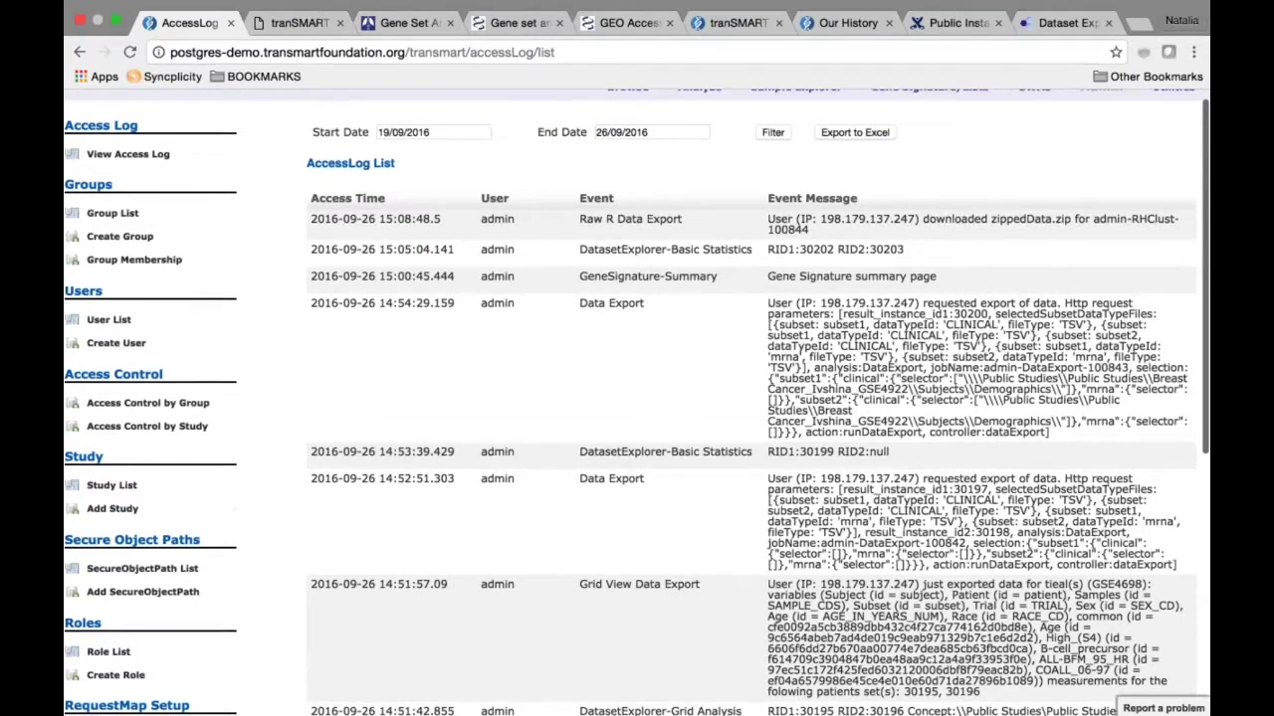
pyautogui.scroll(-1, 622, 460)
pyautogui.scroll(-10, 637, 402)
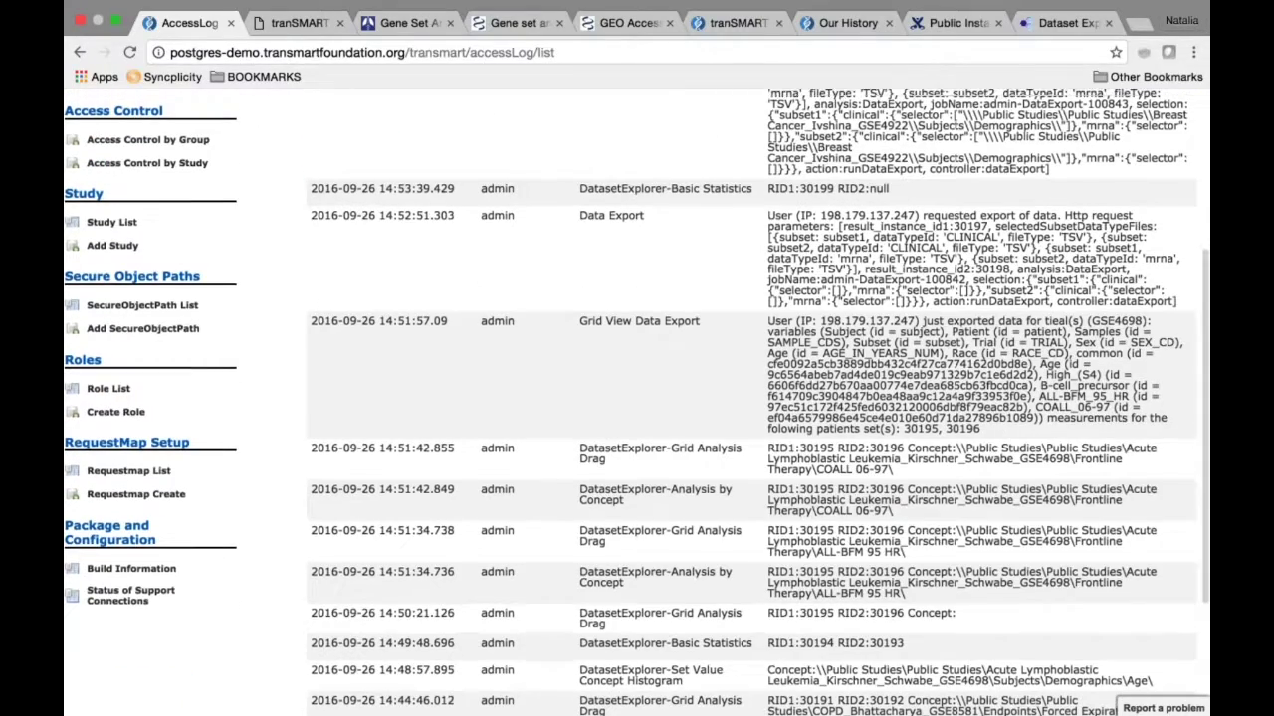
pyautogui.scroll(10, 561, 388)
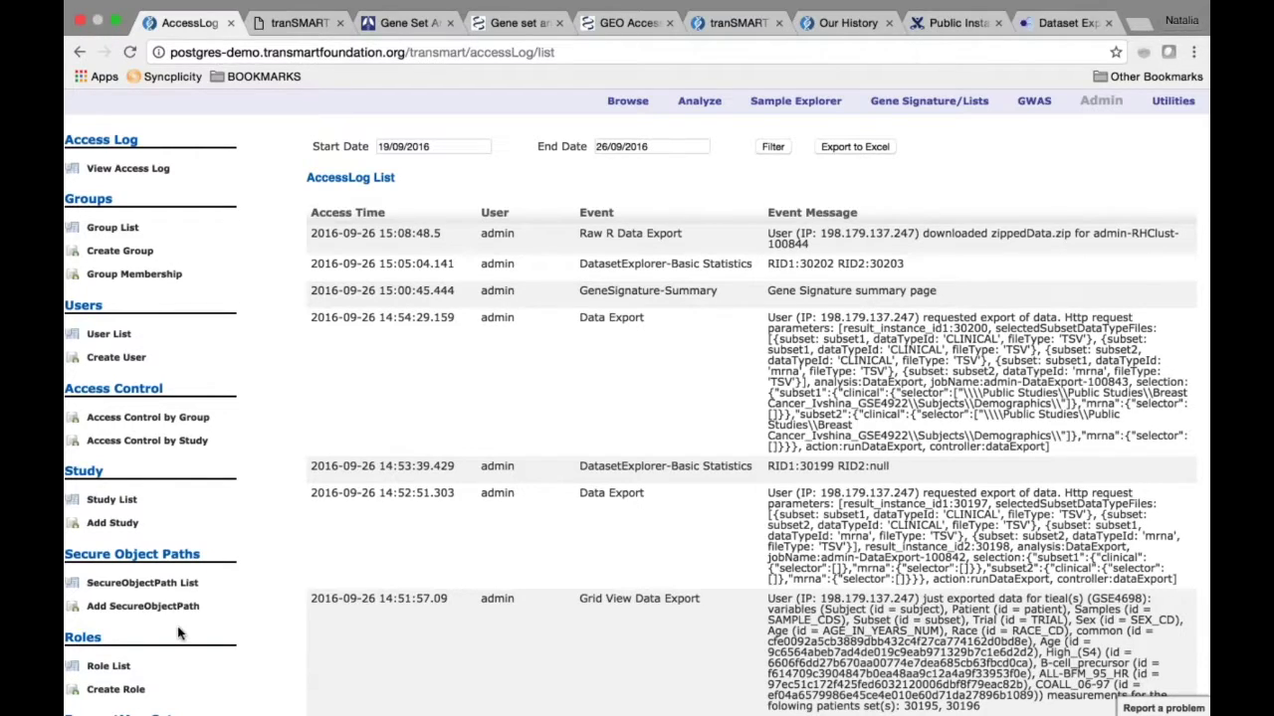
# - Tour the User List, Create User, Group List and Create Group admin pages, ending on Group Membership
pyautogui.click(118, 339)
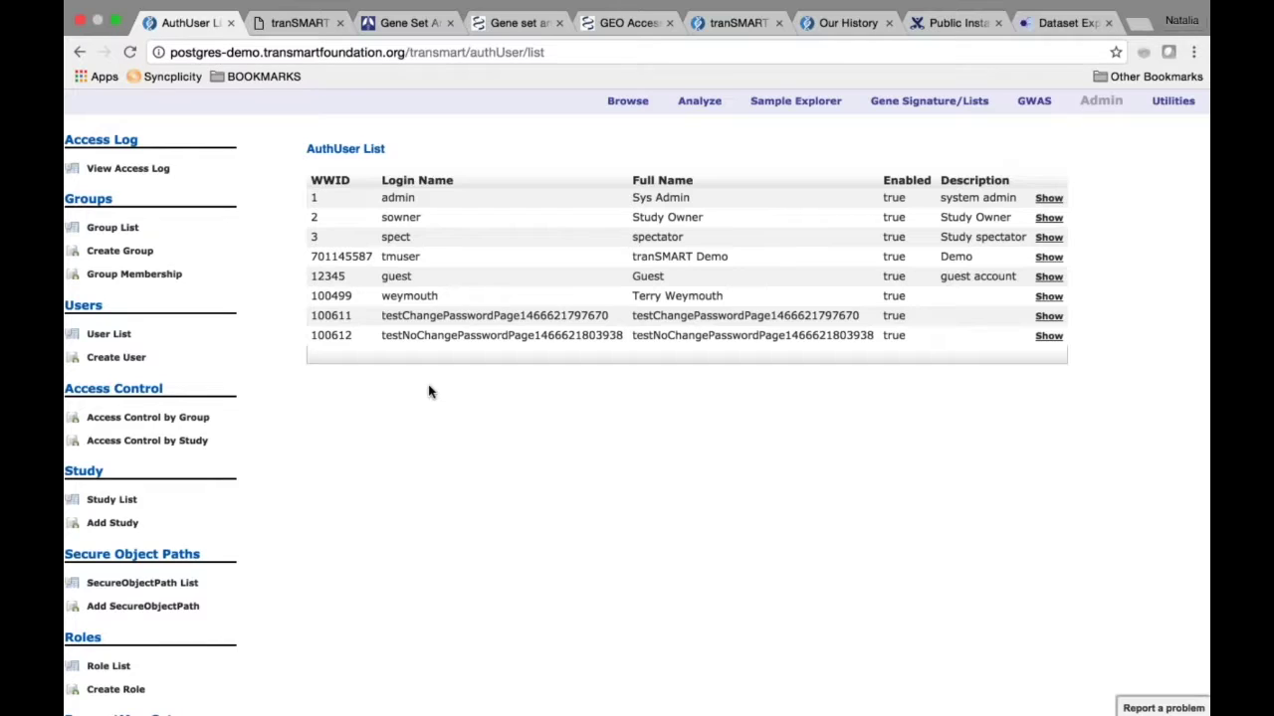
pyautogui.click(116, 357)
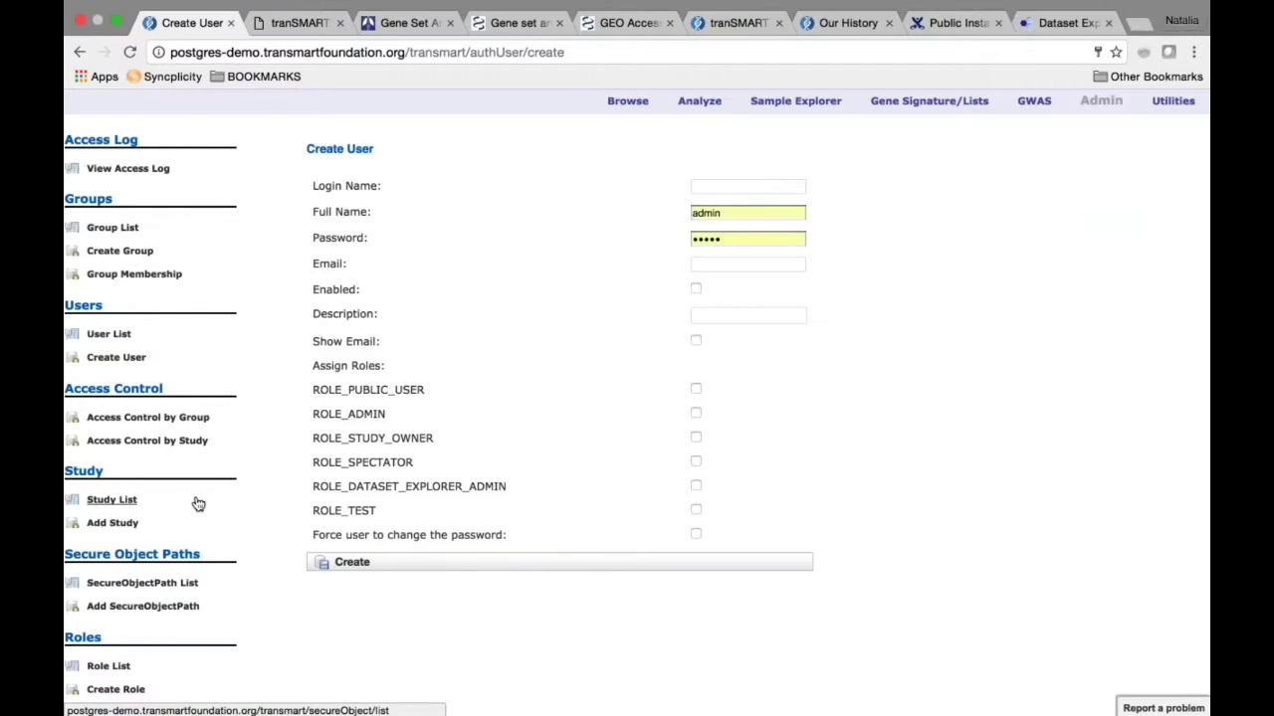
pyautogui.click(127, 231)
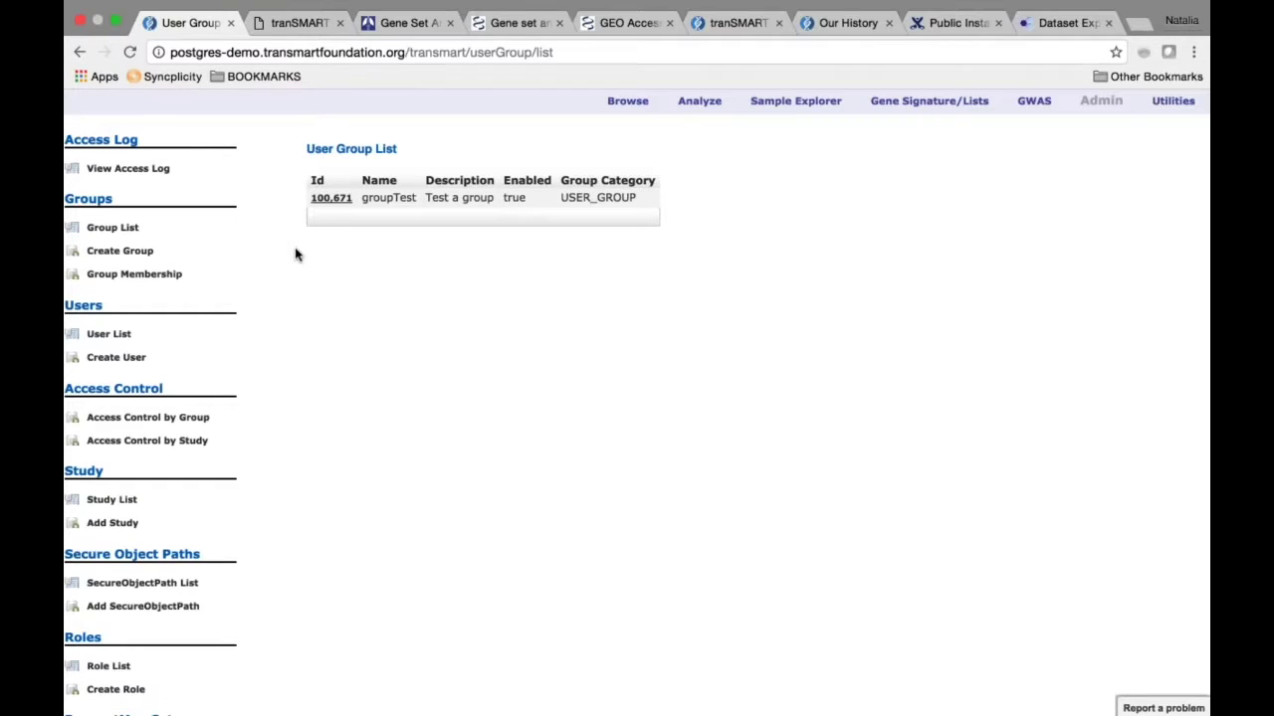
pyautogui.click(121, 251)
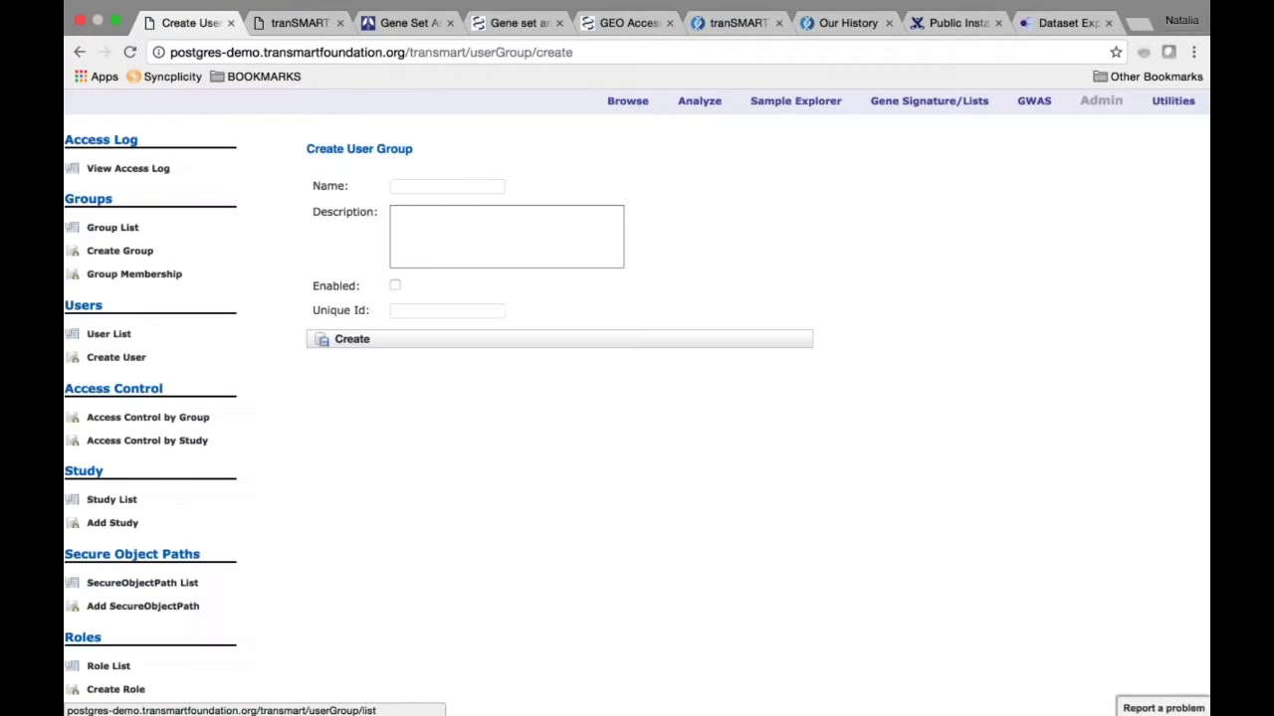
pyautogui.click(135, 274)
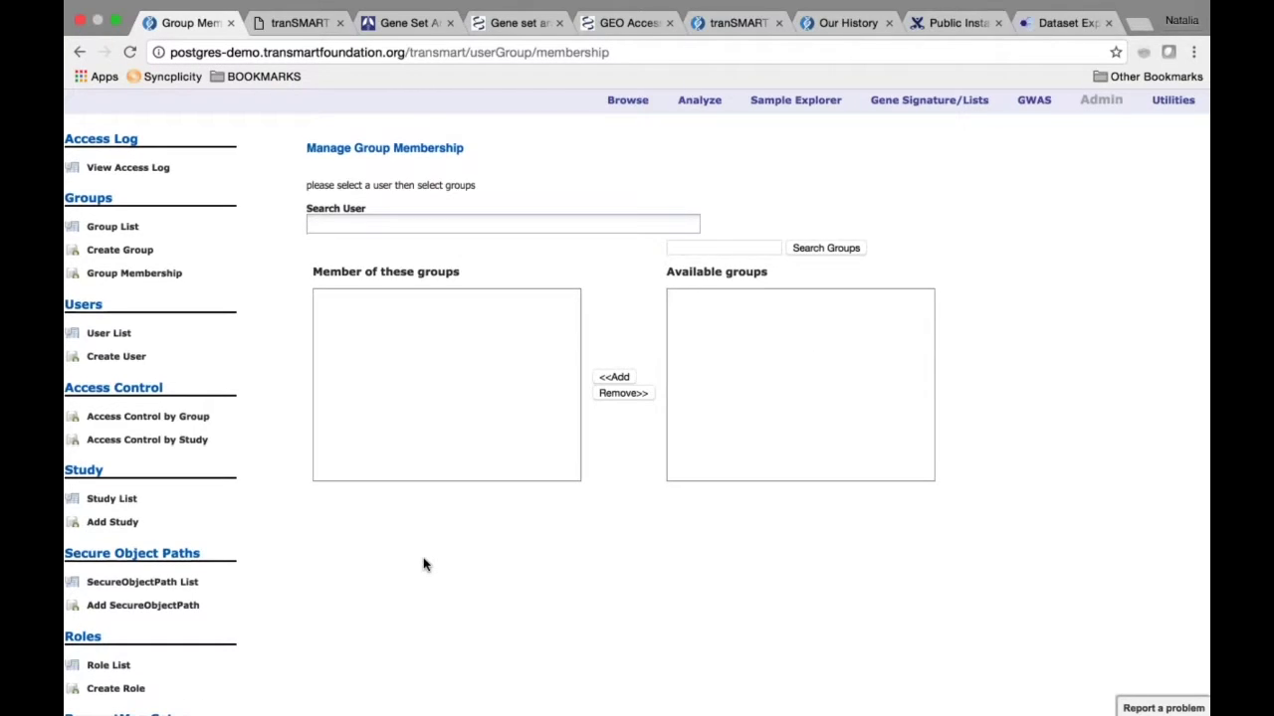
pyautogui.scroll(-2, 422, 564)
# - Visit Access Control by Group, then list the secured studies: Private Studies - Cell-line and Bos
pyautogui.click(145, 320)
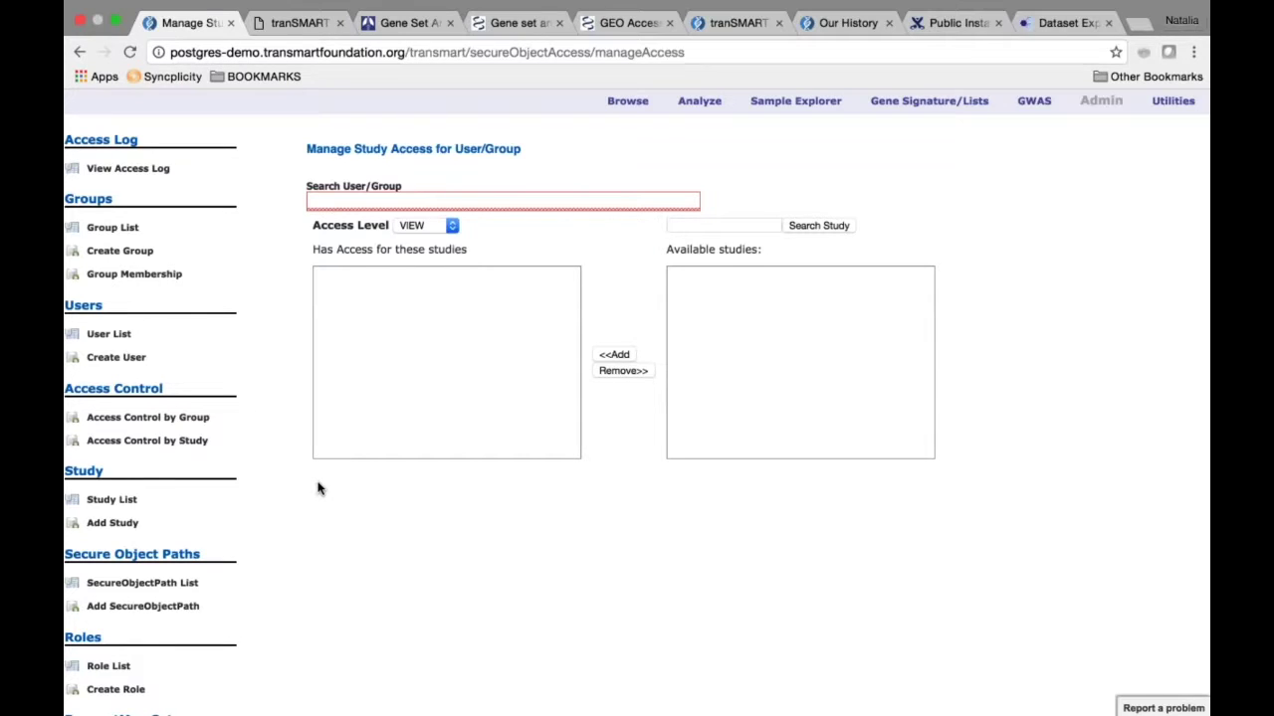
pyautogui.scroll(-3, 319, 487)
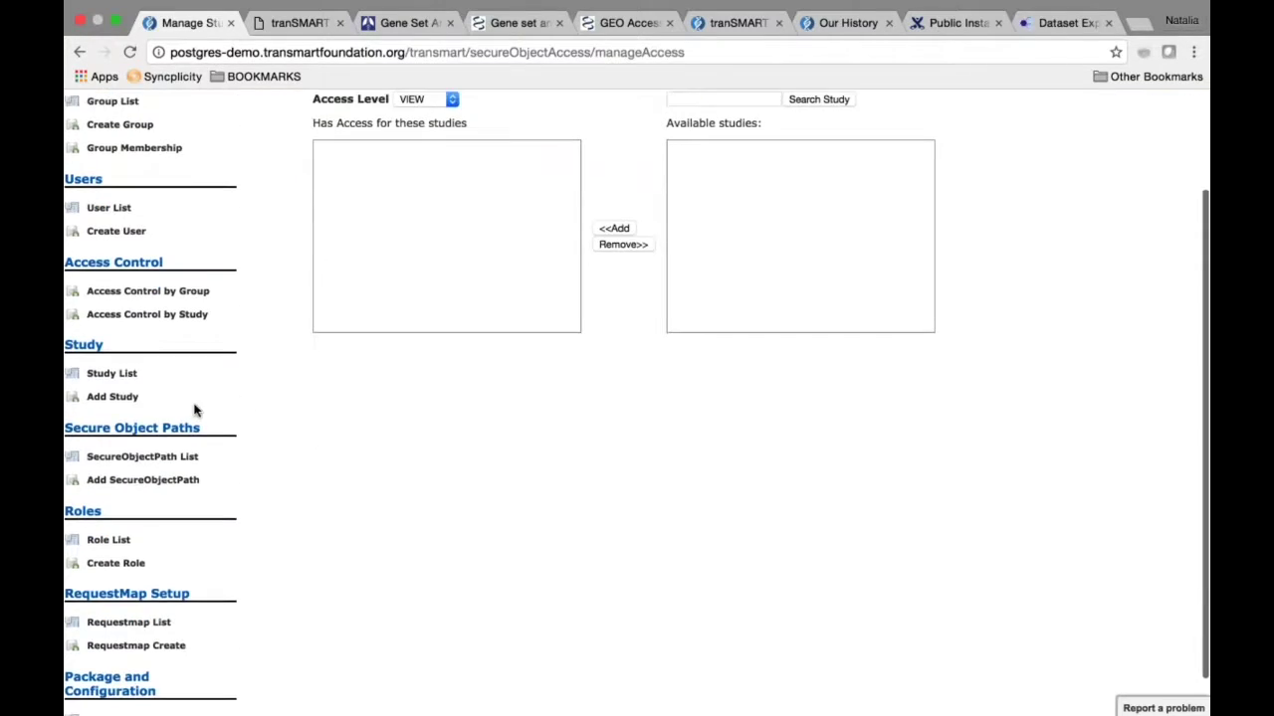
pyautogui.click(112, 376)
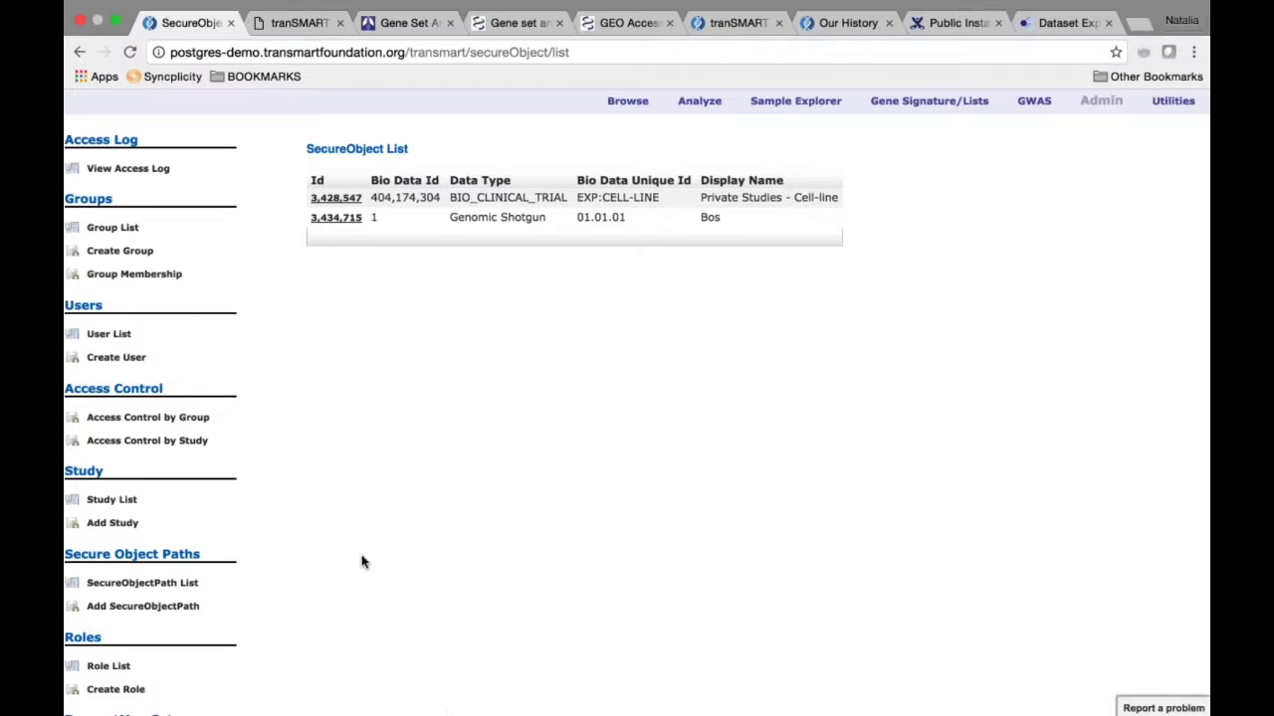
# - View the Role List and Create Role pages, then the Requestmap List of URL patterns and roles
pyautogui.scroll(-3, 362, 562)
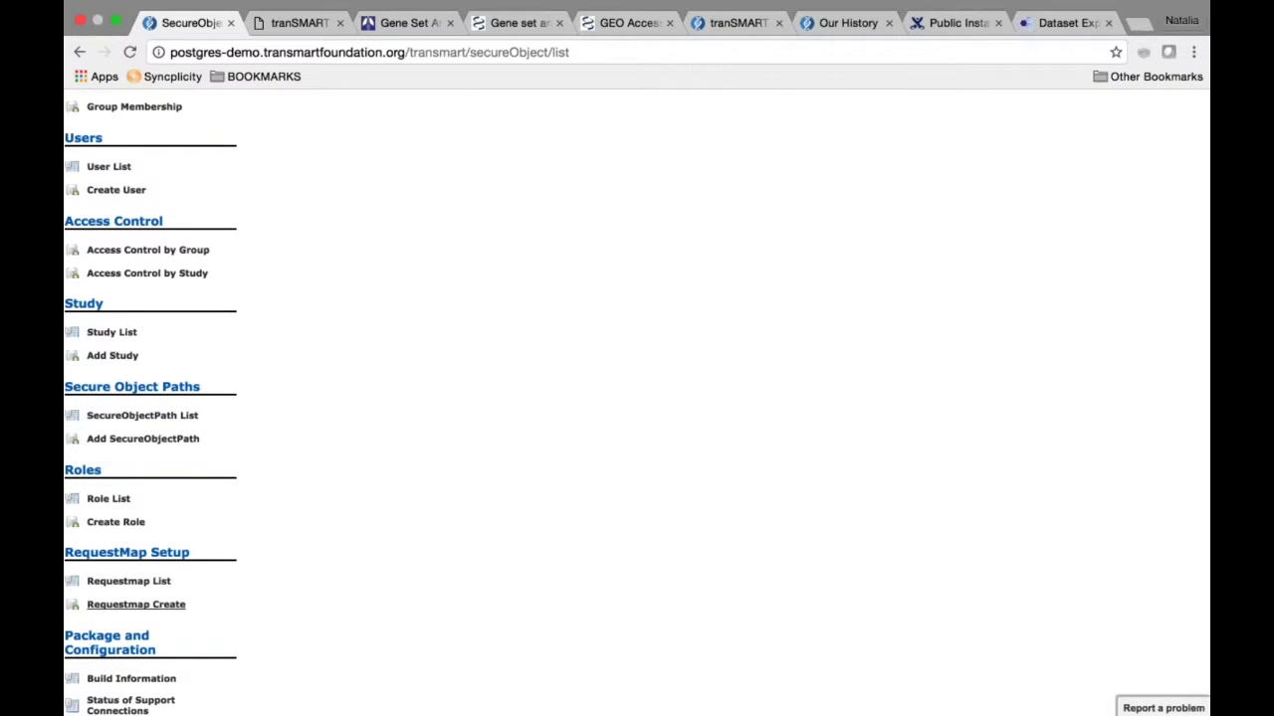
pyautogui.click(109, 505)
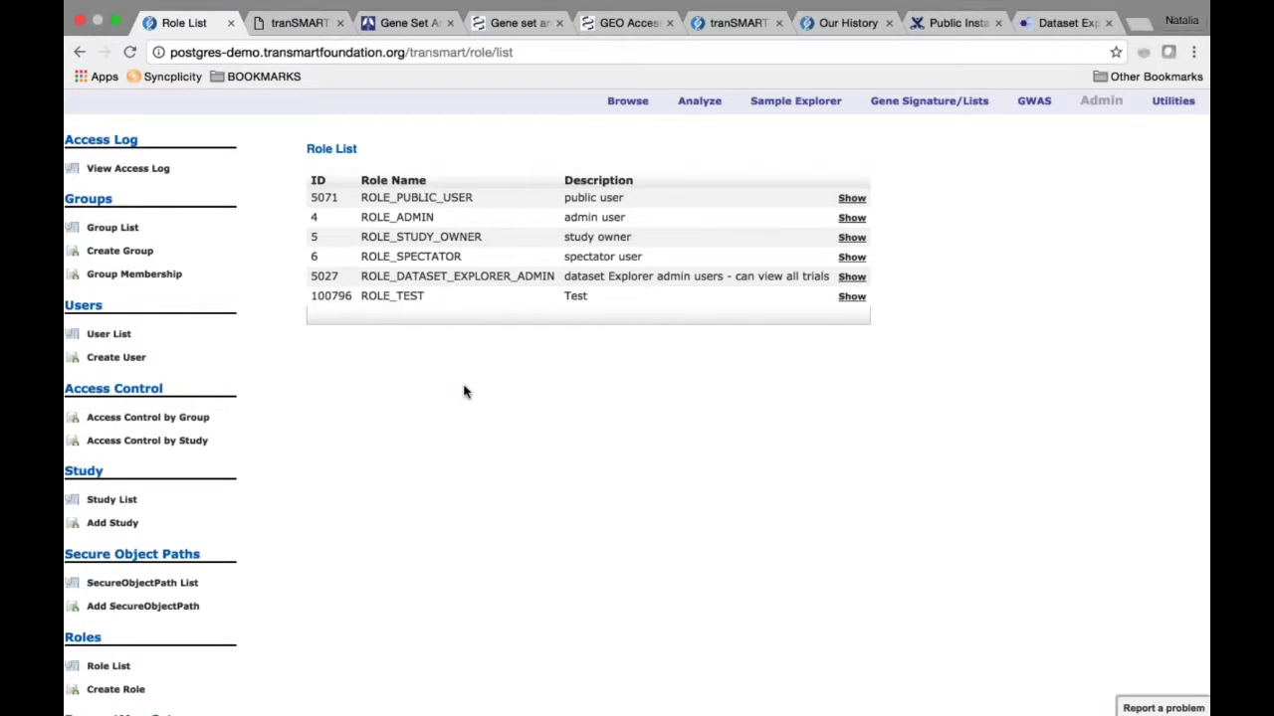
pyautogui.scroll(-4, 294, 531)
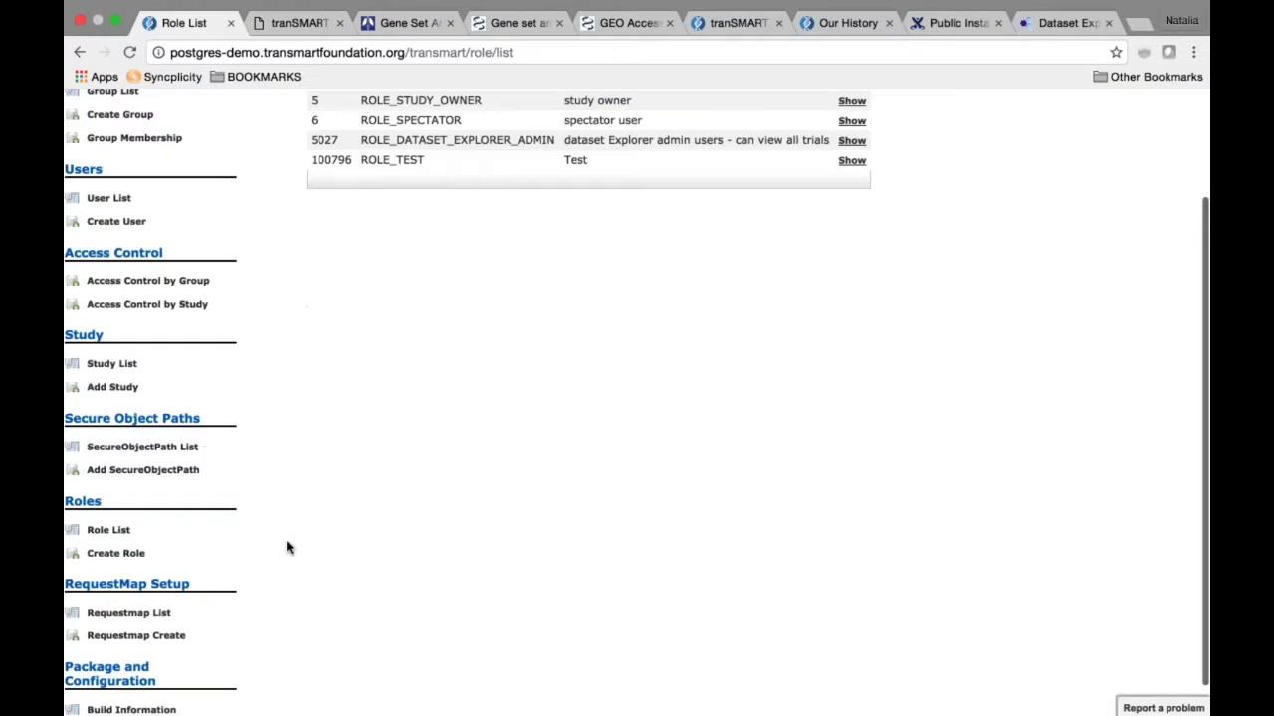
pyautogui.click(114, 515)
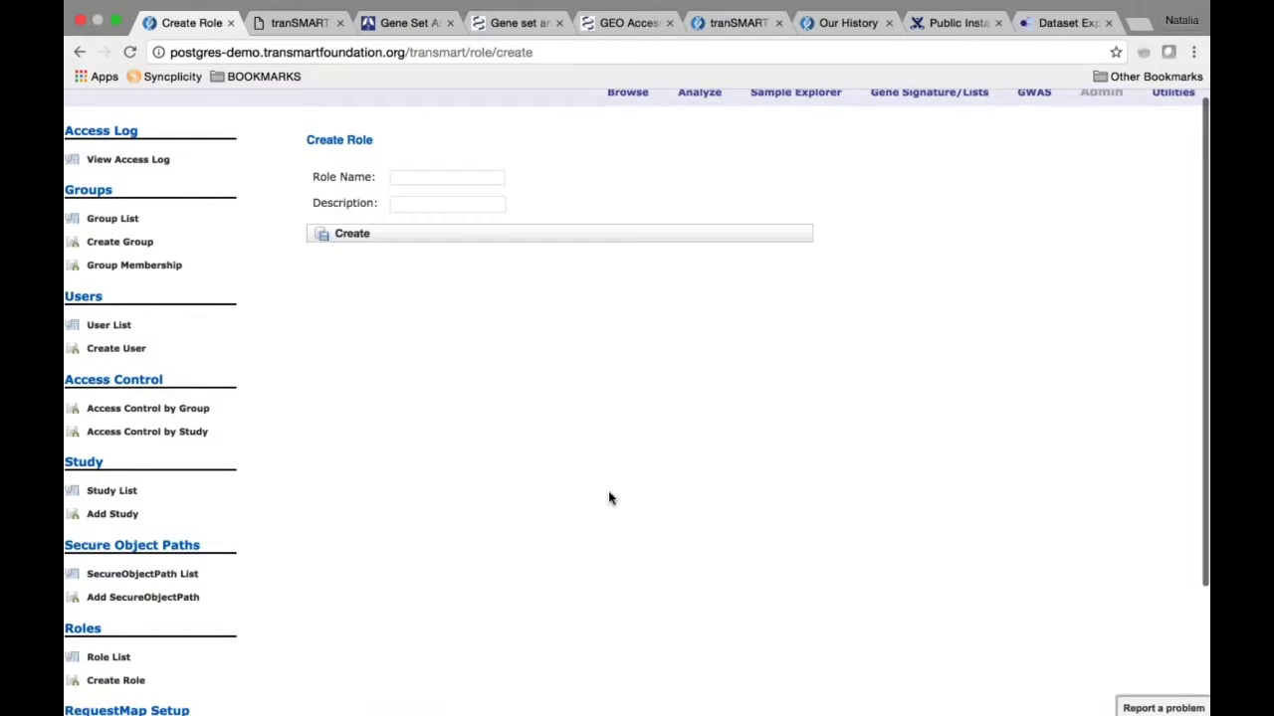
pyautogui.scroll(-2, 610, 497)
pyautogui.scroll(-3, 610, 497)
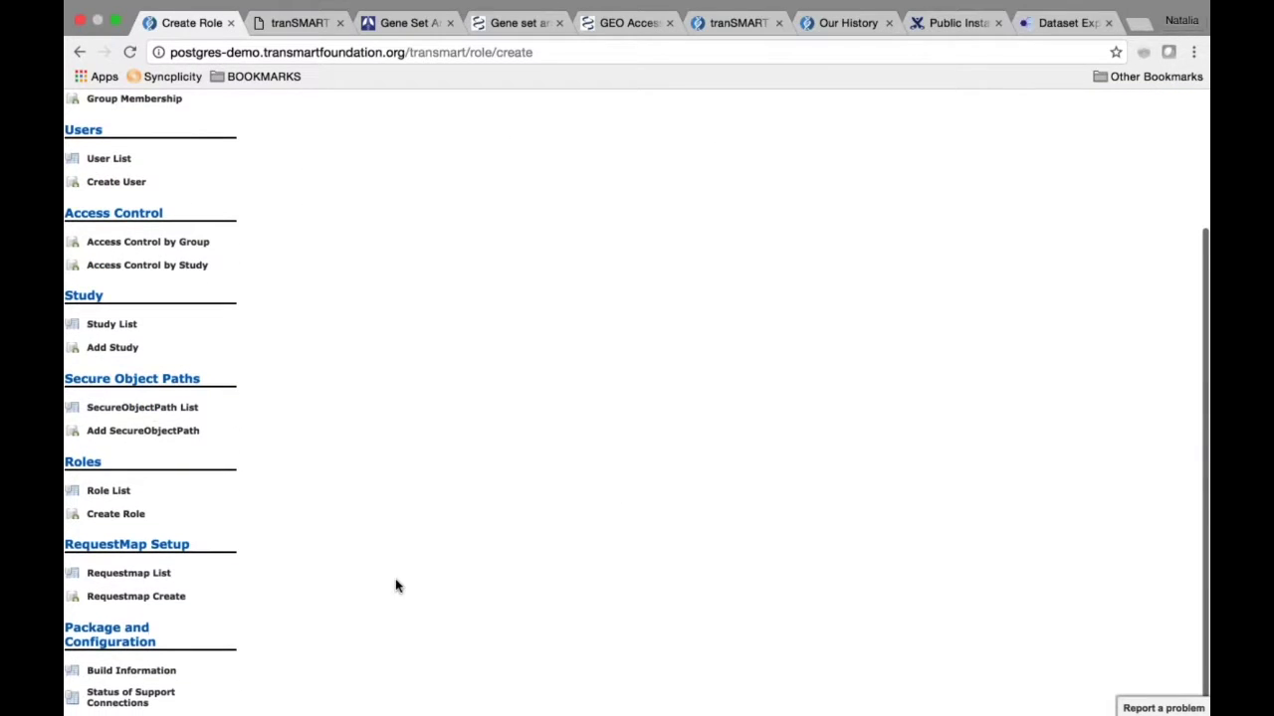
pyautogui.click(130, 575)
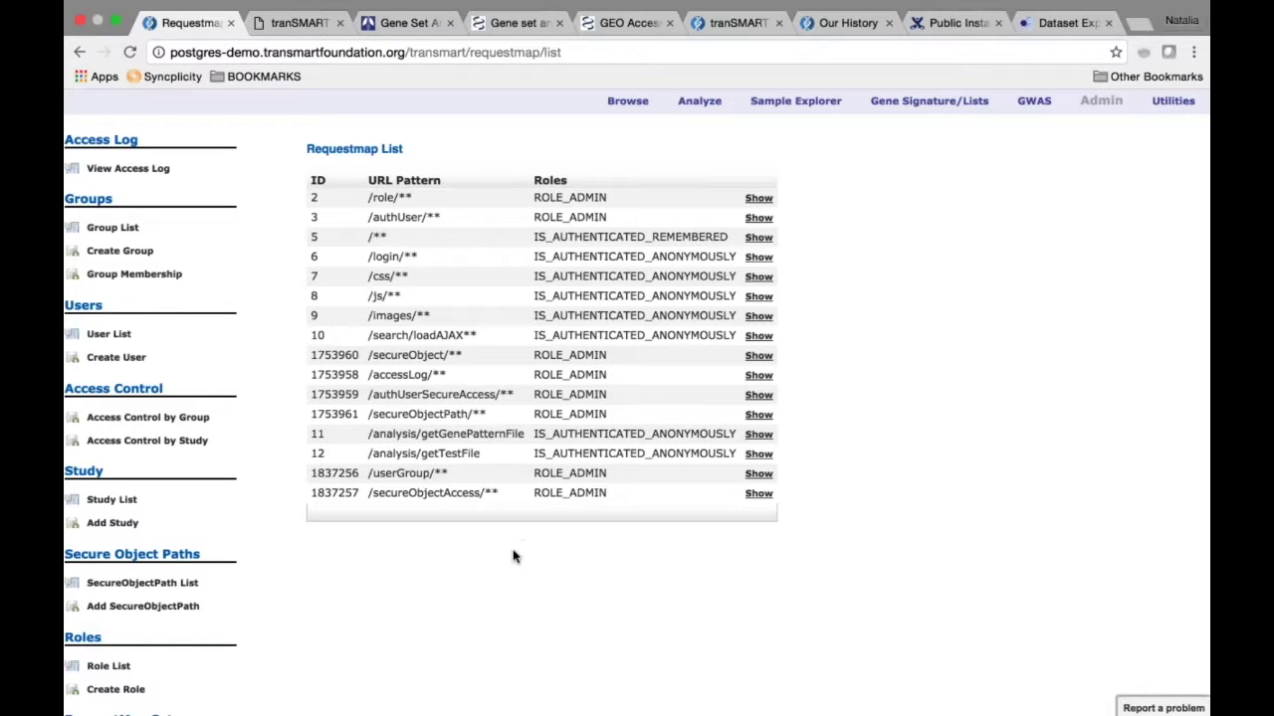
# - Show the empty Create Requestmap form with URL Pattern and Role fields
pyautogui.scroll(-1, 394, 588)
pyautogui.scroll(-5, 393, 581)
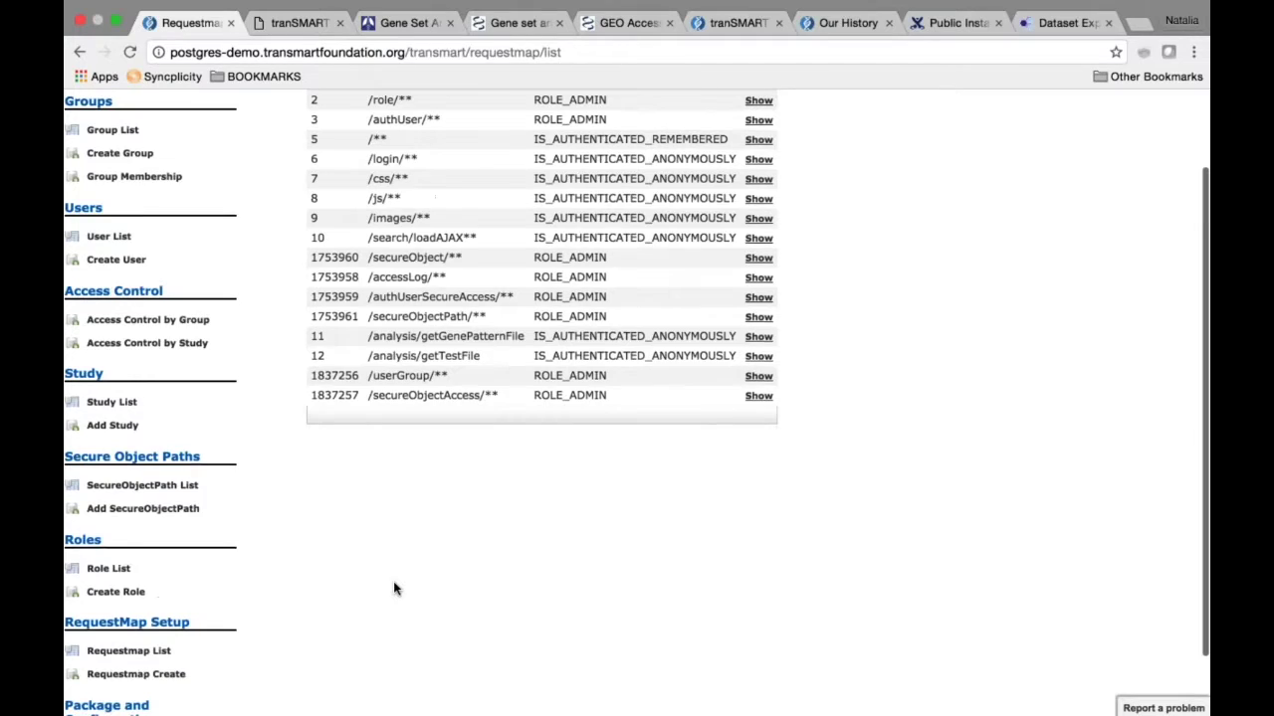
pyautogui.click(137, 601)
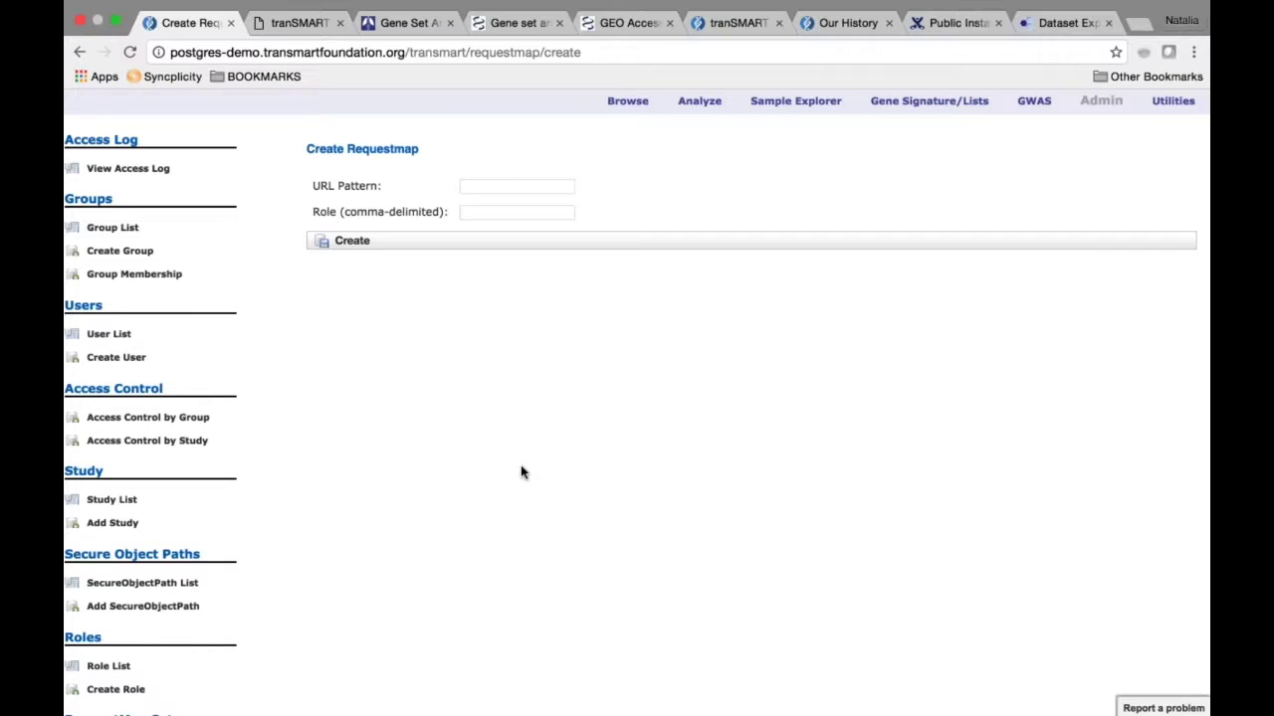
pyautogui.scroll(-2, 525, 476)
pyautogui.scroll(2, 525, 477)
# - Go to the Dataset Explorer and try a 'Bi' search, then clear it
pyautogui.click(700, 103)
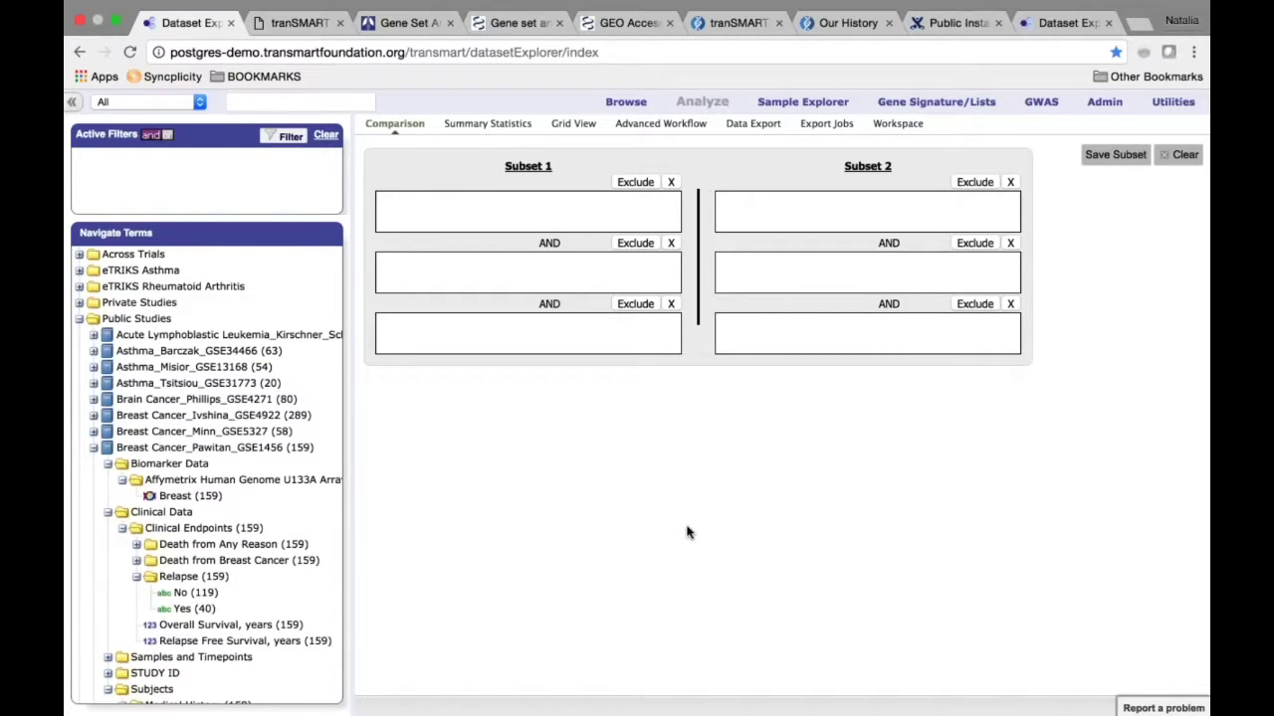
pyautogui.write('Bi')
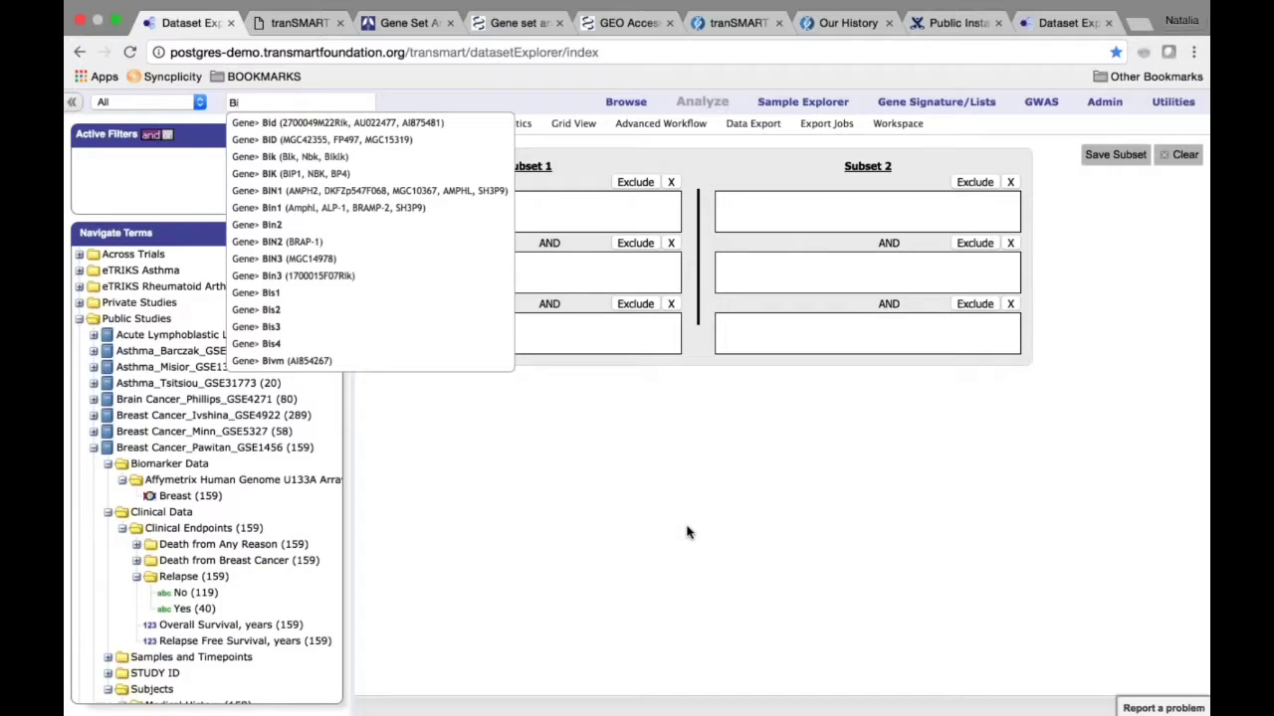
pyautogui.press('BackSpace')
pyautogui.press('BackSpace')
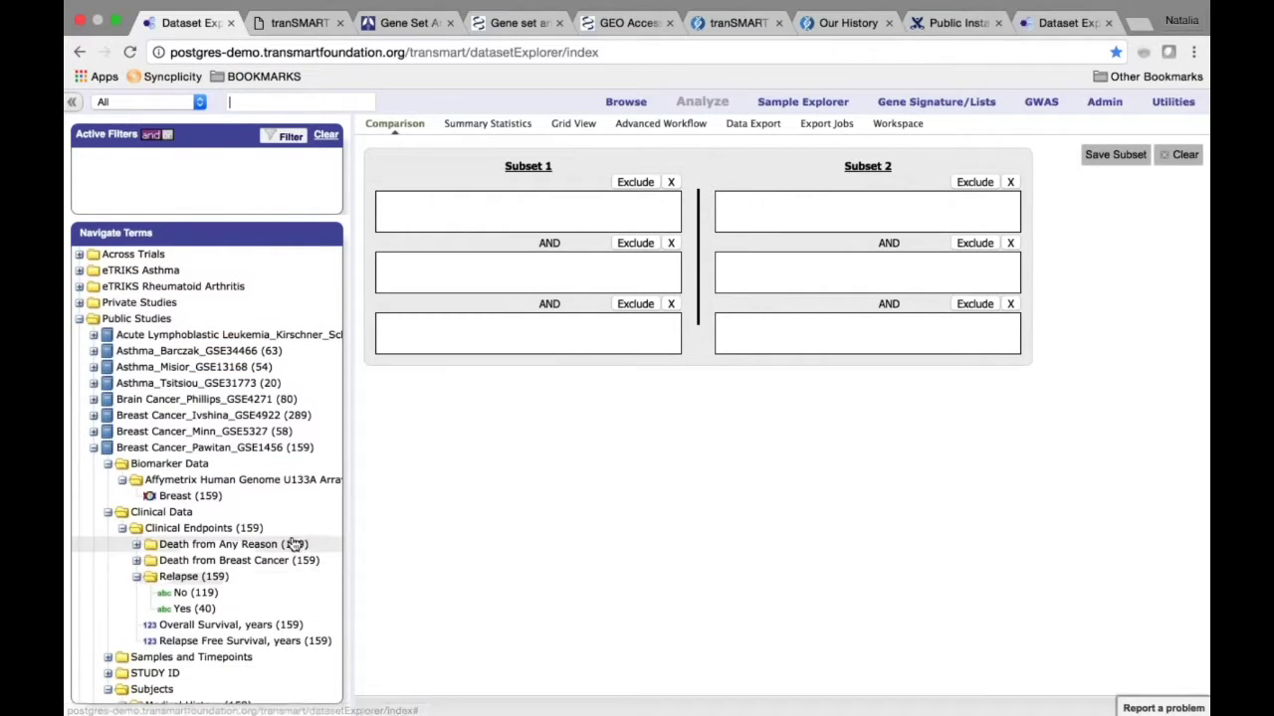
# - Collapse the Biomarker Data, Clinical Data and Subjects folders, expand COPD_Bhattacharya, then return to Browse
pyautogui.click(107, 466)
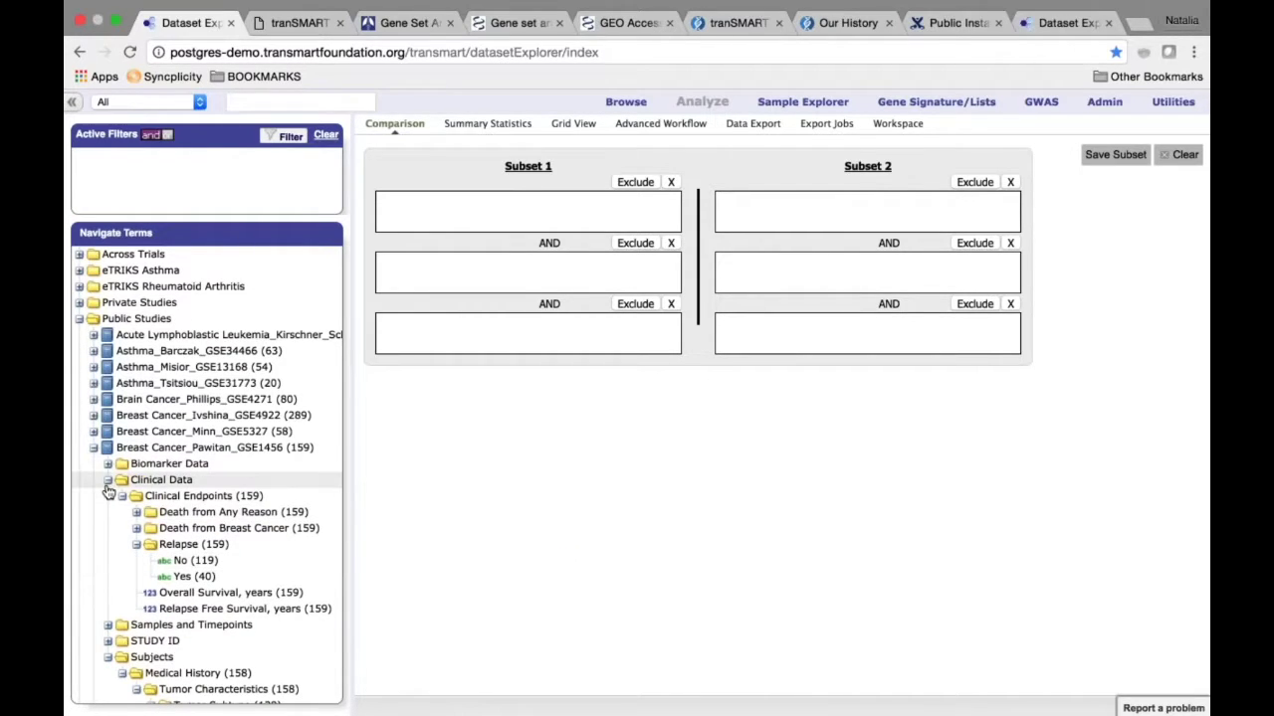
pyautogui.click(108, 481)
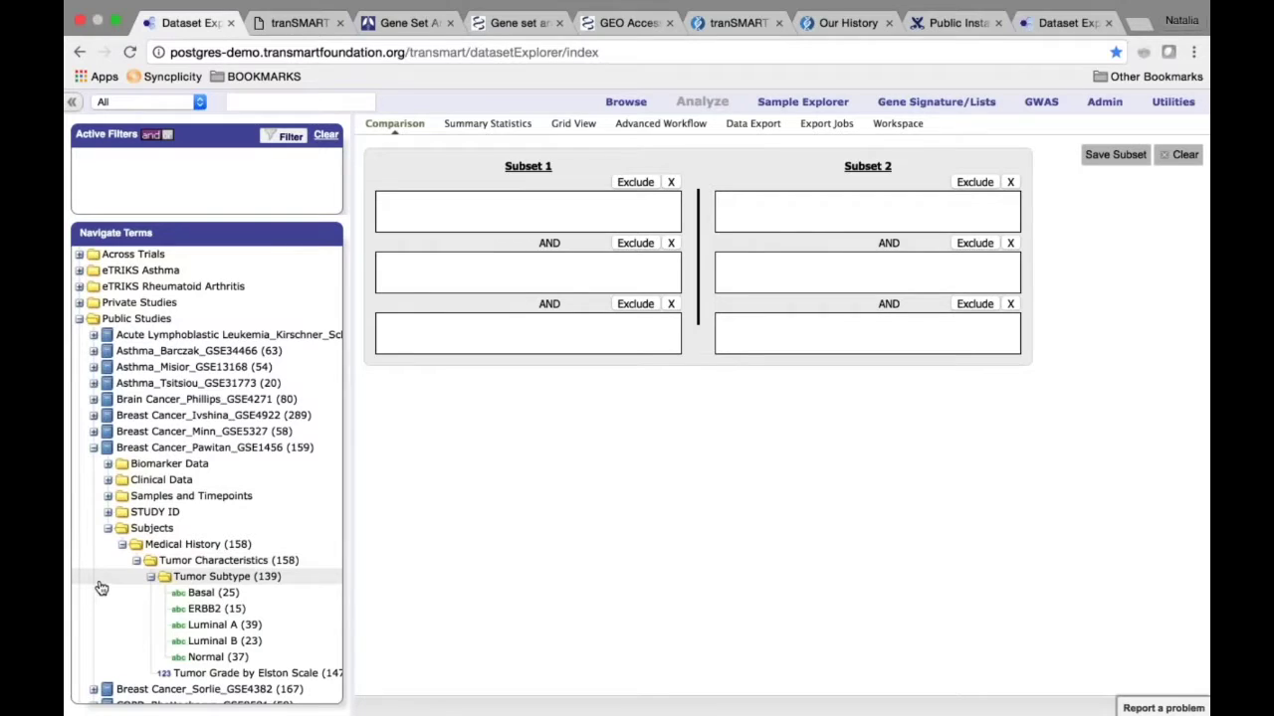
pyautogui.scroll(-3, 100, 591)
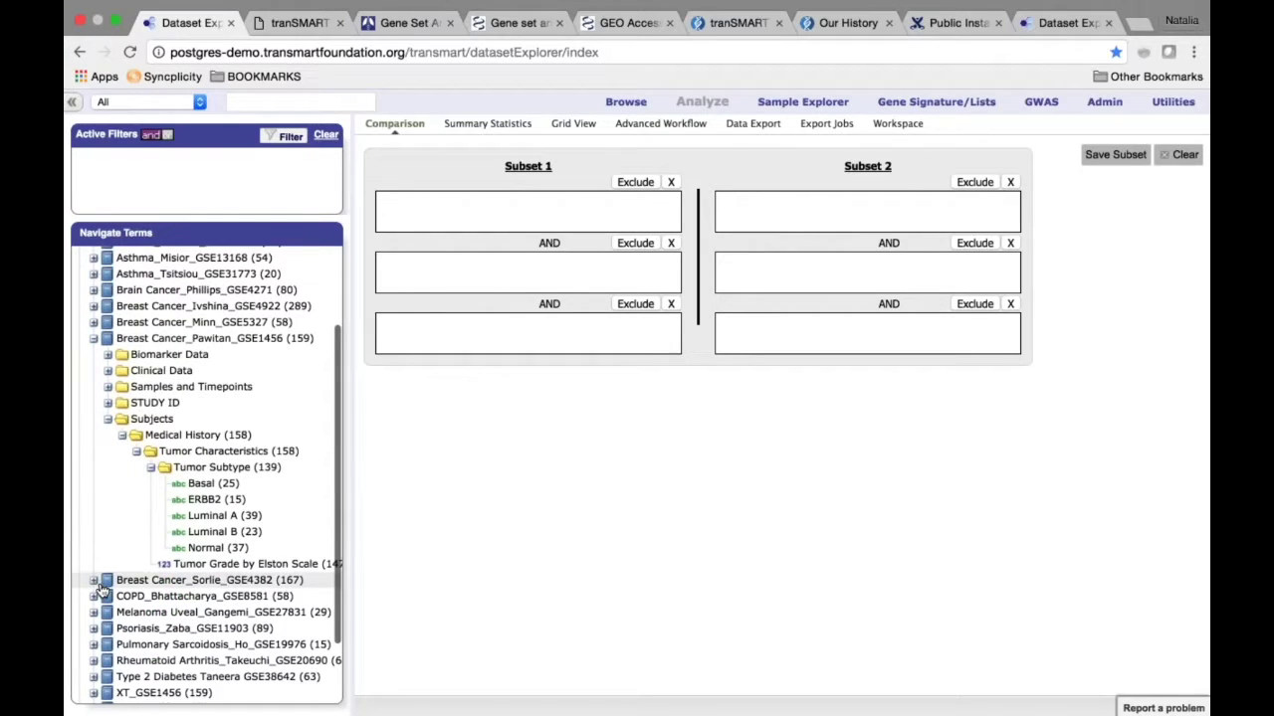
pyautogui.click(107, 420)
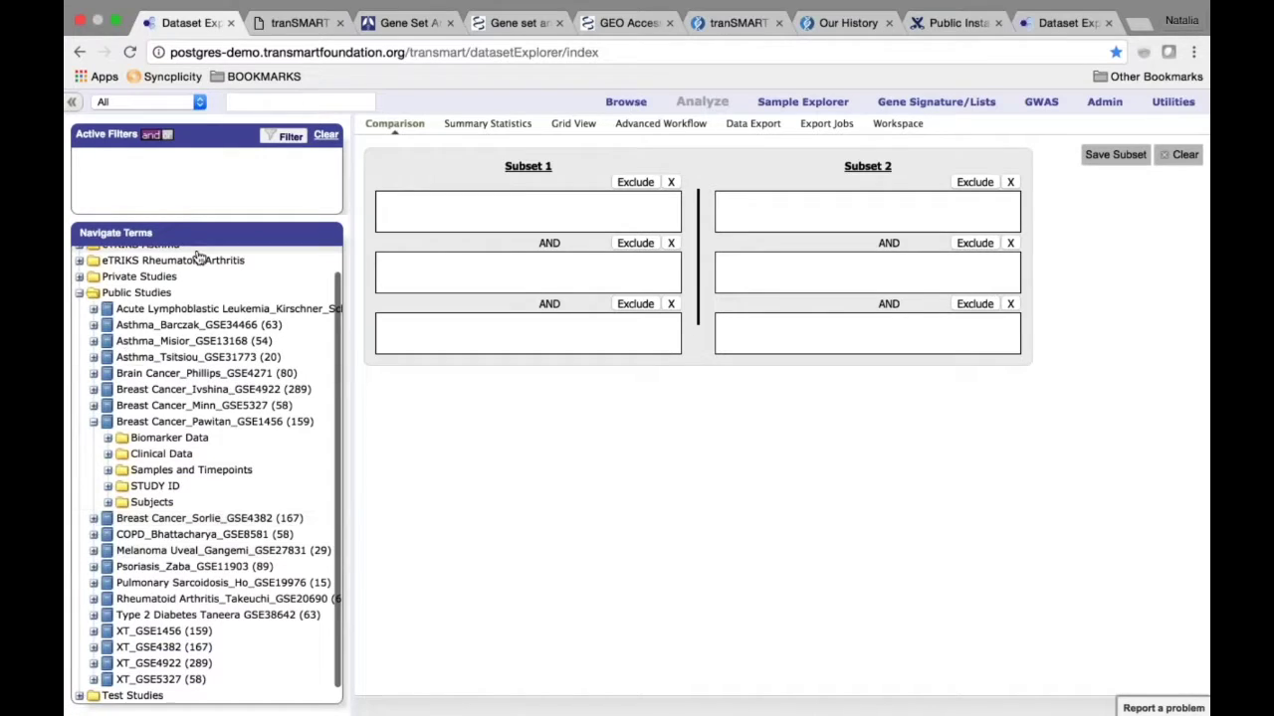
pyautogui.click(92, 536)
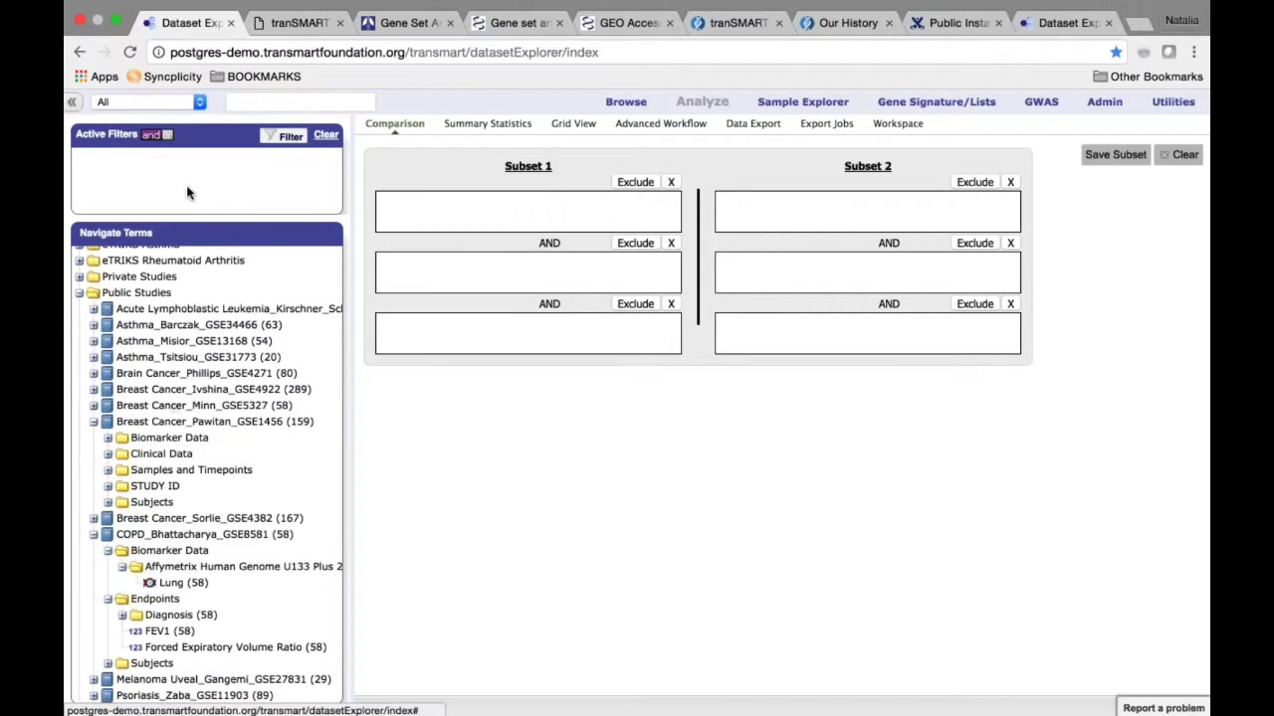
pyautogui.click(628, 106)
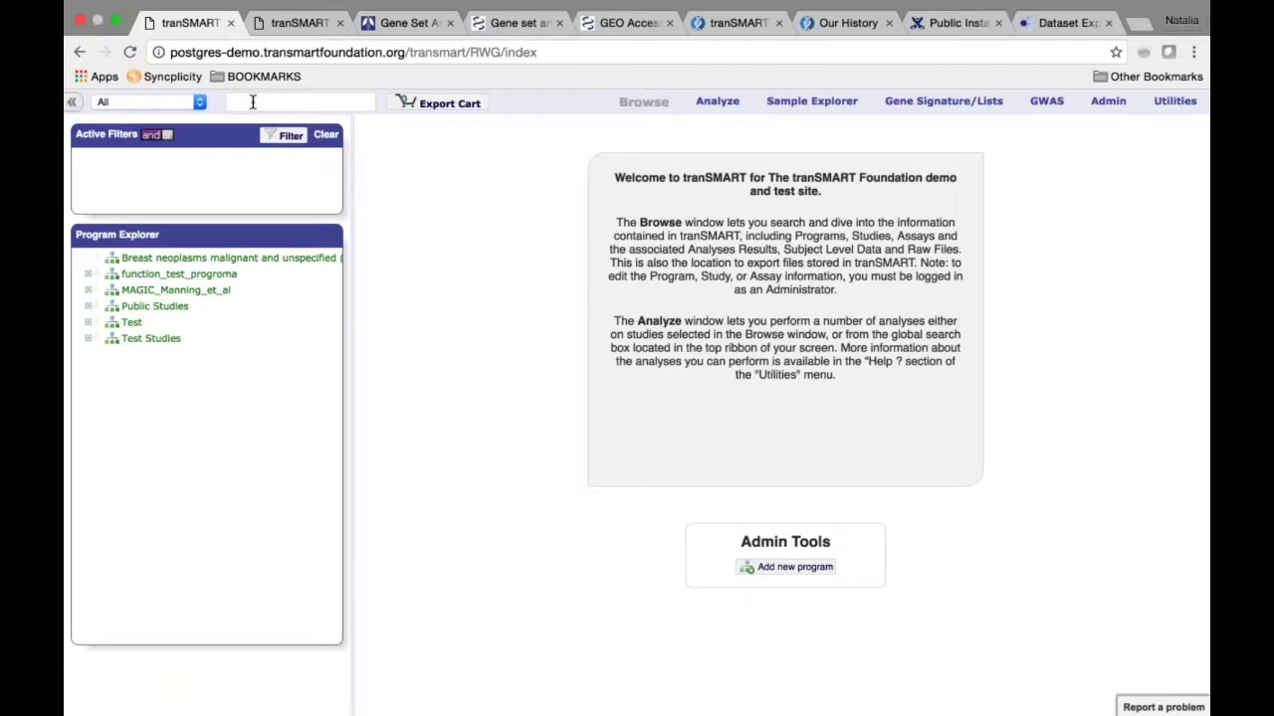
# - View Asthma_Choy_GSE23611's details and folders under Public Studies, then return to the Analyze page
pyautogui.click(87, 306)
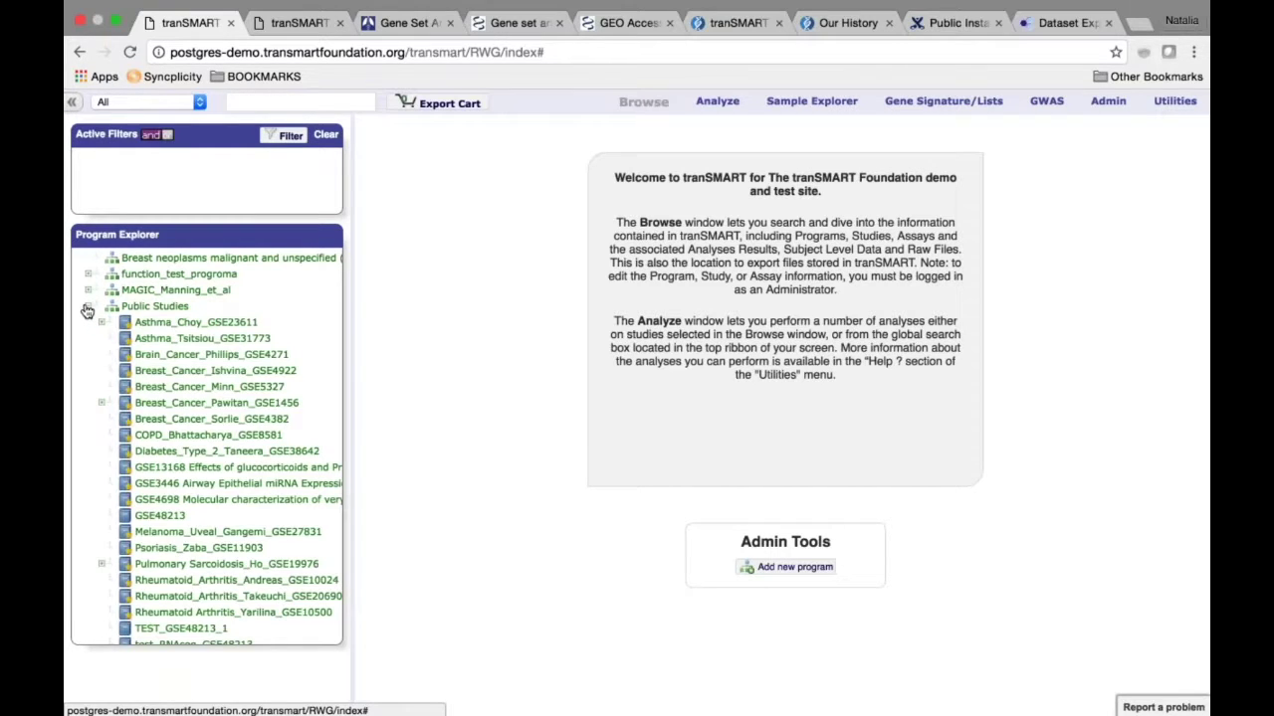
pyautogui.click(189, 323)
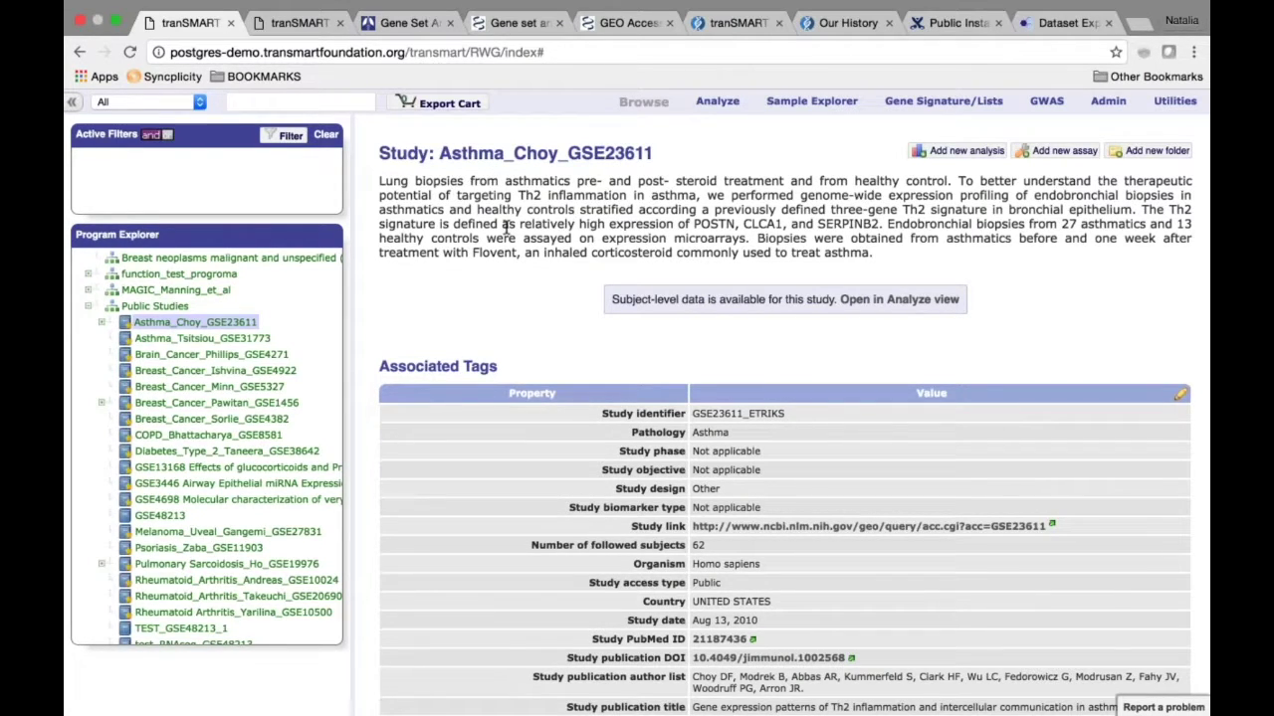
pyautogui.click(101, 322)
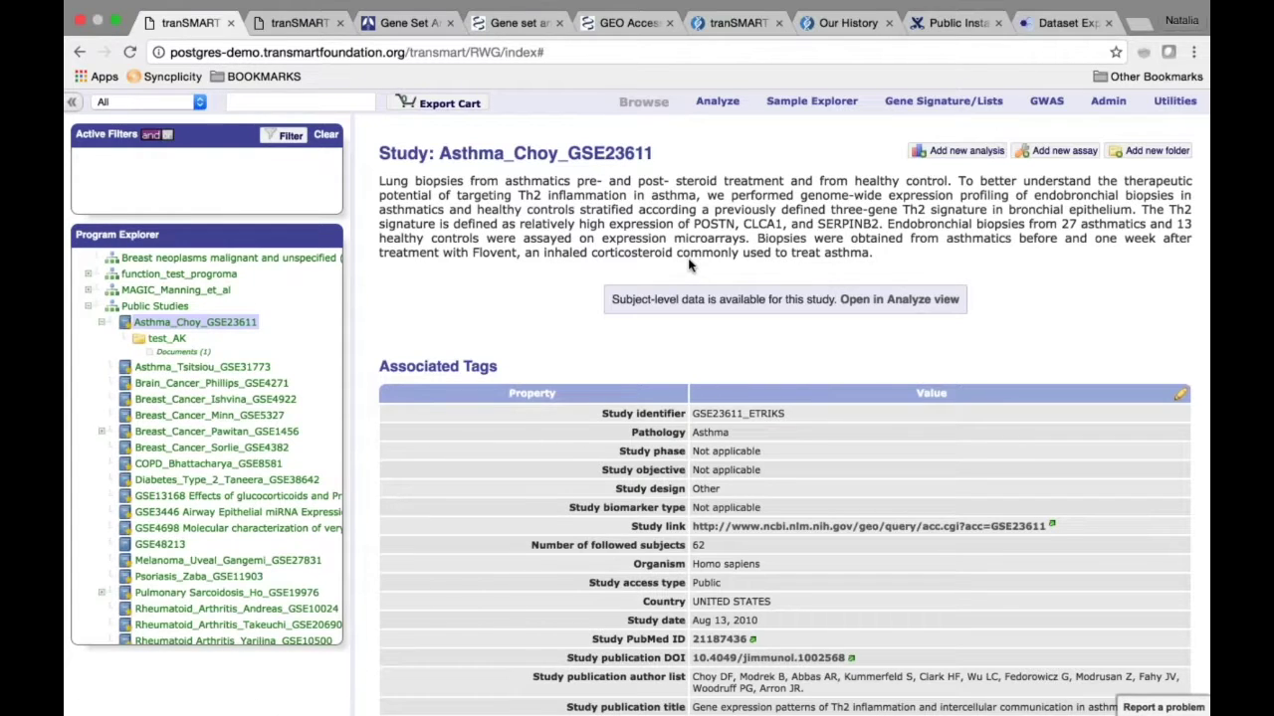
pyautogui.click(714, 103)
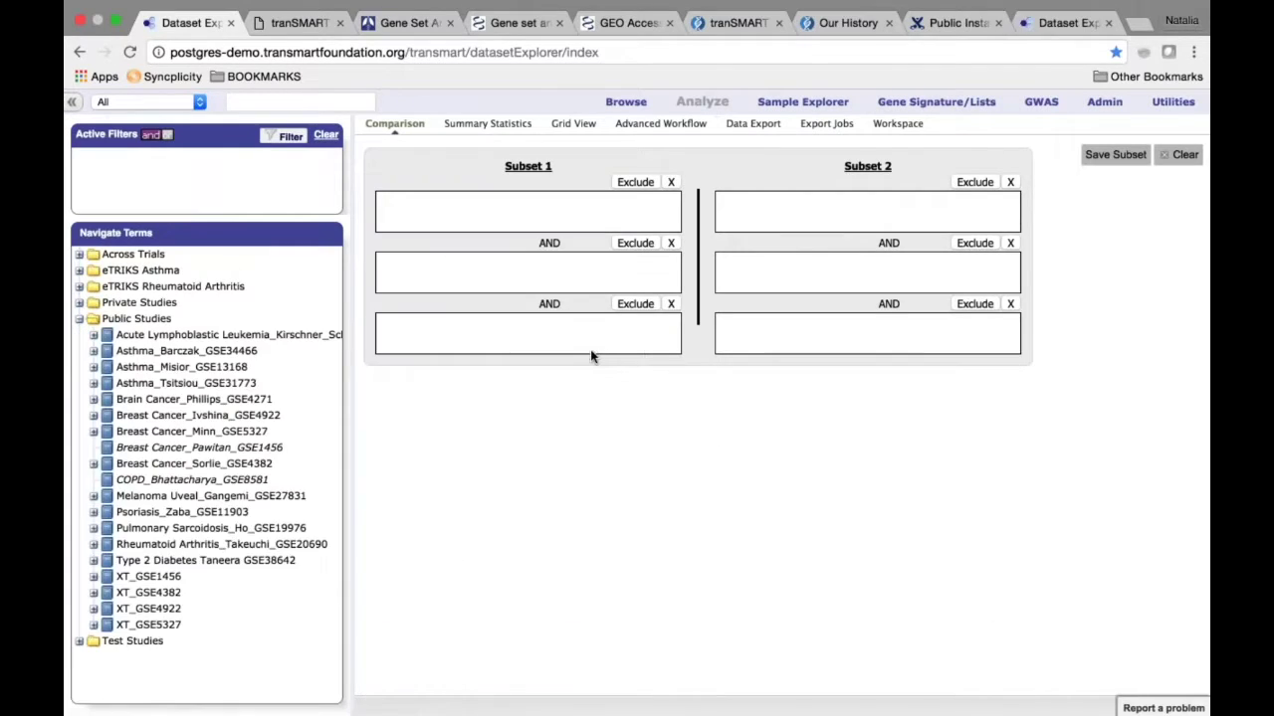
# - Collapse the Breast Cancer_Pawitan_GSE1456 and COPD_Bhattacharya_GSE8581 studies in the Navigate Terms tree
pyautogui.click(93, 449)
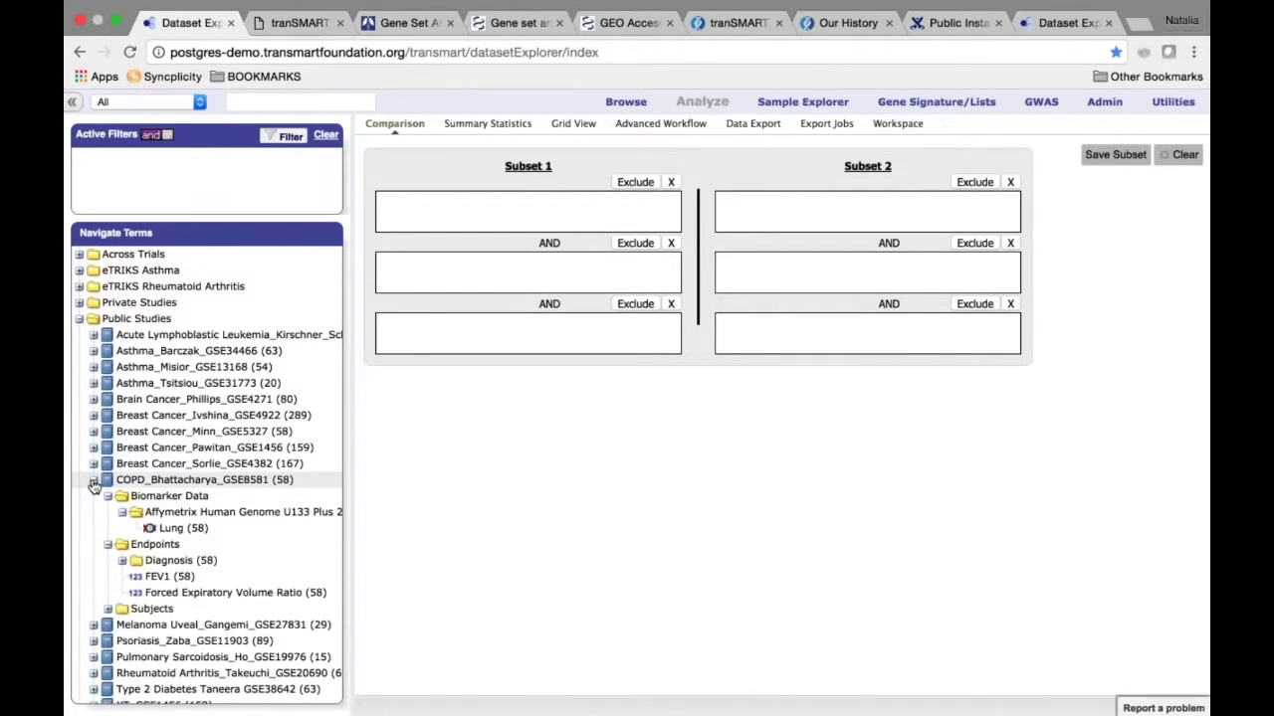
pyautogui.click(92, 482)
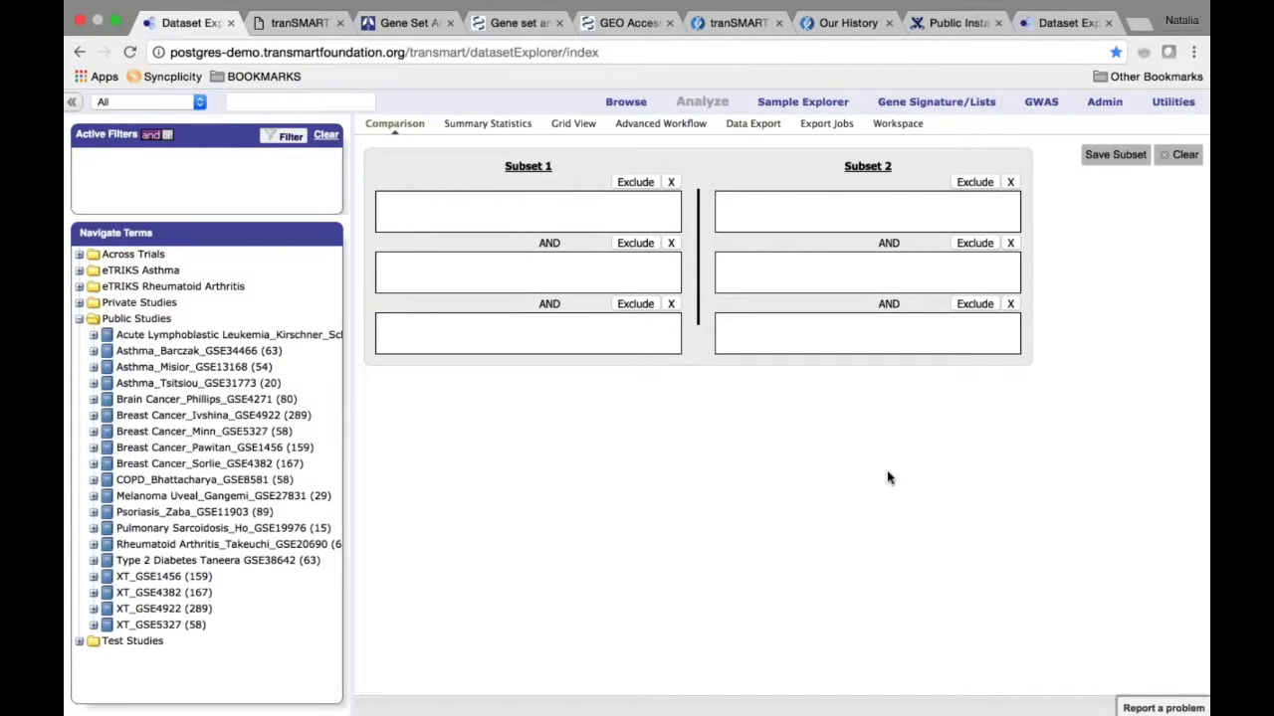
pyautogui.moveTo(1200, 10)
# - Take Chrome out of full screen and minimize the presentation and heatmap windows
pyautogui.moveTo(116, 42)
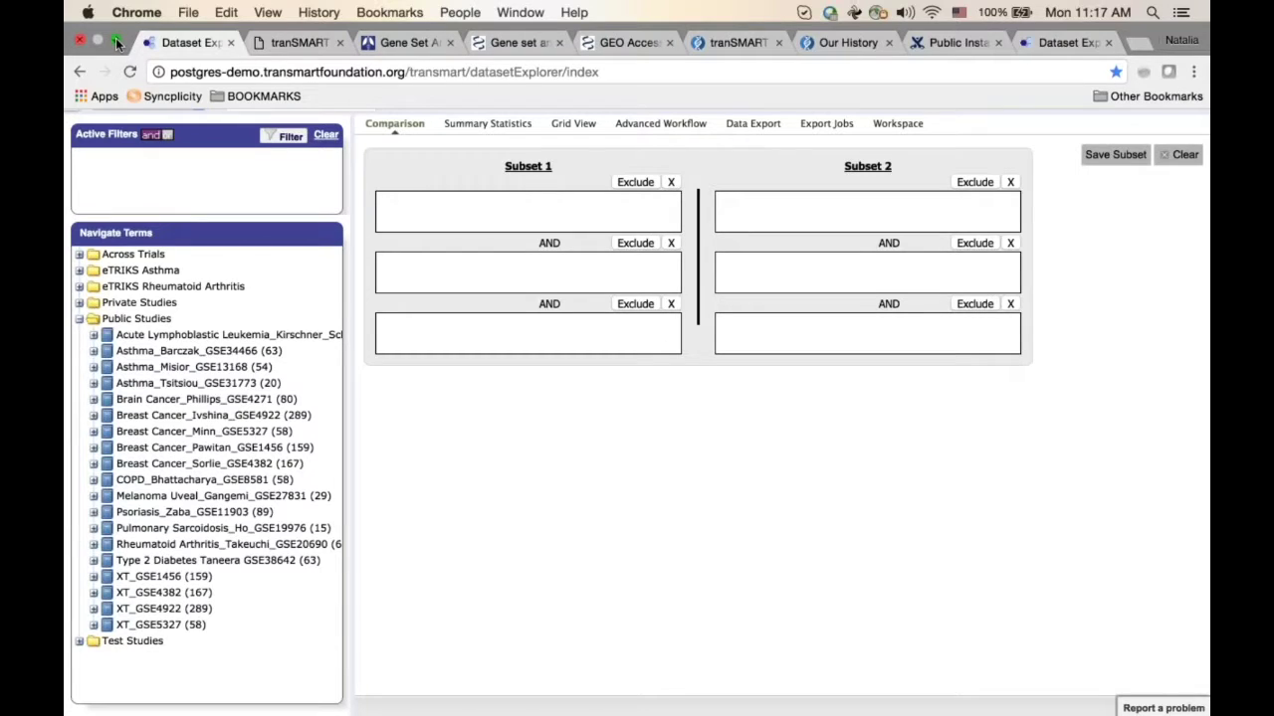
pyautogui.click(115, 42)
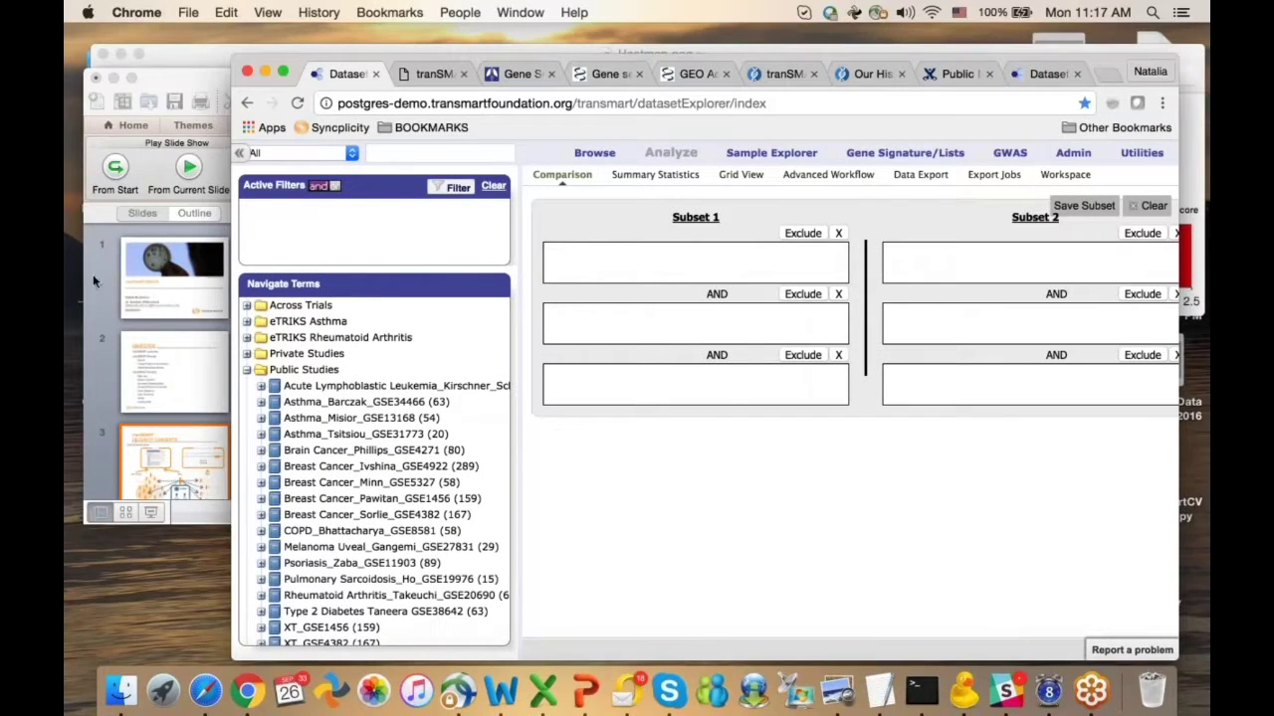
pyautogui.click(114, 79)
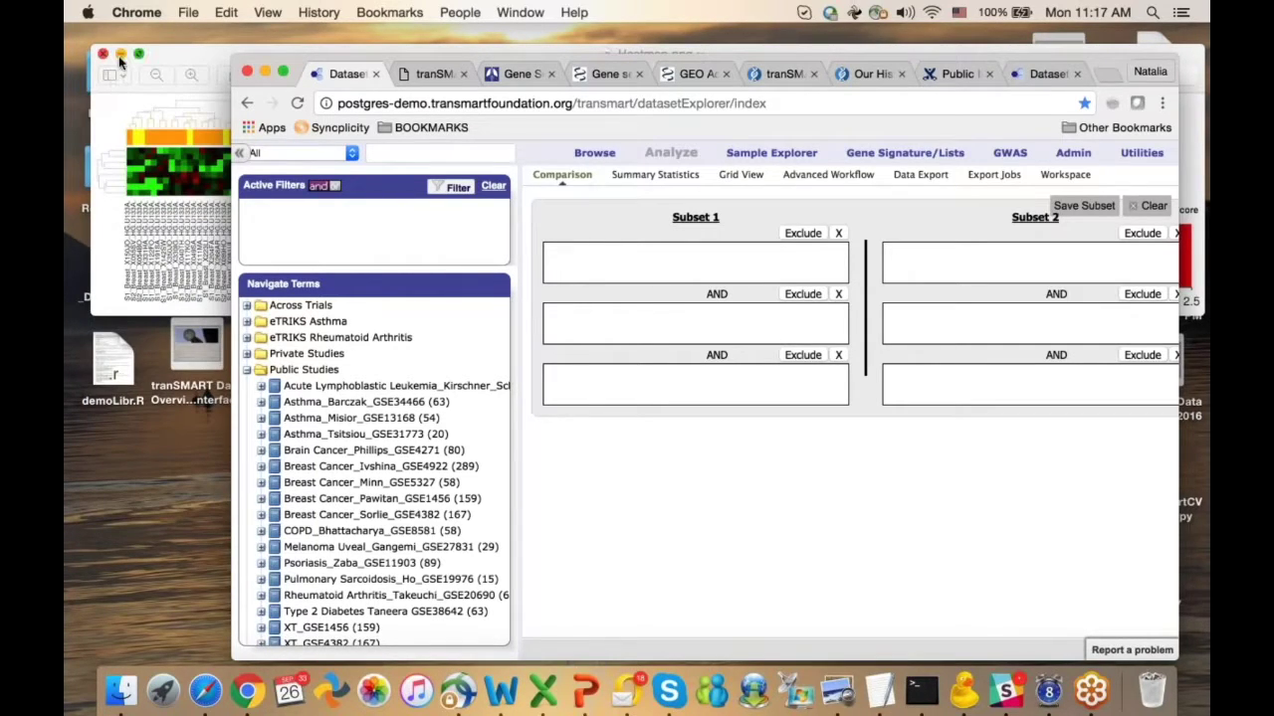
pyautogui.click(120, 54)
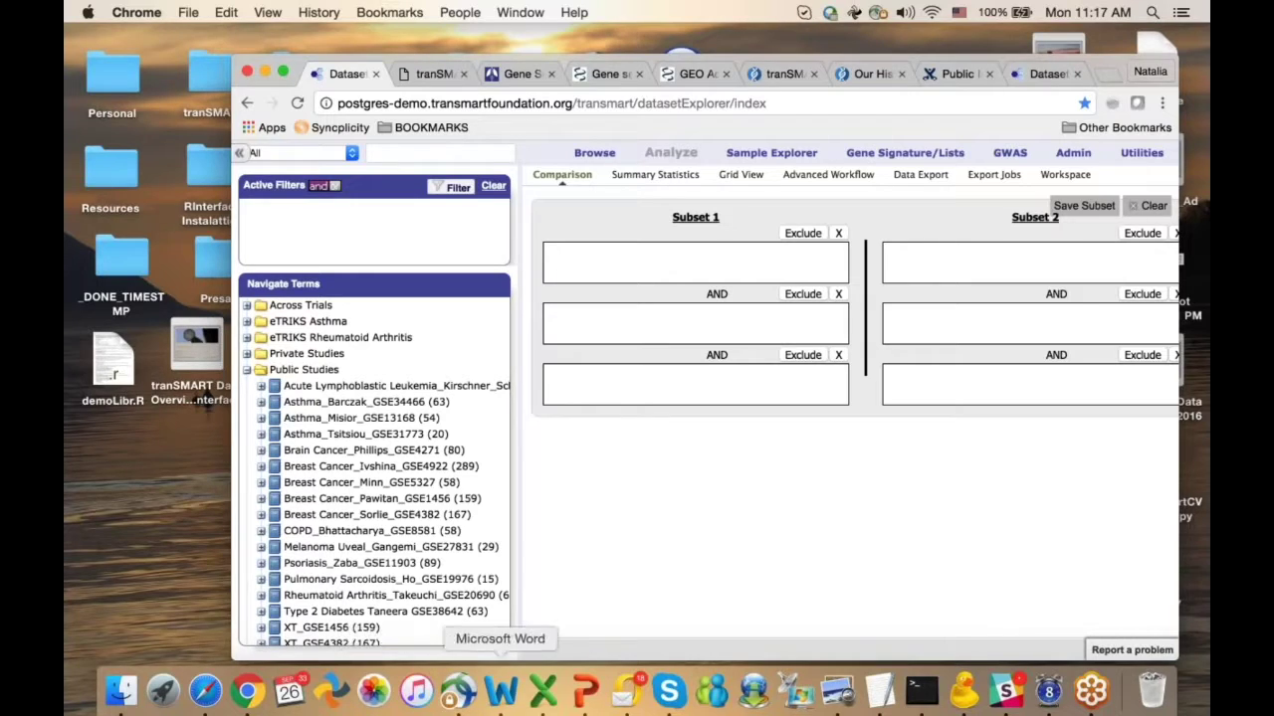
# - Bring up tranSMART Basics.pptx from the PowerPoint Dock icon, full screen, on slide 4 R INTERFACE
pyautogui.rightClick(577, 697)
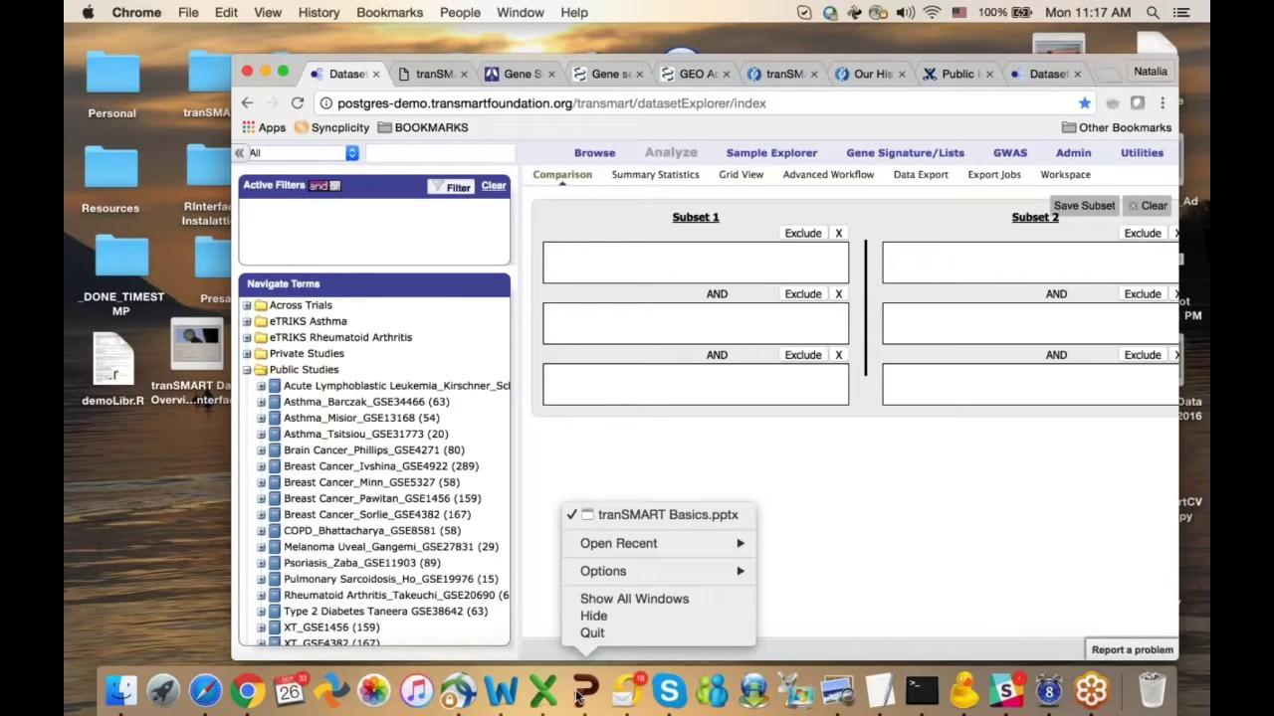
pyautogui.click(658, 516)
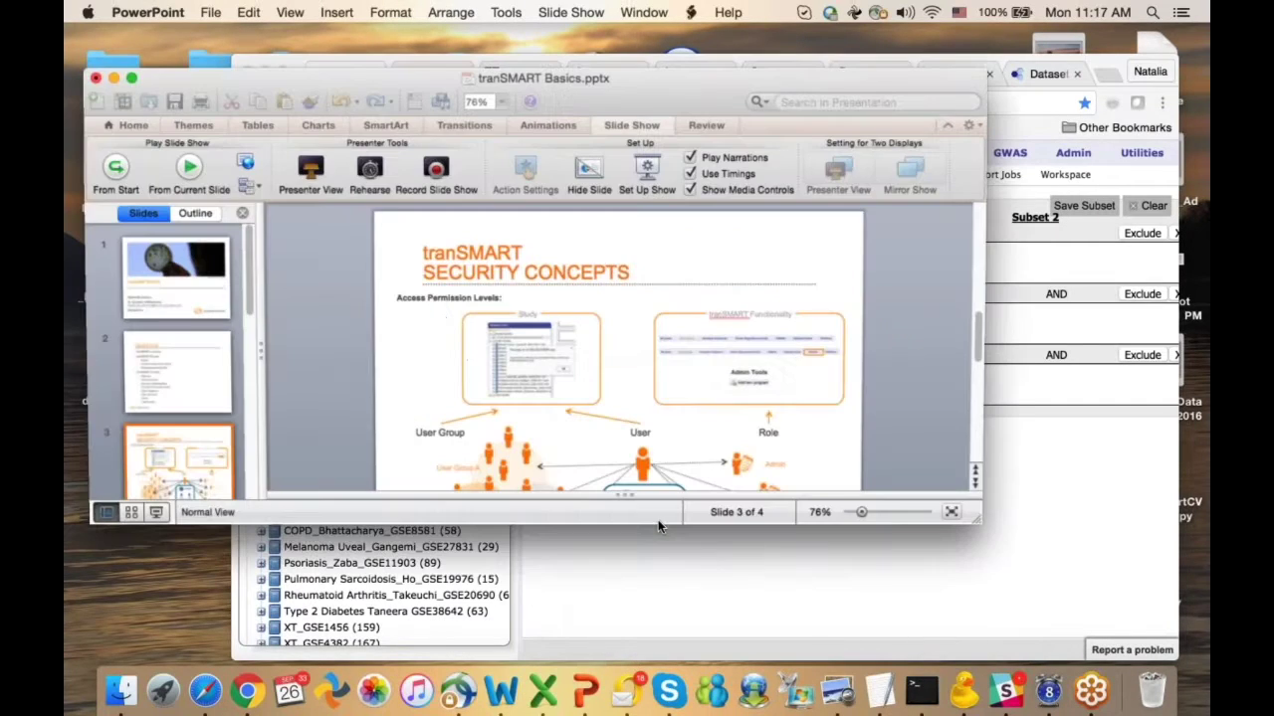
pyautogui.click(131, 76)
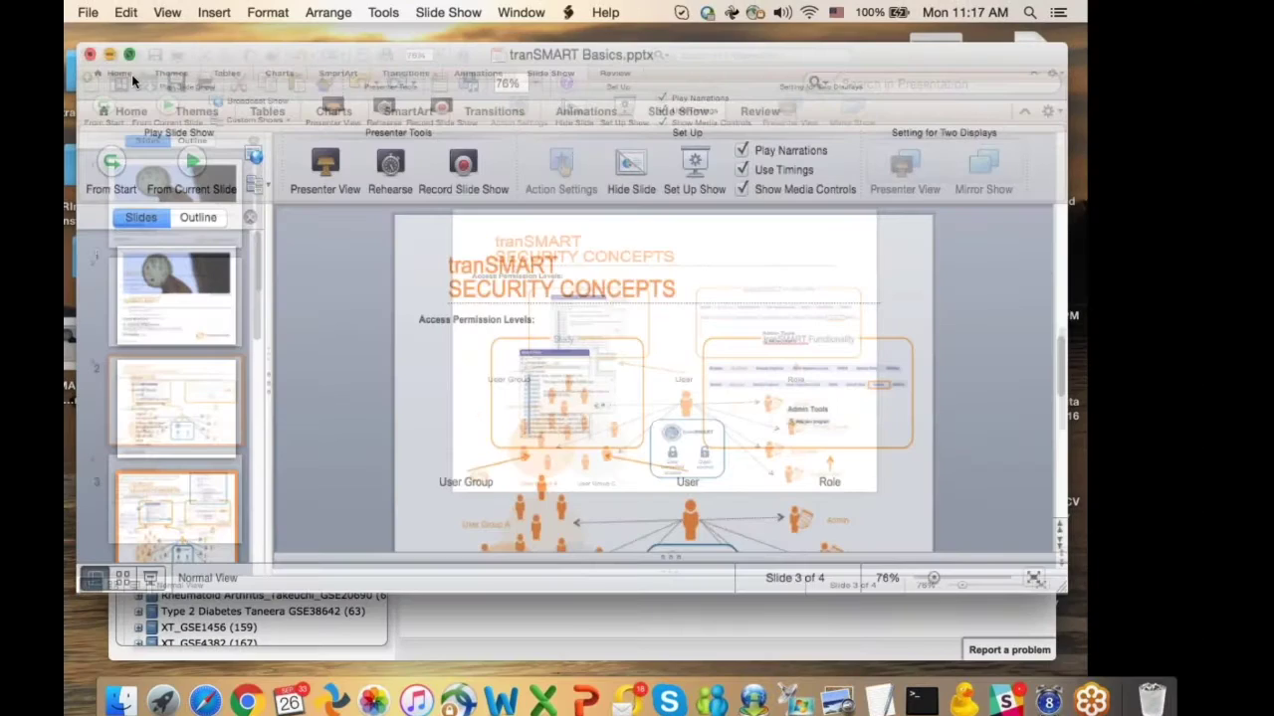
pyautogui.click(156, 614)
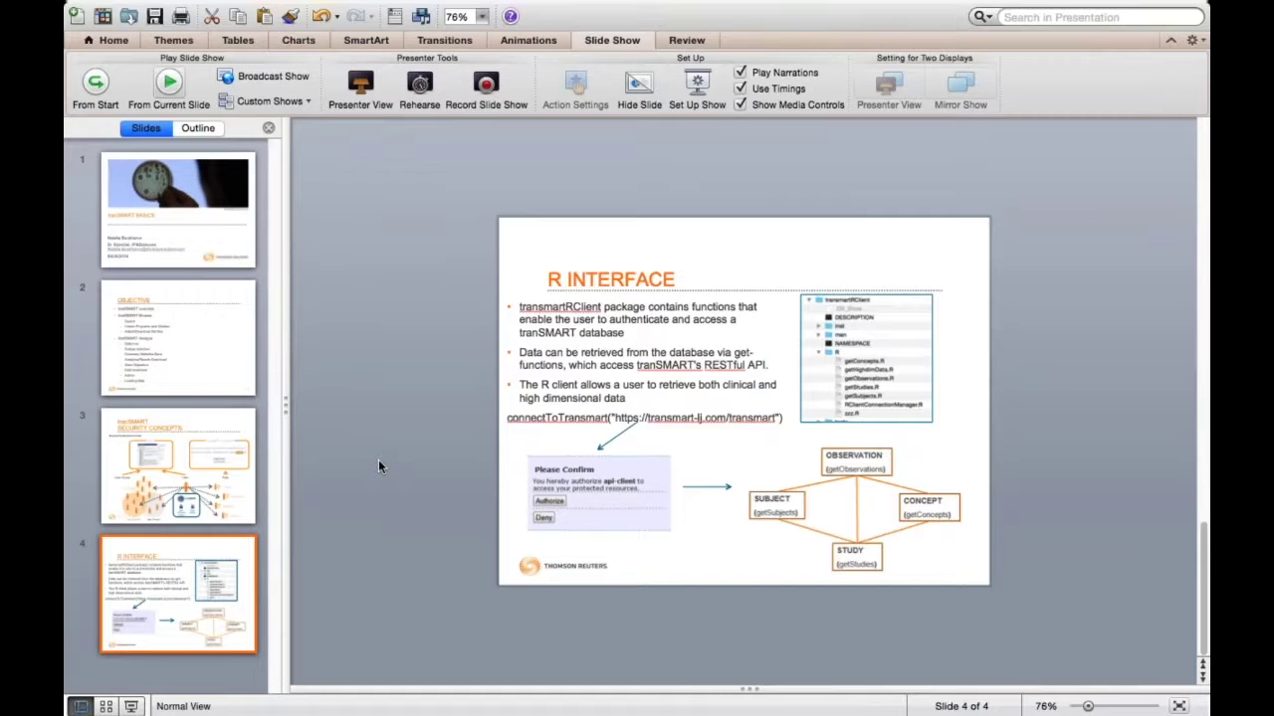
# - Take PowerPoint out of full screen and put the tranSMART browser window in front
pyautogui.moveTo(1187, 12)
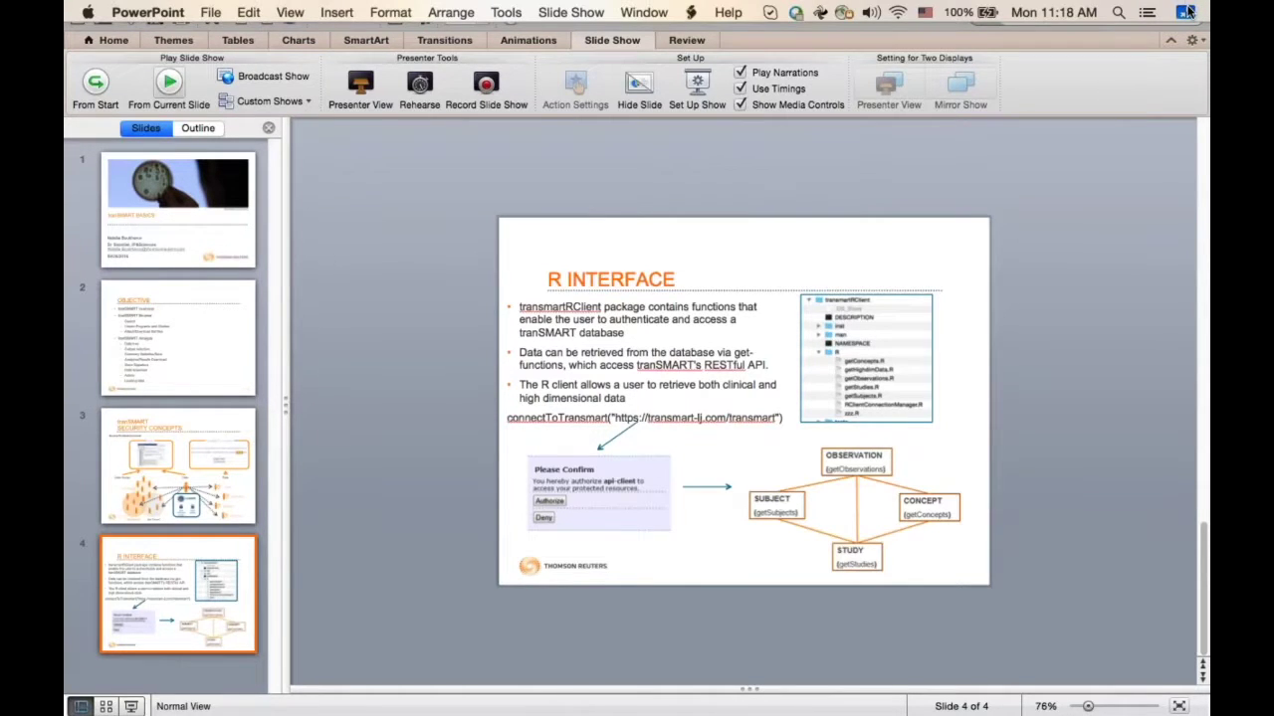
pyautogui.click(1185, 12)
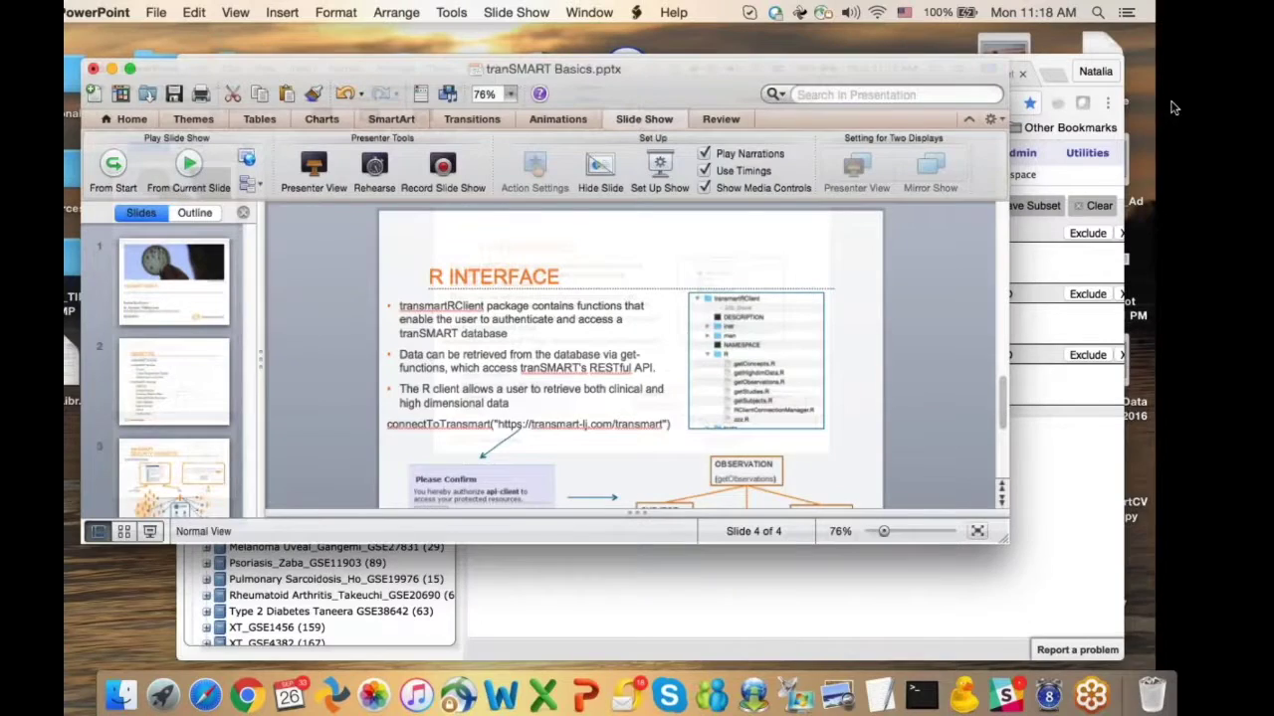
pyautogui.click(1056, 536)
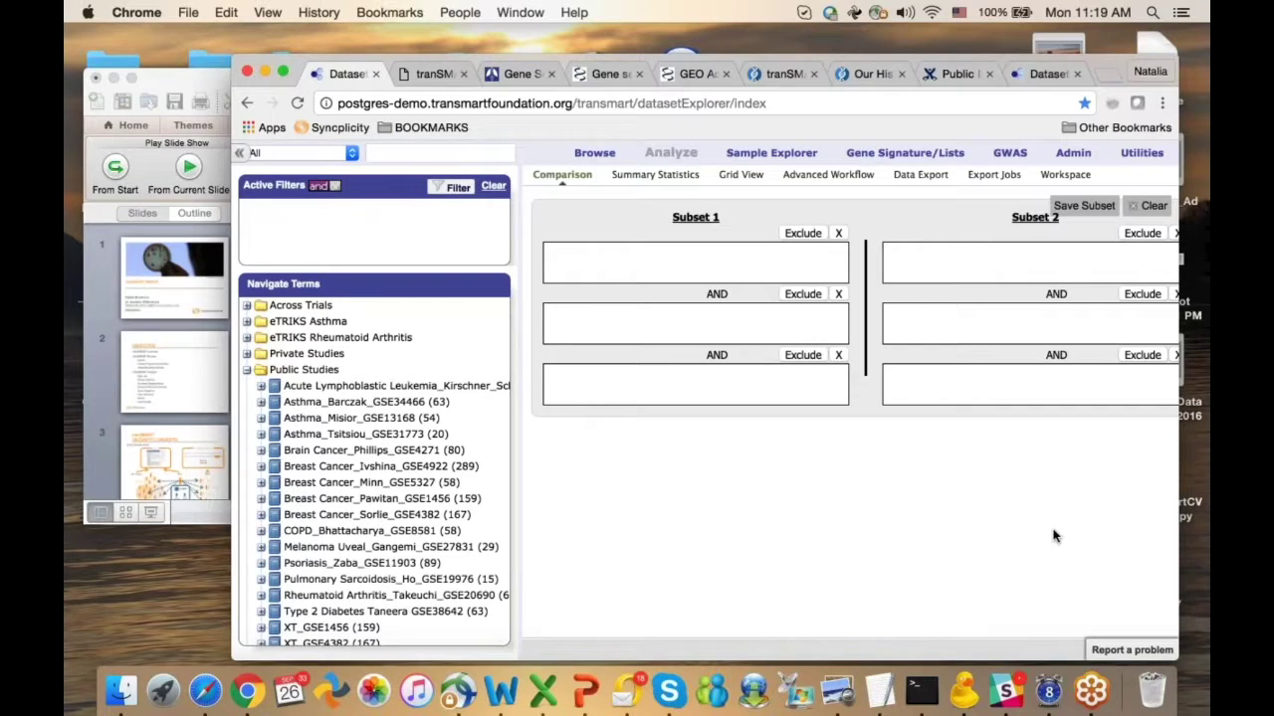
# - Put the PowerPoint R INTERFACE slide back in front and zoom it to 116%
pyautogui.click(132, 79)
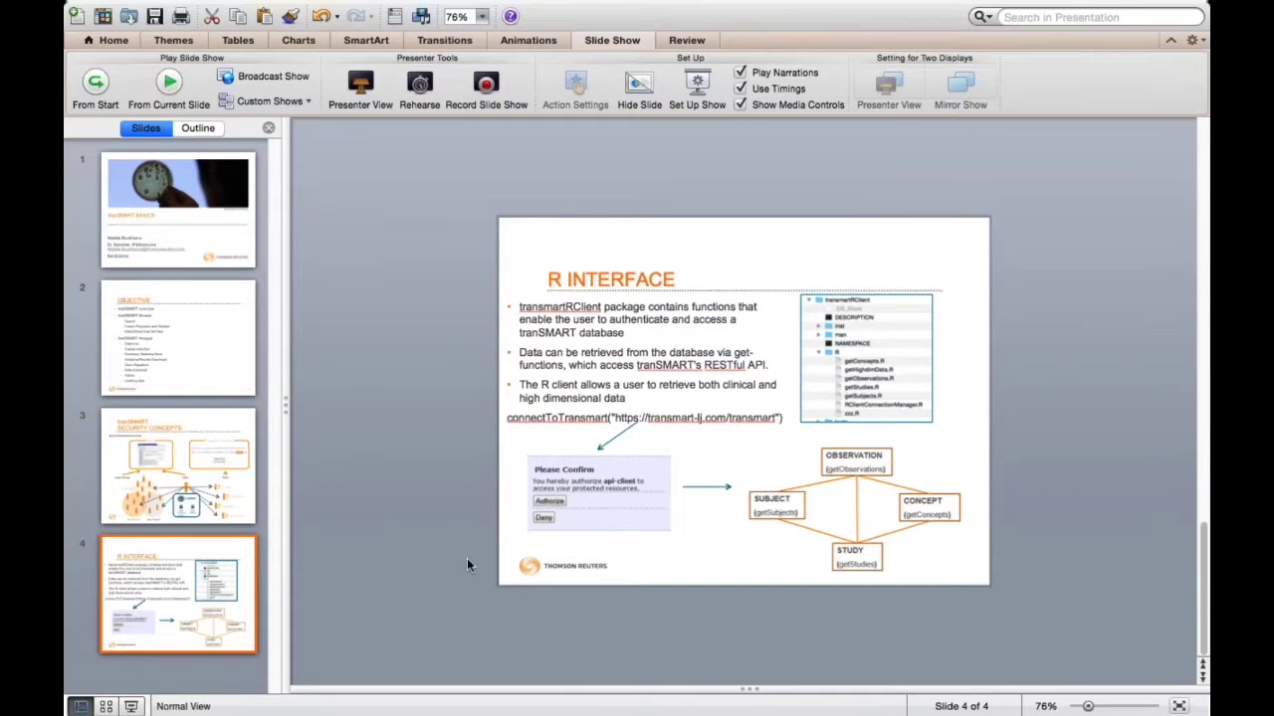
pyautogui.moveTo(1088, 707); pyautogui.dragTo(1096, 707)
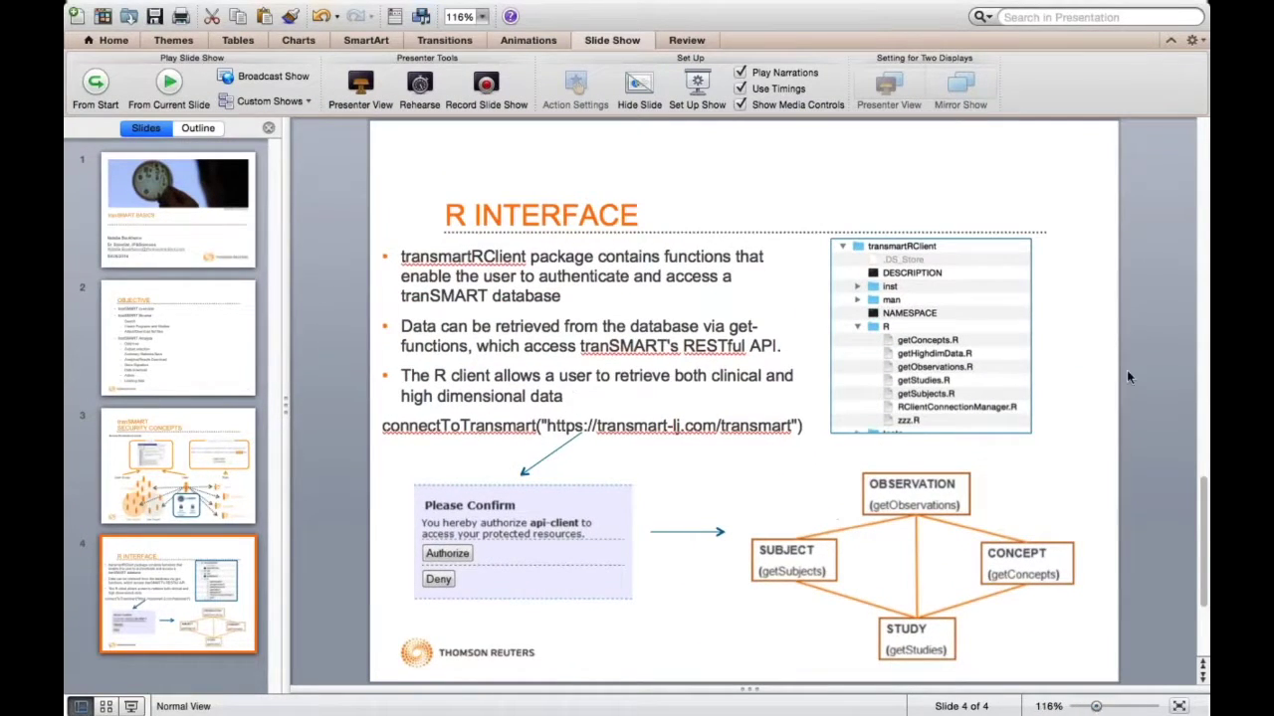